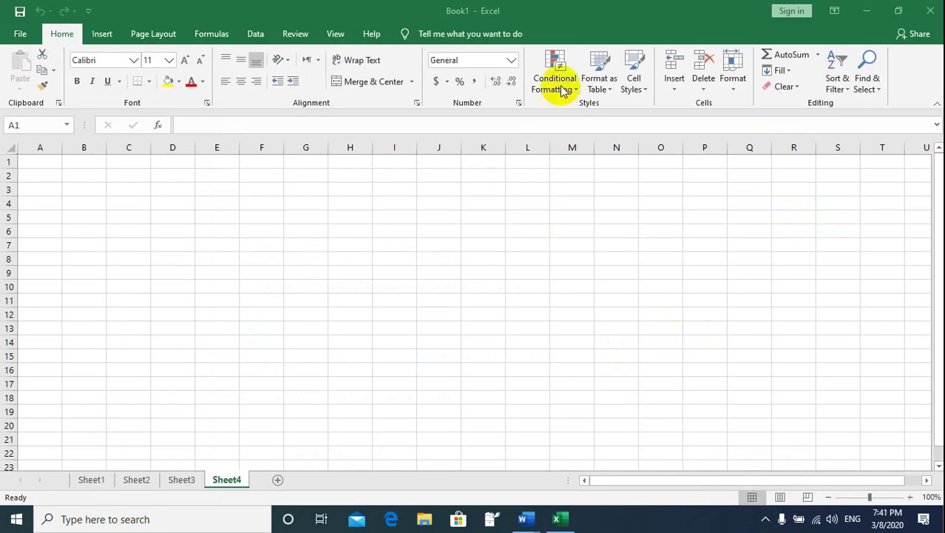
pyautogui.click(564, 89)
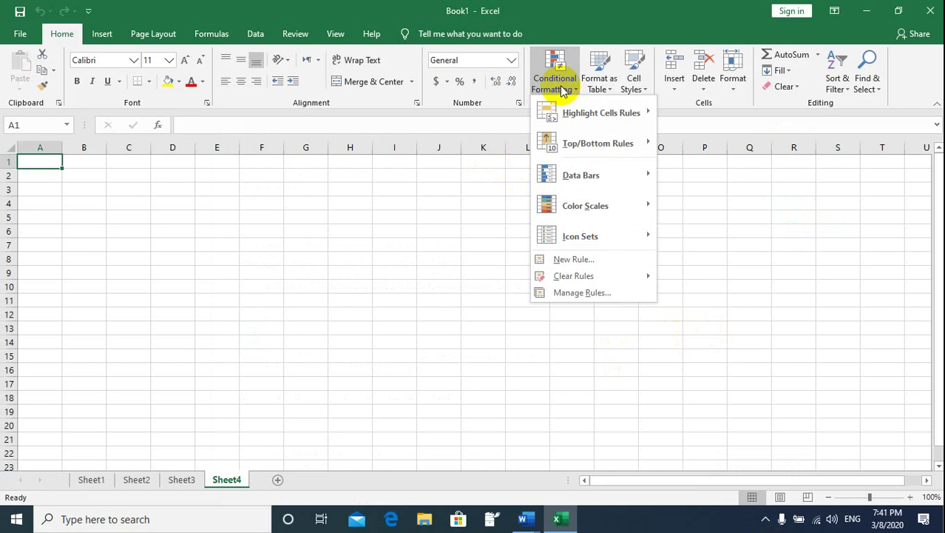
pyautogui.click(425, 235)
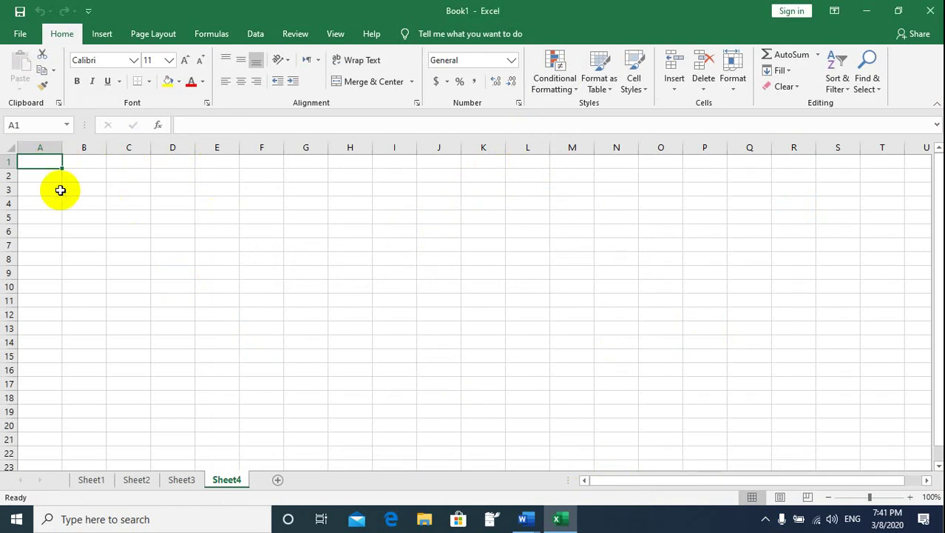
# Enter march in B4 and fill the month series down through B10.
pyautogui.click(84, 200)
pyautogui.write('mar')
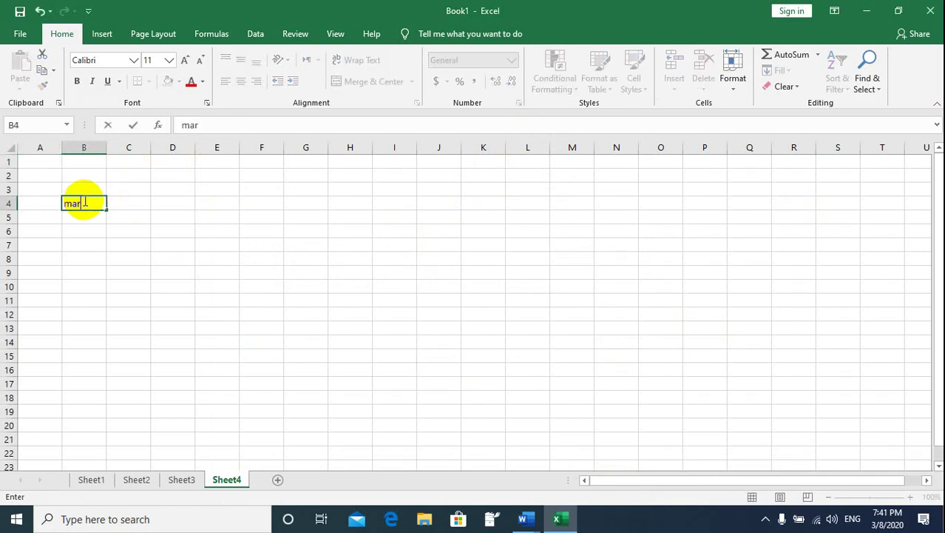
pyautogui.write('ch')
pyautogui.click(86, 212)
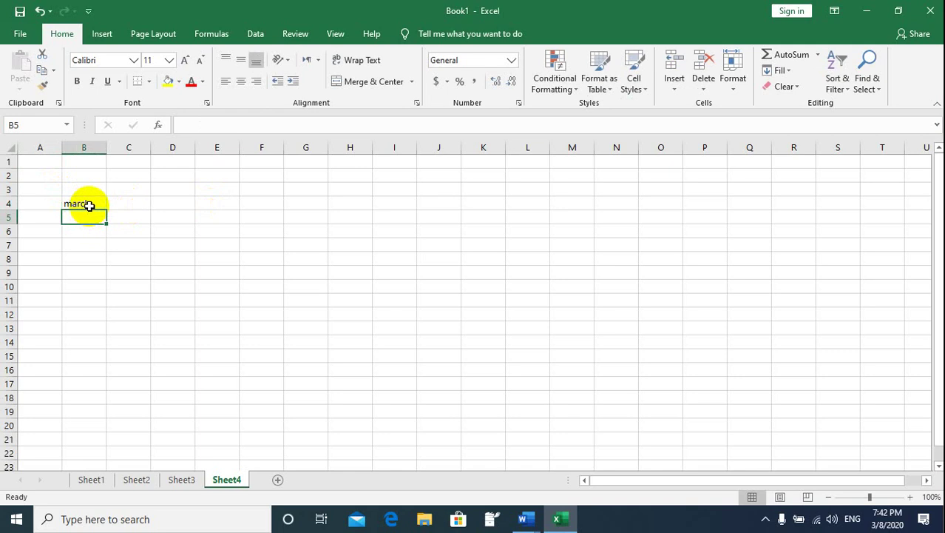
pyautogui.click(104, 207)
pyautogui.moveTo(105, 209); pyautogui.dragTo(107, 282)
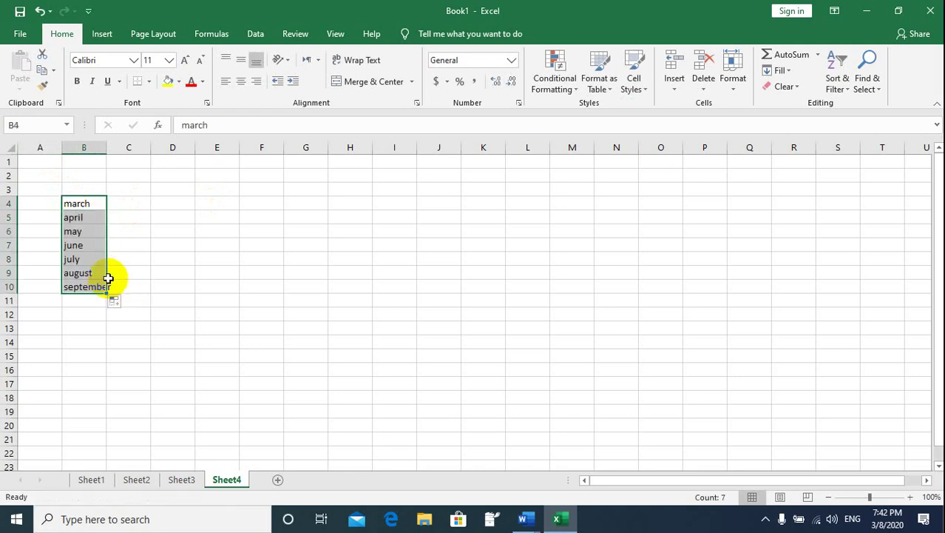
# Enter 11 in C4 and 22 in C5, and fill the number series down through C10.
pyautogui.click(122, 205)
pyautogui.write('11')
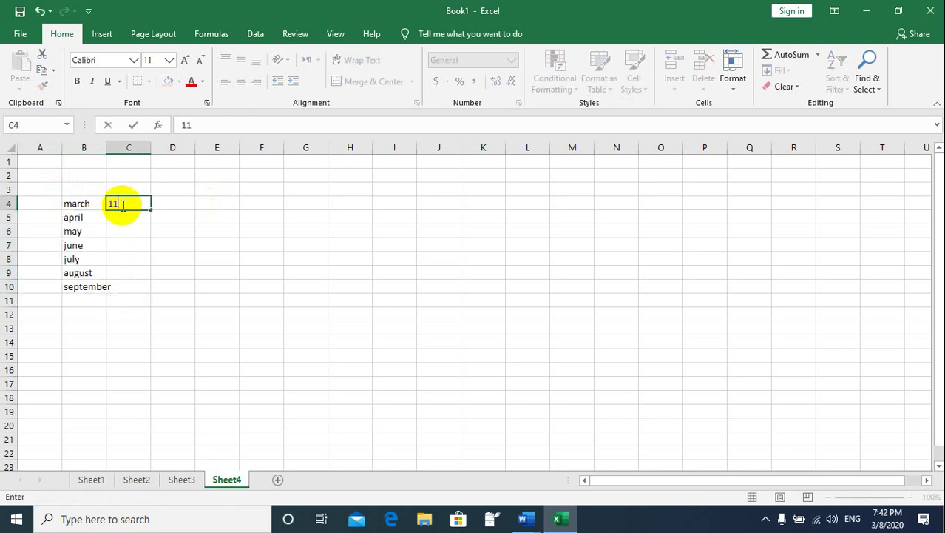
pyautogui.click(124, 214)
pyautogui.write('22')
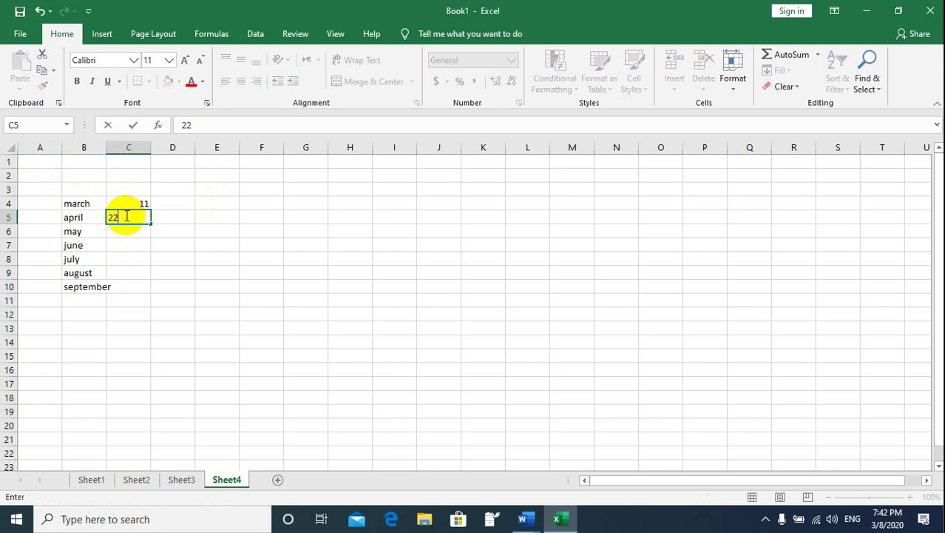
pyautogui.moveTo(122, 205); pyautogui.dragTo(146, 288)
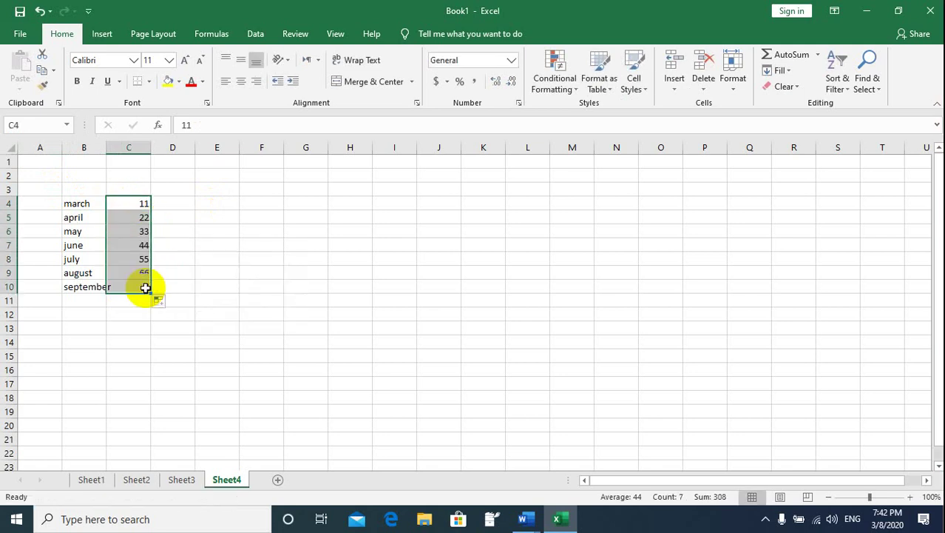
# Insert a cell at the may cell in B6 with Shift cells right, and undo the insertion.
pyautogui.click(88, 229)
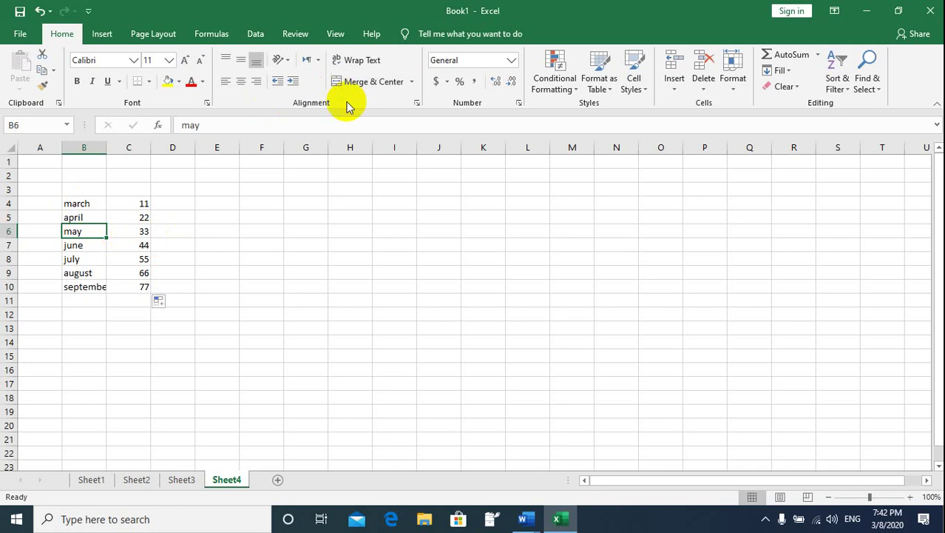
pyautogui.click(672, 90)
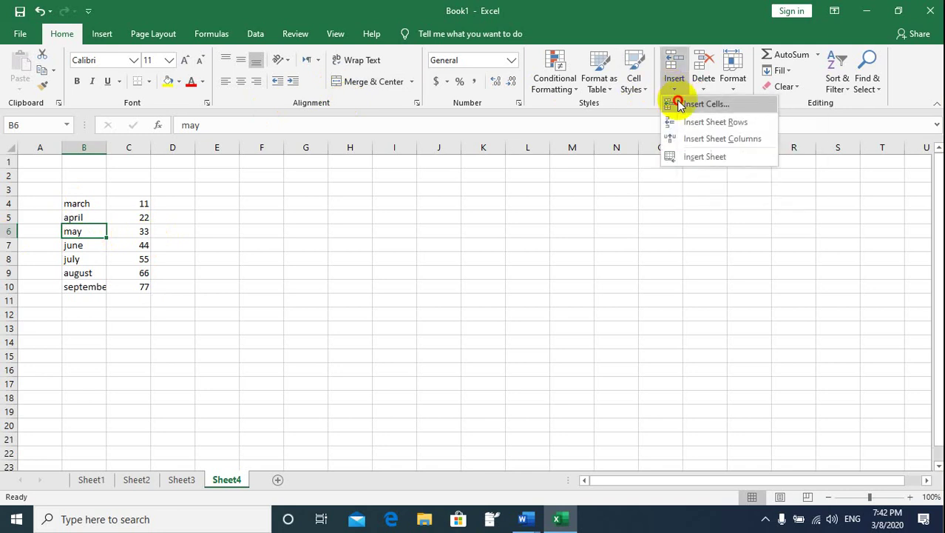
pyautogui.click(703, 104)
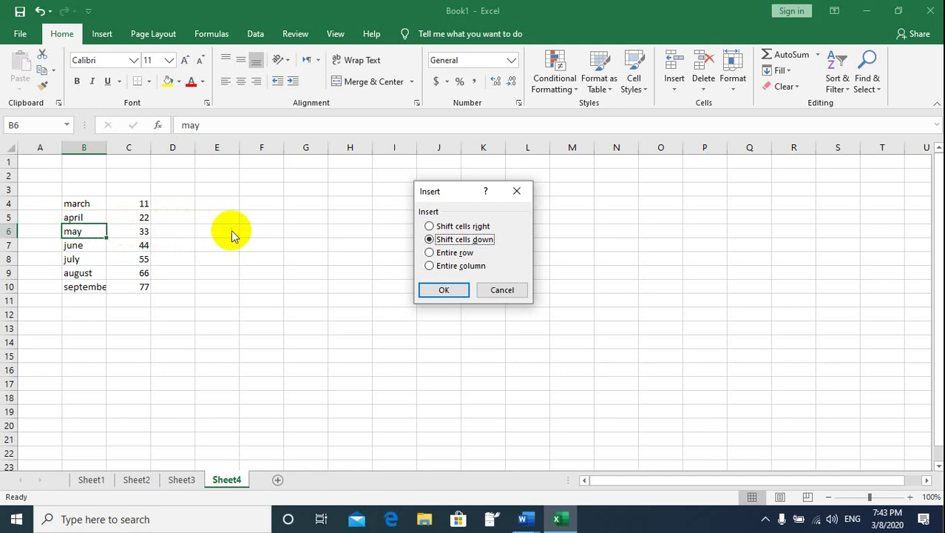
pyautogui.click(430, 225)
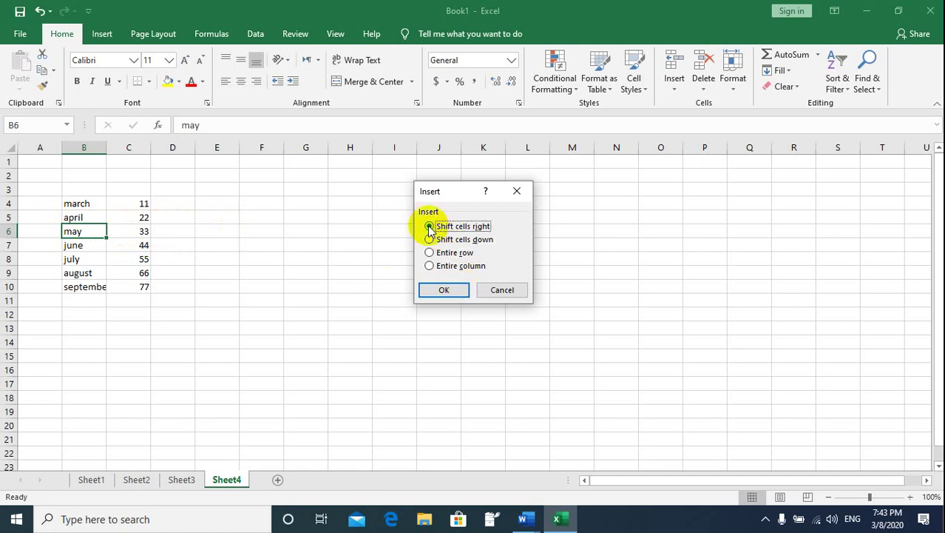
pyautogui.click(444, 291)
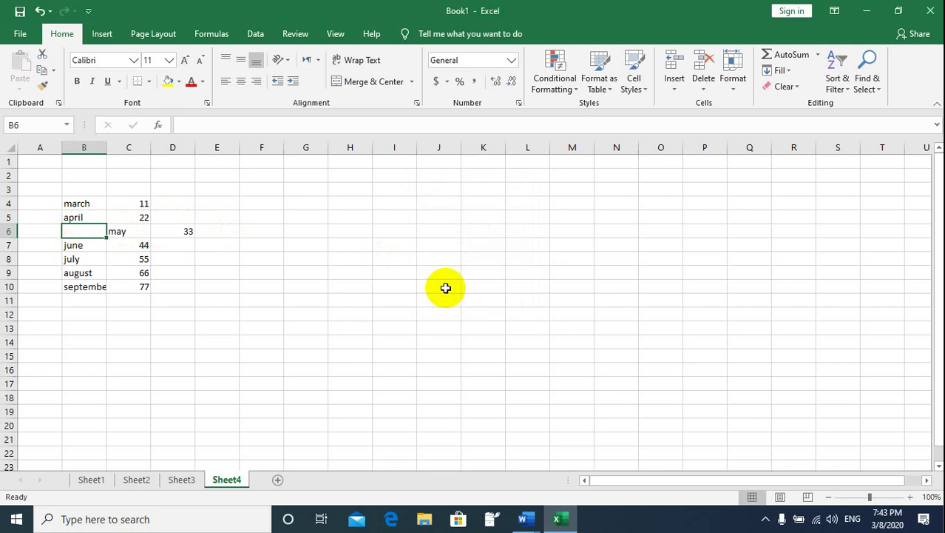
pyautogui.hotkey('ctrl', 'z')
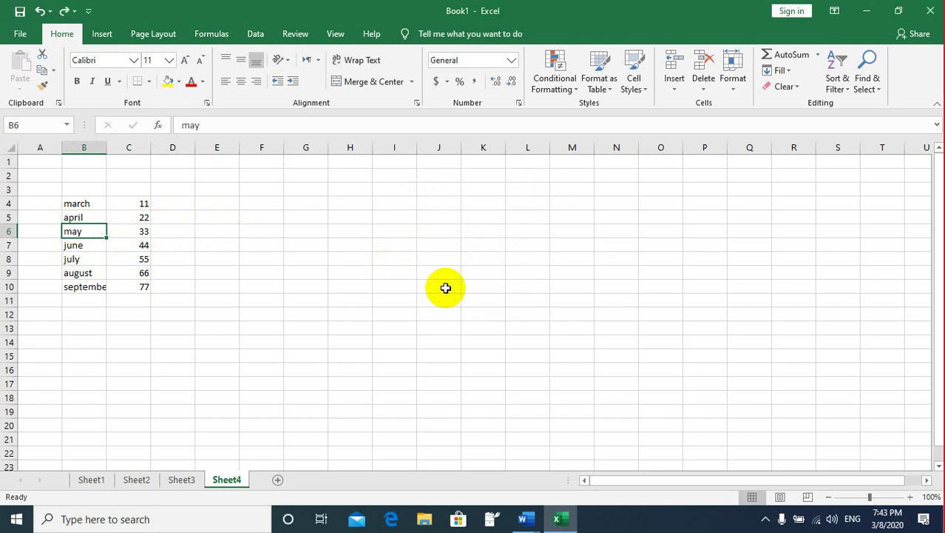
# Insert a cell at B6 with Shift cells down, and undo the insertion.
pyautogui.click(676, 90)
pyautogui.click(688, 102)
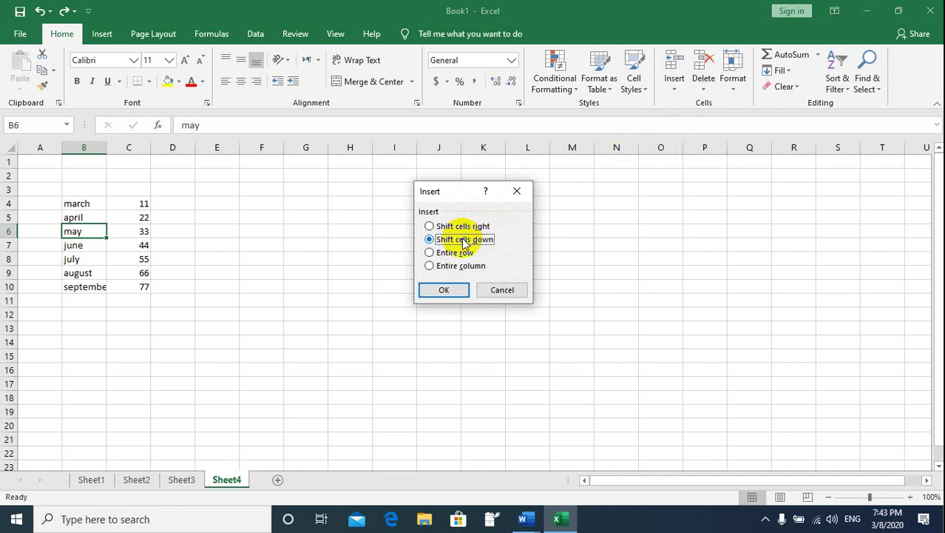
pyautogui.click(446, 289)
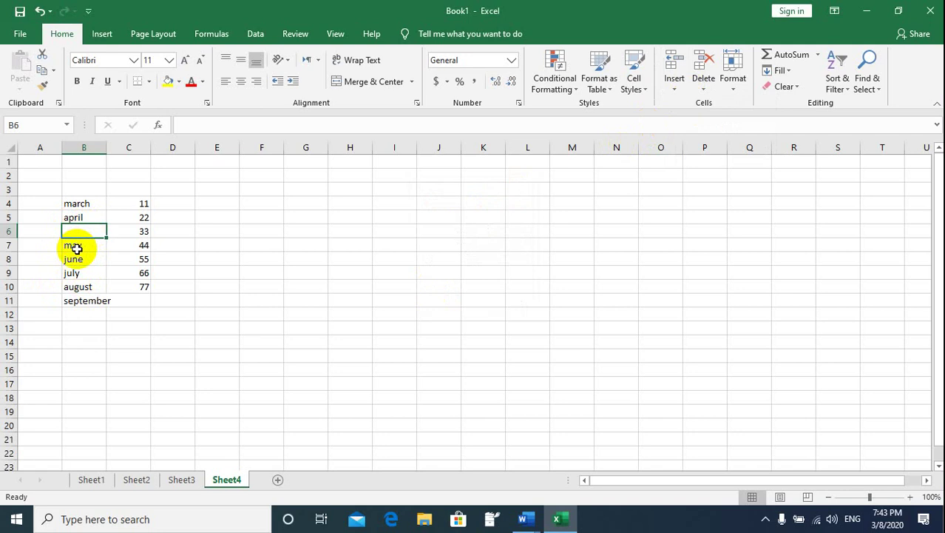
pyautogui.hotkey('ctrl', 'z')
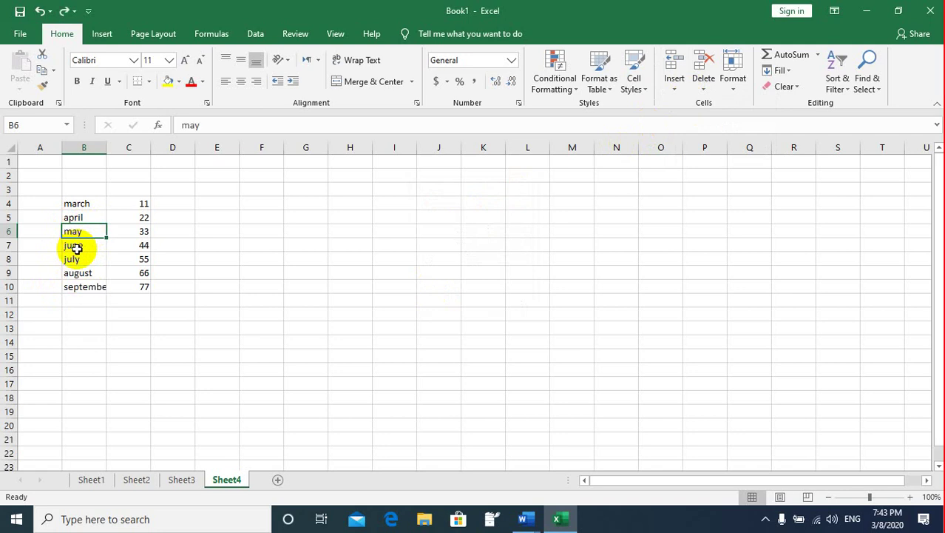
# Insert a sheet row above the may row and undo it, twice in succession.
pyautogui.click(675, 80)
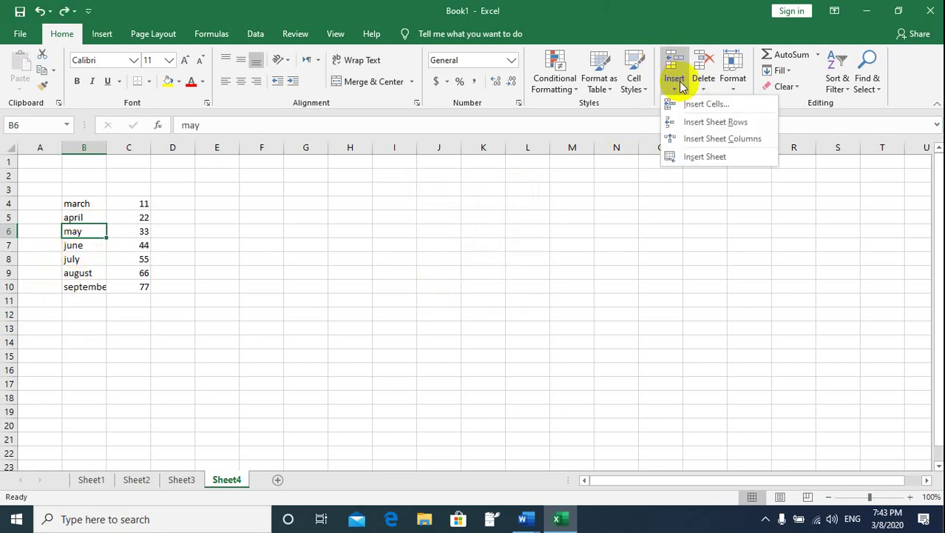
pyautogui.click(685, 123)
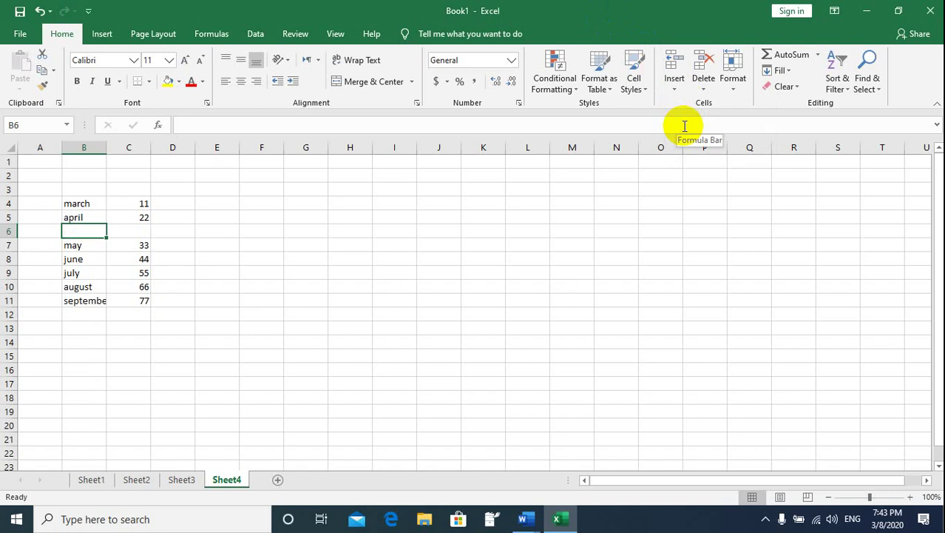
pyautogui.hotkey('ctrl', 'z')
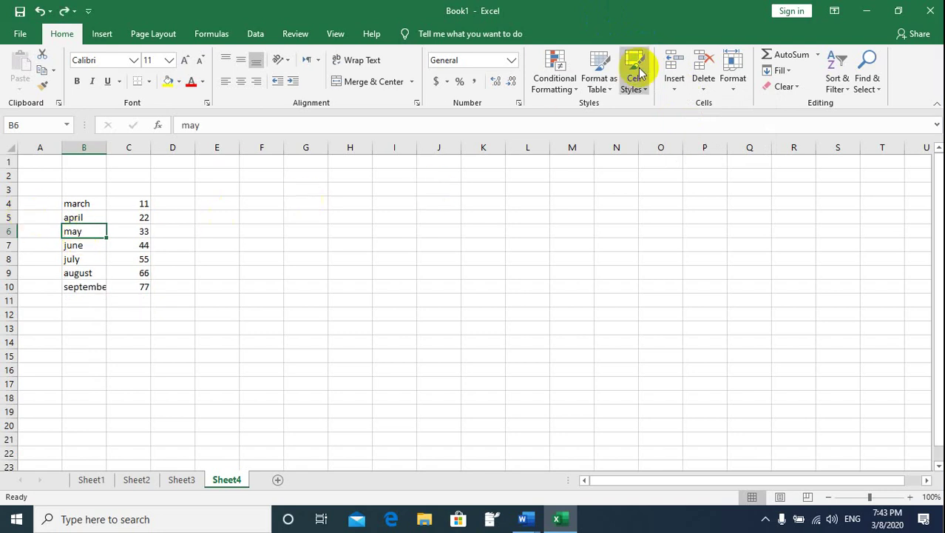
pyautogui.click(674, 87)
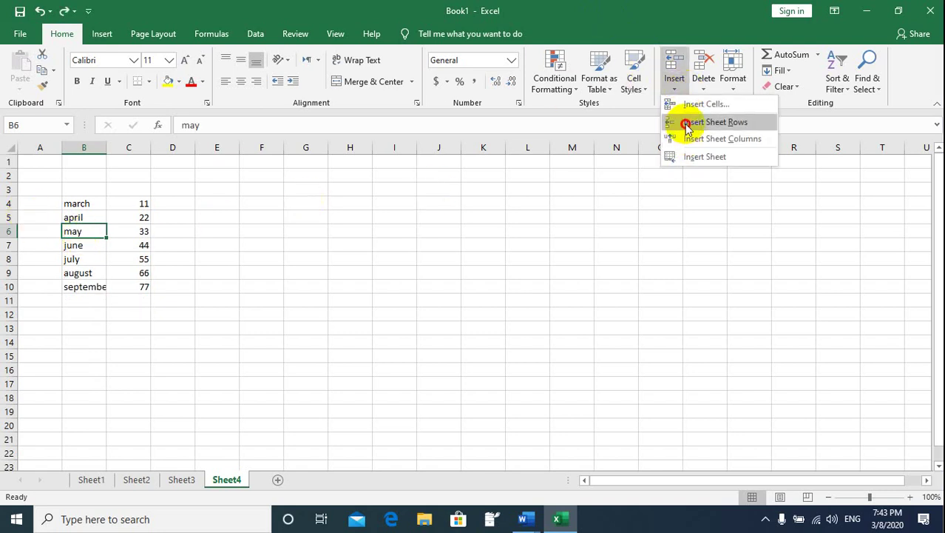
pyautogui.click(715, 122)
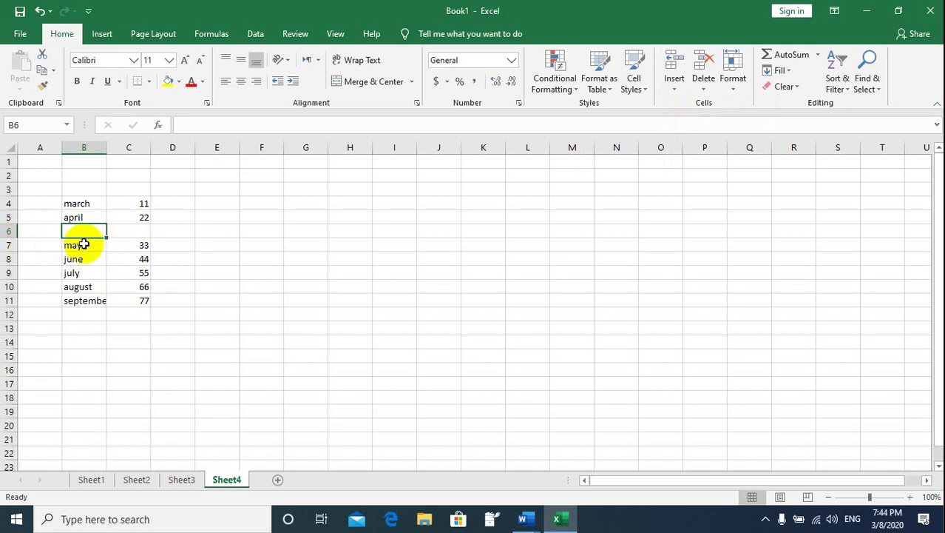
pyautogui.hotkey('ctrl', 'z')
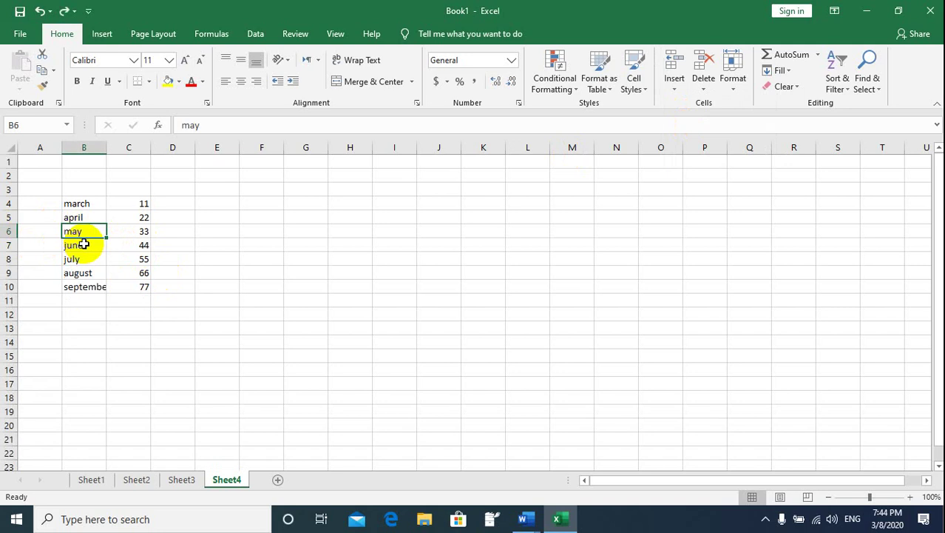
# Insert a sheet column before the months column.
pyautogui.click(685, 89)
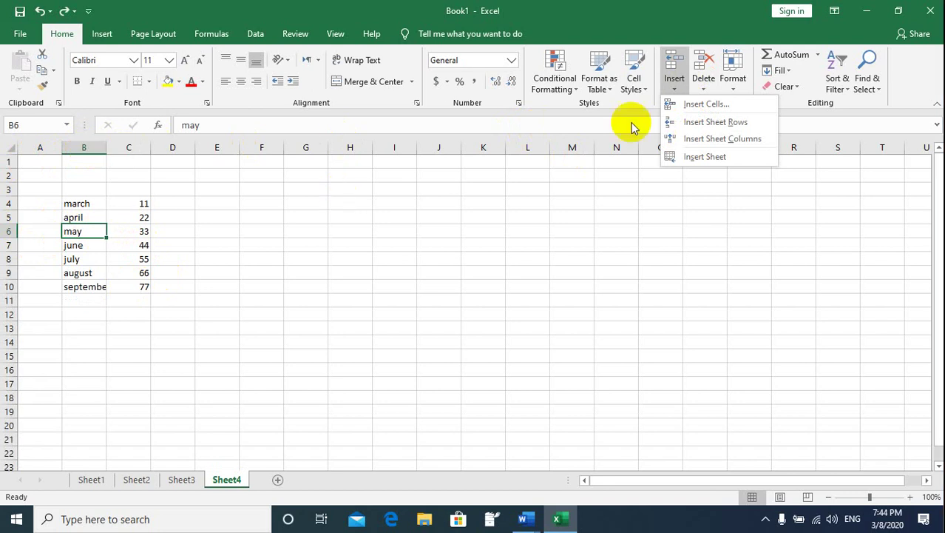
pyautogui.click(671, 140)
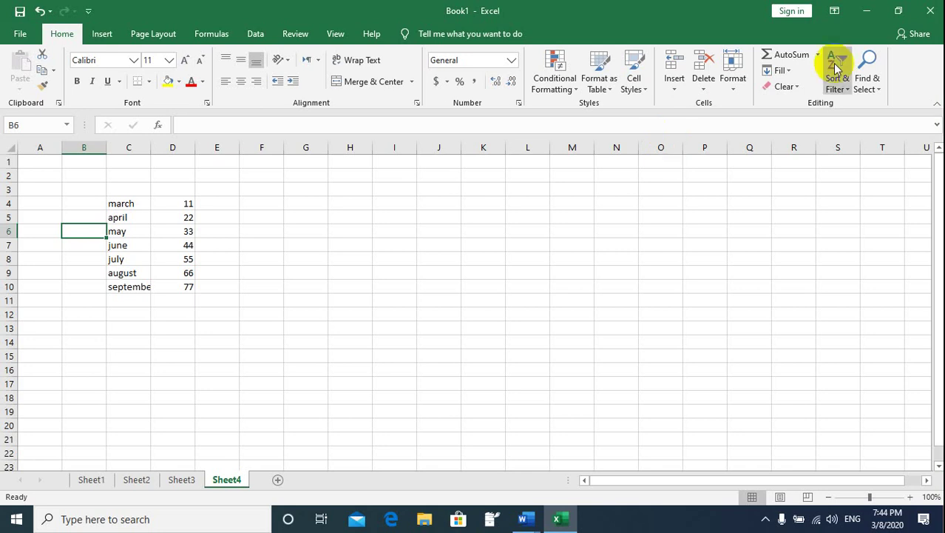
# Add a new worksheet after Sheet4 and insert another worksheet in front of that new one.
pyautogui.click(685, 82)
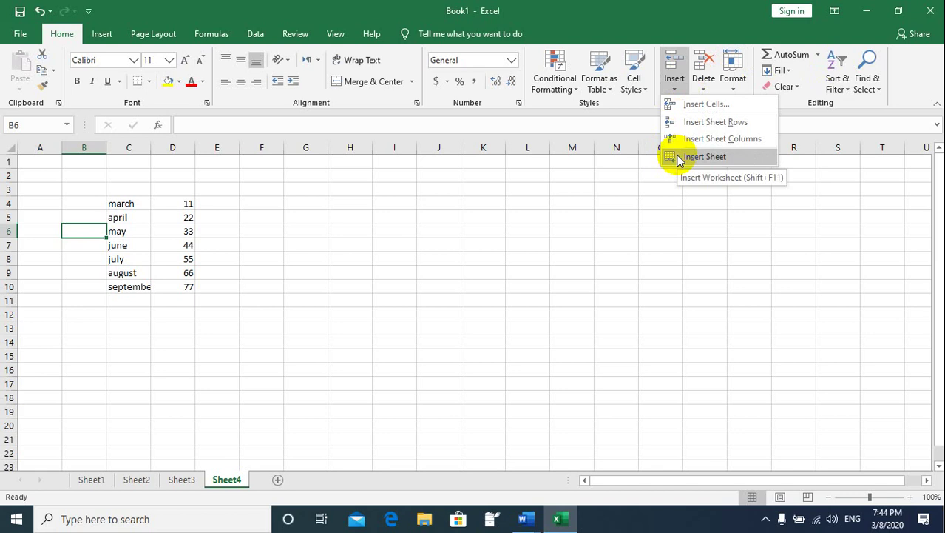
pyautogui.click(280, 480)
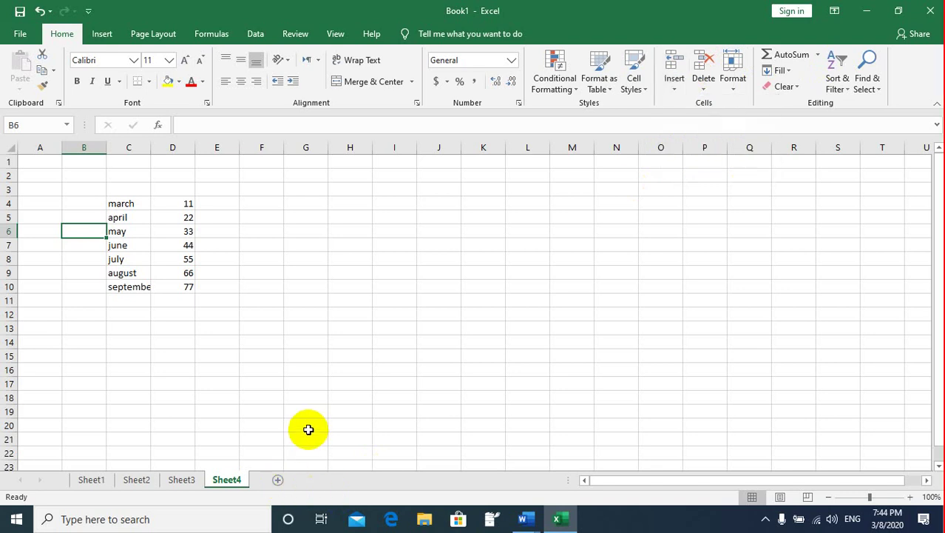
pyautogui.click(279, 481)
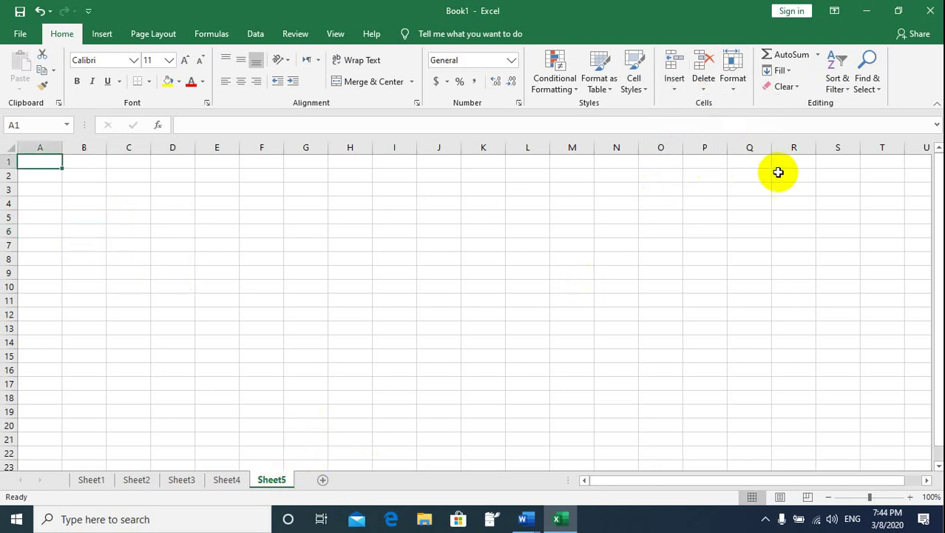
pyautogui.click(673, 82)
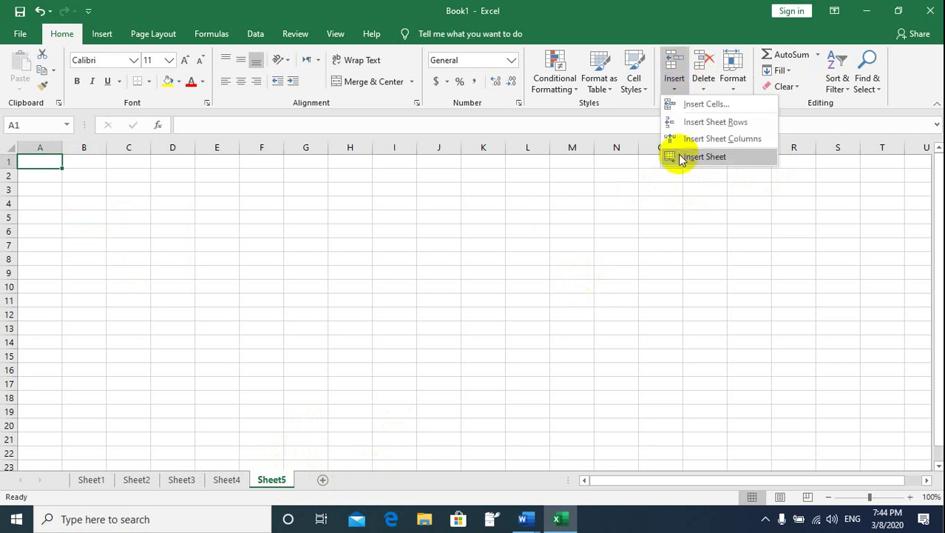
pyautogui.click(677, 156)
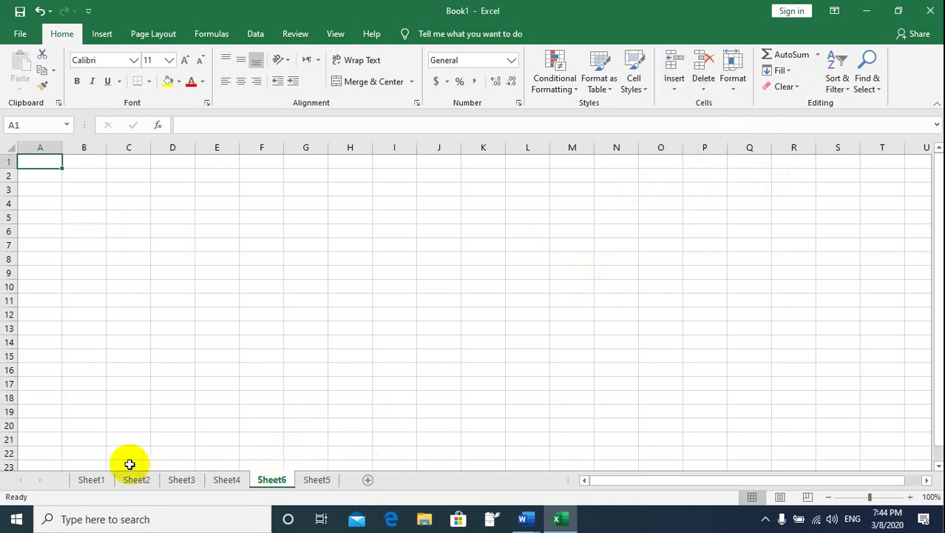
# Look through Sheet1, Sheet2 and Sheet3, and return to Sheet4.
pyautogui.click(103, 480)
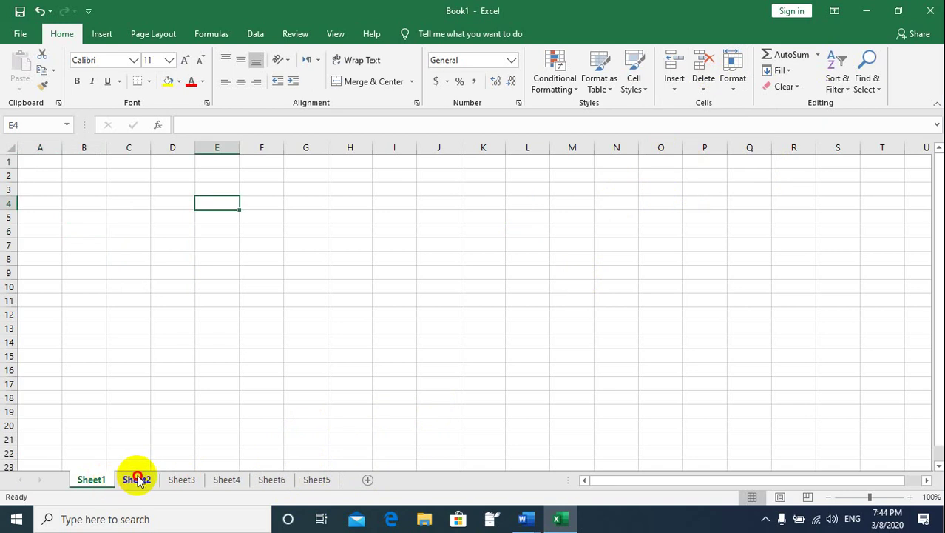
pyautogui.click(137, 479)
pyautogui.click(182, 480)
pyautogui.click(230, 479)
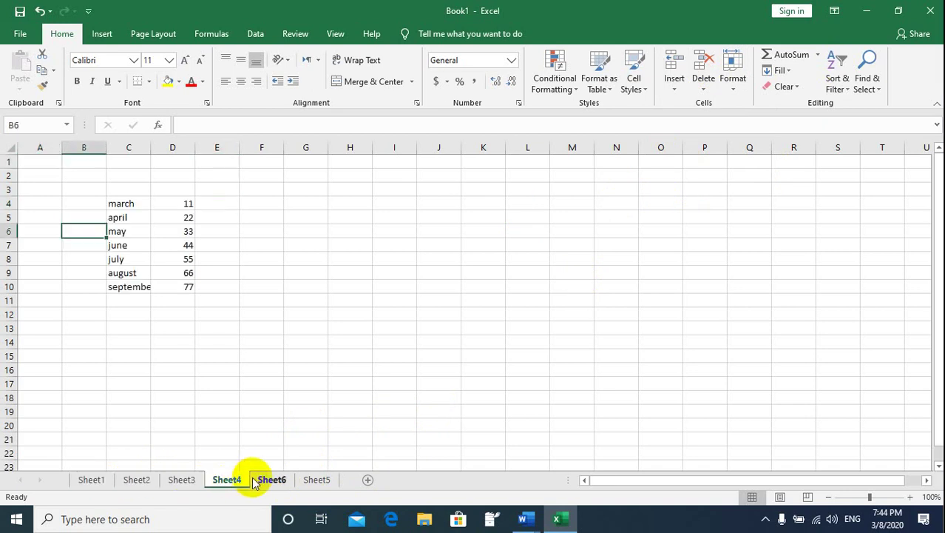
# Select the april cell and examine the options for deleting cells without applying any of them.
pyautogui.click(707, 81)
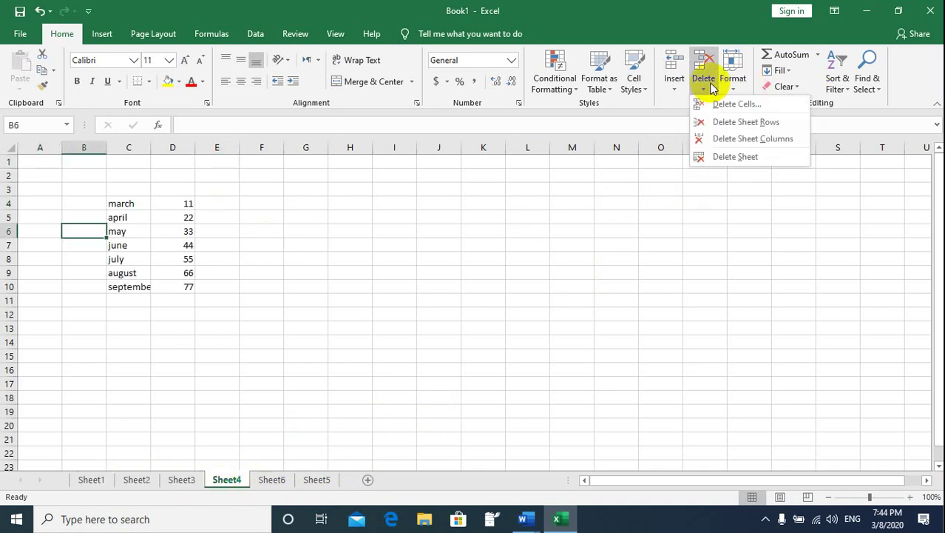
pyautogui.click(117, 216)
pyautogui.click(116, 217)
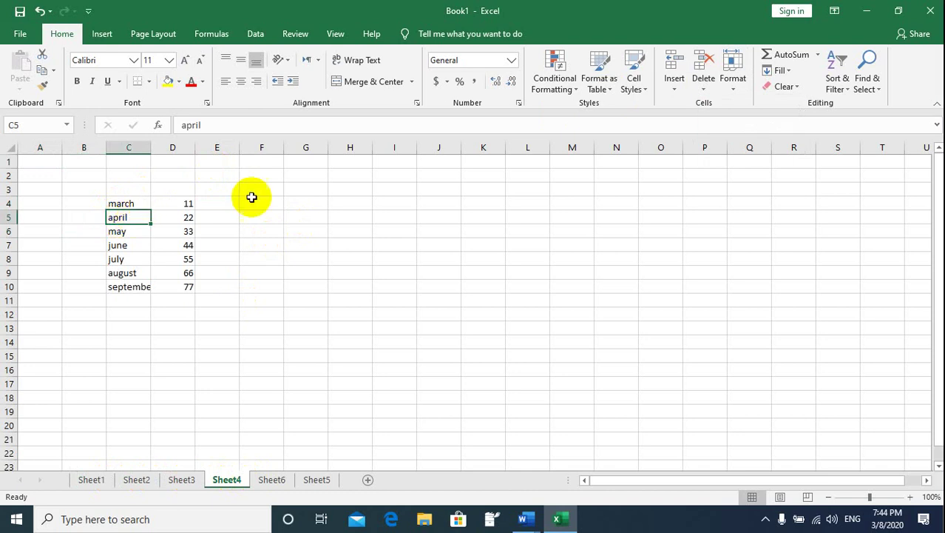
pyautogui.click(678, 89)
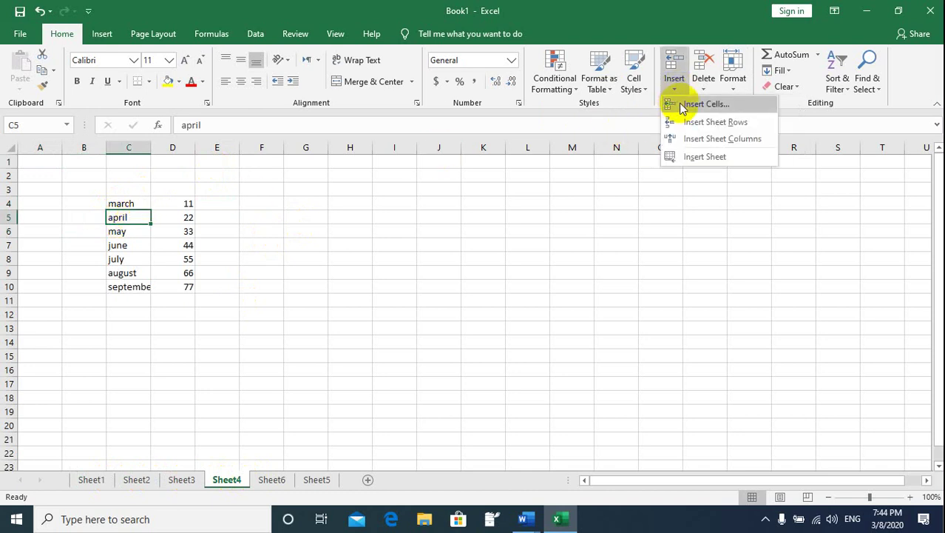
pyautogui.click(703, 81)
pyautogui.click(707, 103)
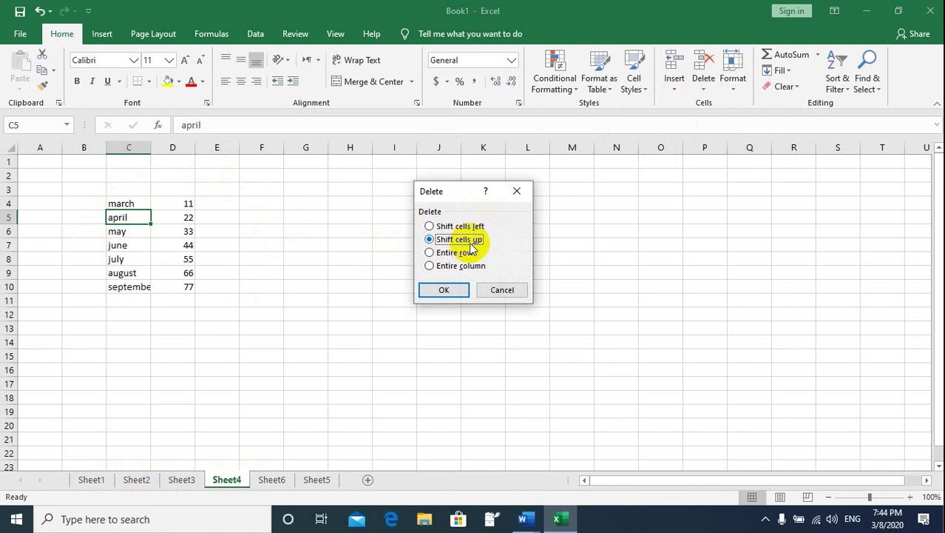
pyautogui.click(503, 290)
pyautogui.click(704, 82)
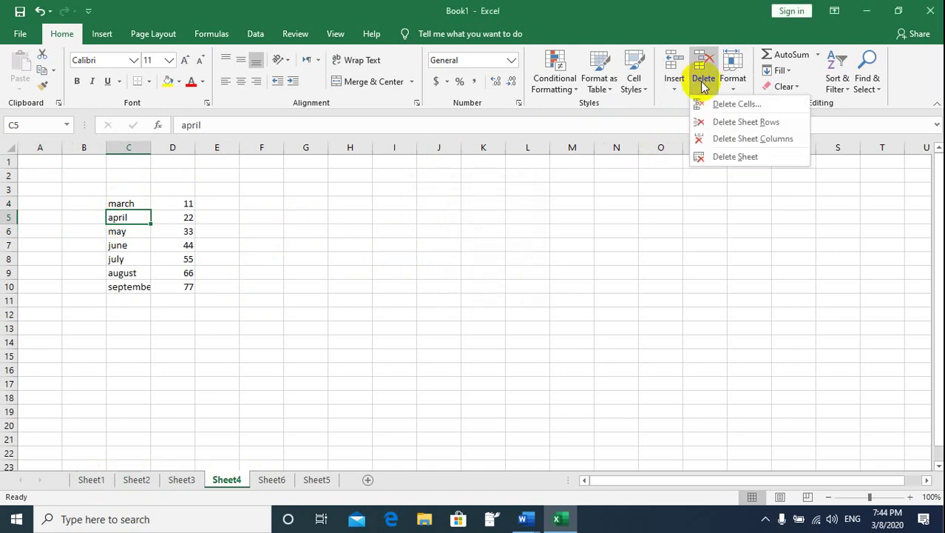
pyautogui.click(706, 99)
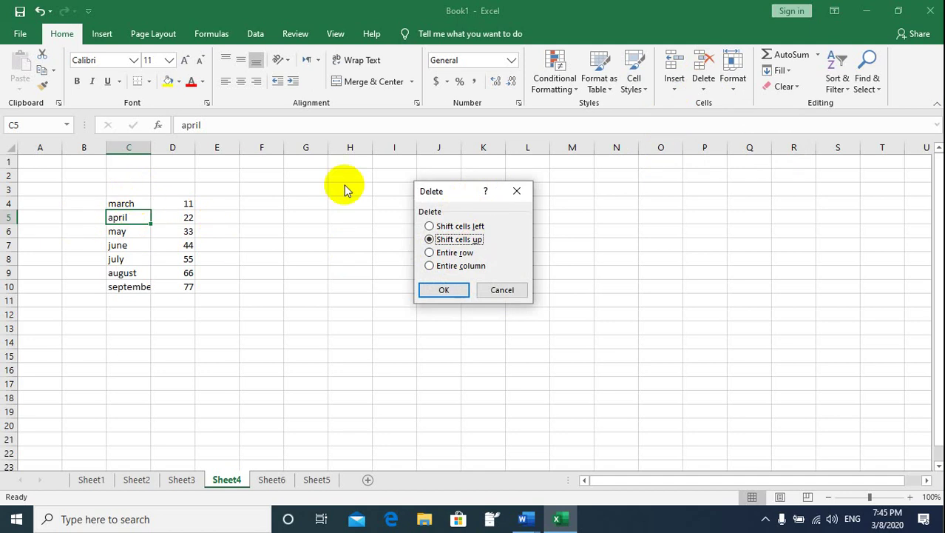
pyautogui.click(517, 191)
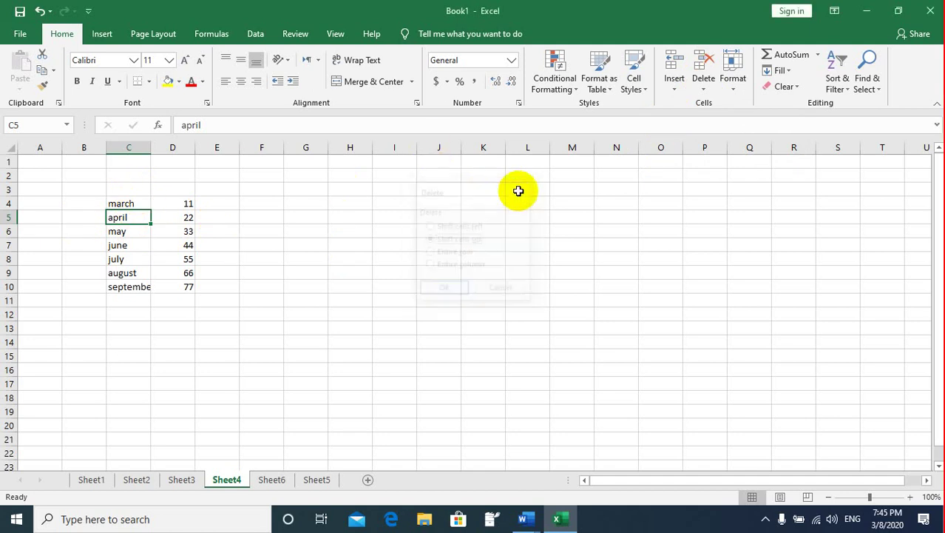
# Examine the options for inserting cells at the april cell and dismiss them.
pyautogui.click(674, 88)
pyautogui.click(681, 103)
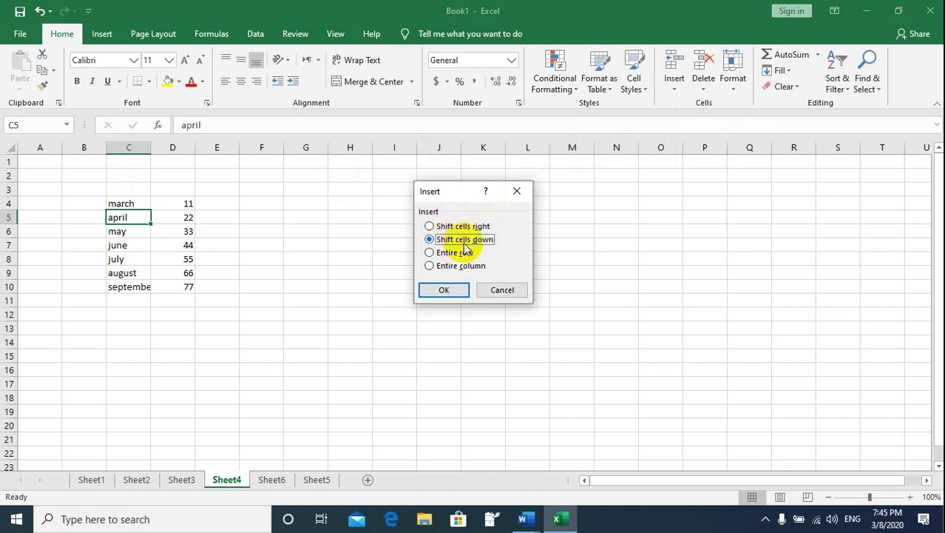
pyautogui.click(514, 191)
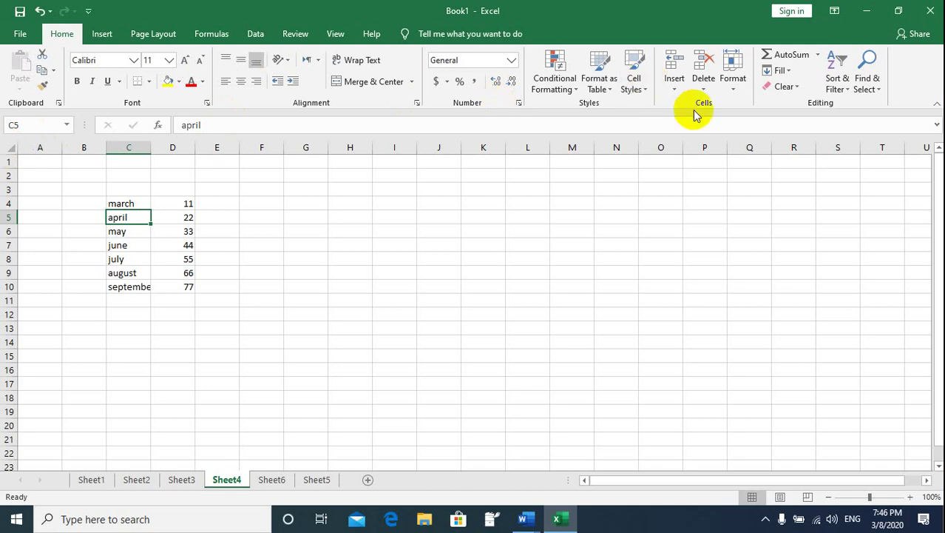
# Delete the april cell with the remaining cells shifted left, and undo the deletion.
pyautogui.click(708, 86)
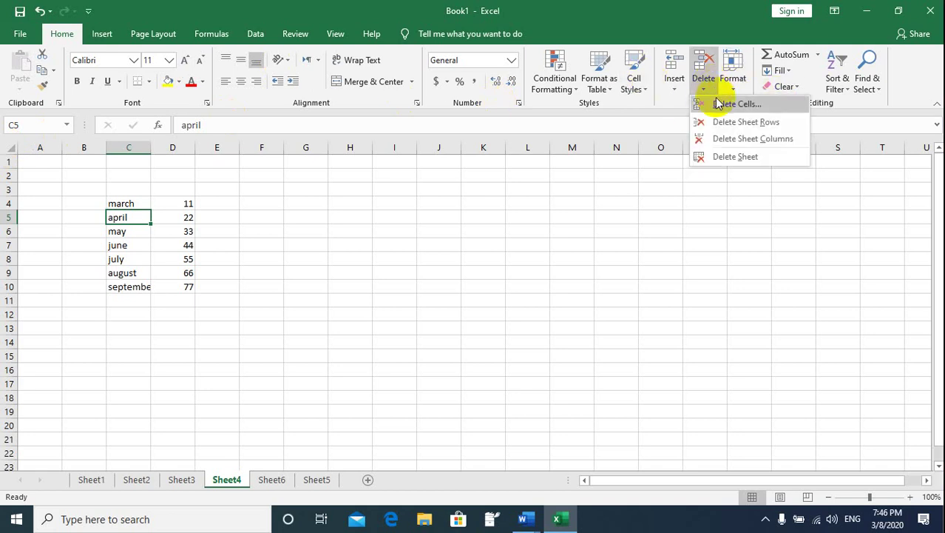
pyautogui.click(716, 103)
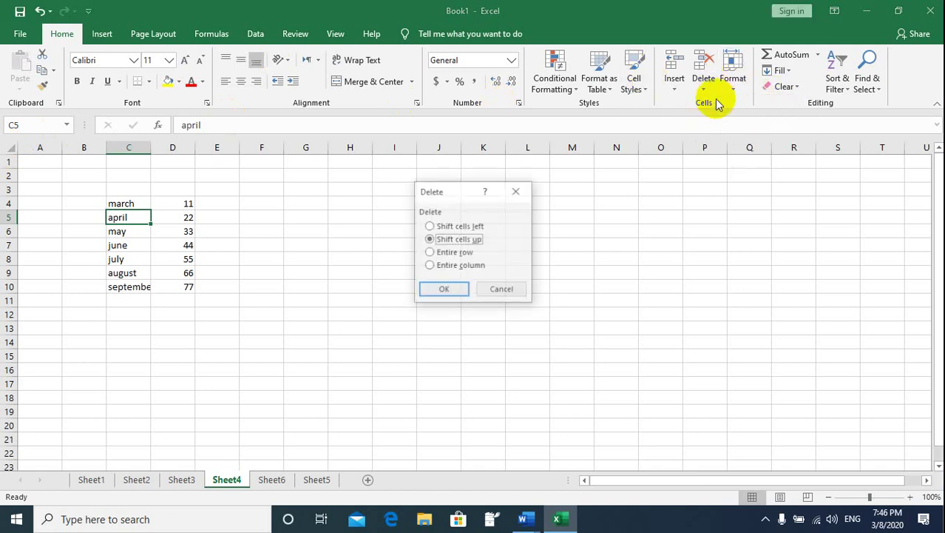
pyautogui.click(439, 227)
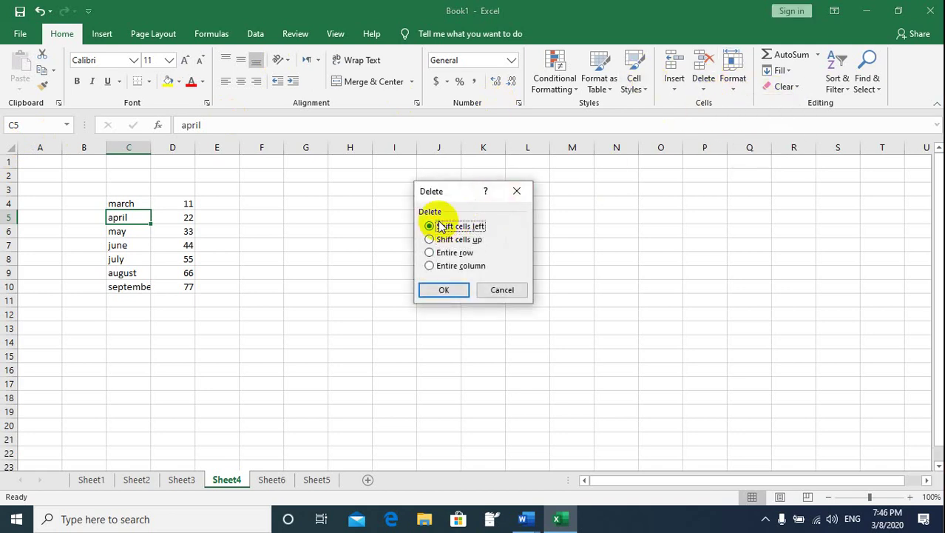
pyautogui.click(444, 291)
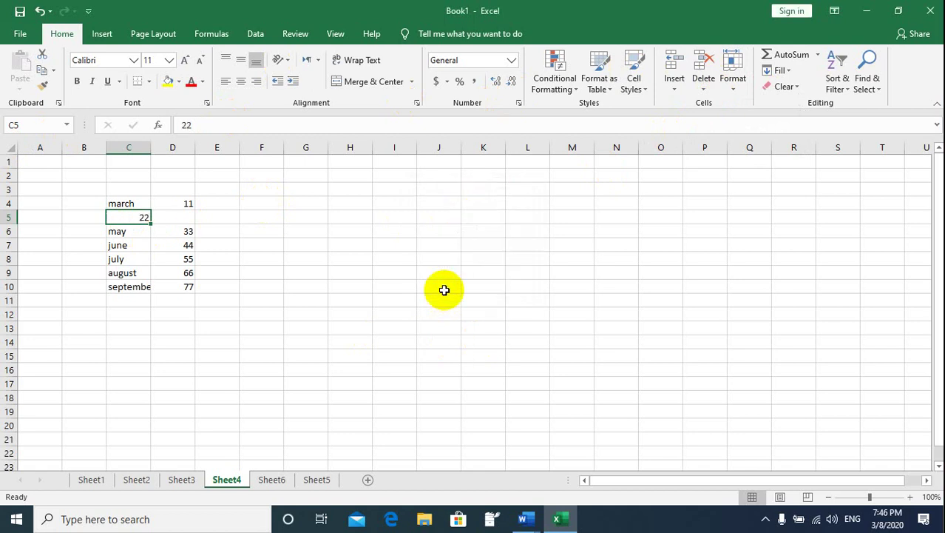
pyautogui.hotkey('ctrl', 'z')
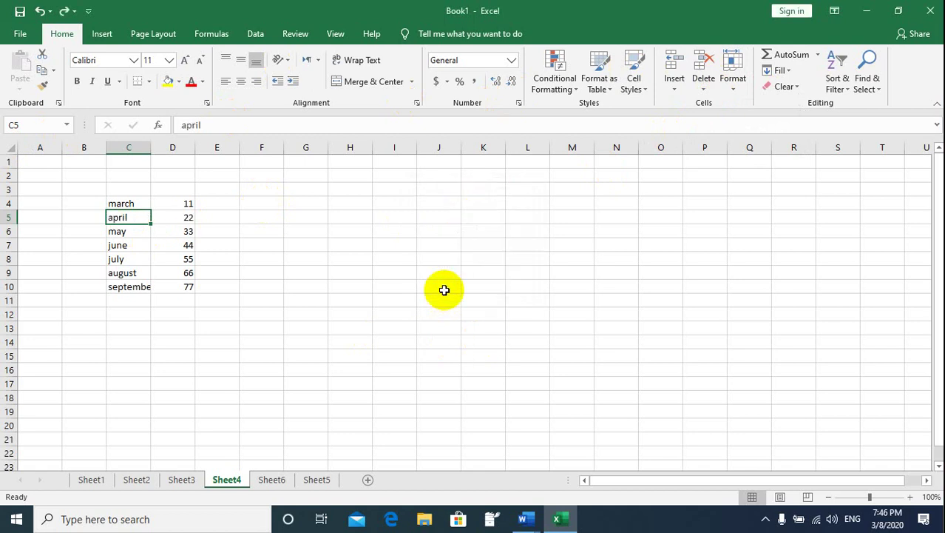
# Delete the april cell with the cells below shifted up, and undo the deletion.
pyautogui.click(710, 86)
pyautogui.click(711, 101)
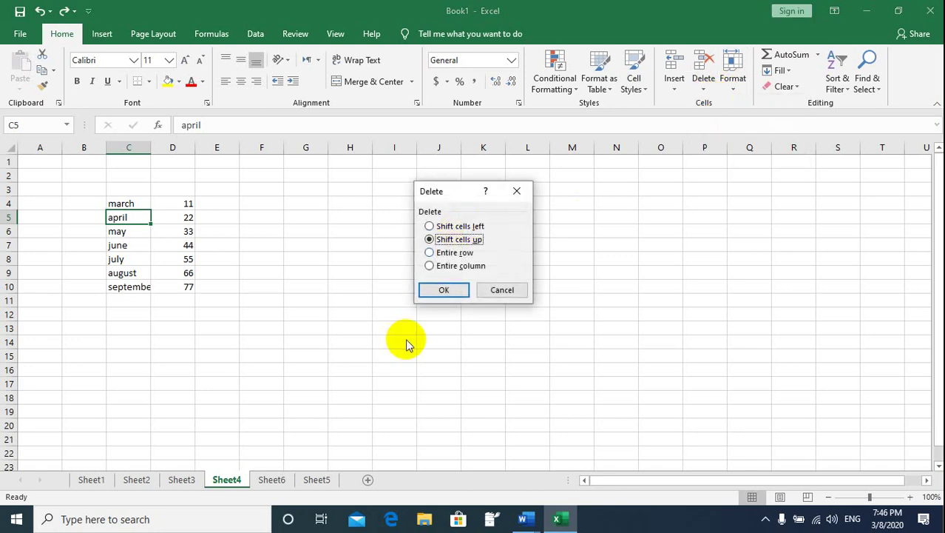
pyautogui.click(430, 289)
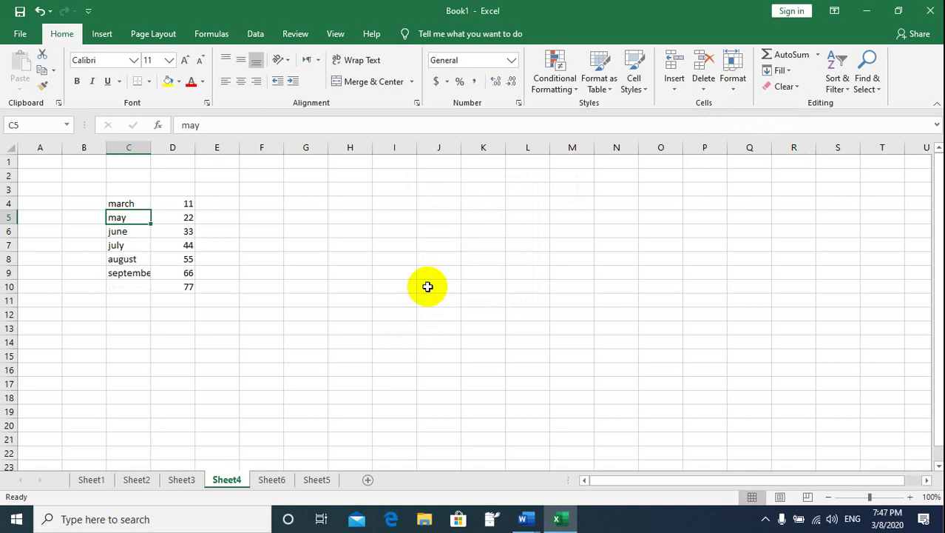
pyautogui.hotkey('ctrl', 'z')
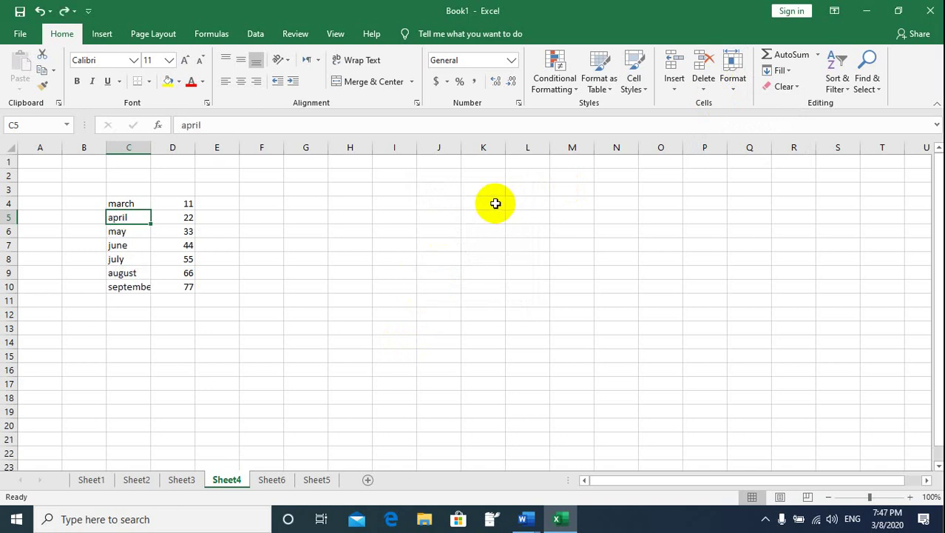
# Start deleting Sheet4 and cancel the deletion before it is carried out.
pyautogui.click(699, 87)
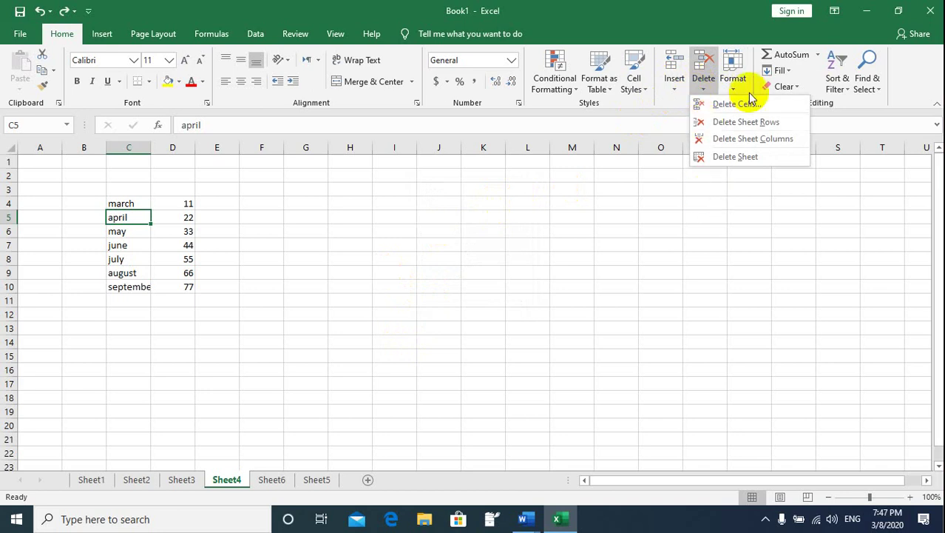
pyautogui.click(742, 157)
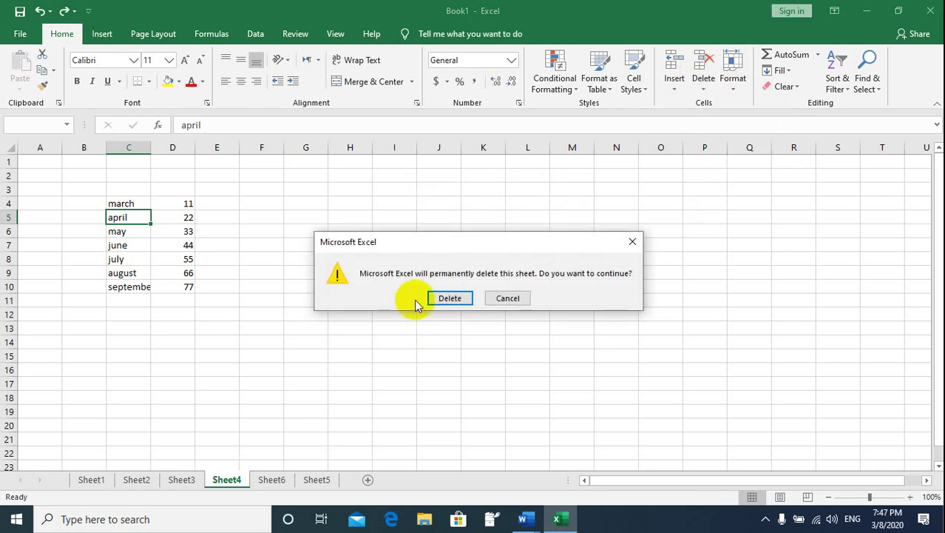
pyautogui.click(509, 298)
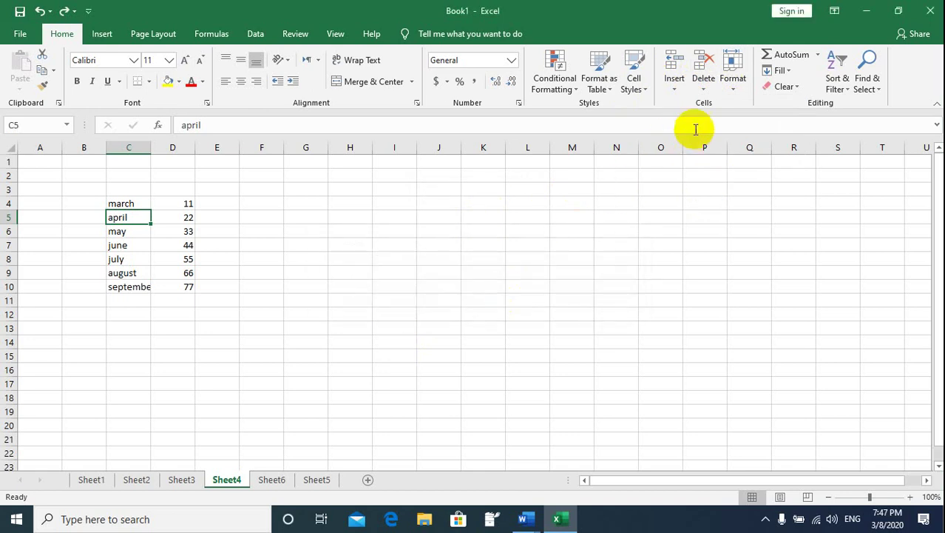
# Widen column C slightly to fit the full word september.
pyautogui.click(742, 87)
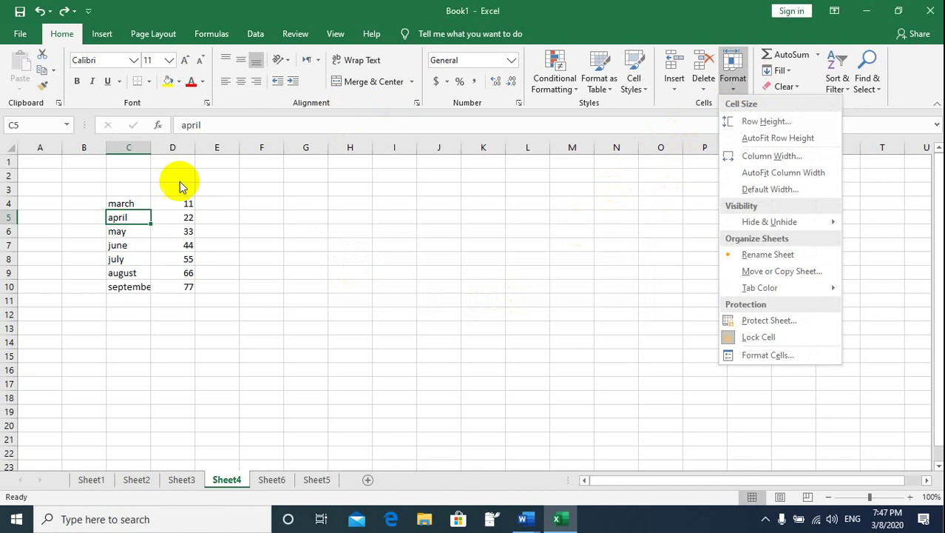
pyautogui.click(106, 188)
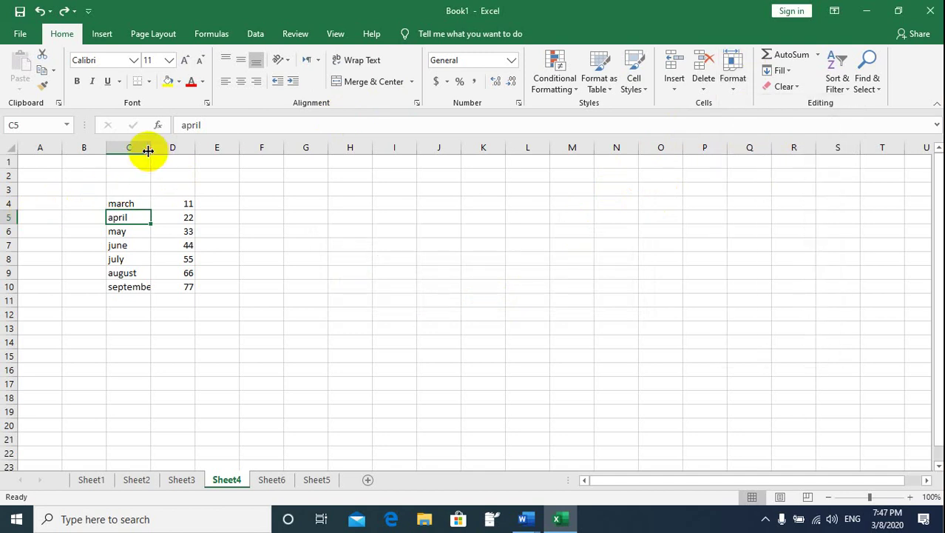
pyautogui.moveTo(151, 148); pyautogui.dragTo(156, 153)
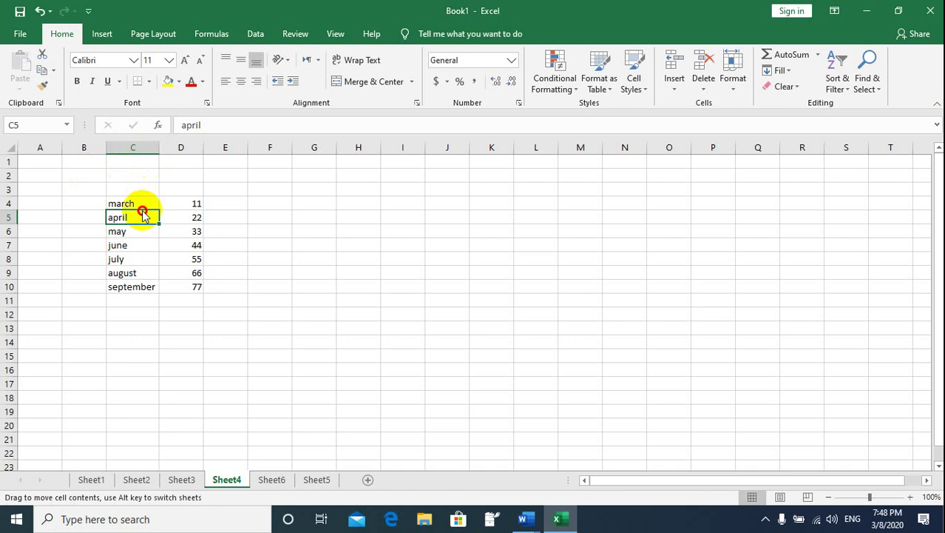
# Set the height of the april row to 20.
pyautogui.click(733, 83)
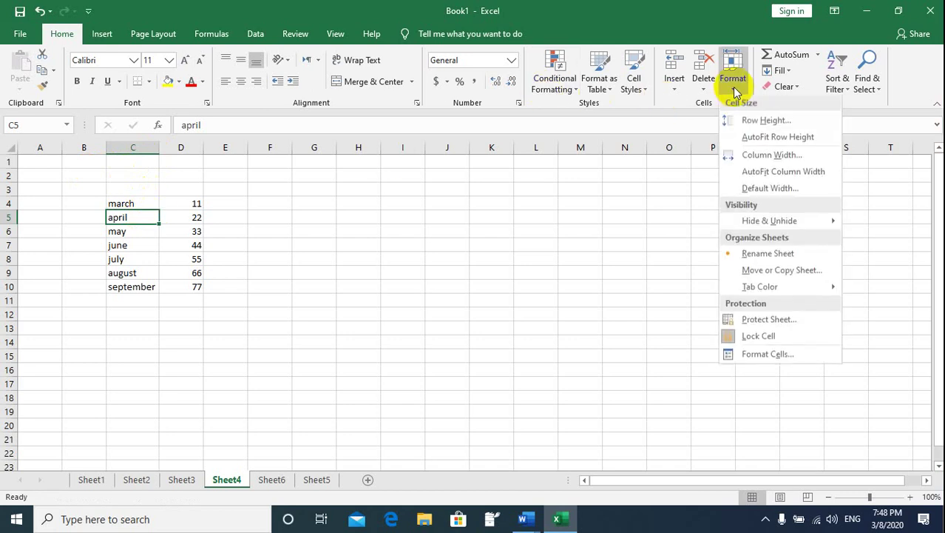
pyautogui.click(736, 121)
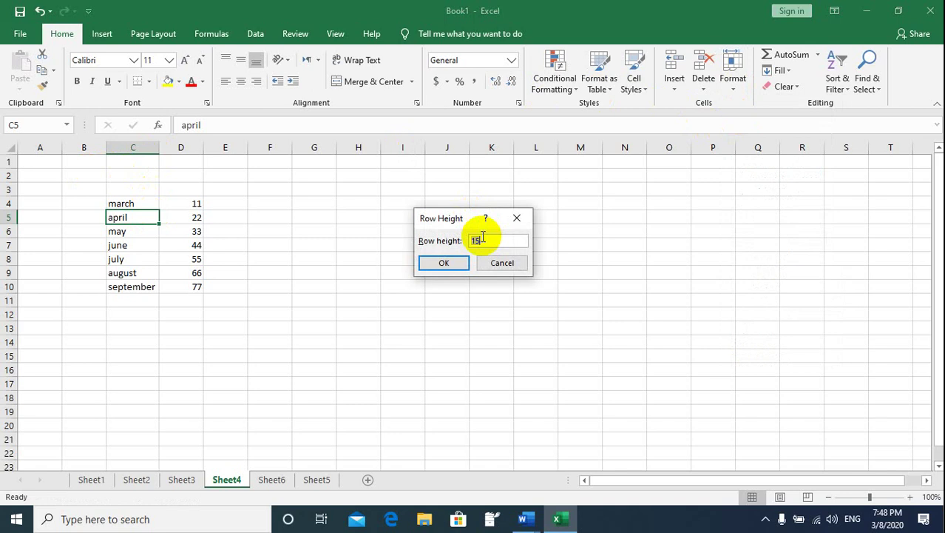
pyautogui.write('20')
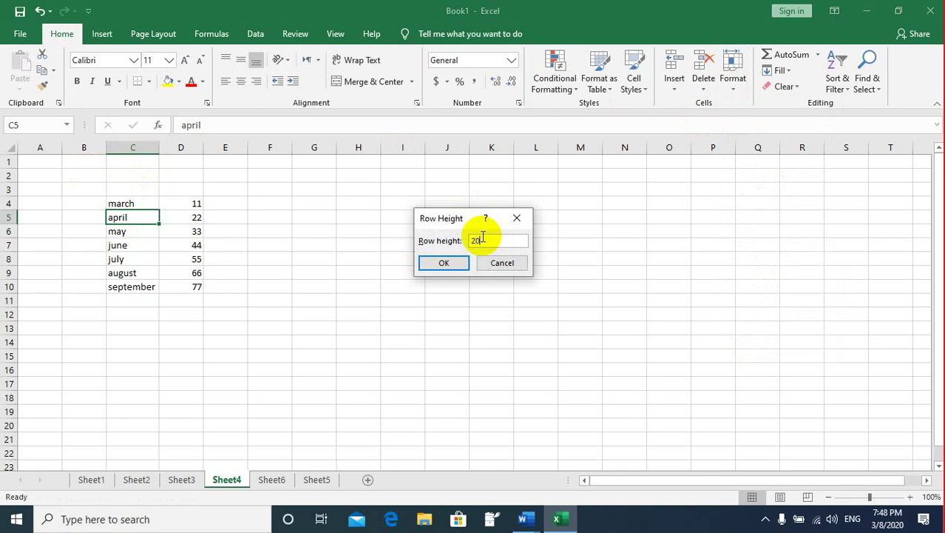
pyautogui.click(443, 262)
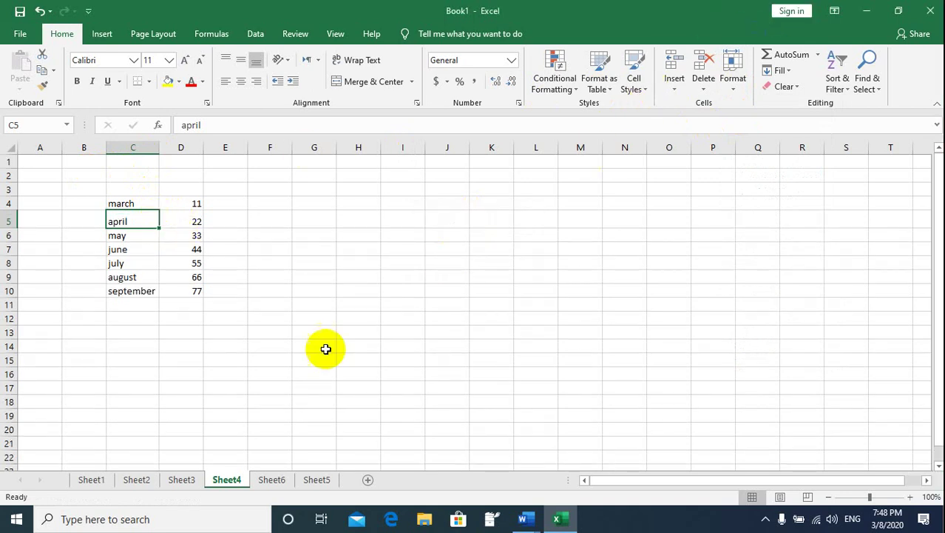
# Find and launch the Windows Magnifier and raise the screen magnification to 200%.
pyautogui.click(5, 525)
pyautogui.write('ma')
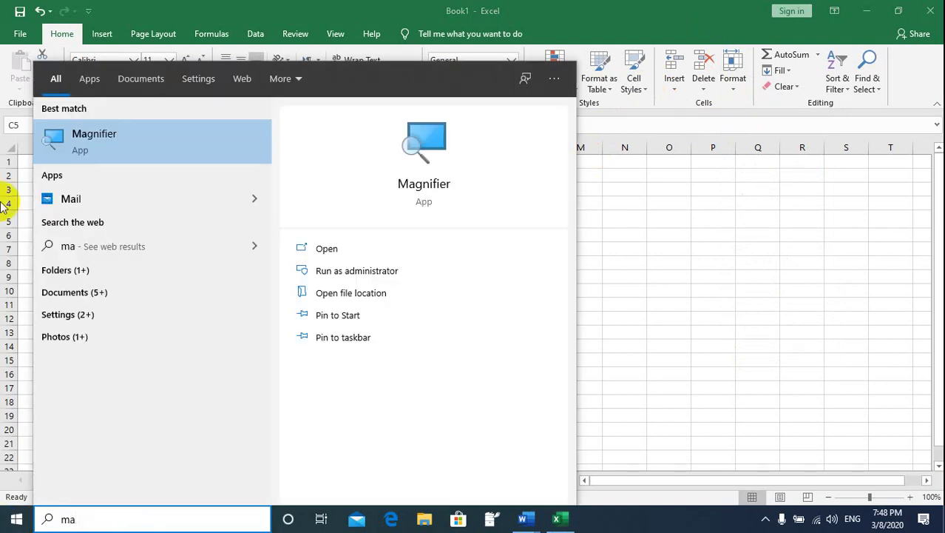
pyautogui.click(95, 126)
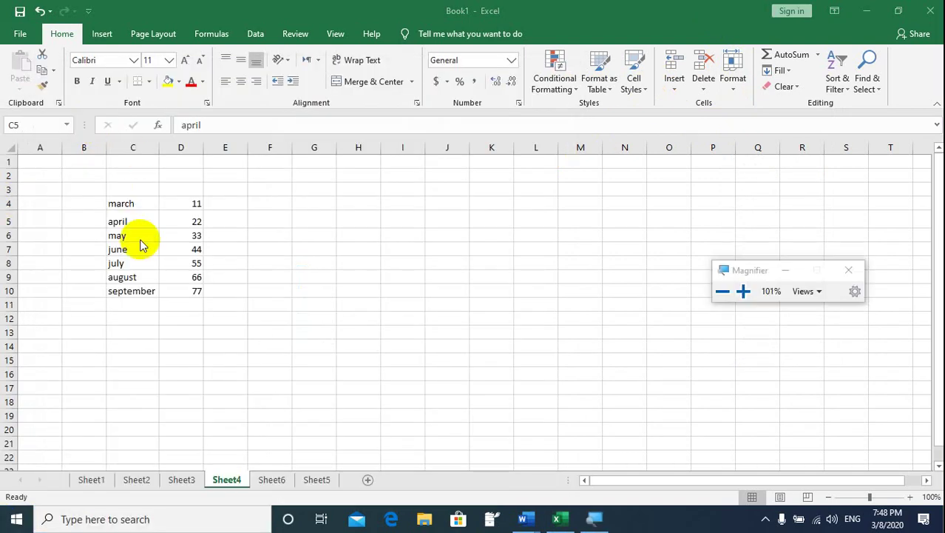
pyautogui.click(743, 290)
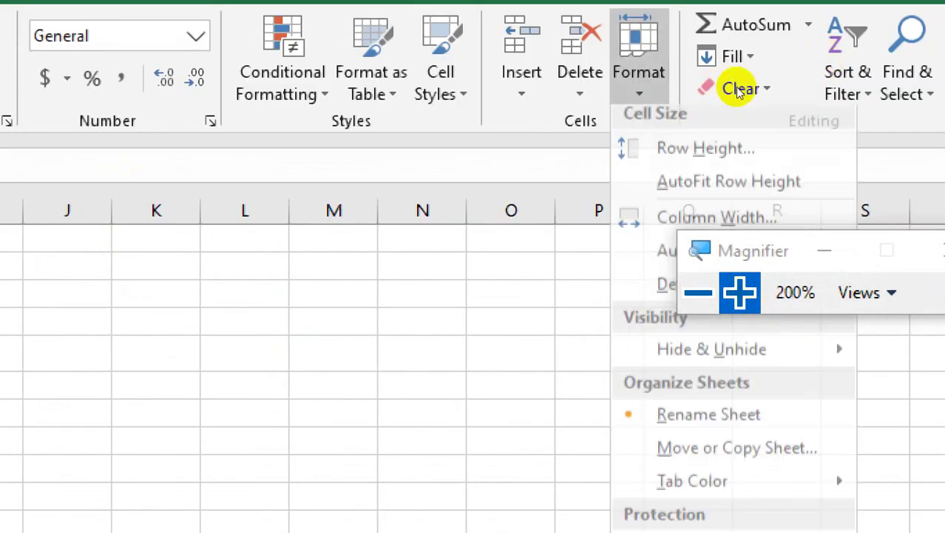
# Set the height of the april row to 50.
pyautogui.click(737, 116)
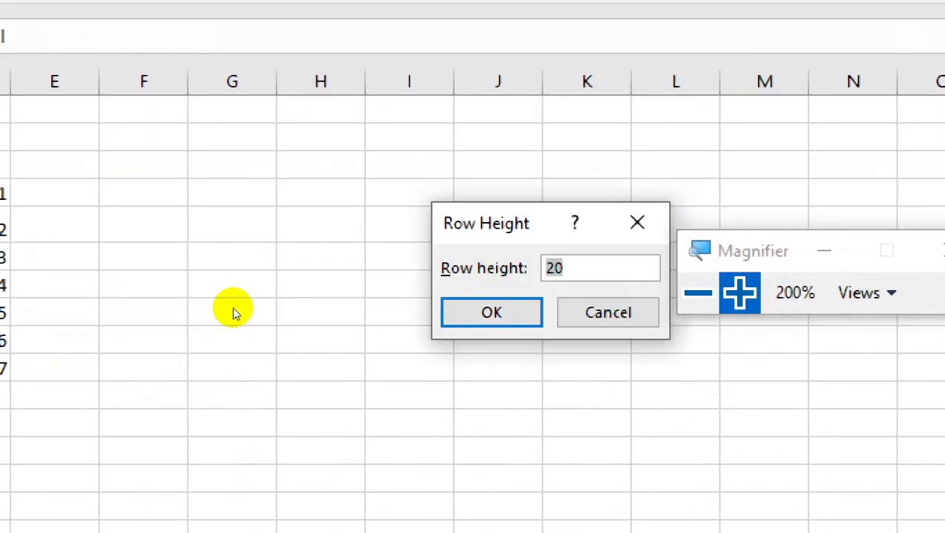
pyautogui.write('50')
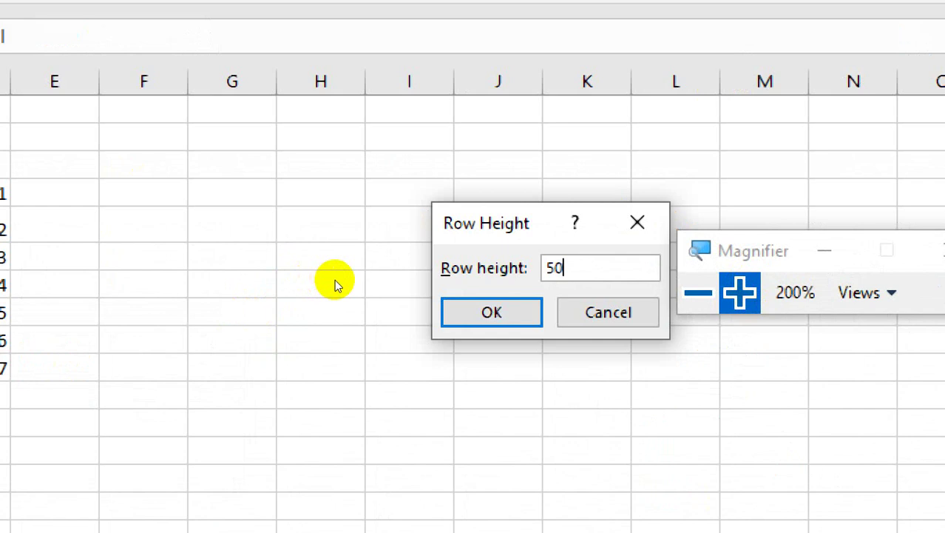
pyautogui.press('Return')
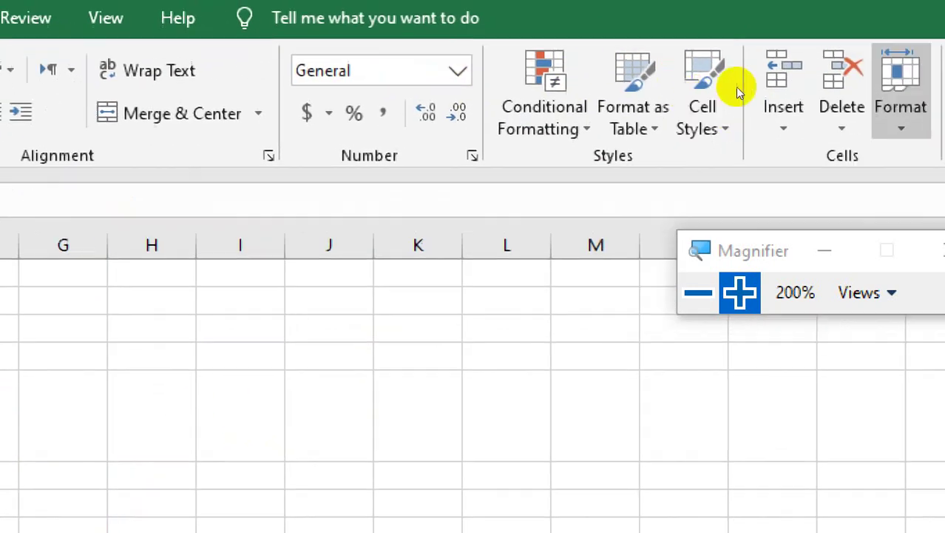
# Set the width of column C to 15.
pyautogui.click(900, 96)
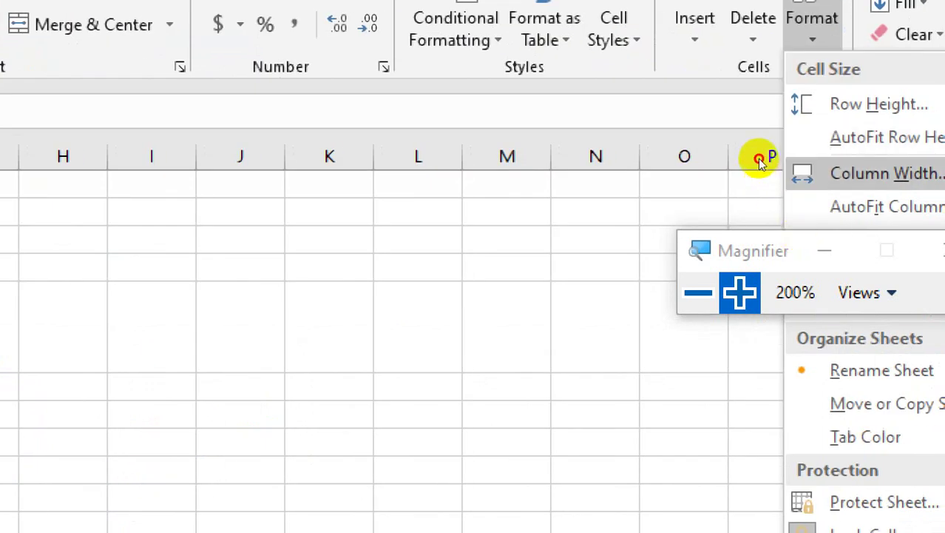
pyautogui.click(821, 173)
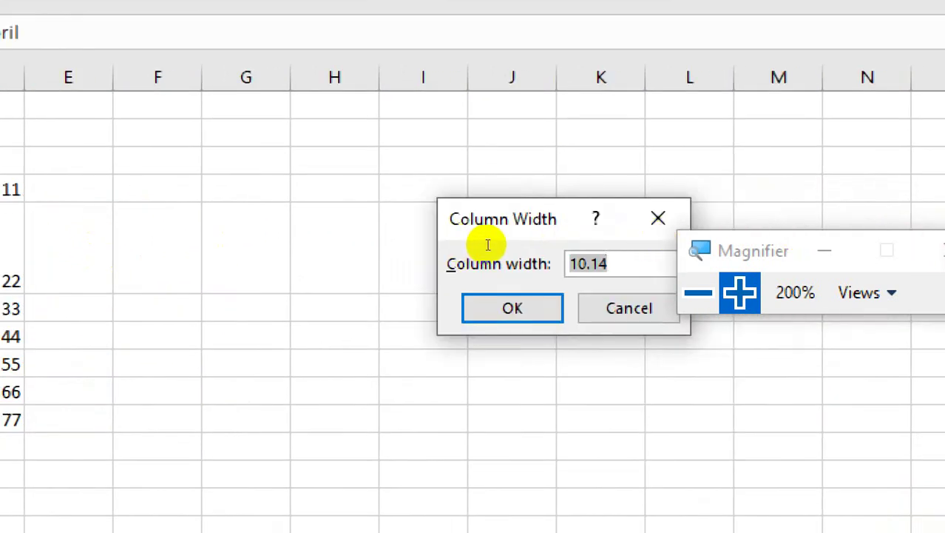
pyautogui.write('15')
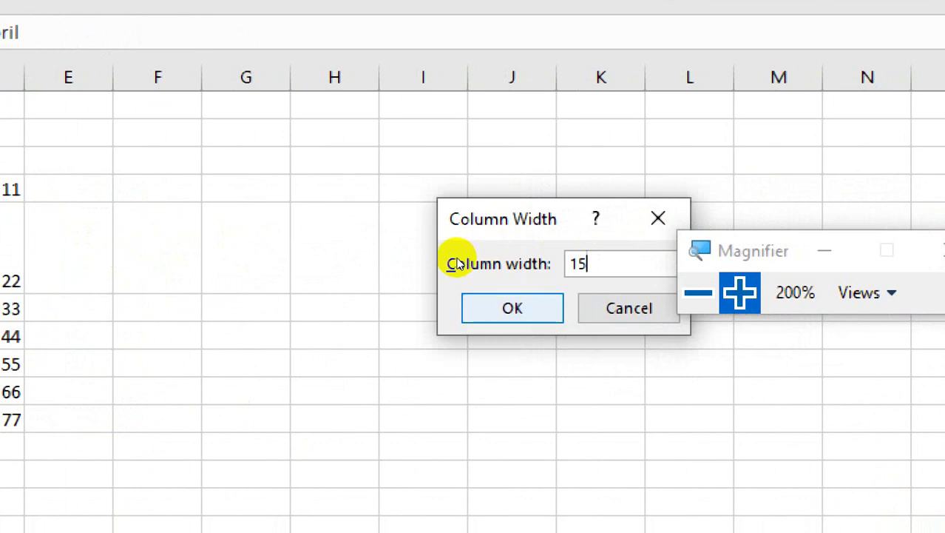
pyautogui.press('Return')
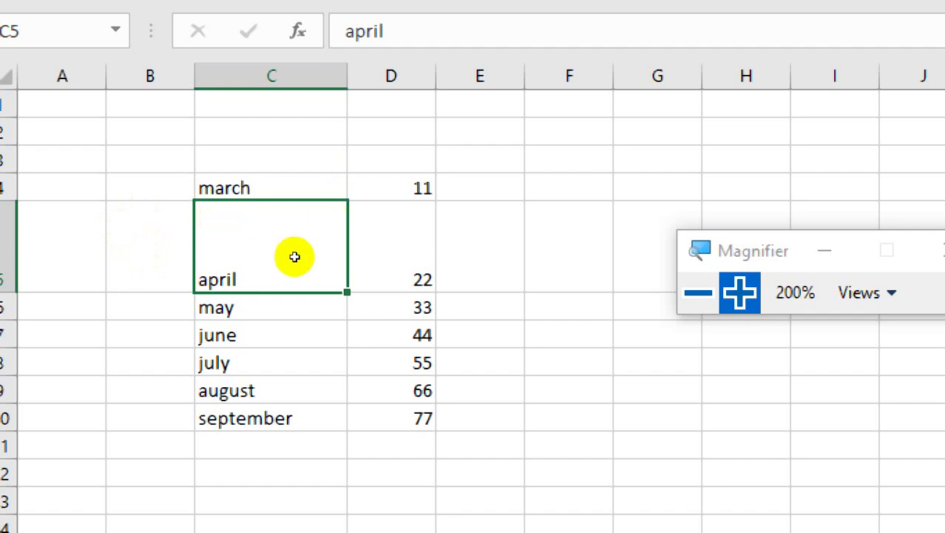
# Select cell F5 in the april row and set its row height to 50.
pyautogui.press('Right')
pyautogui.press('Right')
pyautogui.press('Right')
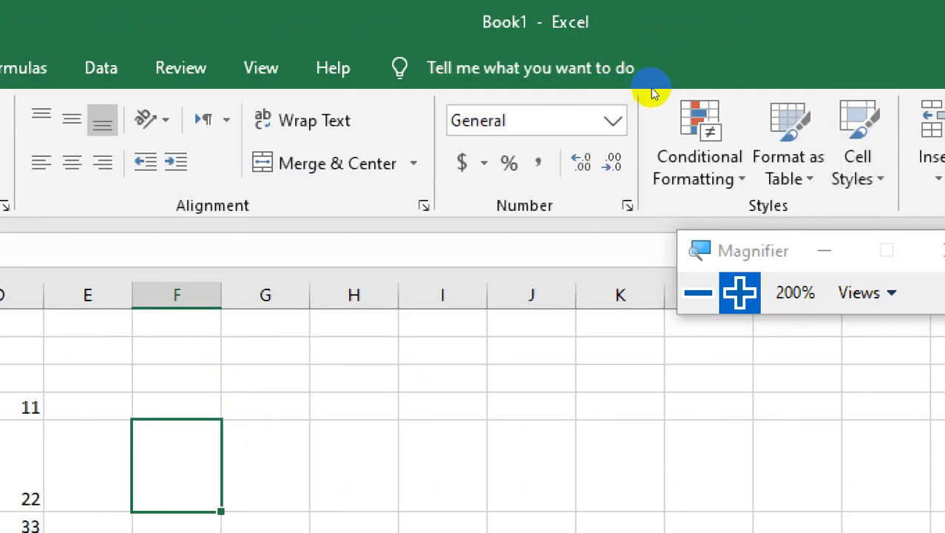
pyautogui.click(919, 129)
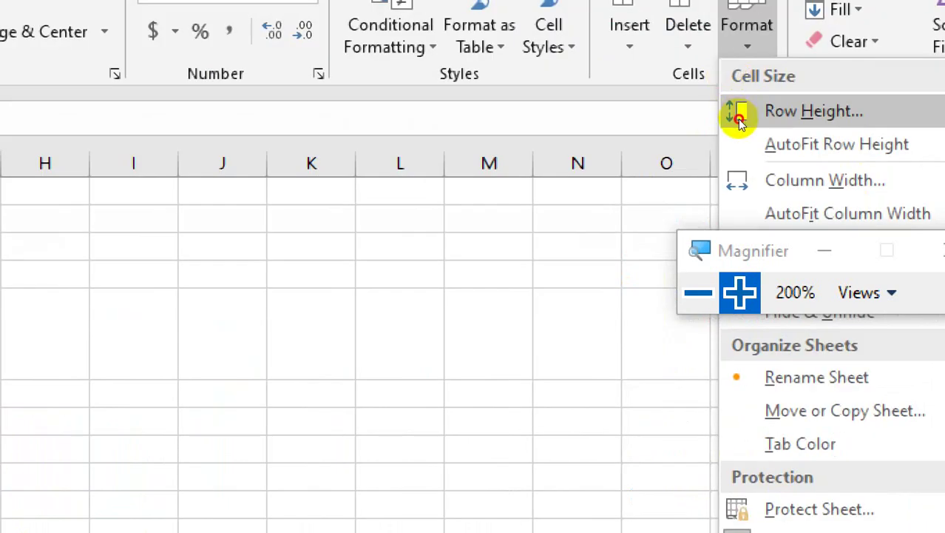
pyautogui.click(740, 111)
pyautogui.write('50')
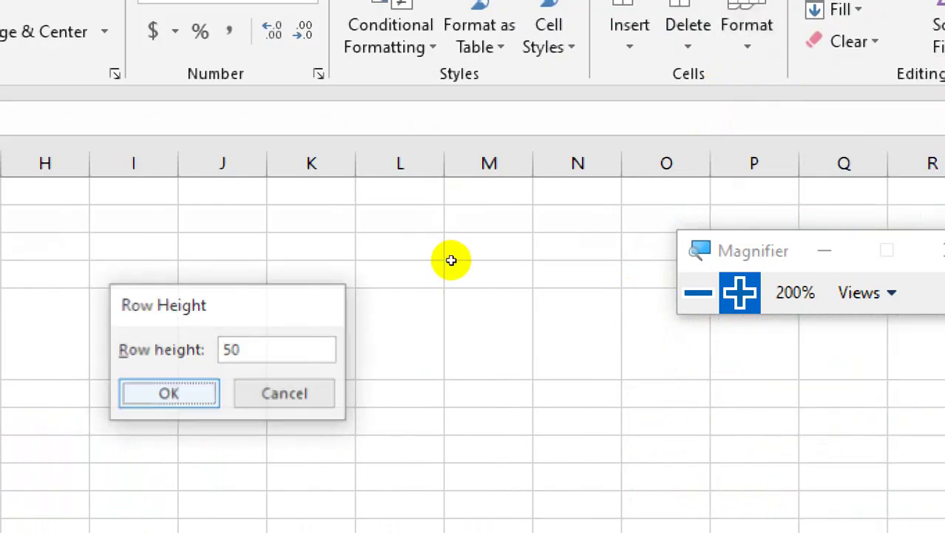
pyautogui.press('Return')
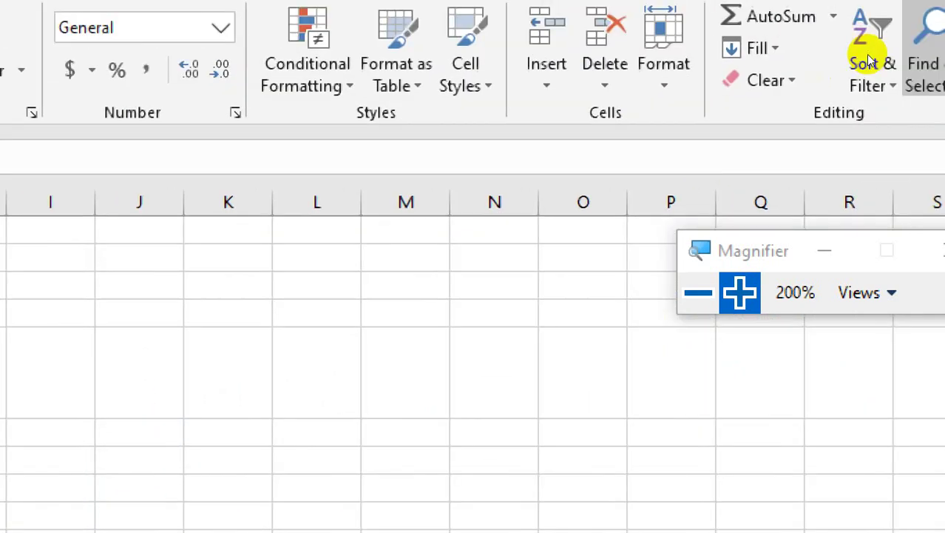
# Set the width of column F to 15.
pyautogui.hotkey('alt', 'h')
pyautogui.press('o')
pyautogui.press('w')
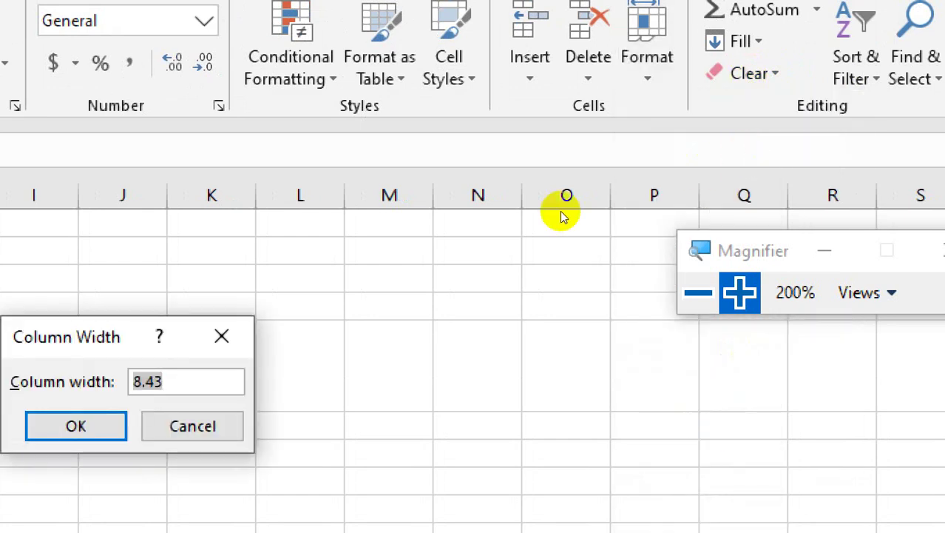
pyautogui.write('15')
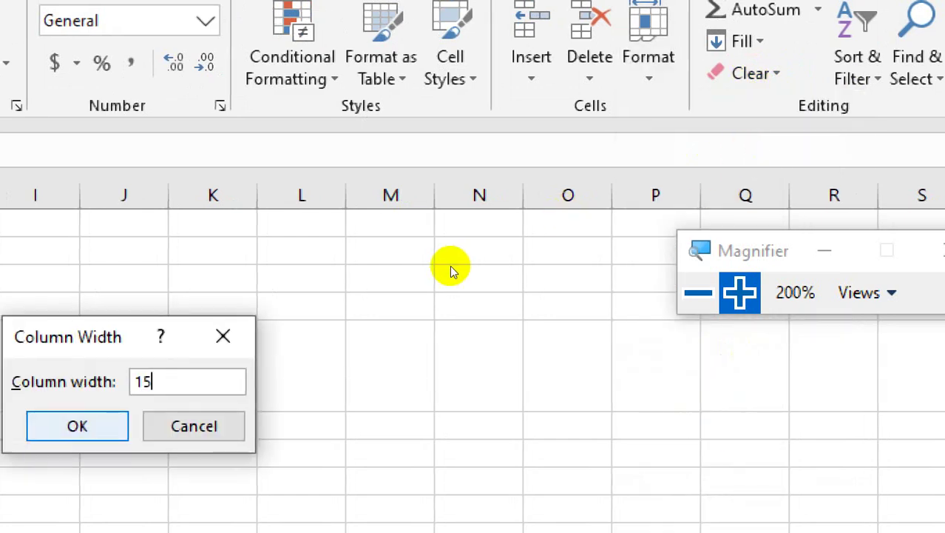
pyautogui.press('Return')
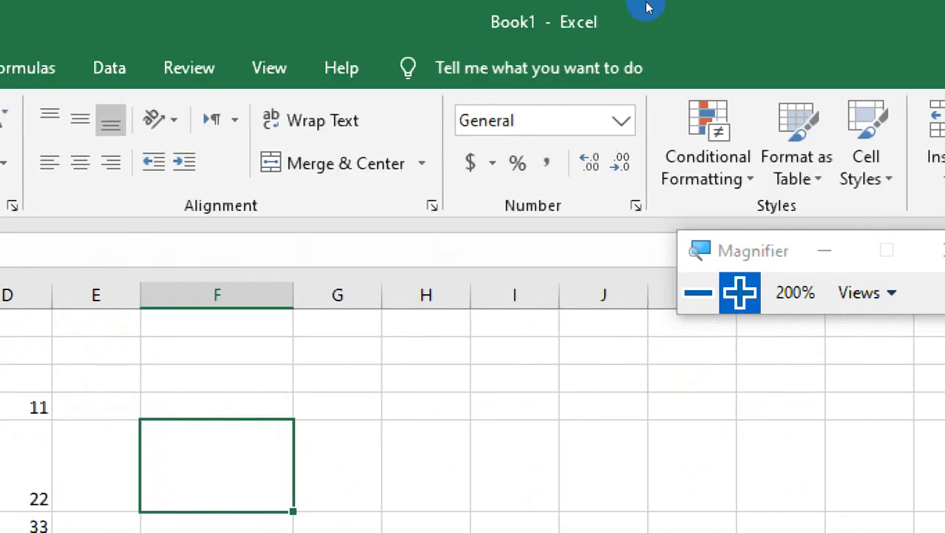
# Dismiss the Magnifier window that covers the cell size options.
pyautogui.click(820, 127)
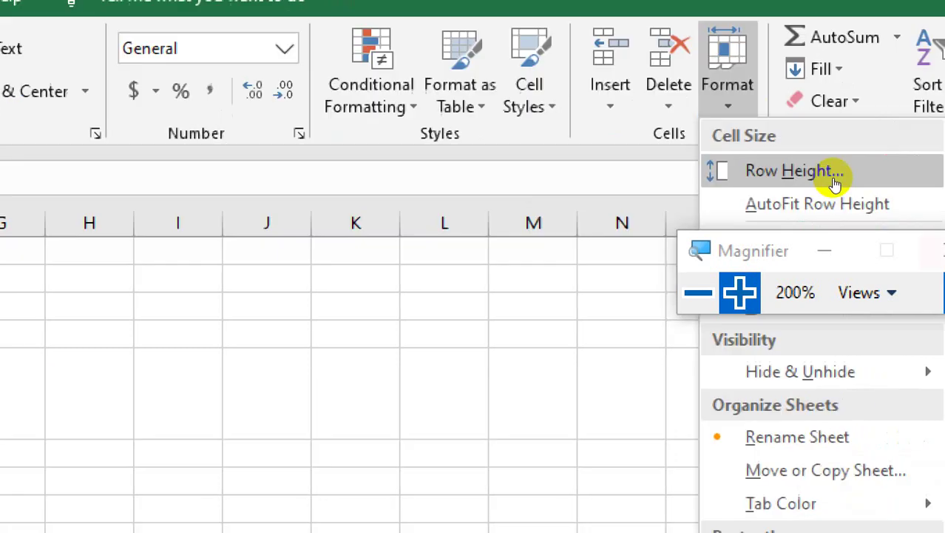
pyautogui.click(829, 183)
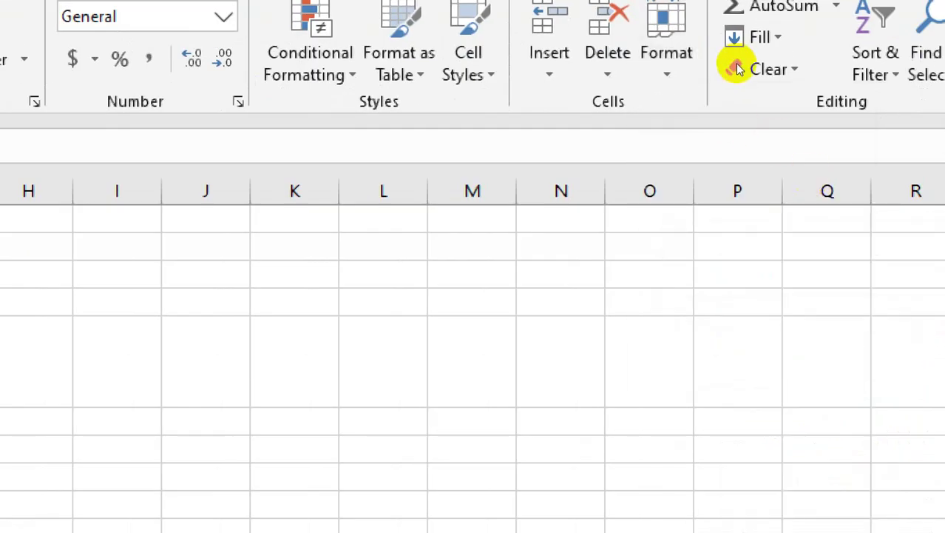
pyautogui.click(732, 99)
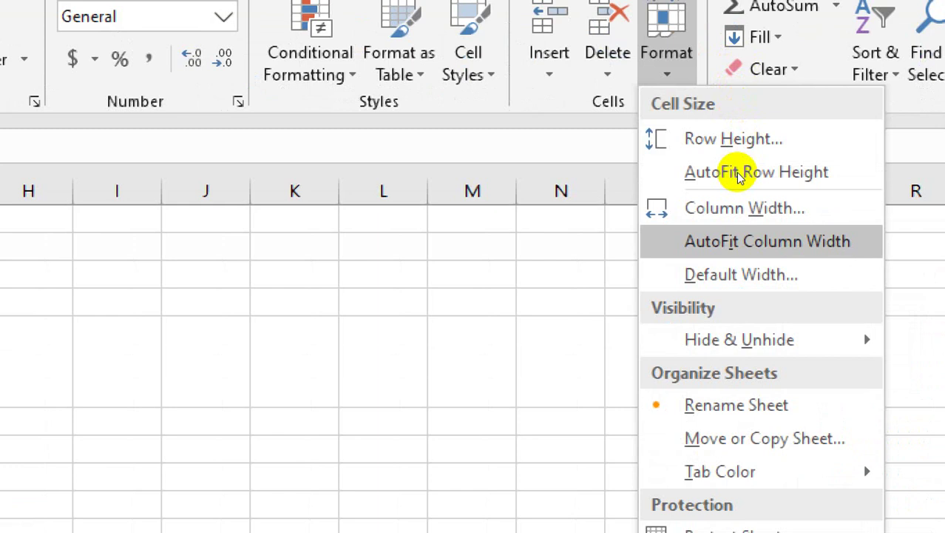
pyautogui.press('Escape')
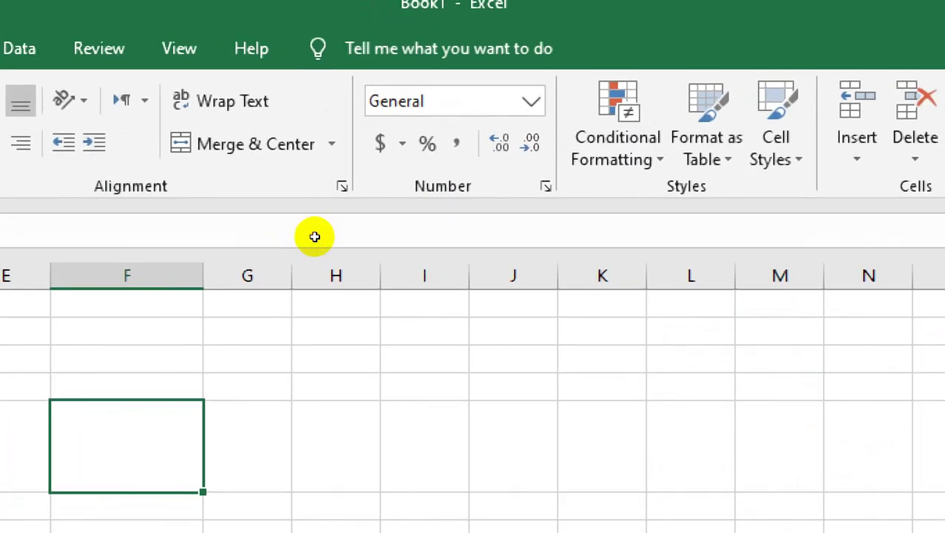
# Enter 123123 in cell F5 and AutoFit the height of its row.
pyautogui.write('123123')
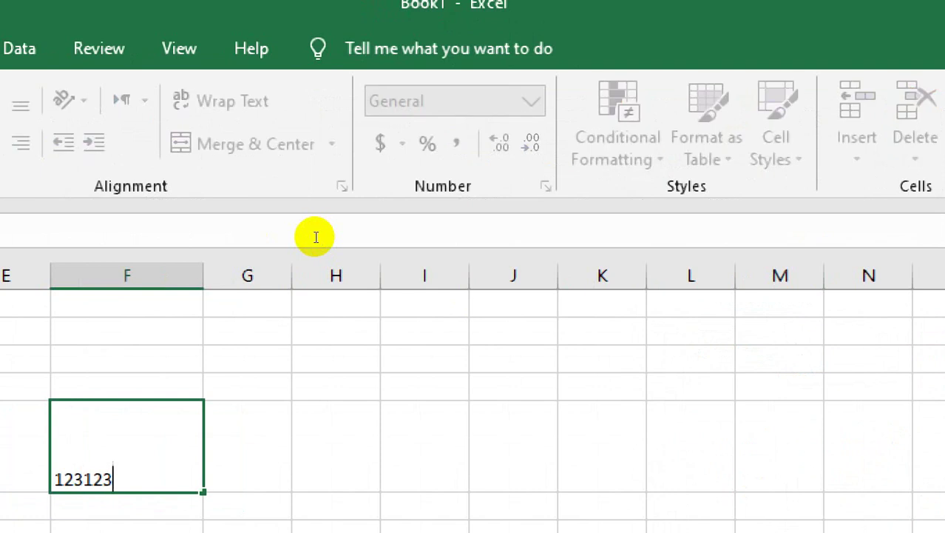
pyautogui.press('Return')
pyautogui.press('Up')
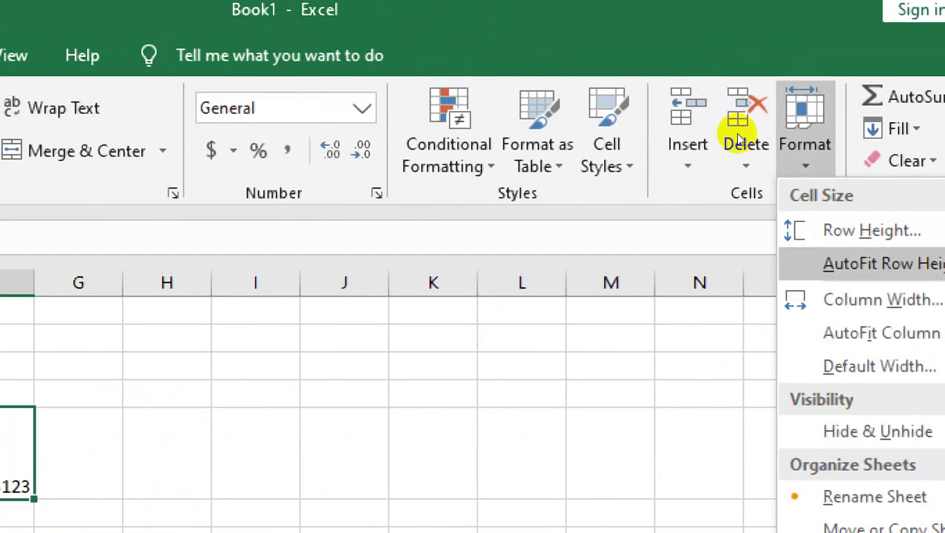
pyautogui.press('Return')
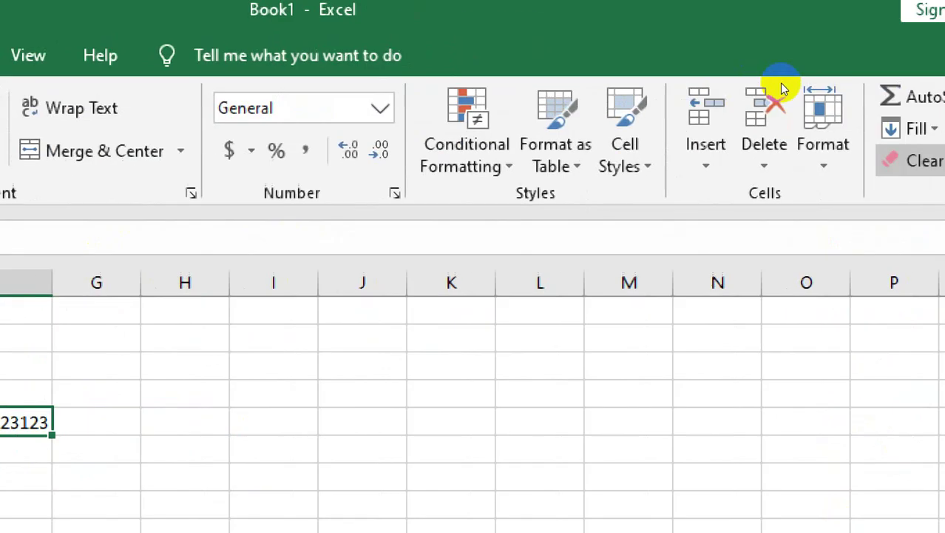
# AutoFit the width of column F to the number in cell F5.
pyautogui.hotkey('alt', 'h')
pyautogui.press('o')
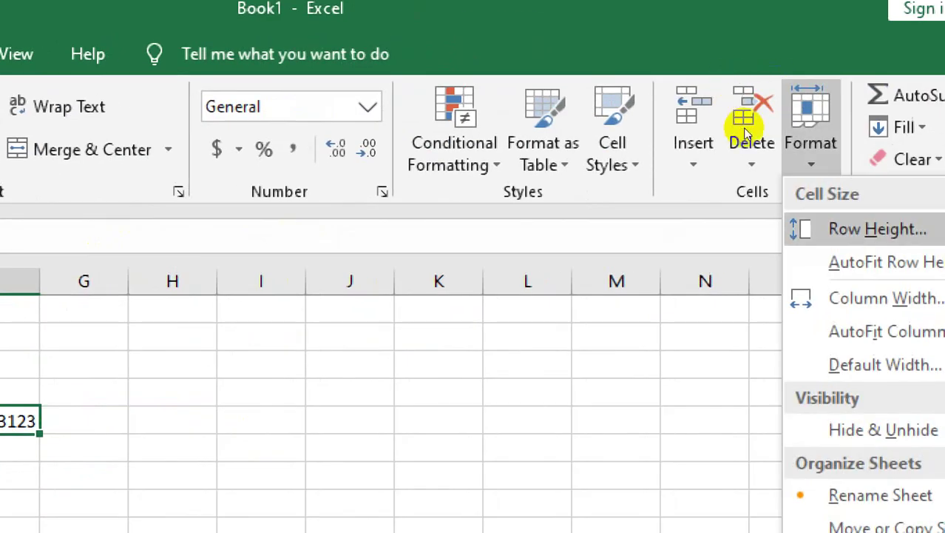
pyautogui.press('Down')
pyautogui.press('Down')
pyautogui.press('Down')
pyautogui.press('Up')
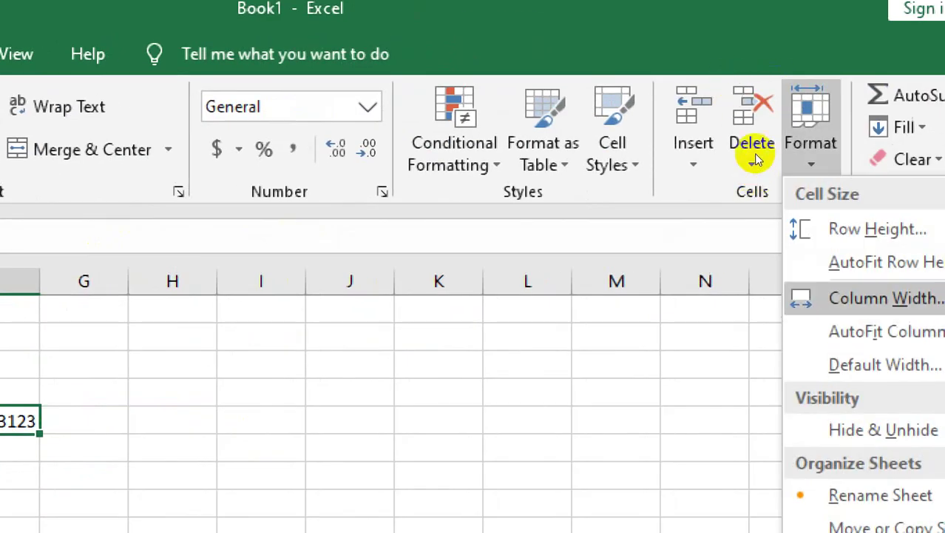
pyautogui.press('Down')
pyautogui.press('Return')
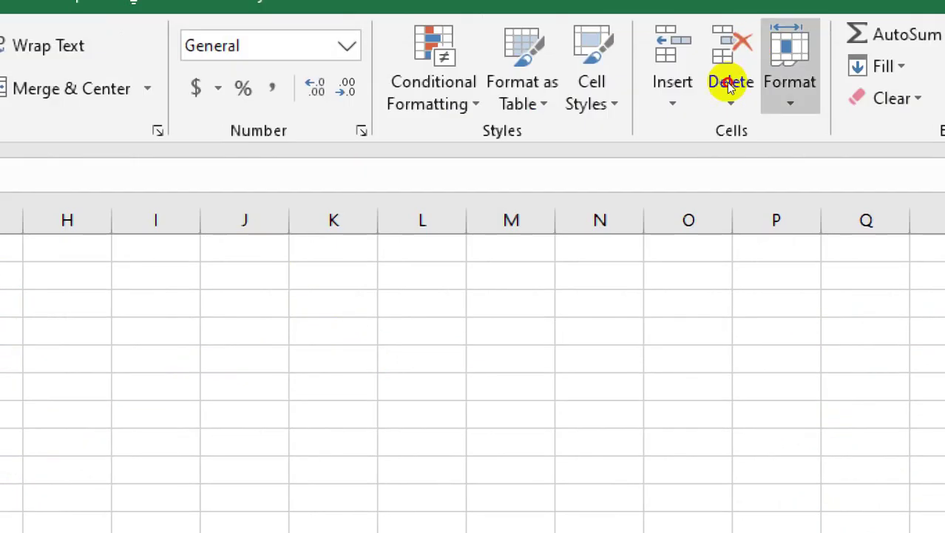
pyautogui.hotkey('alt', 'h')
pyautogui.press('o')
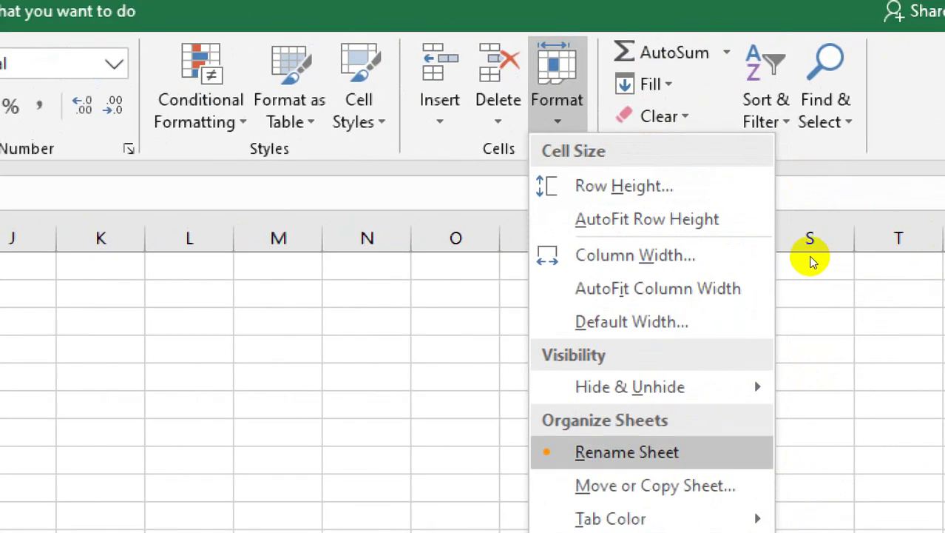
pyautogui.press('u')
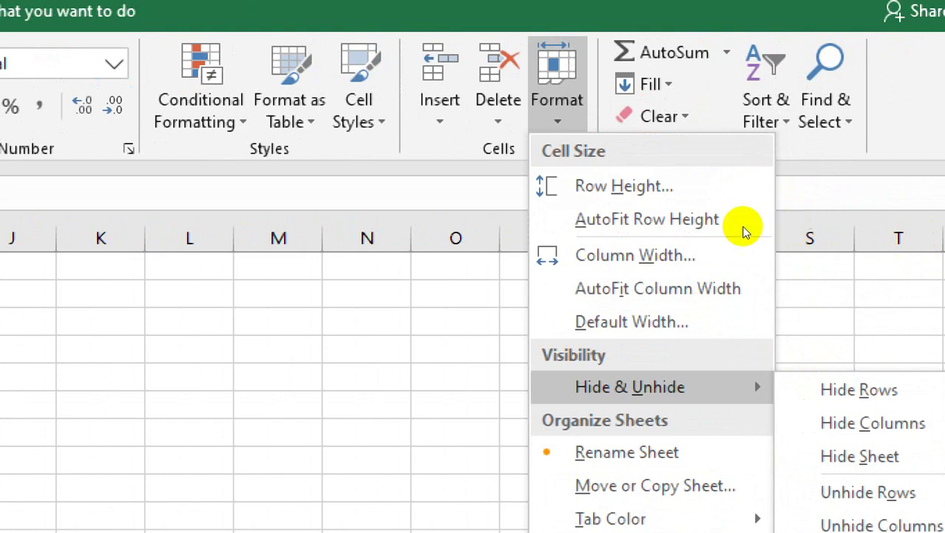
pyautogui.press('Escape')
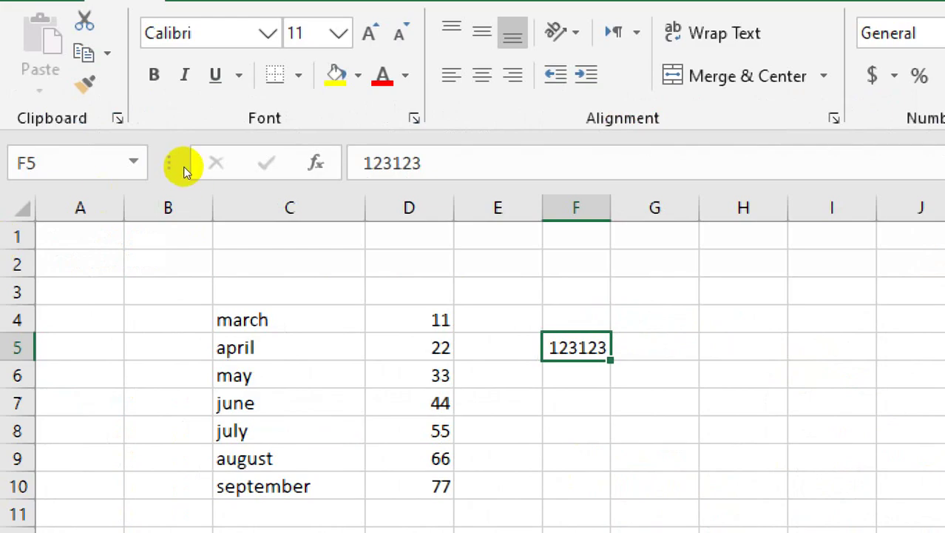
# Hide columns C and D holding the months table and bring them back auto-fitted to their contents.
pyautogui.moveTo(289, 207); pyautogui.dragTo(444, 207)
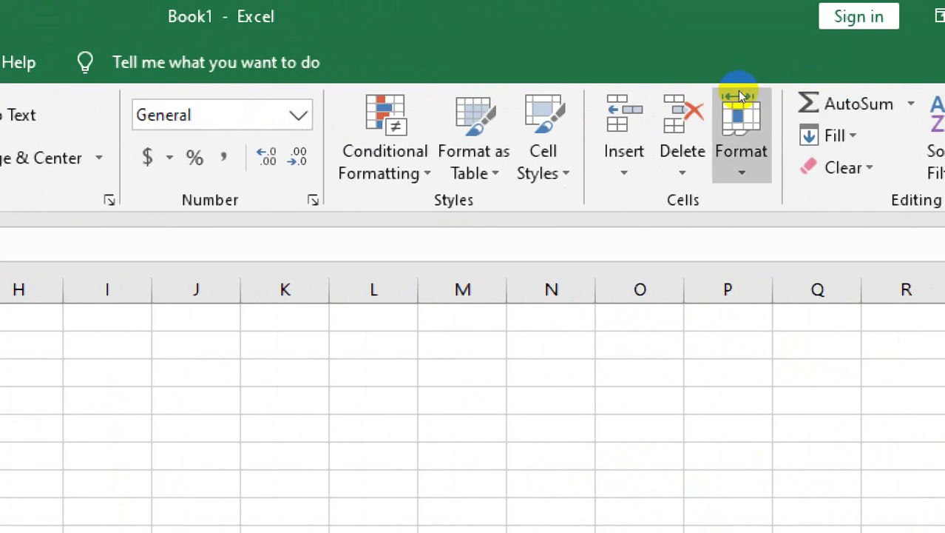
pyautogui.click(742, 96)
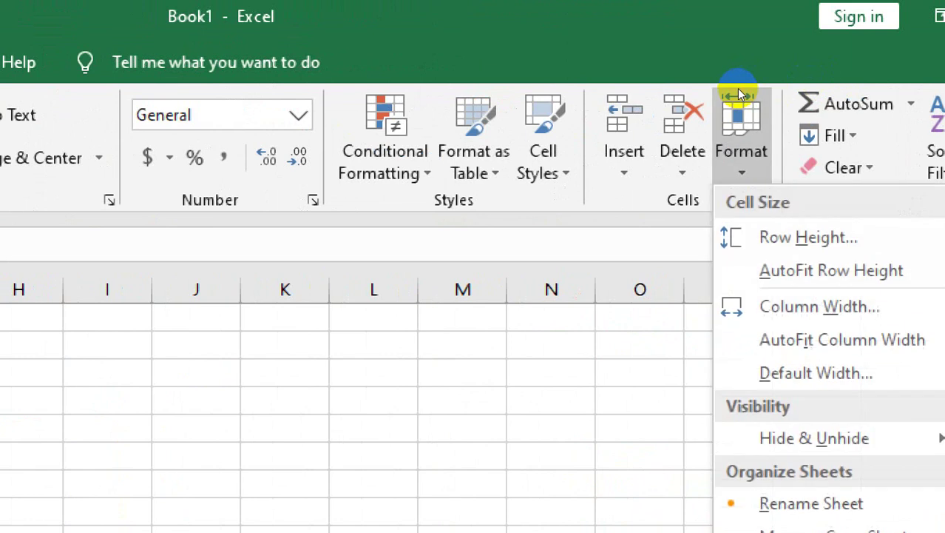
pyautogui.moveTo(816, 438)
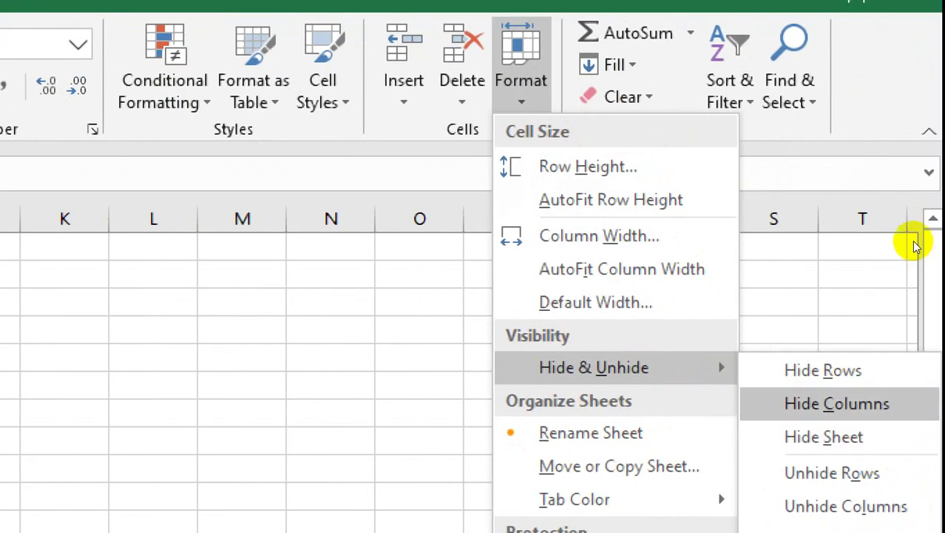
pyautogui.press('Return')
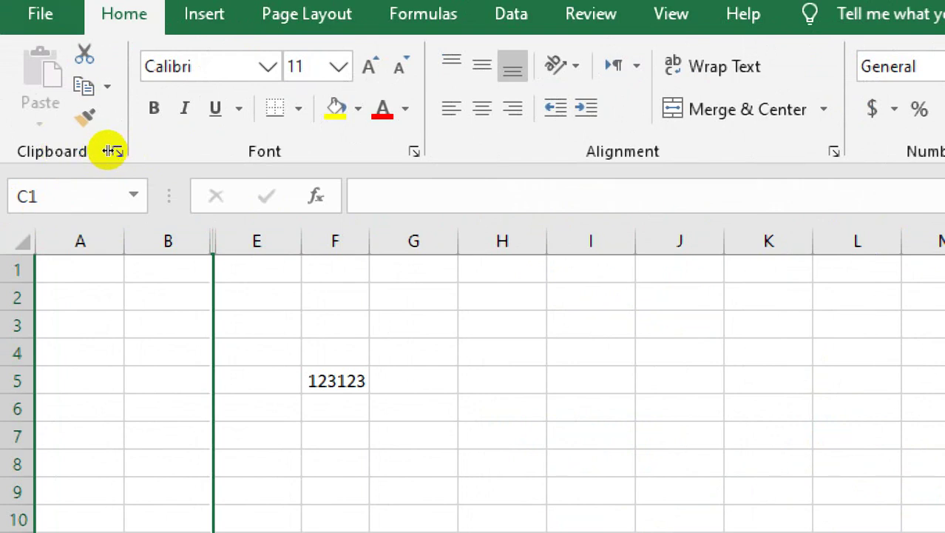
pyautogui.doubleClick(213, 241)
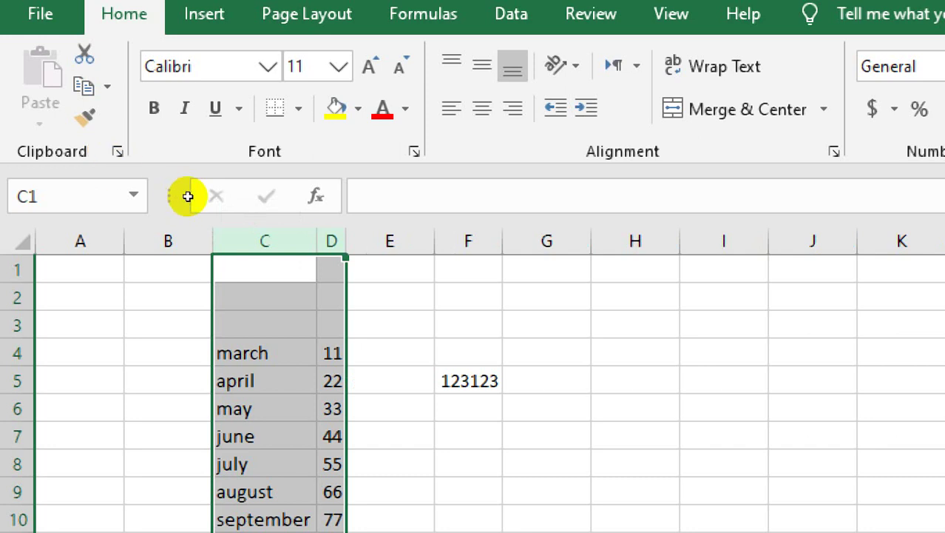
pyautogui.hotkey('ctrl', 'Down')
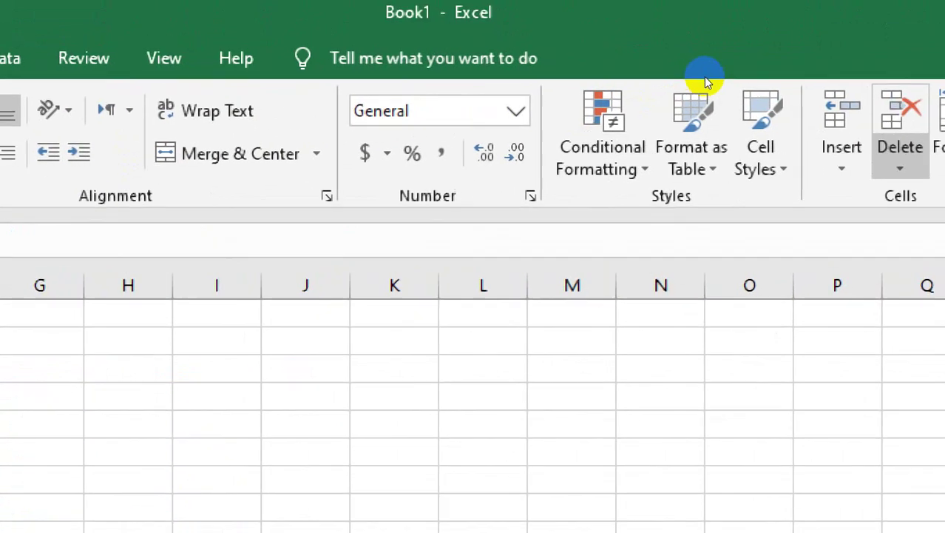
# Examine the hide and unhide, rename sheet and tab color options among the cell formatting commands.
pyautogui.hotkey('alt', 'h')
pyautogui.press('o')
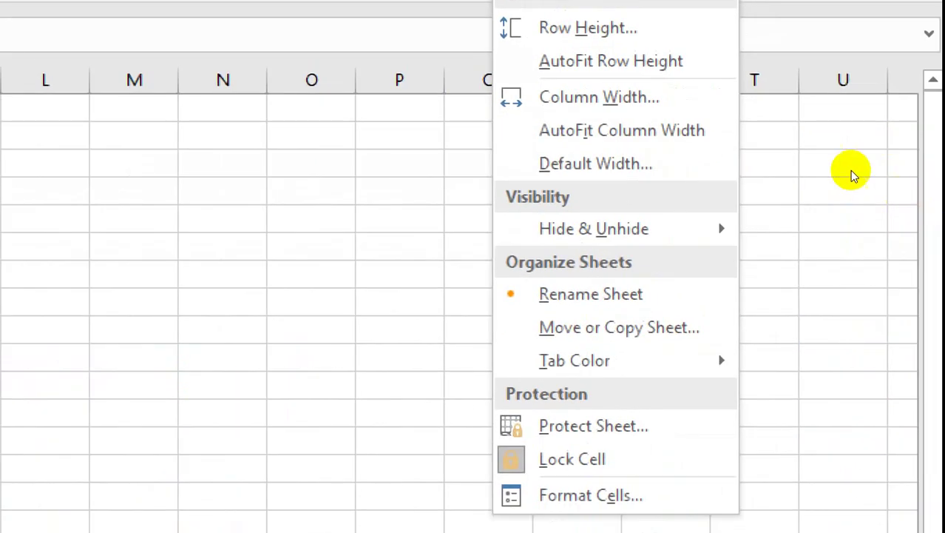
pyautogui.press('u')
pyautogui.press('Down')
pyautogui.press('Down')
pyautogui.press('Down')
pyautogui.press('Down')
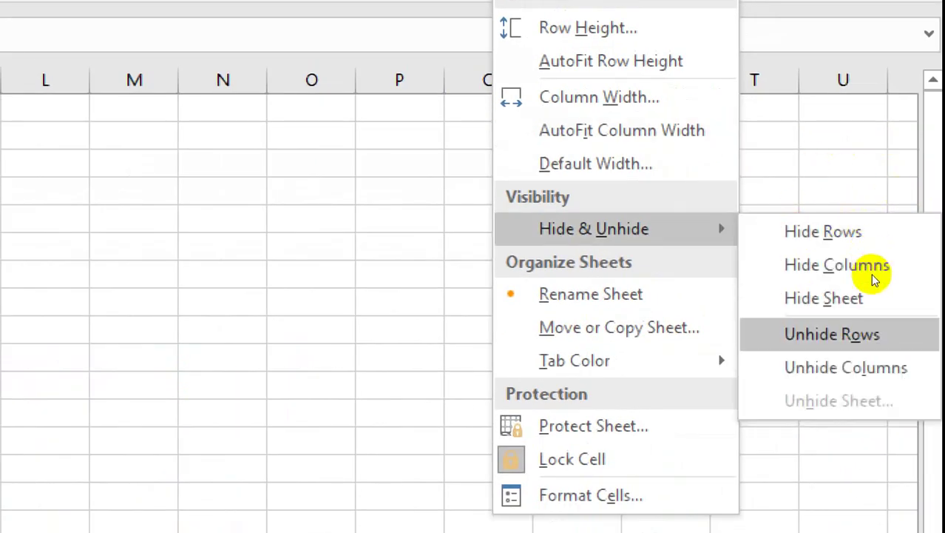
pyautogui.press('Down')
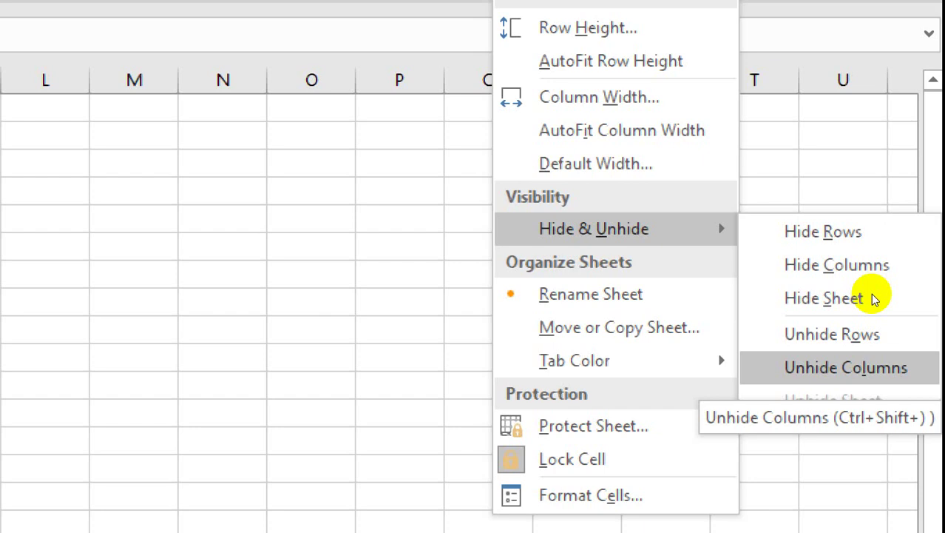
pyautogui.press('Down')
pyautogui.press('Down')
pyautogui.press('Down')
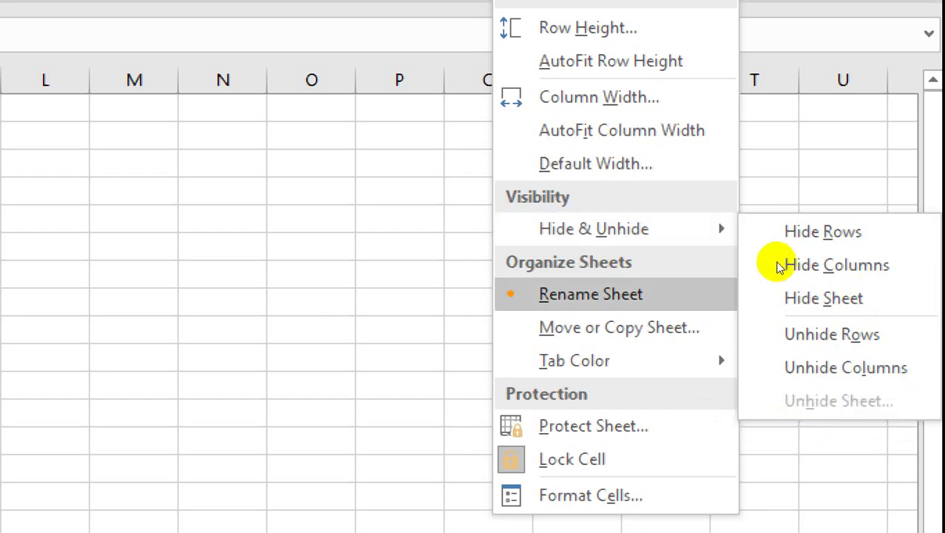
pyautogui.press('Right')
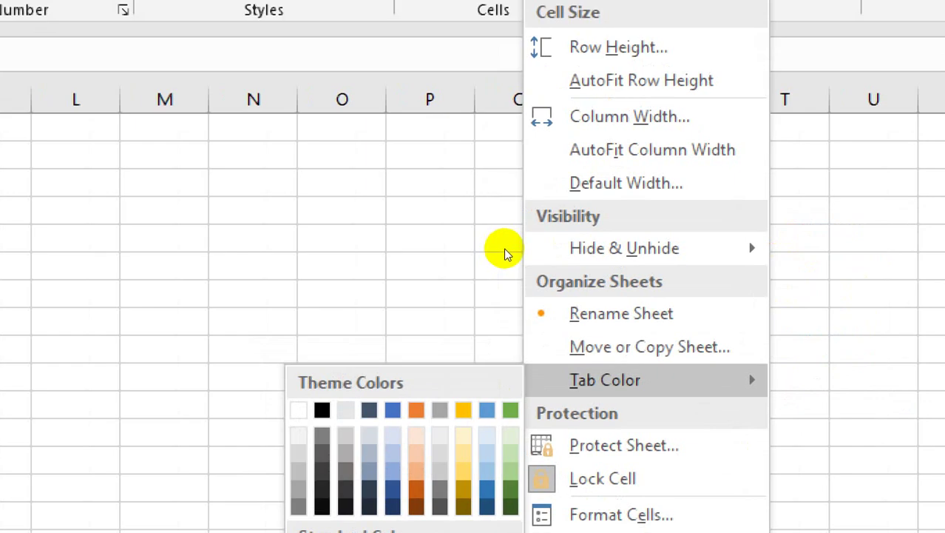
pyautogui.click(458, 231)
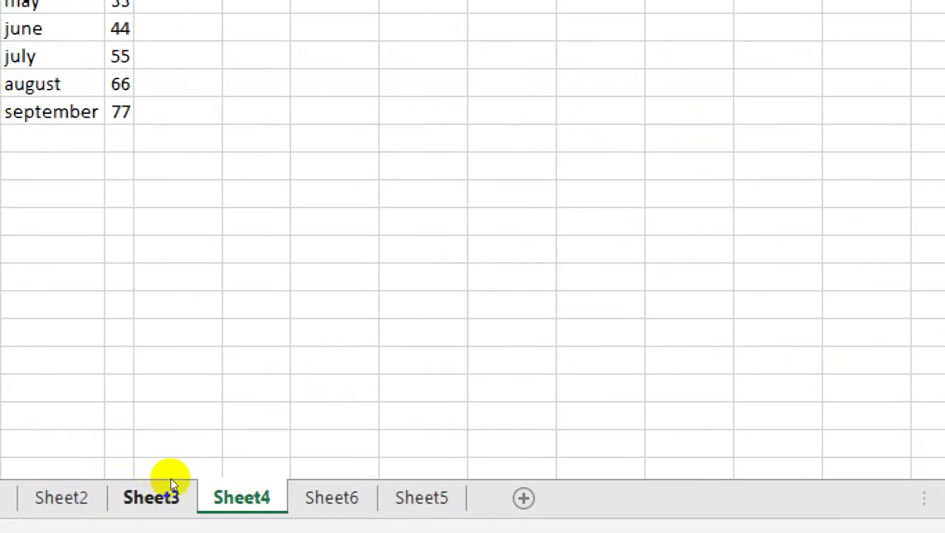
# Rename Sheet3 as tryrt.
pyautogui.click(171, 484)
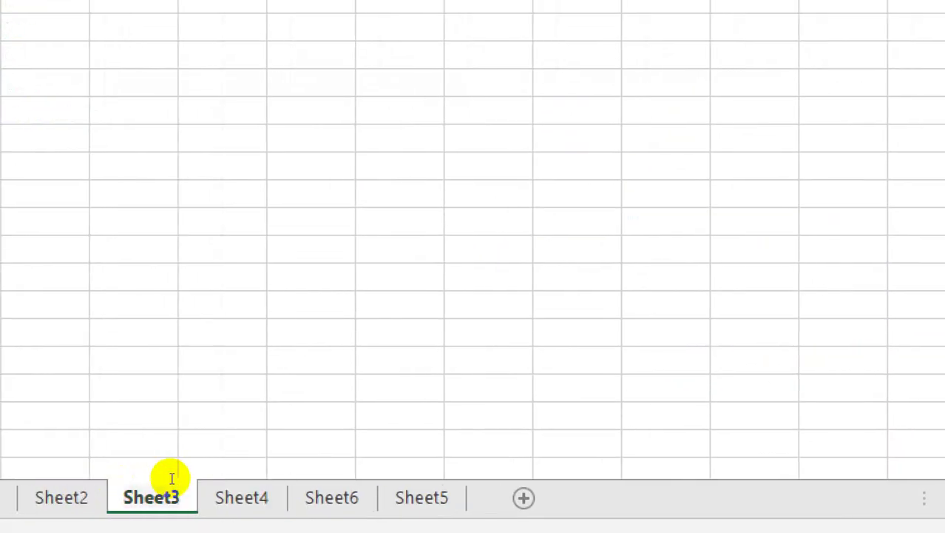
pyautogui.doubleClick(171, 478)
pyautogui.write('tryrt')
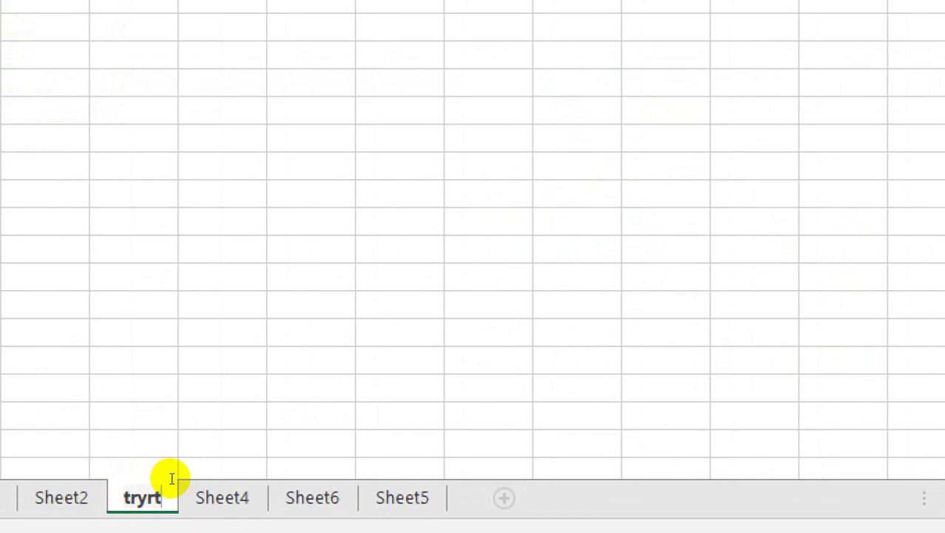
pyautogui.press('Return')
# Give the tryrt sheet tab a dark gray color and switch to Sheet4.
pyautogui.hotkey('ctrl', 'pageup')
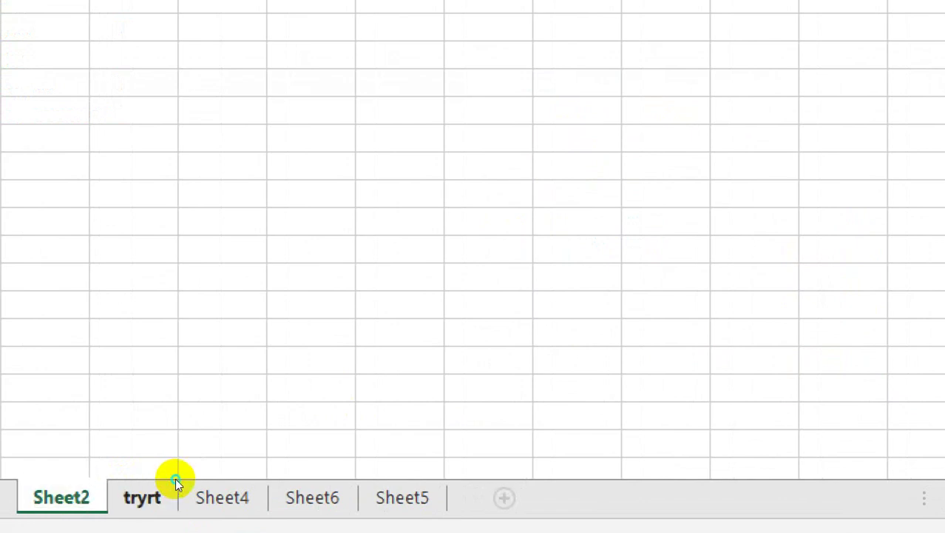
pyautogui.rightClick(175, 479)
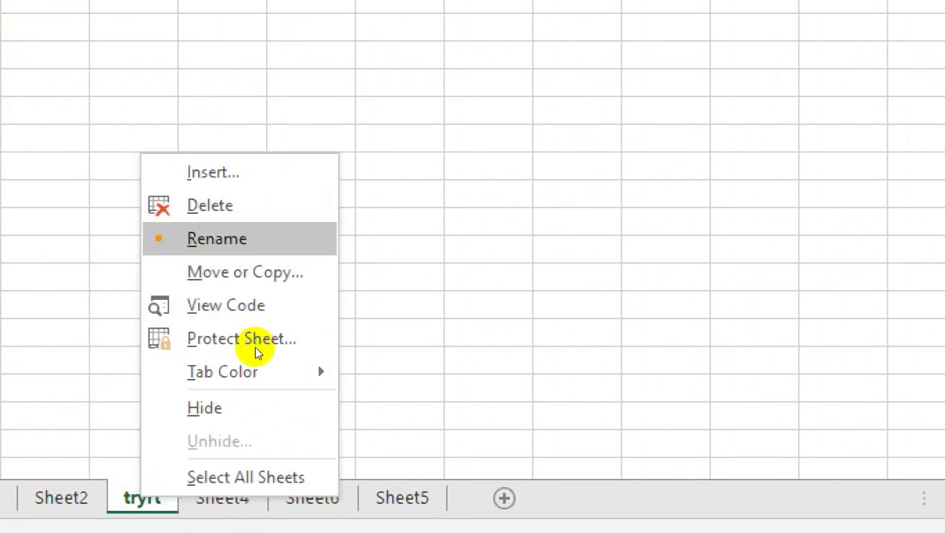
pyautogui.moveTo(253, 371)
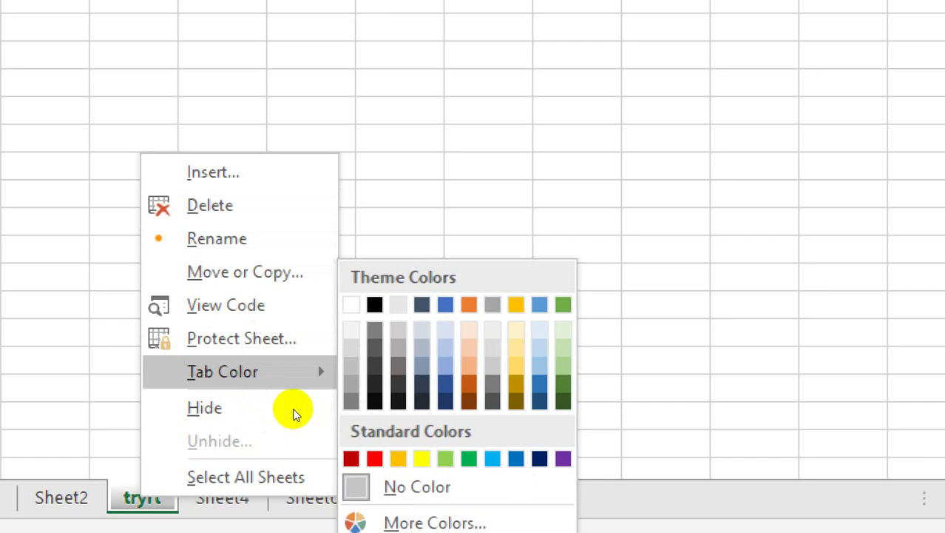
pyautogui.press('Escape')
pyautogui.click(229, 477)
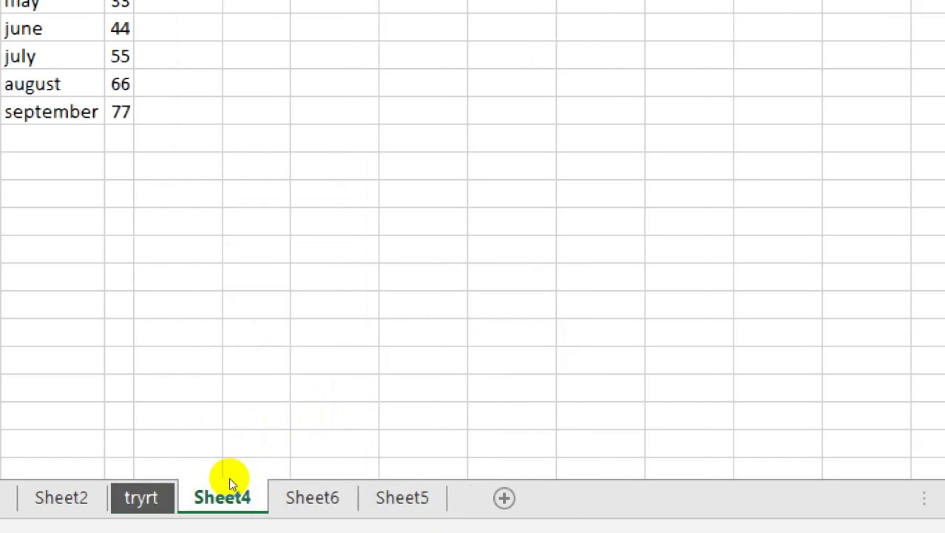
# Color the Sheet2 tab dark green and switch to Sheet4.
pyautogui.rightClick(149, 489)
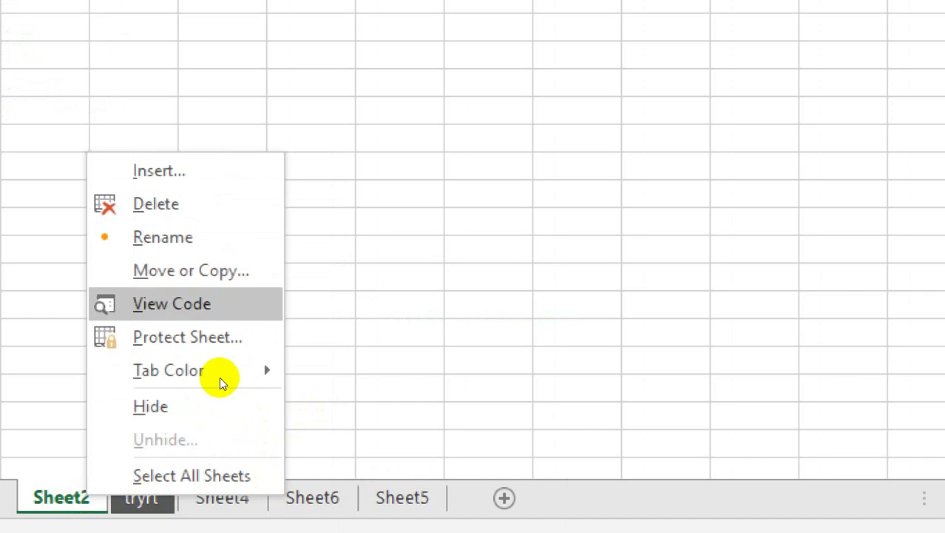
pyautogui.moveTo(218, 373)
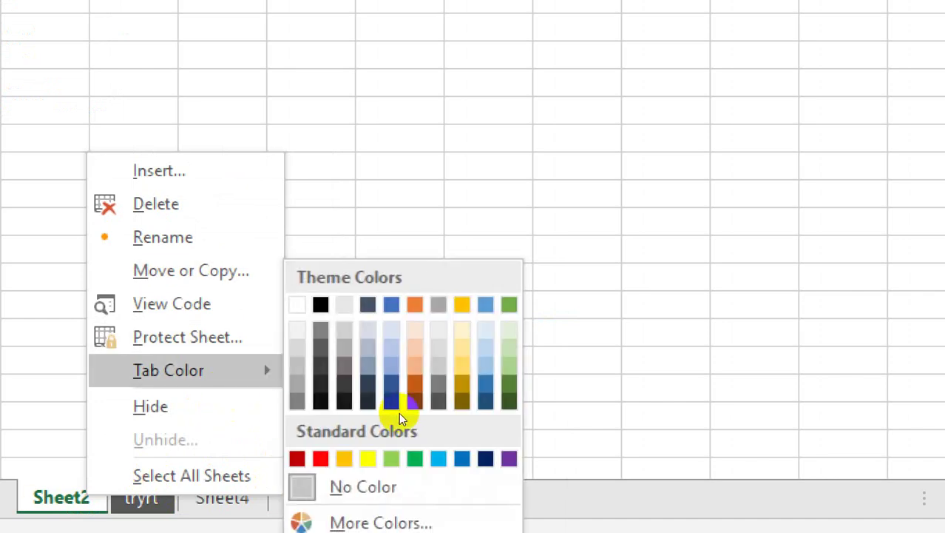
pyautogui.click(358, 438)
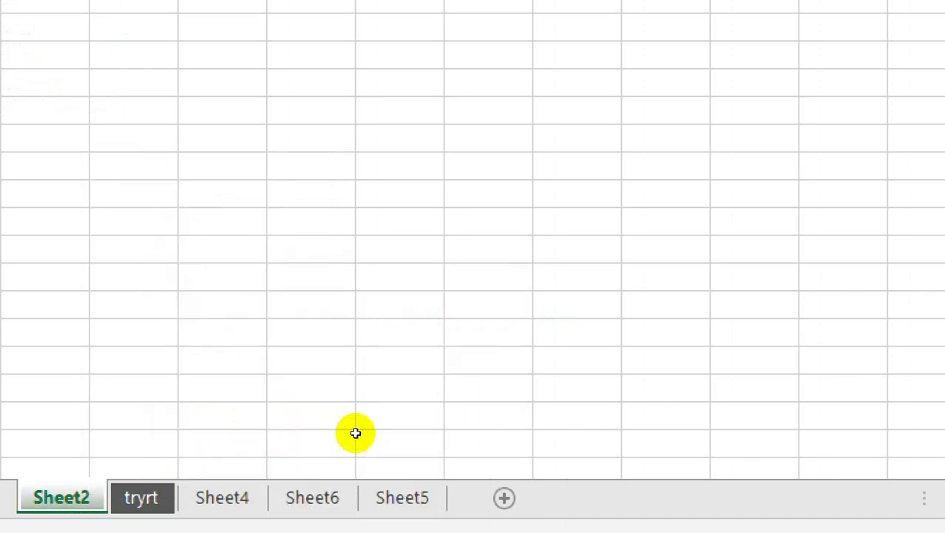
pyautogui.click(232, 488)
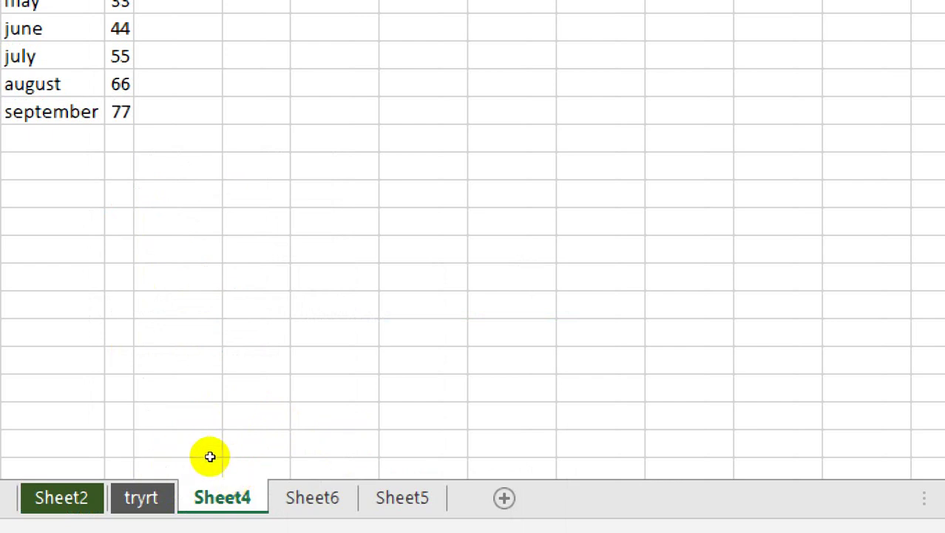
# Move Sheet2 so that it sits between Sheet6 and Sheet5.
pyautogui.hotkey('ctrl', 'pageup')
pyautogui.hotkey('ctrl', 'pageup')
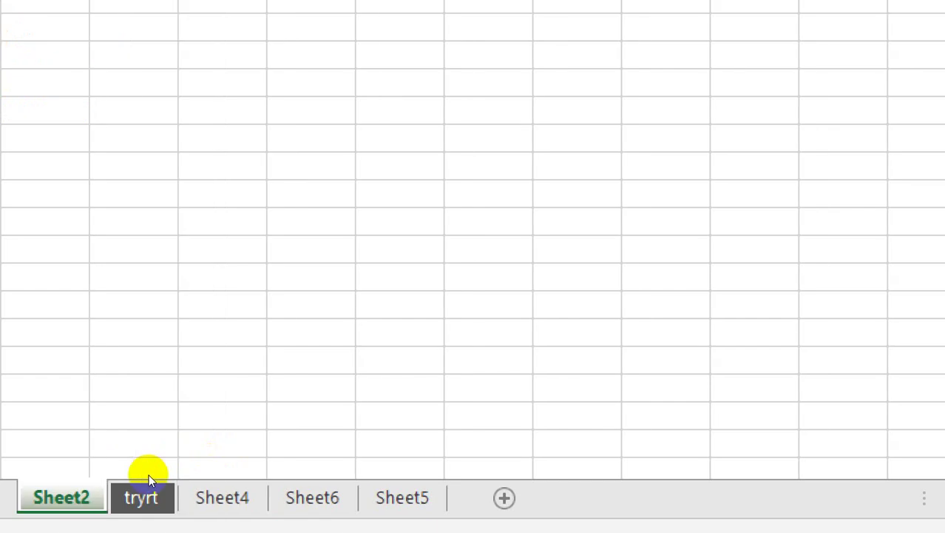
pyautogui.moveTo(145, 475); pyautogui.dragTo(294, 481)
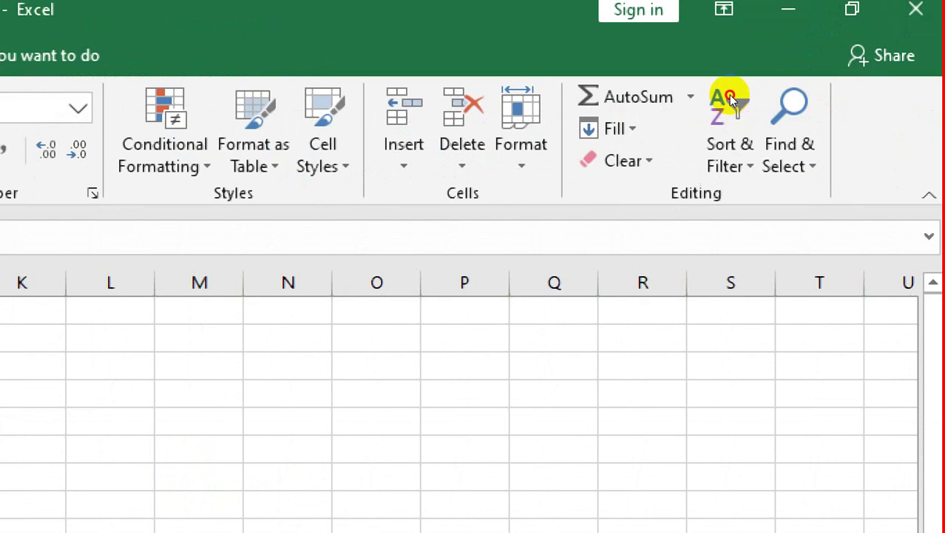
# Open the Format Cells dialog for cell A1 on Sheet2 and reposition it over the sheet.
pyautogui.hotkey('alt', 'h')
pyautogui.press('o')
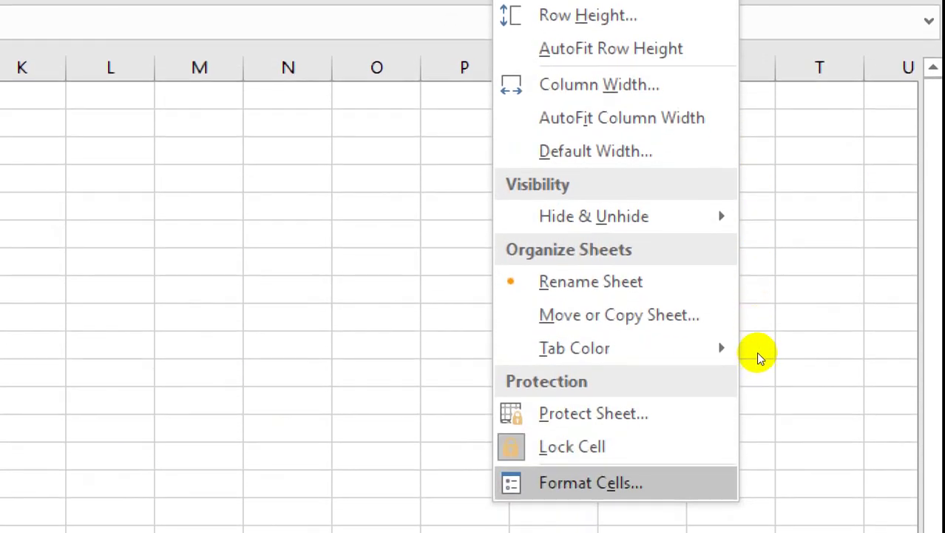
pyautogui.click(758, 349)
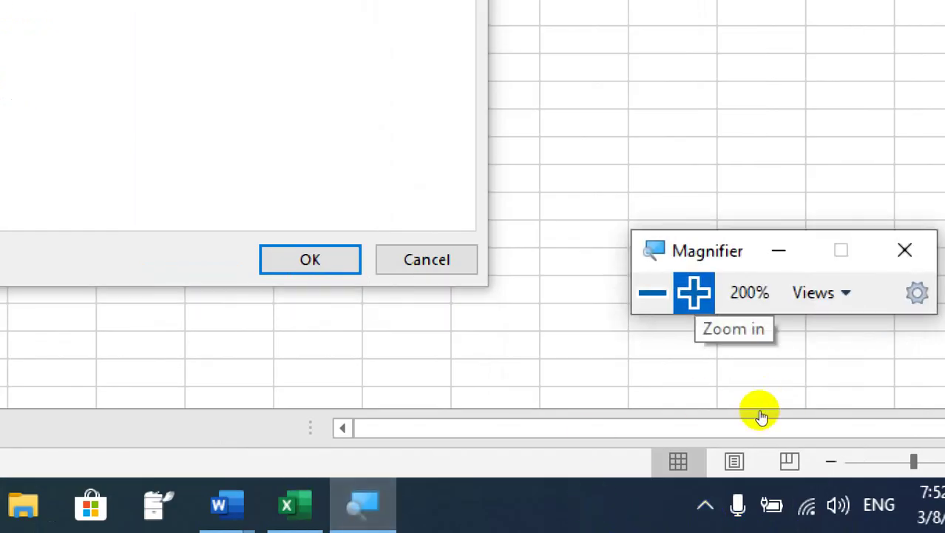
pyautogui.click(653, 293)
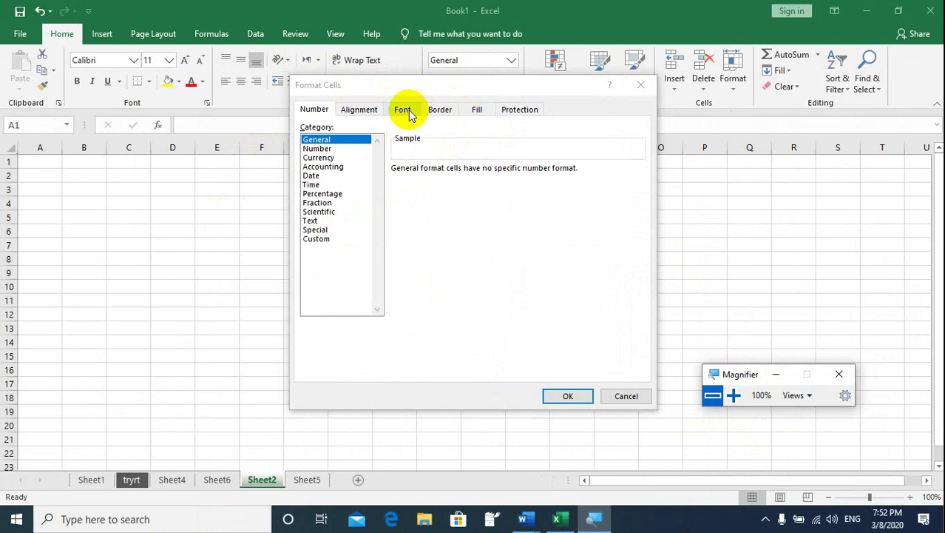
pyautogui.moveTo(416, 86); pyautogui.dragTo(363, 151)
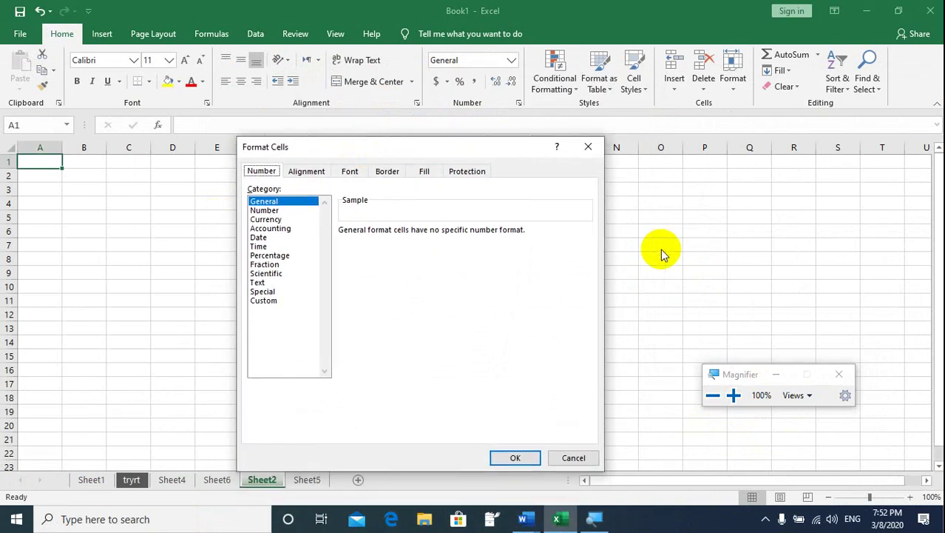
pyautogui.click(733, 395)
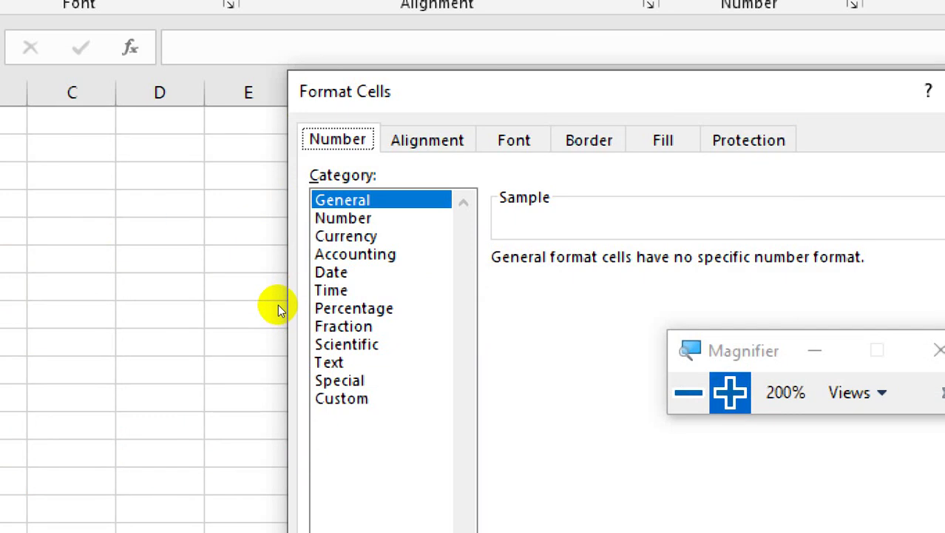
# Choose the Currency number category and pick ₹ Gujarati as its symbol.
pyautogui.press('Down')
pyautogui.press('Down')
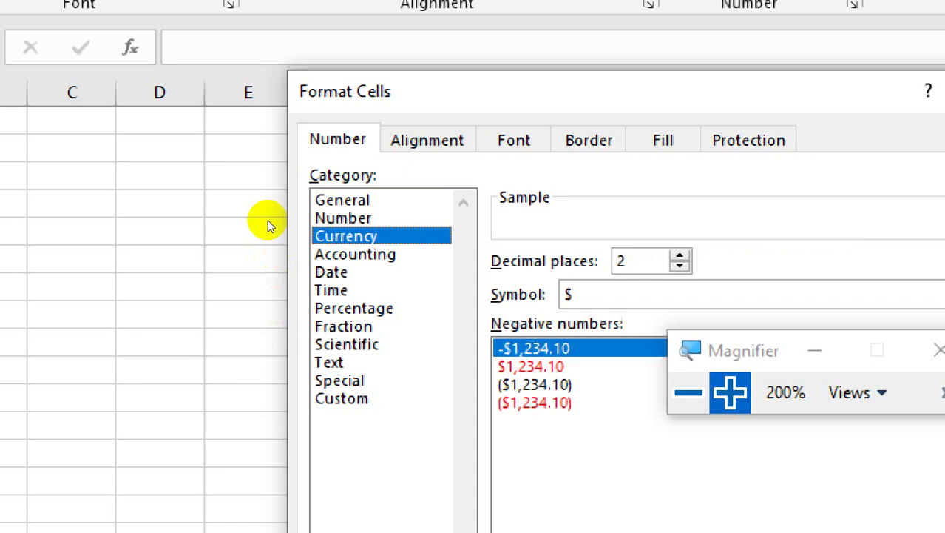
pyautogui.click(594, 244)
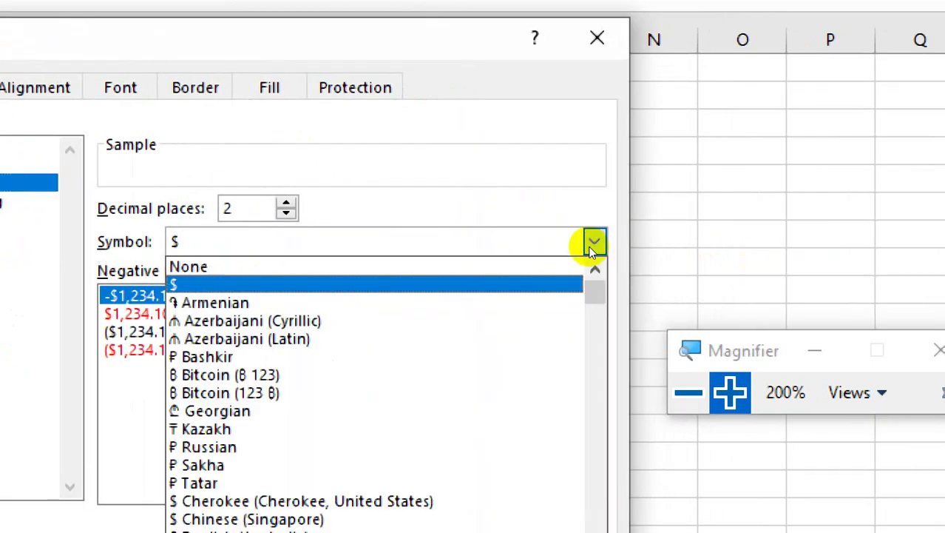
pyautogui.hotkey('ctrl', 'alt', 'space')
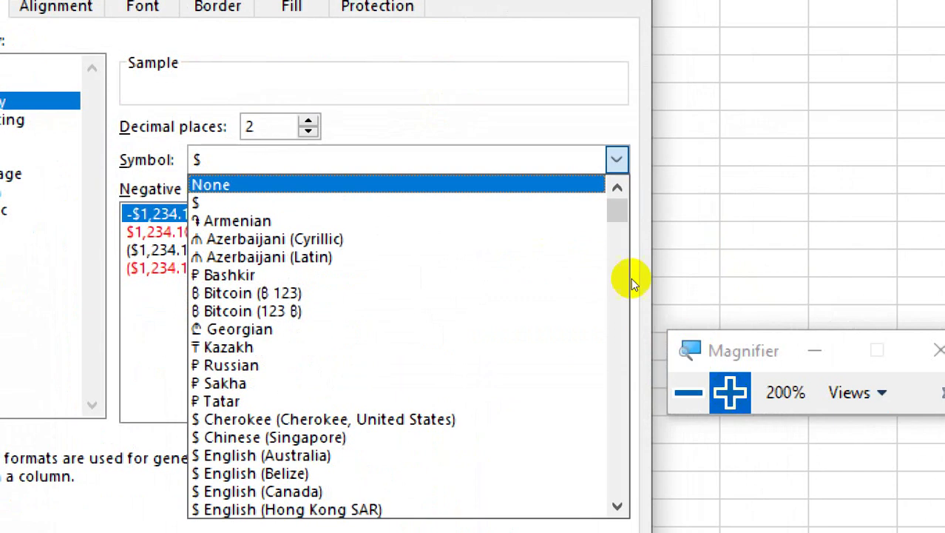
pyautogui.scroll(-15, 620, 313)
pyautogui.scroll(-20, 590, 309)
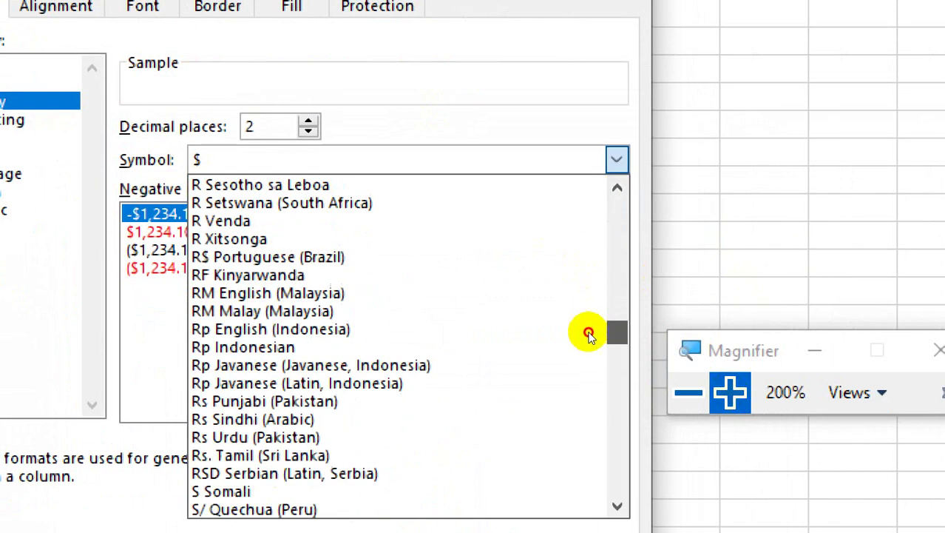
pyautogui.scroll(20, 584, 382)
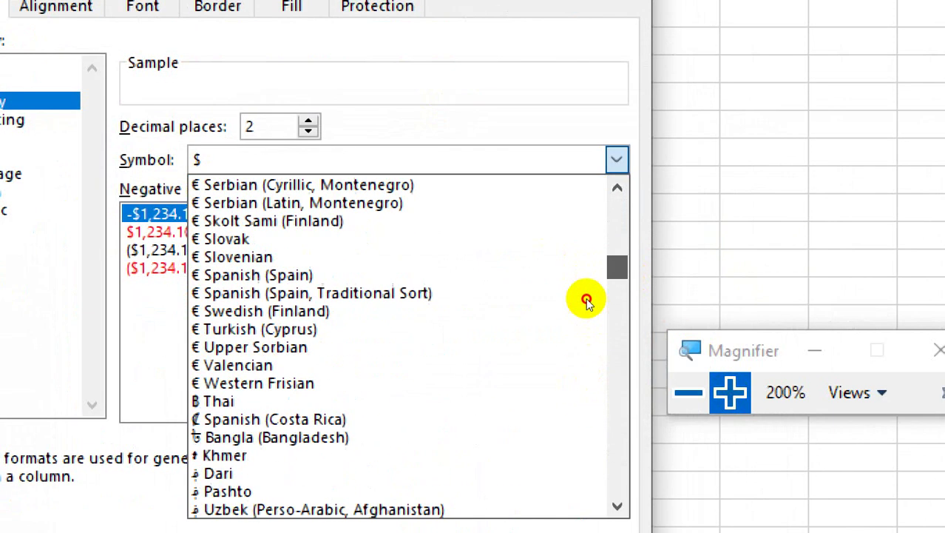
pyautogui.scroll(-12, 586, 297)
pyautogui.scroll(18, 587, 359)
pyautogui.scroll(-10, 584, 288)
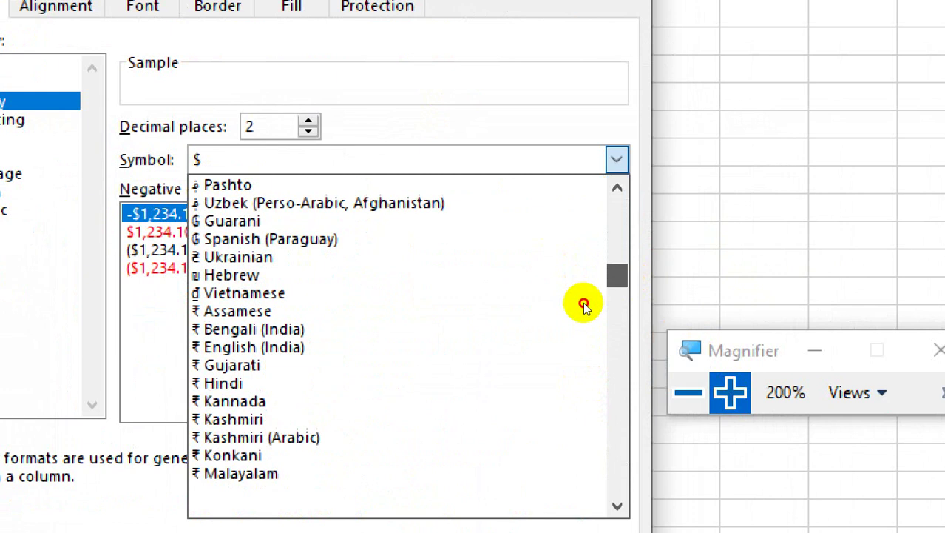
pyautogui.click(385, 307)
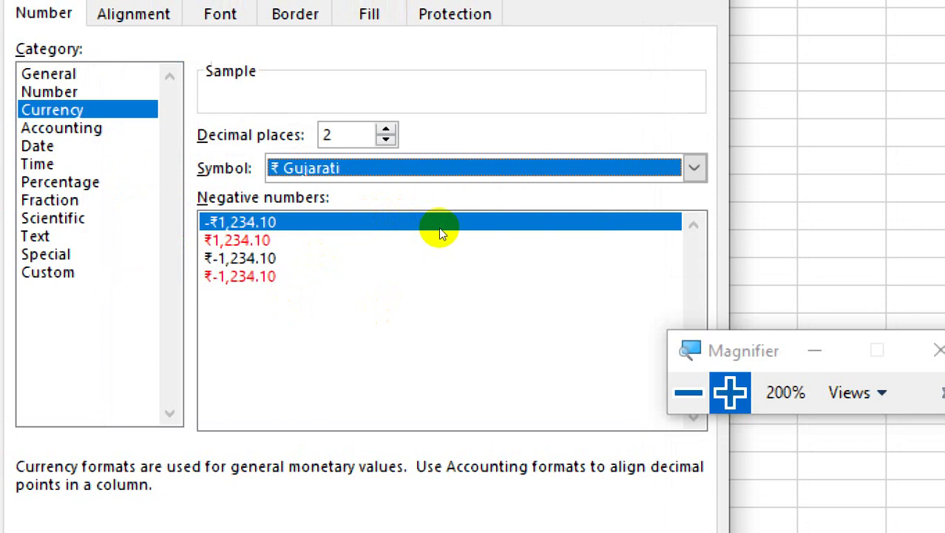
# Try 3, 4 and 5 decimal places for the currency format, then return to 2.
pyautogui.hotkey('shift', 'Tab')
pyautogui.write('3')
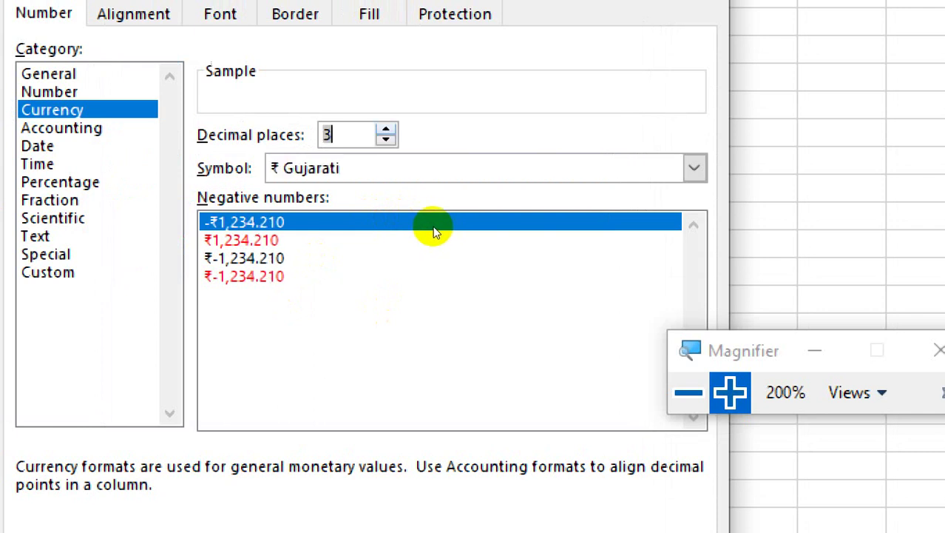
pyautogui.press('BackSpace')
pyautogui.write('4')
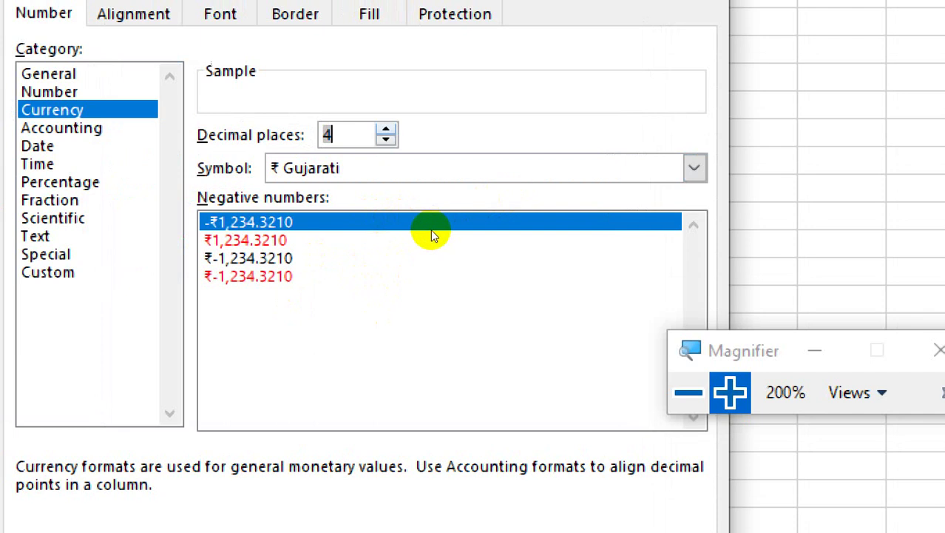
pyautogui.press('BackSpace')
pyautogui.write('5')
pyautogui.press('Down')
pyautogui.press('Down')
pyautogui.press('Down')
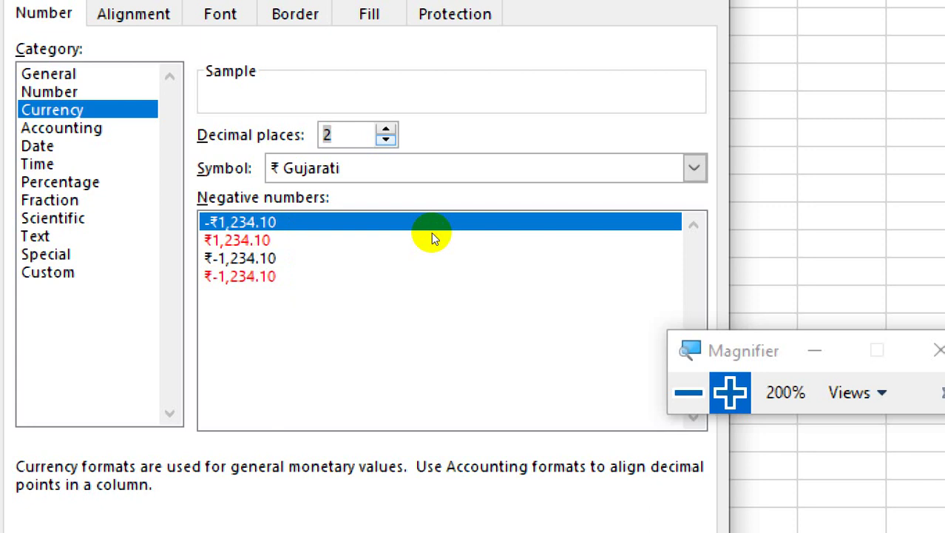
# Choose the Date number category and set its locale to Arabic (Egypt).
pyautogui.hotkey('alt', 'c')
pyautogui.press('Down')
pyautogui.press('Down')
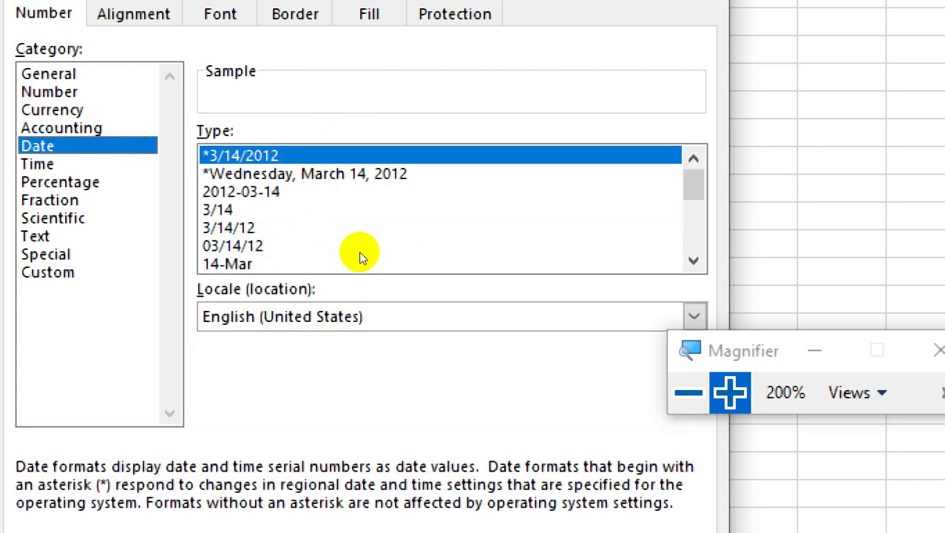
pyautogui.click(586, 324)
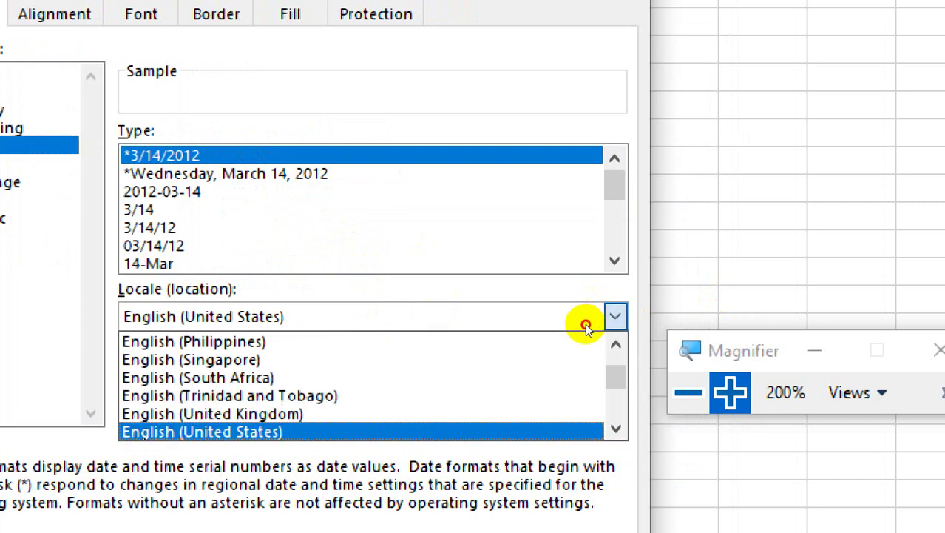
pyautogui.scroll(15, 584, 351)
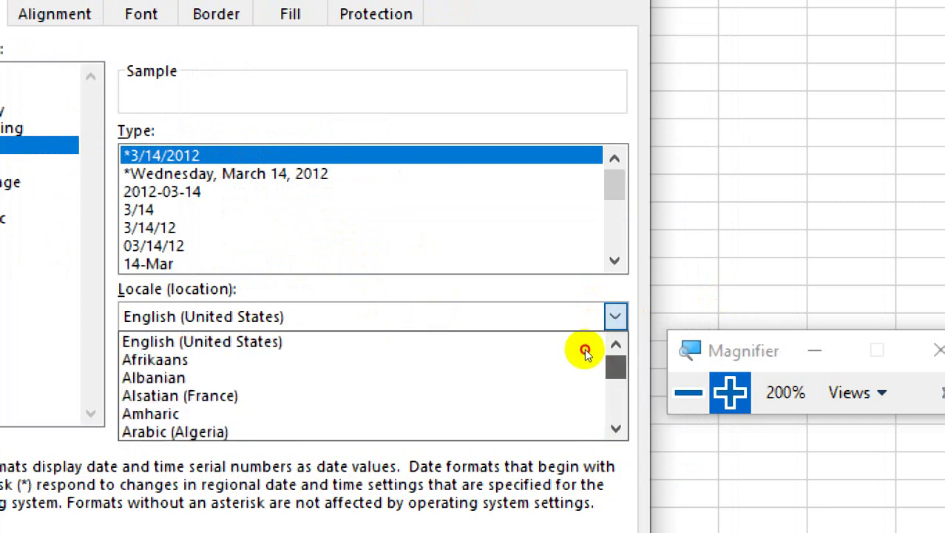
pyautogui.scroll(-3, 584, 347)
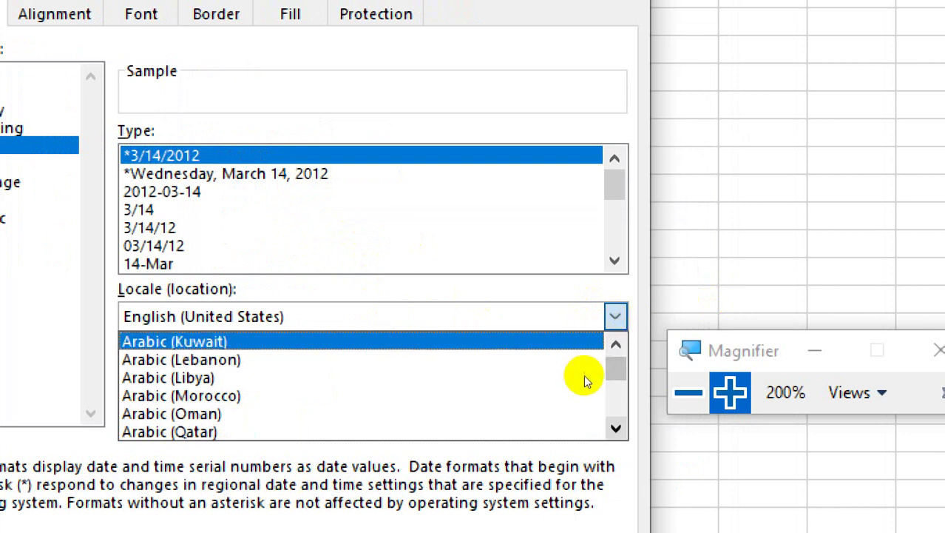
pyautogui.scroll(-1, 583, 379)
pyautogui.scroll(-3, 583, 379)
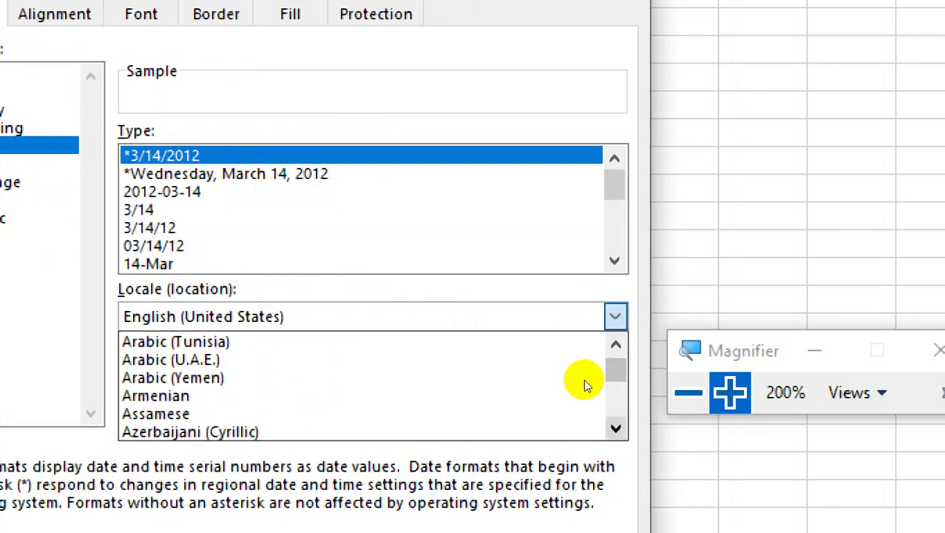
pyautogui.scroll(-1, 585, 362)
pyautogui.moveTo(585, 359); pyautogui.dragTo(343, 353)
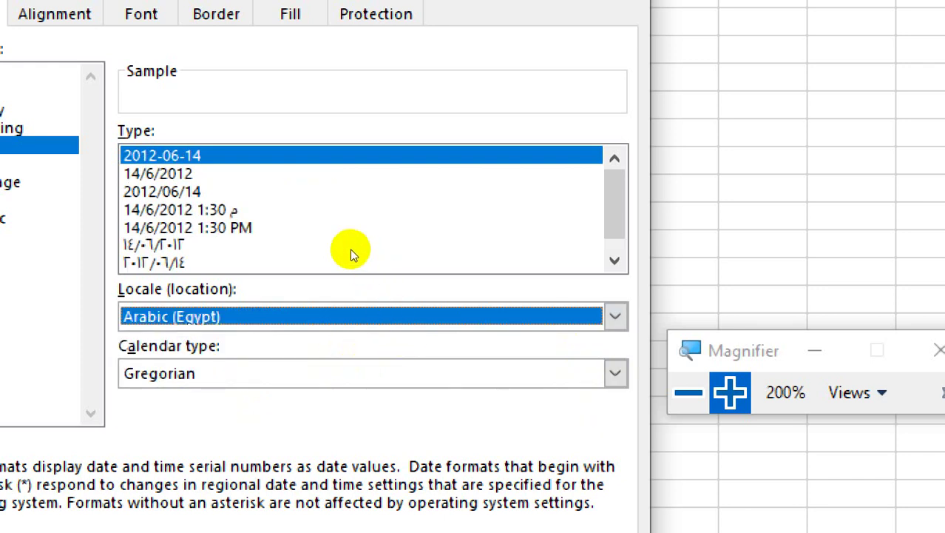
# Try the 14/6/2012 and 2012/06/14 date types, set the calendar type to Hijri and apply the format.
pyautogui.hotkey('shift', 'Tab')
pyautogui.press('Down')
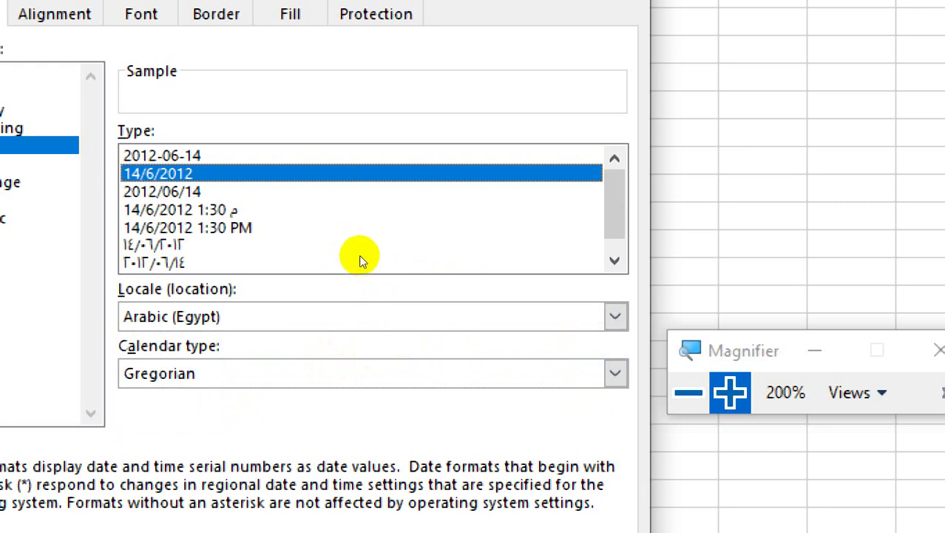
pyautogui.press('Down')
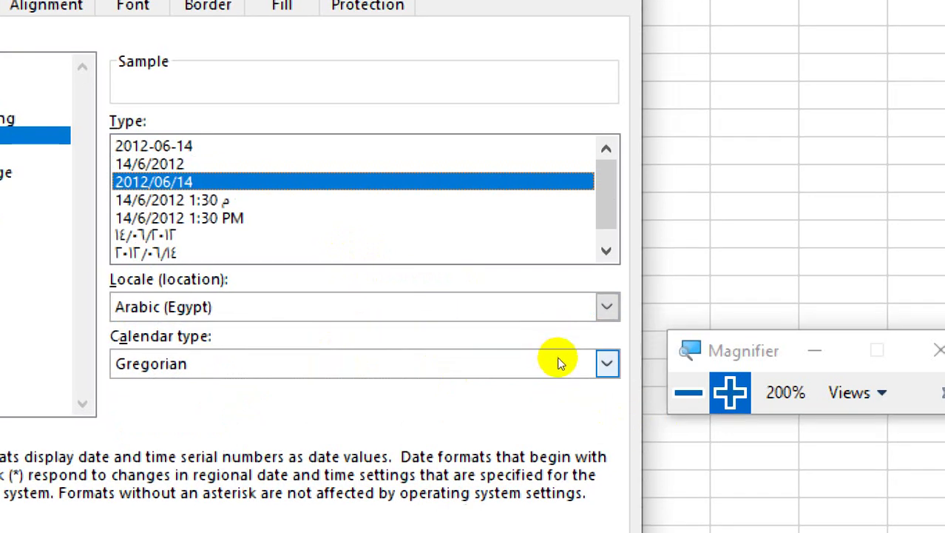
pyautogui.click(583, 359)
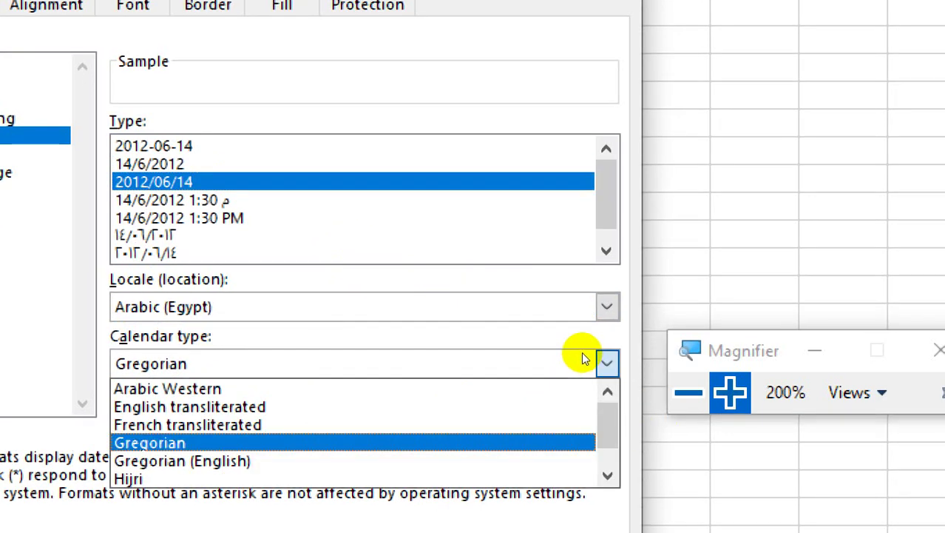
pyautogui.press('Return')
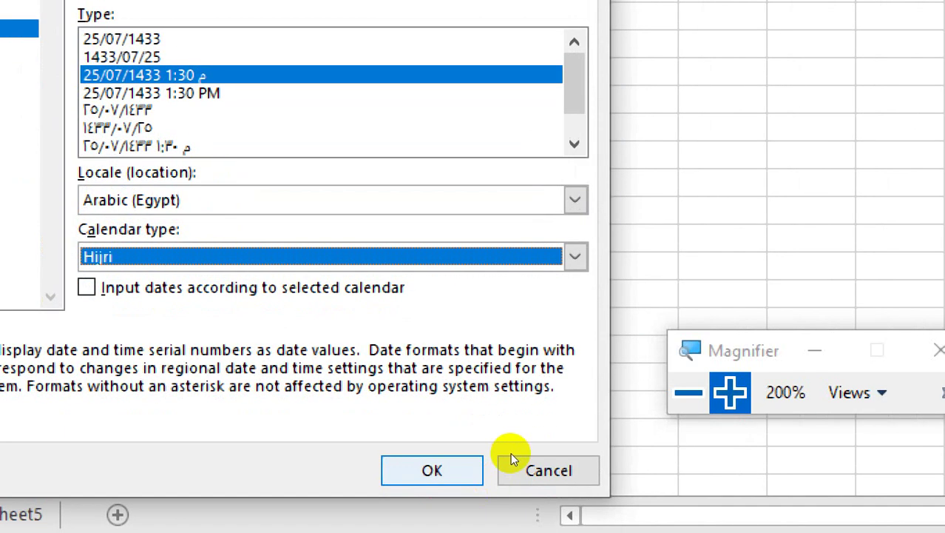
pyautogui.click(509, 450)
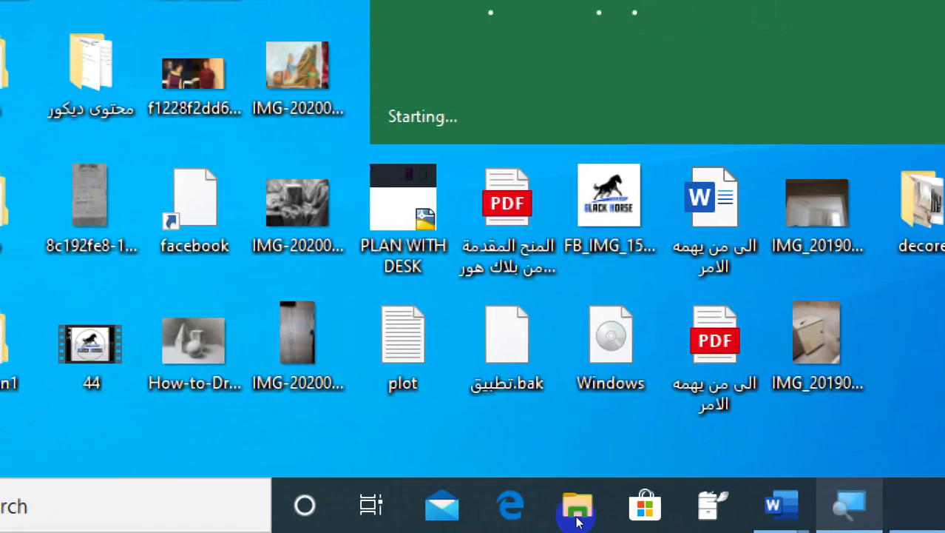
# Return the screen magnification to 100% and switch back to the Excel workbook.
pyautogui.press('super+plus')
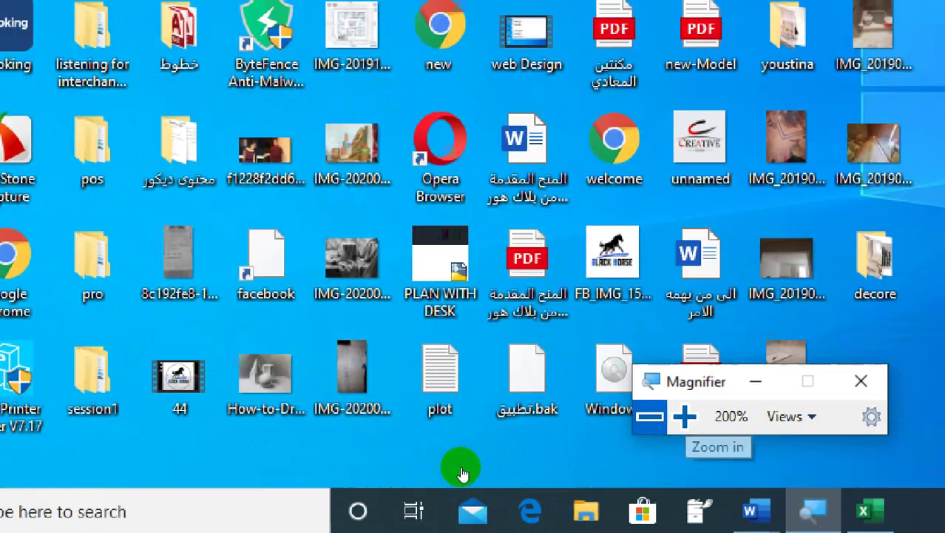
pyautogui.press('super+minus')
pyautogui.click(864, 511)
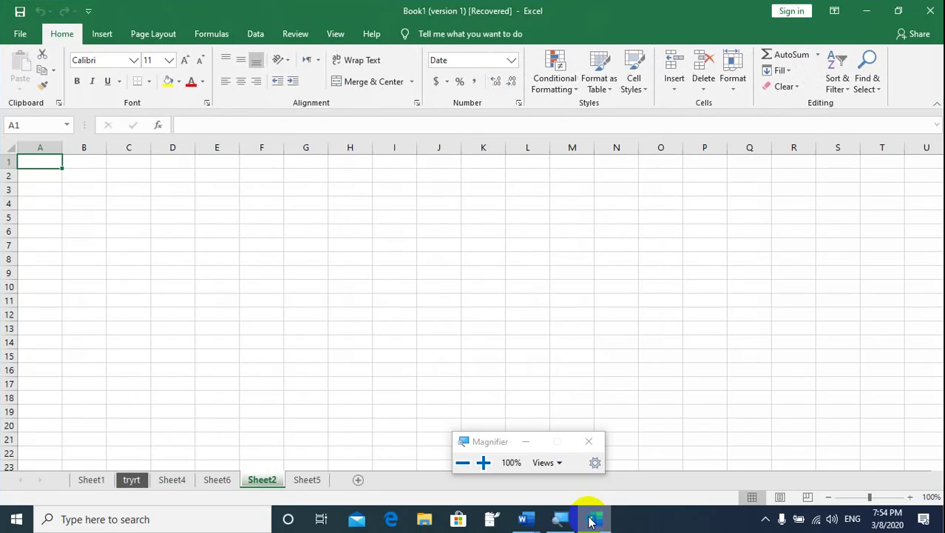
# Enter the date 8/3/2020 in cell A1 of Sheet2 and reselect the cell.
pyautogui.click(133, 233)
pyautogui.click(53, 164)
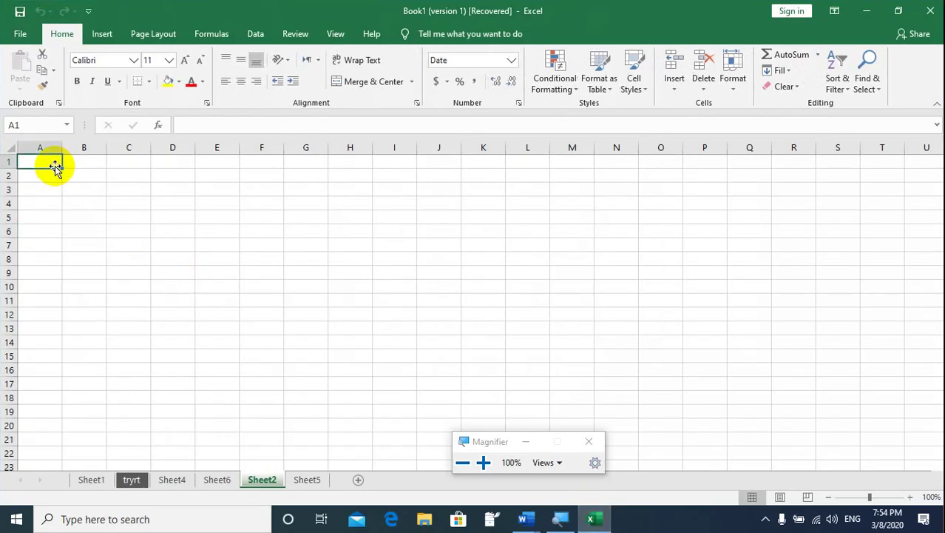
pyautogui.write('8')
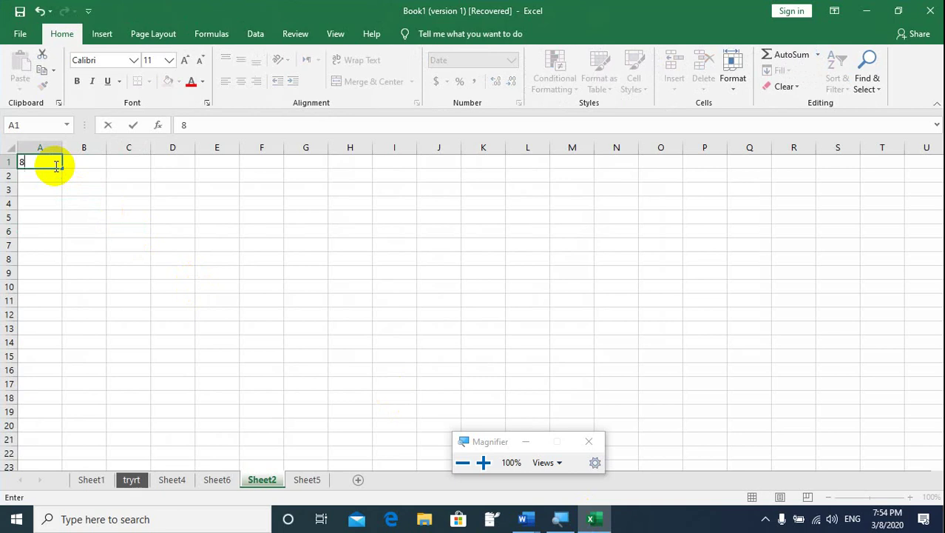
pyautogui.write('/3/2020')
pyautogui.press('Return')
pyautogui.click(55, 164)
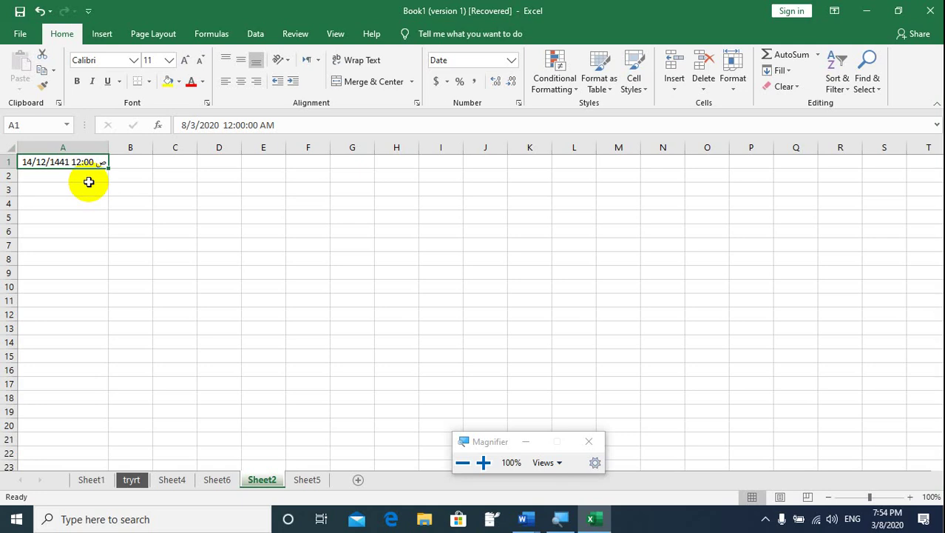
# Open Format Cells for cell A1, choose the Time category and select the Arabic-numeral ١:٣٠ م time type.
pyautogui.click(732, 82)
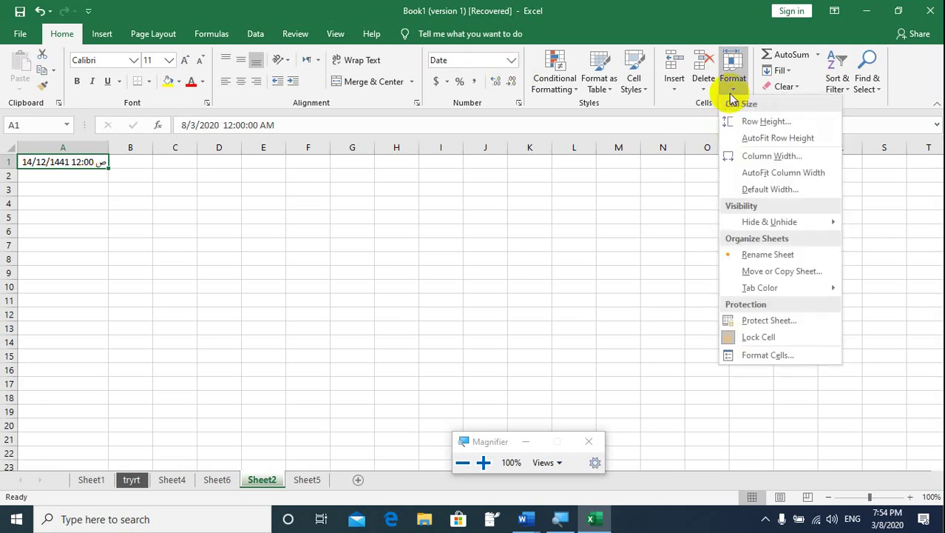
pyautogui.click(740, 355)
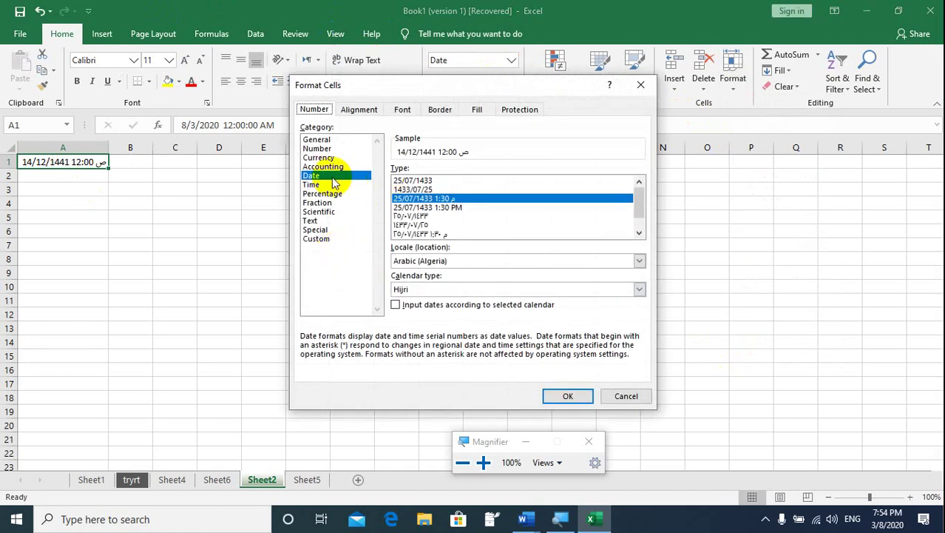
pyautogui.click(318, 185)
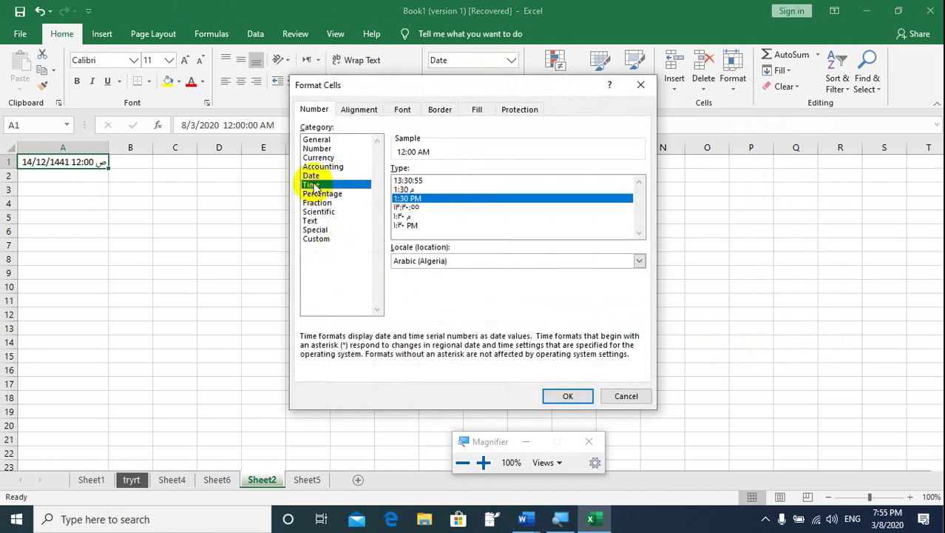
pyautogui.click(419, 180)
pyautogui.click(406, 216)
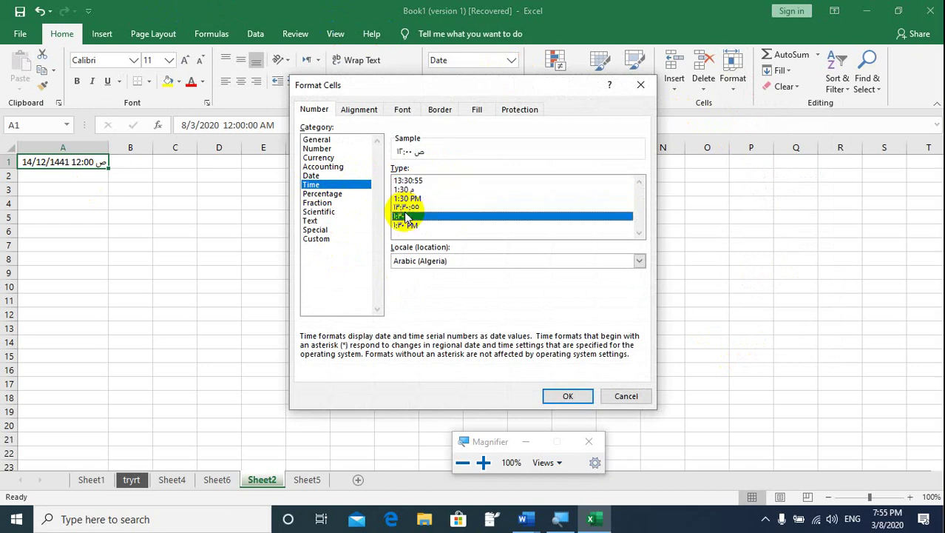
pyautogui.click(403, 190)
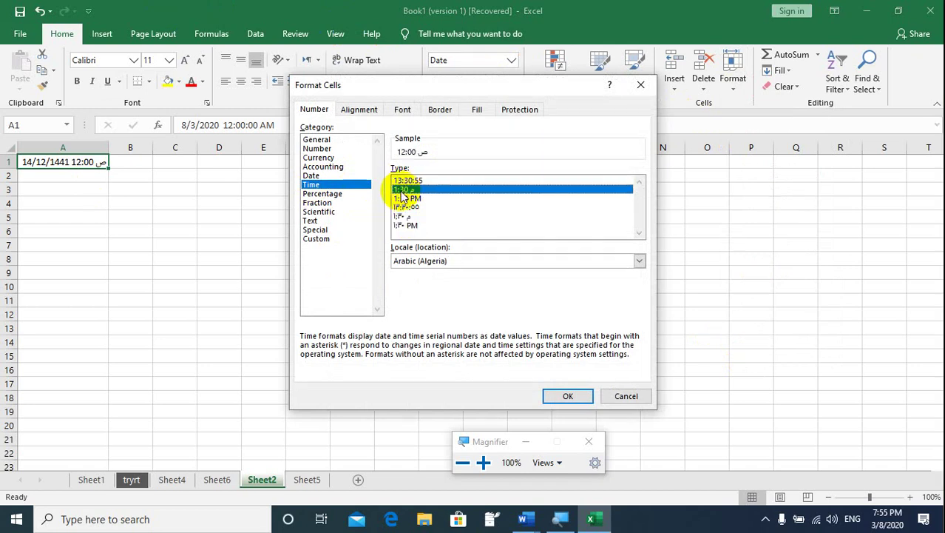
pyautogui.click(403, 216)
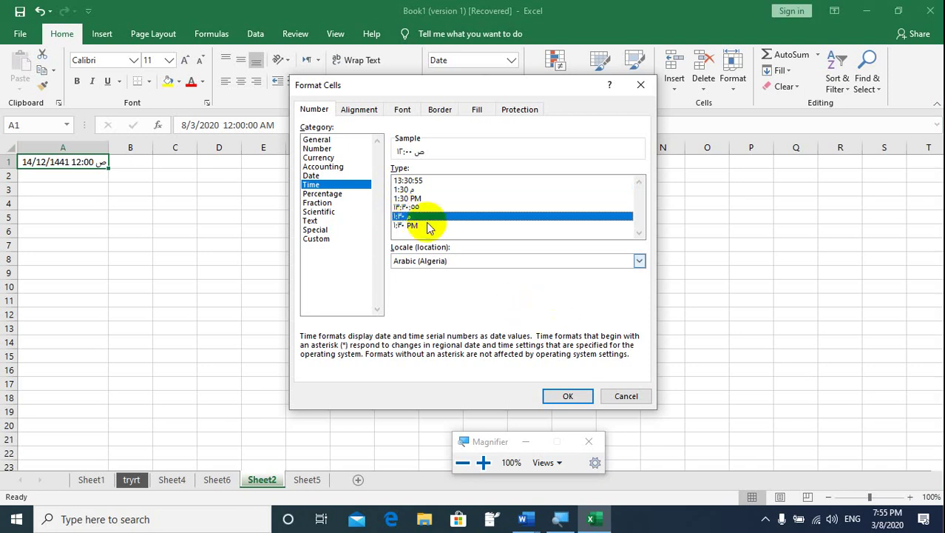
# Show the Alignment settings with the dialog moved aside, and review the horizontal and vertical text alignment options.
pyautogui.click(351, 110)
pyautogui.moveTo(380, 84); pyautogui.dragTo(196, 158)
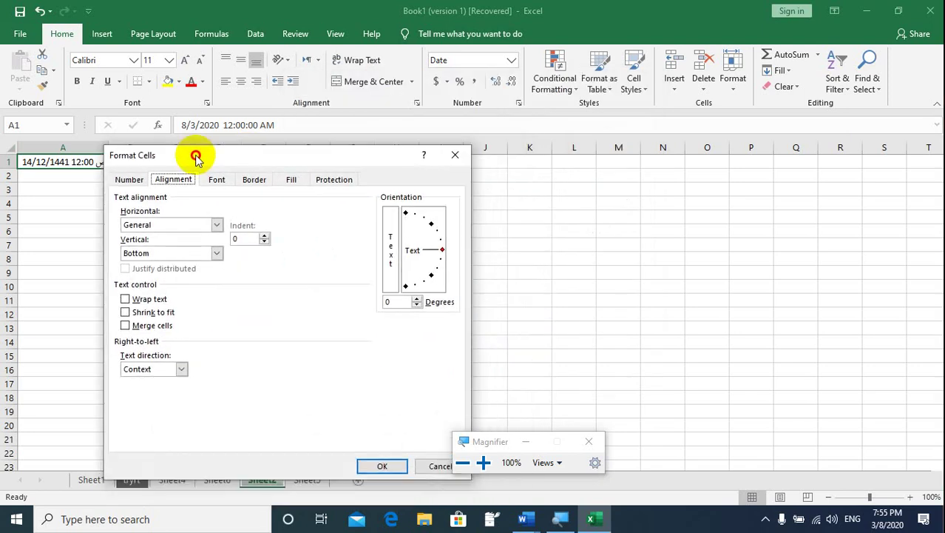
pyautogui.click(216, 226)
pyautogui.click(217, 226)
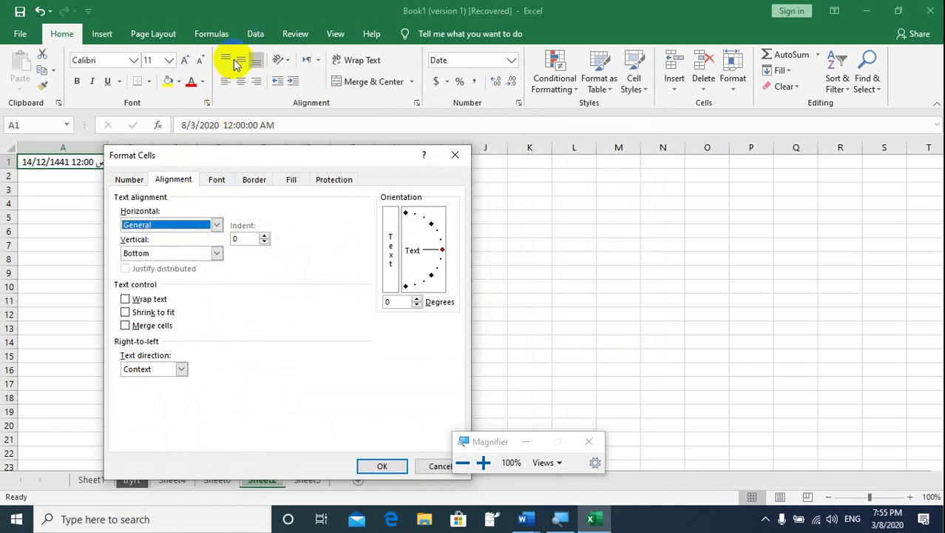
pyautogui.click(219, 225)
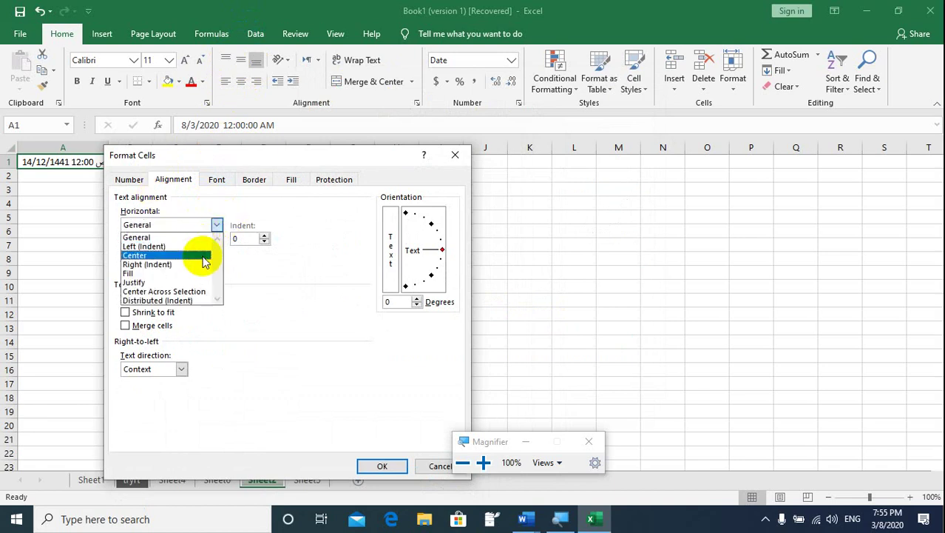
pyautogui.click(218, 224)
pyautogui.click(216, 253)
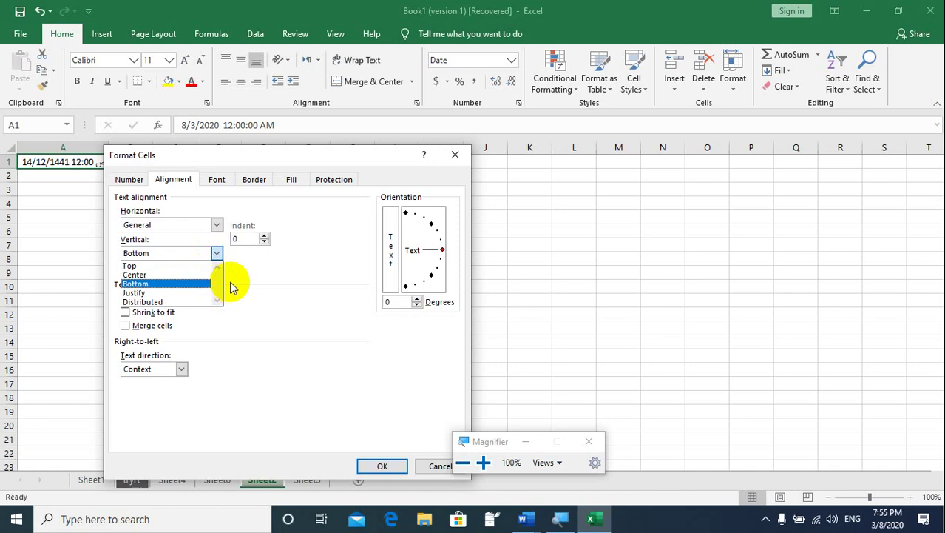
pyautogui.click(235, 280)
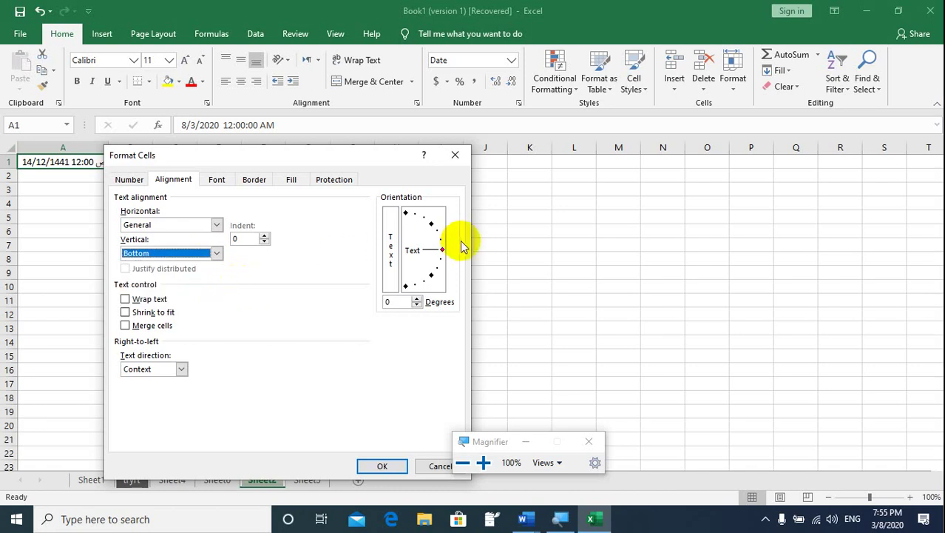
# Try text orientations of 45 and about -30 degrees, and set the orientation to -50 degrees.
pyautogui.moveTo(437, 249)
pyautogui.mouseDown()
pyautogui.moveTo(422, 217)
pyautogui.moveTo(445, 265)
pyautogui.moveTo(432, 229)
pyautogui.mouseUp()
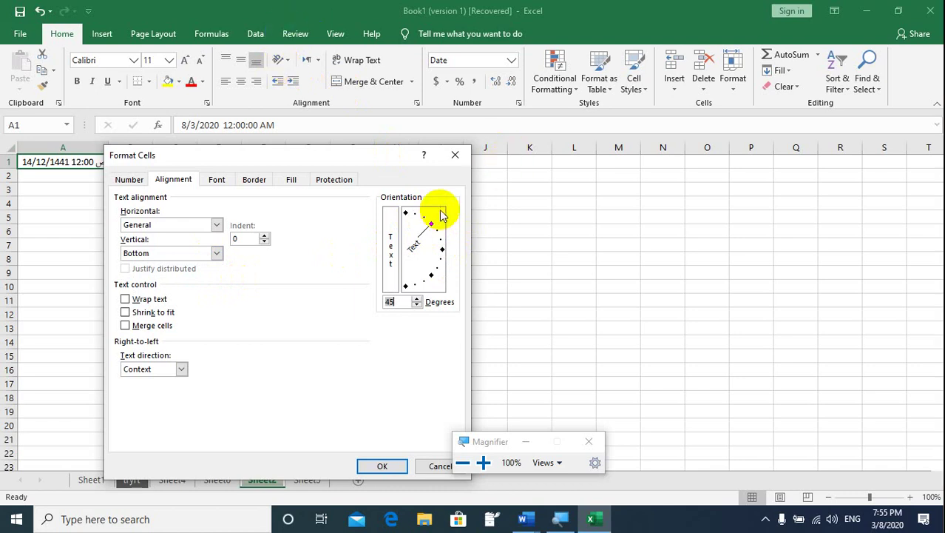
pyautogui.moveTo(435, 222); pyautogui.dragTo(446, 277)
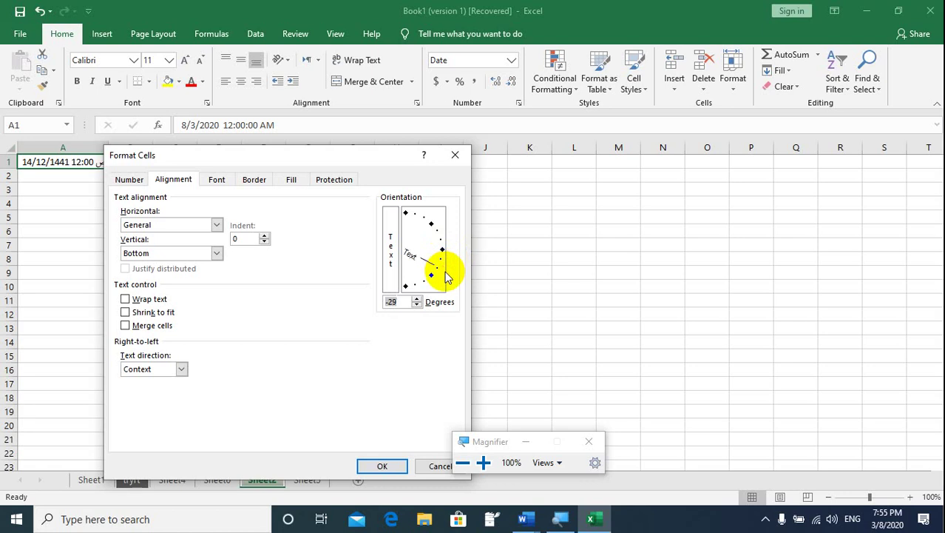
pyautogui.click(446, 274)
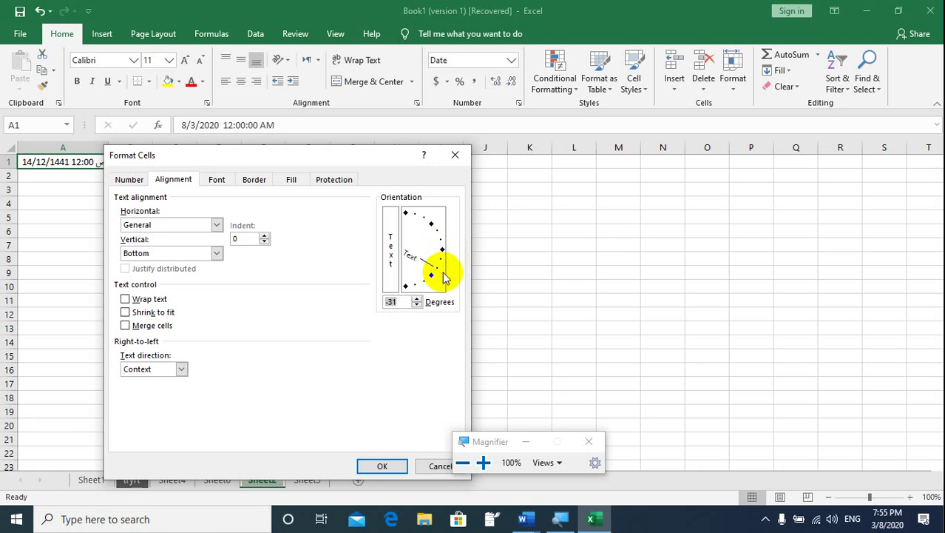
pyautogui.click(390, 302)
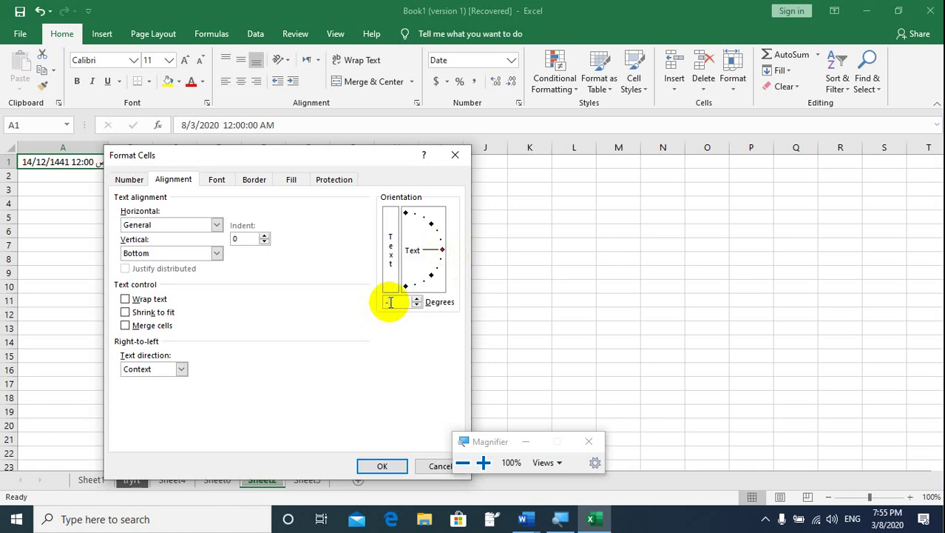
pyautogui.write('0')
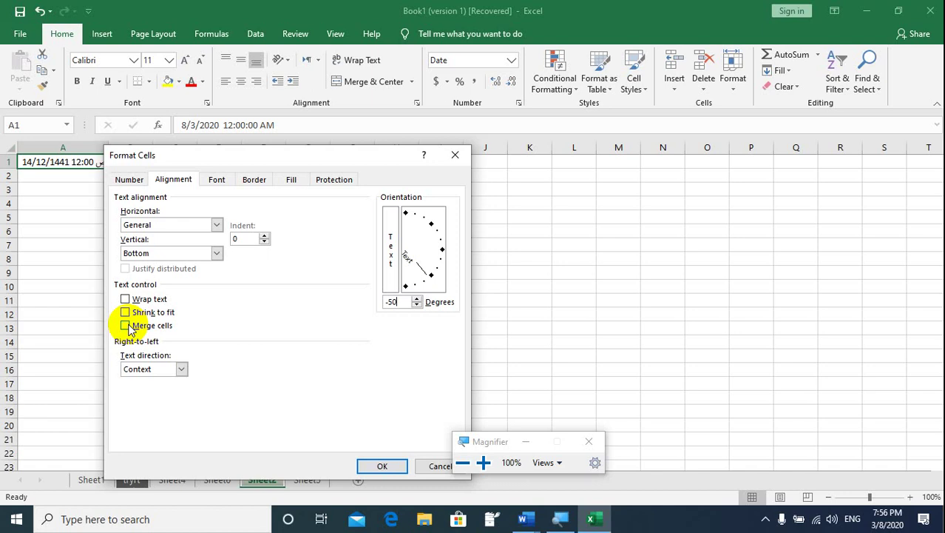
# Review the Font settings in Format Cells, including the available sizes, underline styles and font colors.
pyautogui.click(216, 181)
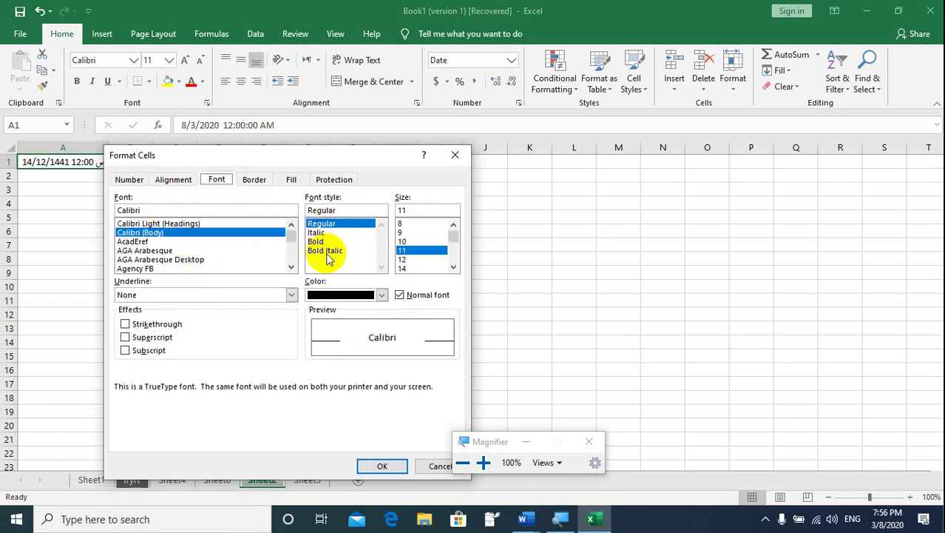
pyautogui.click(457, 237)
pyautogui.moveTo(458, 238); pyautogui.dragTo(456, 256)
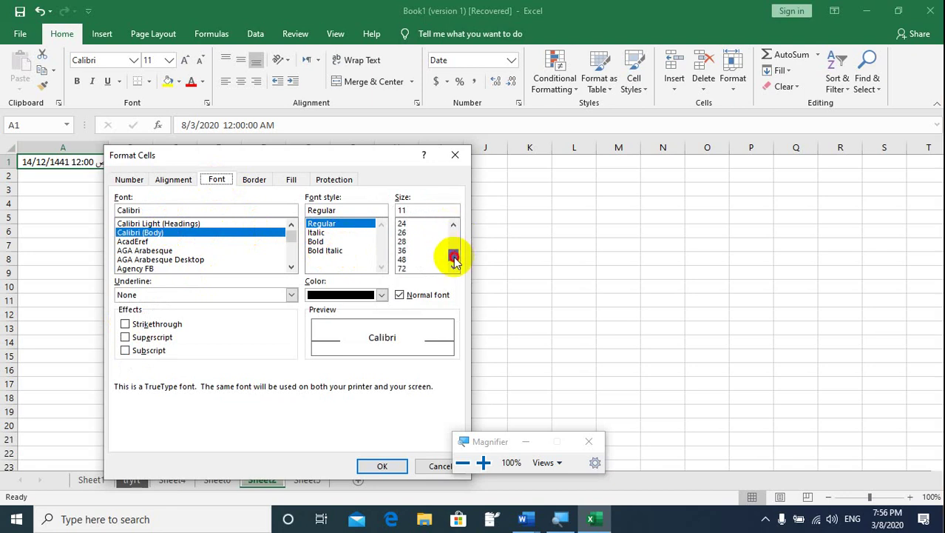
pyautogui.click(291, 294)
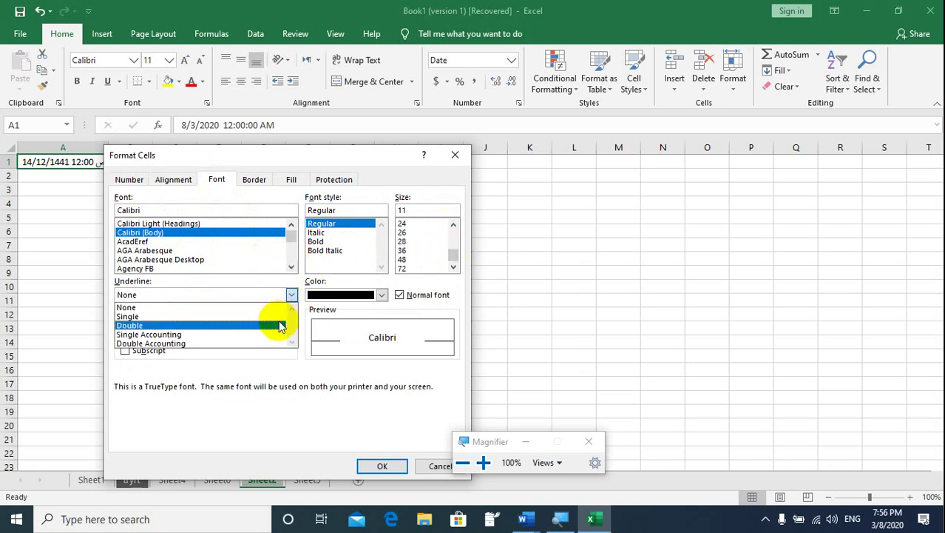
pyautogui.click(293, 295)
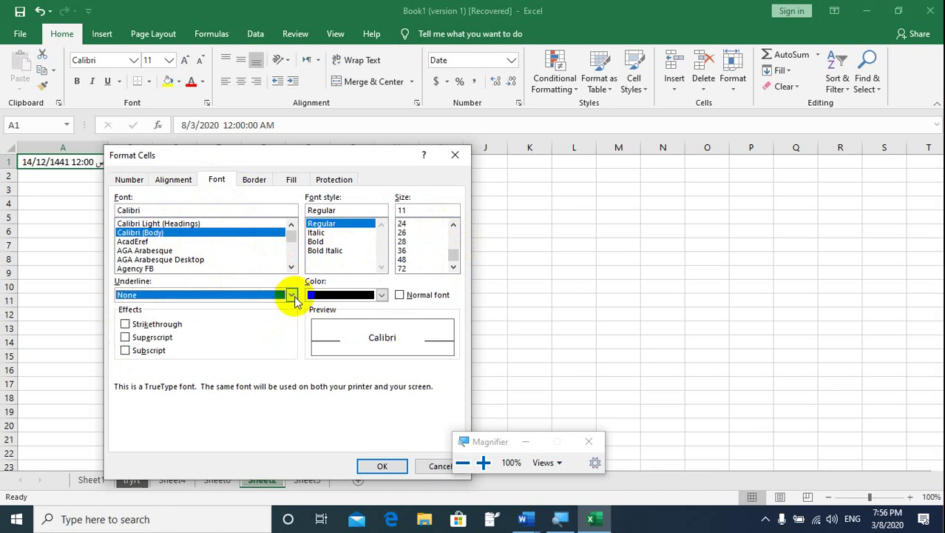
pyautogui.click(381, 294)
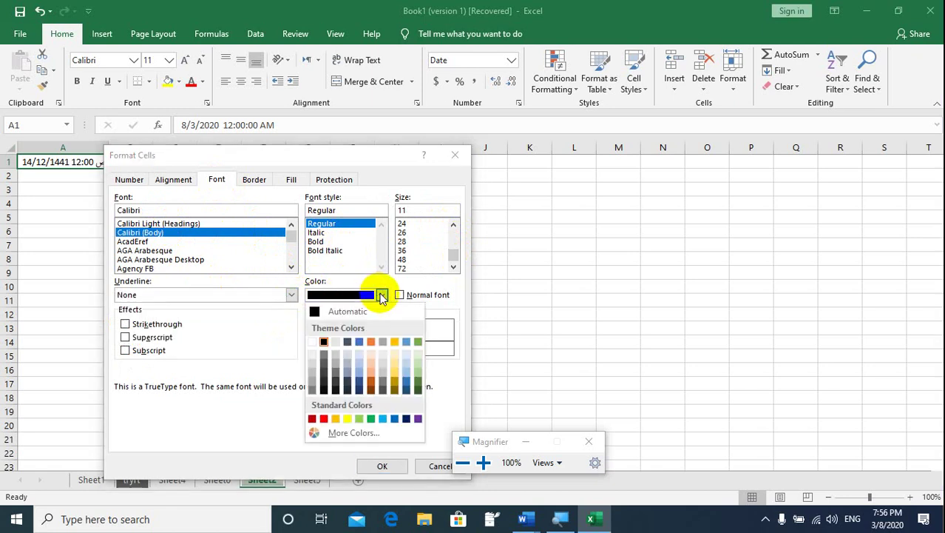
pyautogui.click(381, 294)
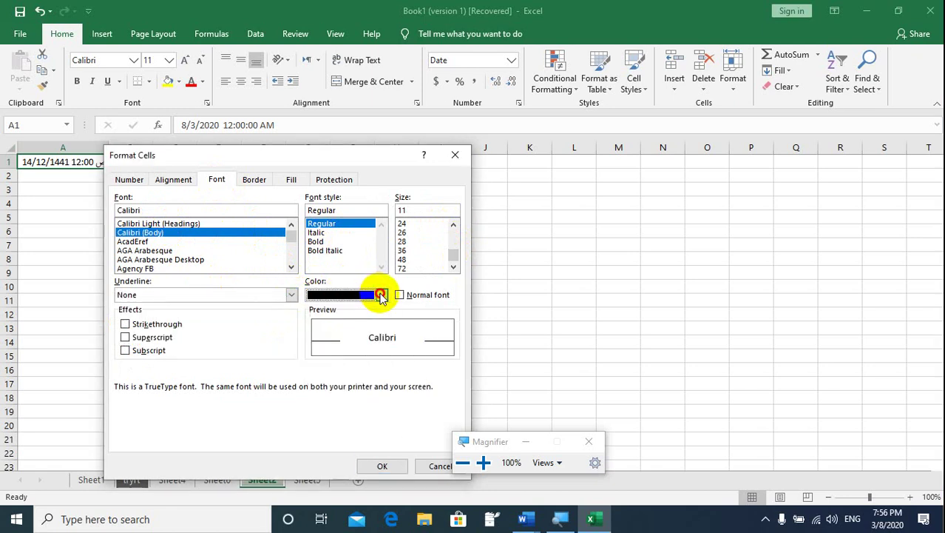
# Apply thick solid borders to all four sides and both diagonals of cell A1.
pyautogui.click(252, 181)
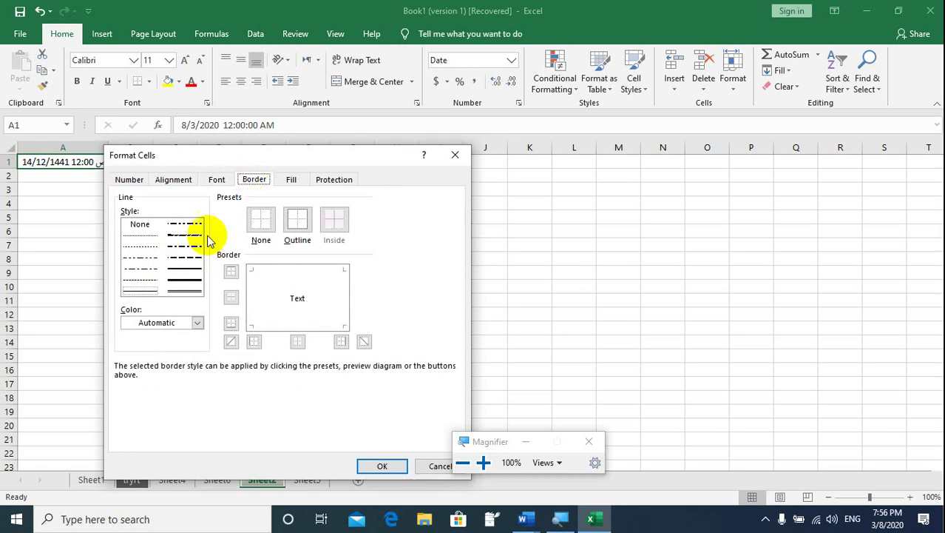
pyautogui.click(186, 280)
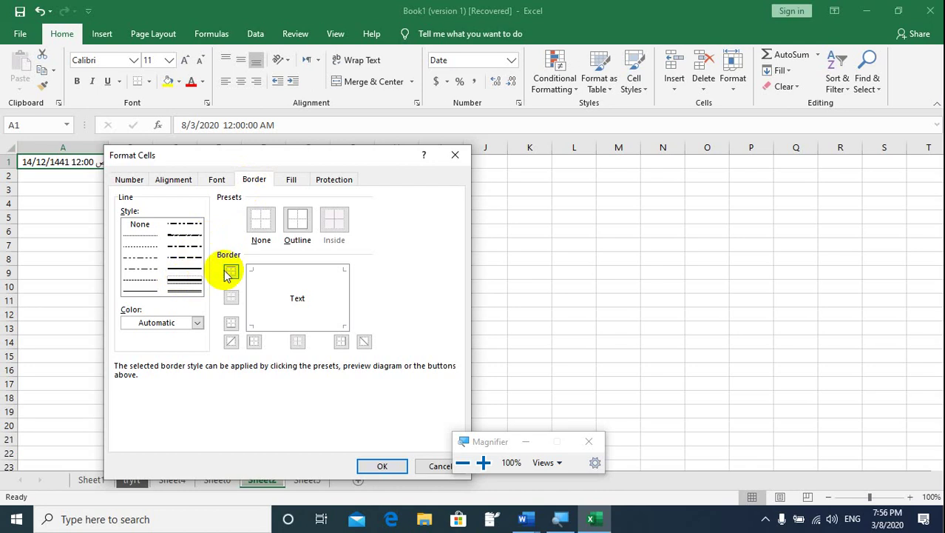
pyautogui.click(230, 323)
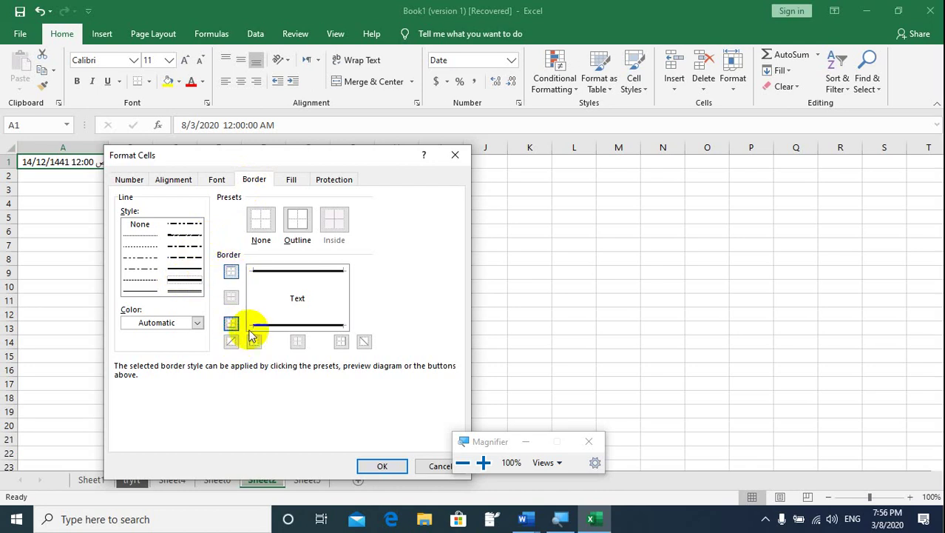
pyautogui.click(256, 343)
pyautogui.click(341, 342)
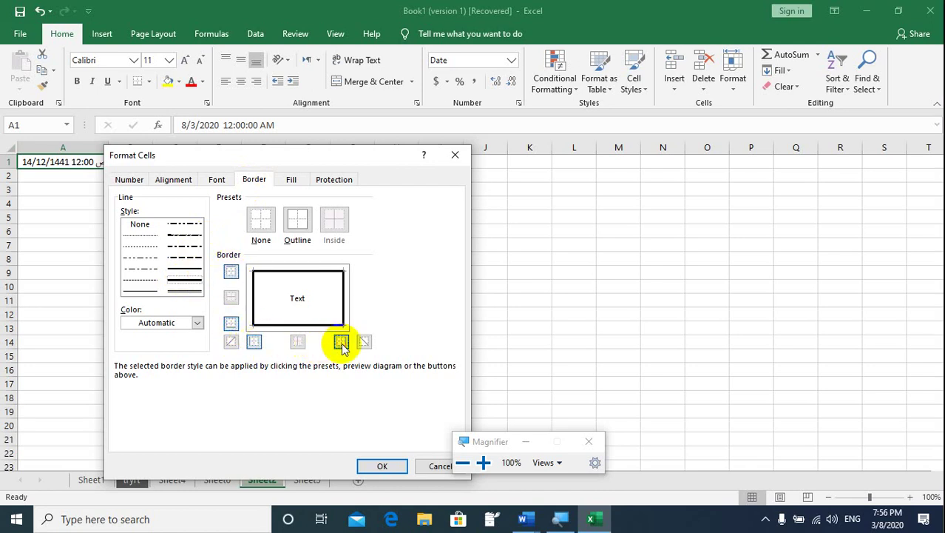
pyautogui.click(231, 341)
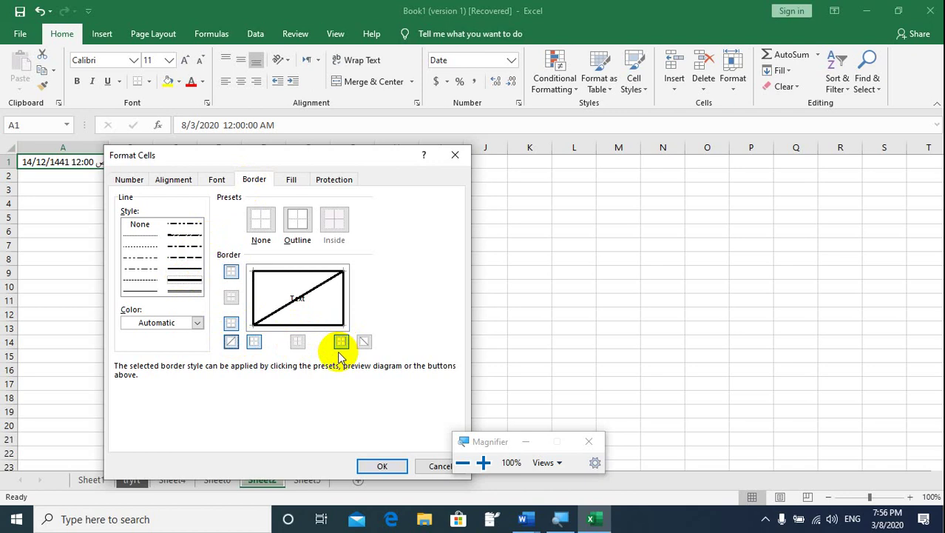
pyautogui.click(364, 342)
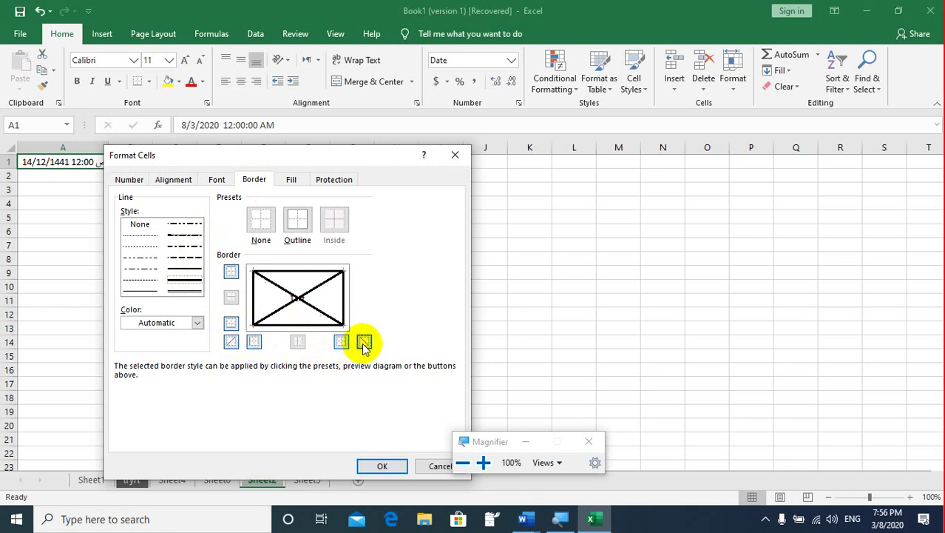
pyautogui.click(383, 465)
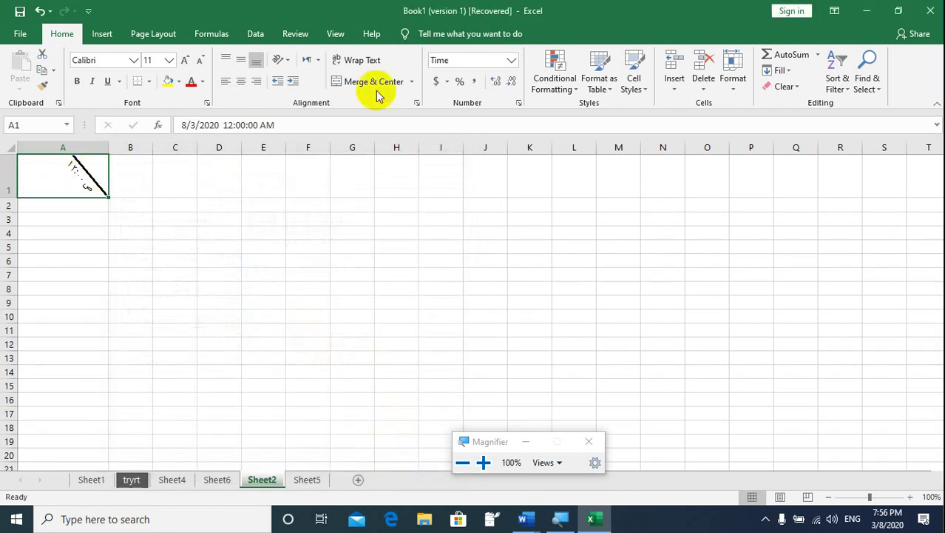
# Return cell A1's text to horizontal by turning the Angle Counterclockwise orientation on and off.
pyautogui.click(283, 60)
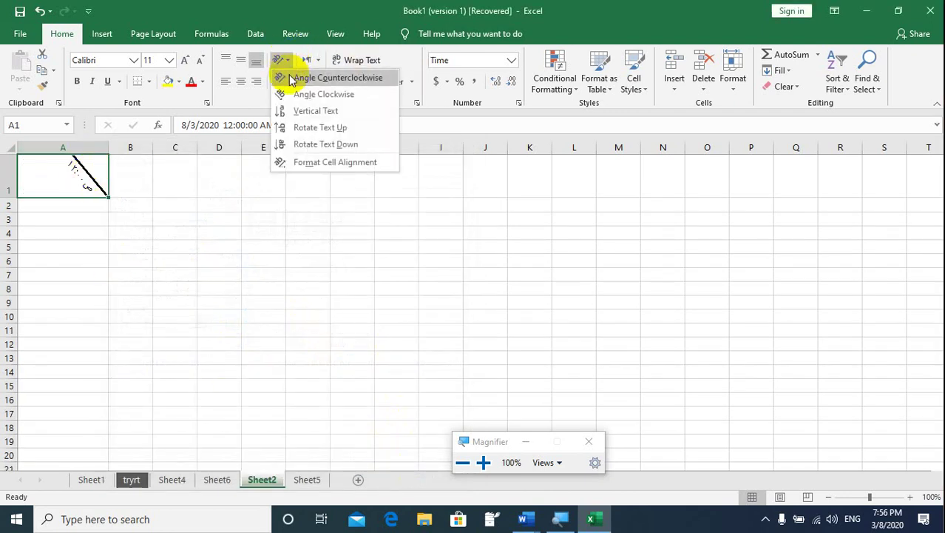
pyautogui.click(286, 75)
pyautogui.click(280, 61)
pyautogui.click(294, 77)
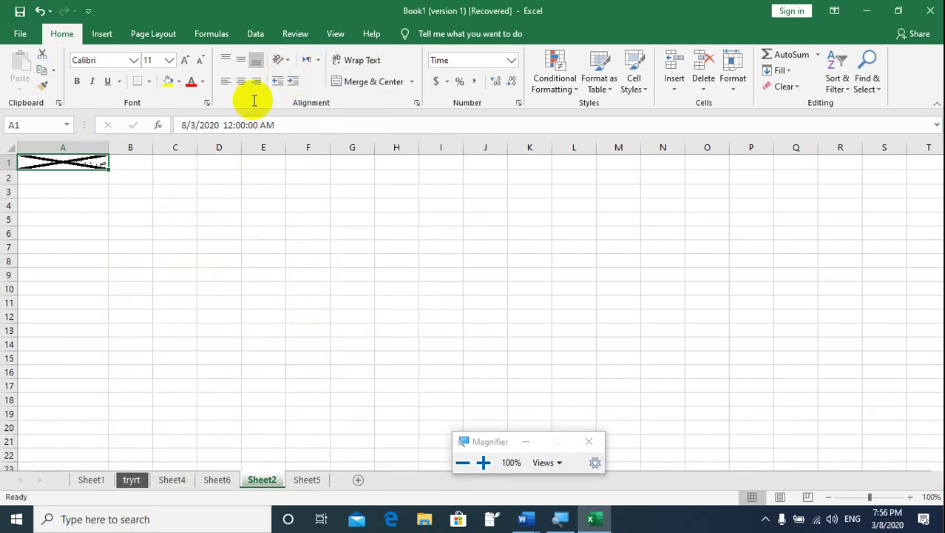
# Select cell A1 and increase the height of row 1 to several times its size.
pyautogui.click(94, 182)
pyautogui.click(74, 160)
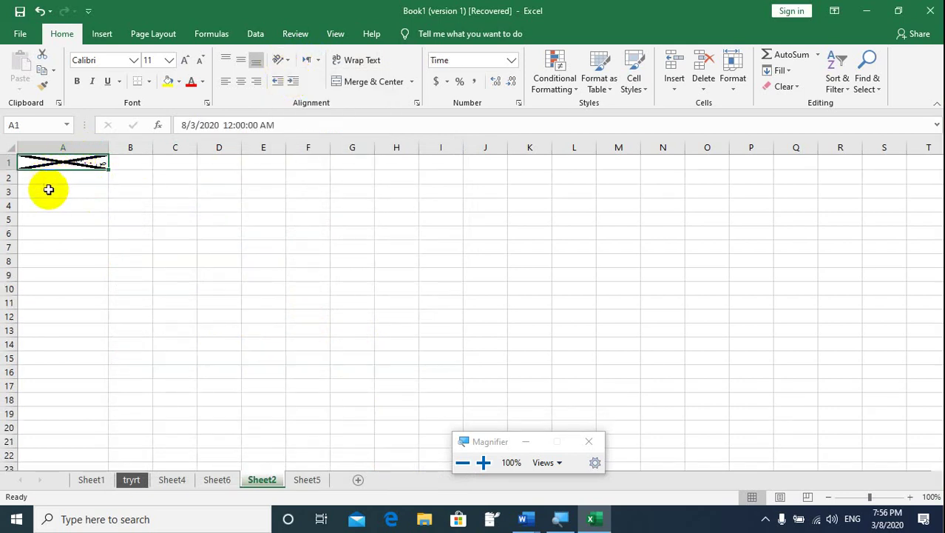
pyautogui.moveTo(8, 170); pyautogui.dragTo(9, 281)
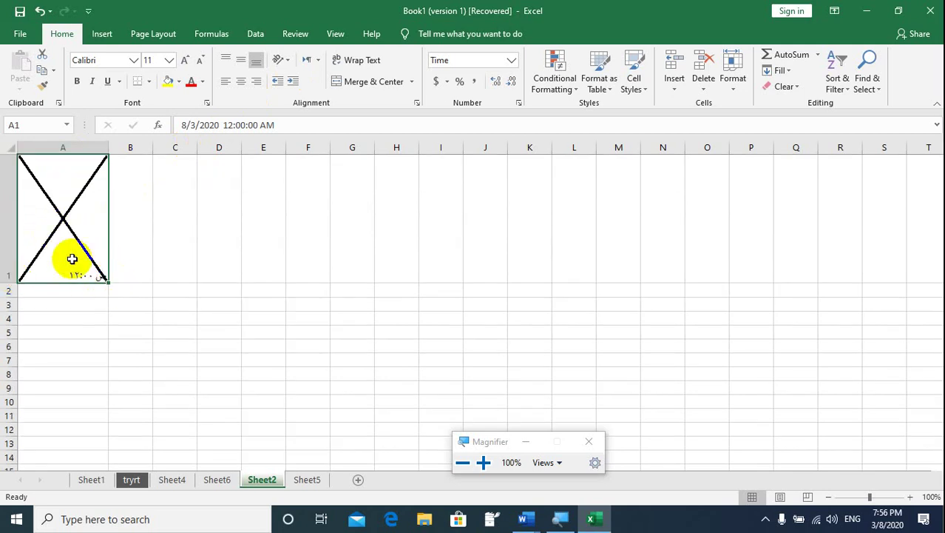
# Fill cell A1 with a light gray background color through Format Cells.
pyautogui.click(712, 87)
pyautogui.click(729, 88)
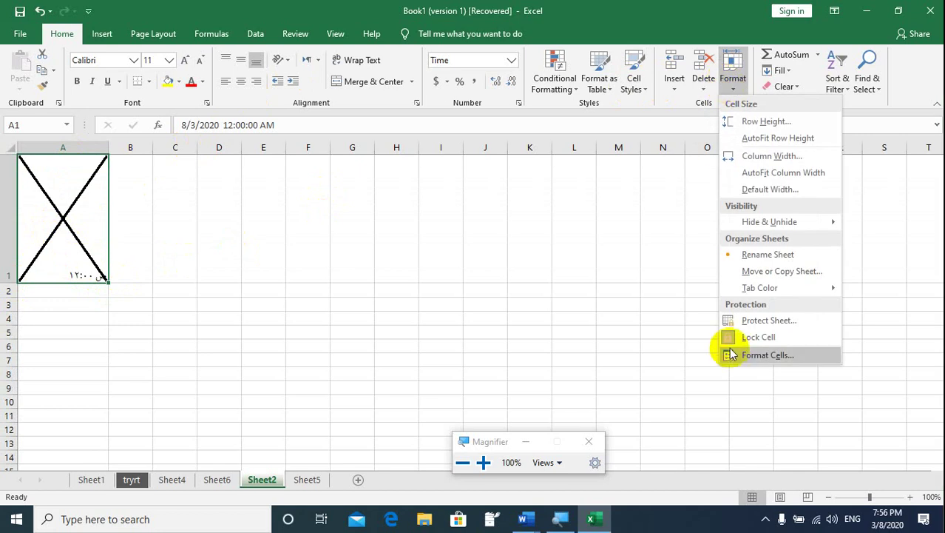
pyautogui.click(767, 356)
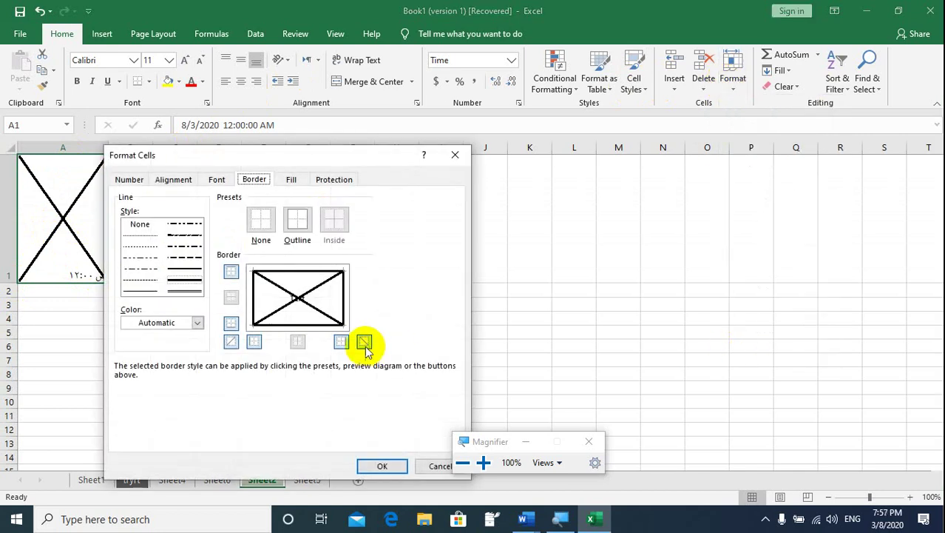
pyautogui.click(292, 181)
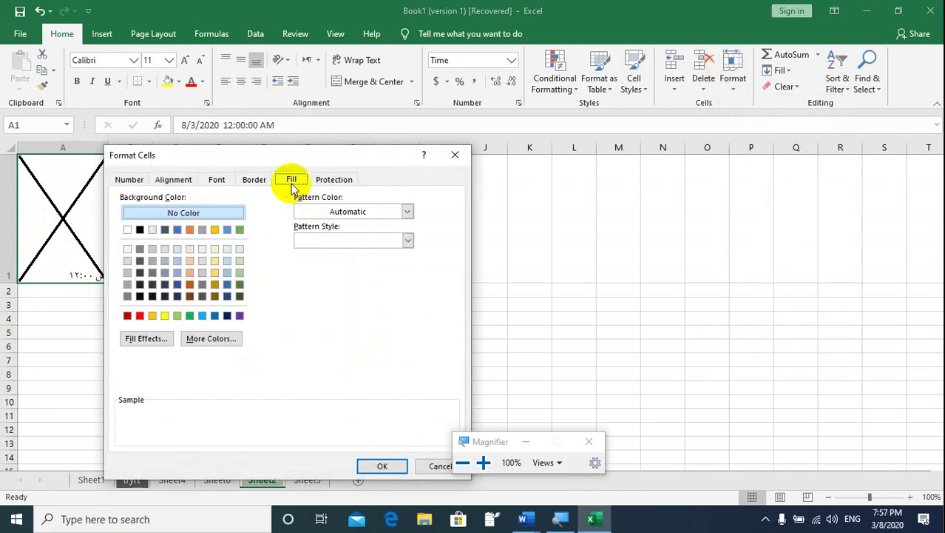
pyautogui.click(204, 274)
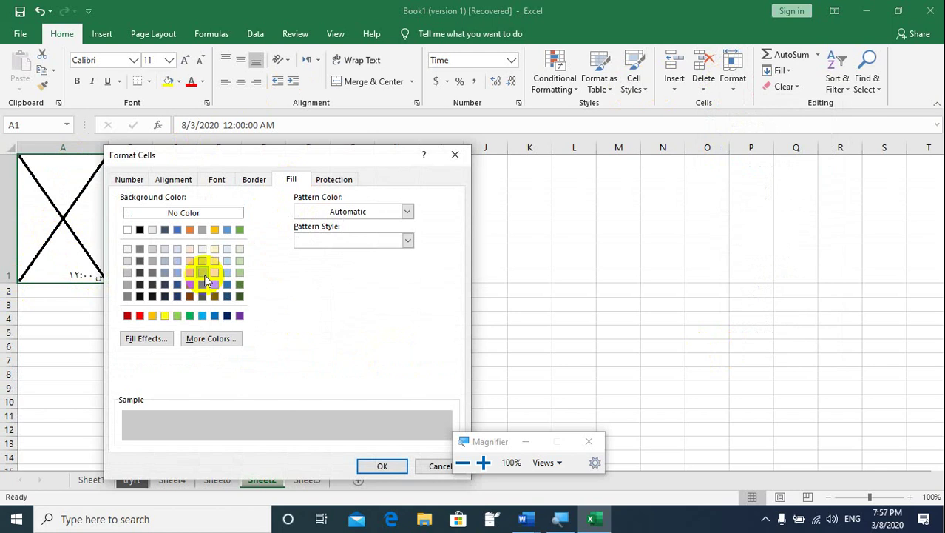
pyautogui.click(368, 462)
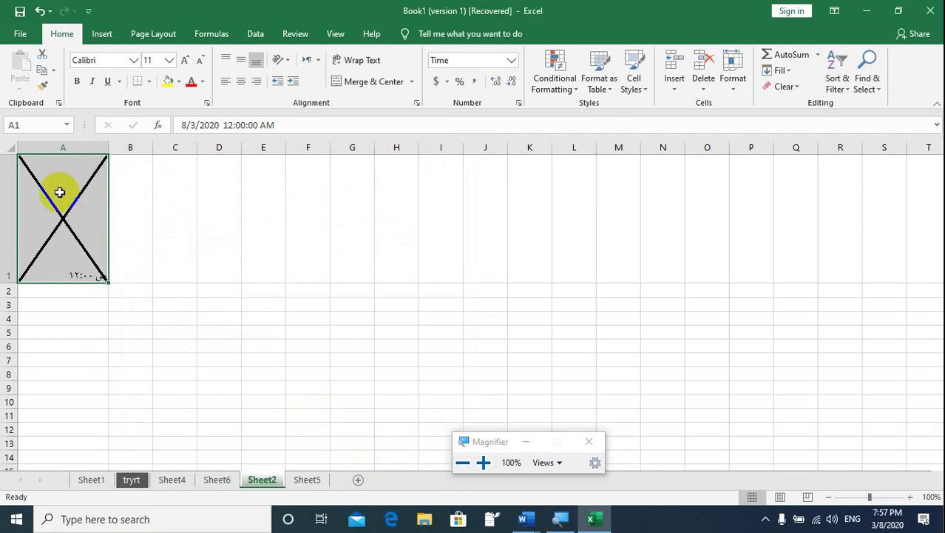
pyautogui.moveTo(59, 192); pyautogui.dragTo(80, 186)
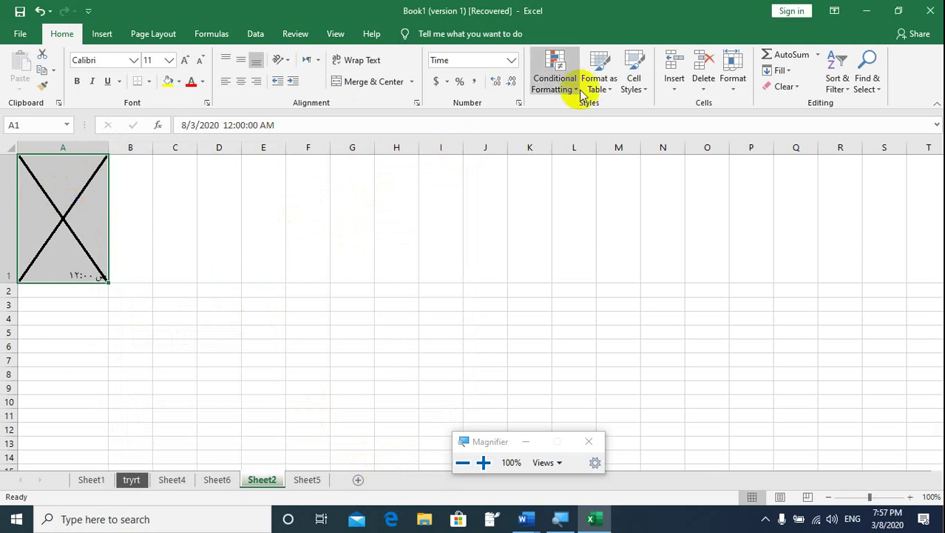
# Try Clear All on cell A1, undoing and redoing the clearing.
pyautogui.click(796, 89)
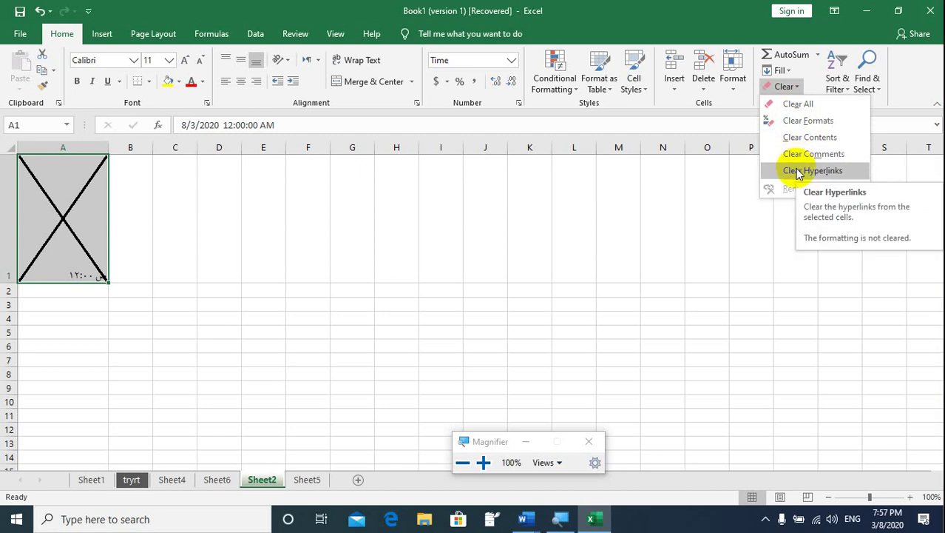
pyautogui.click(796, 105)
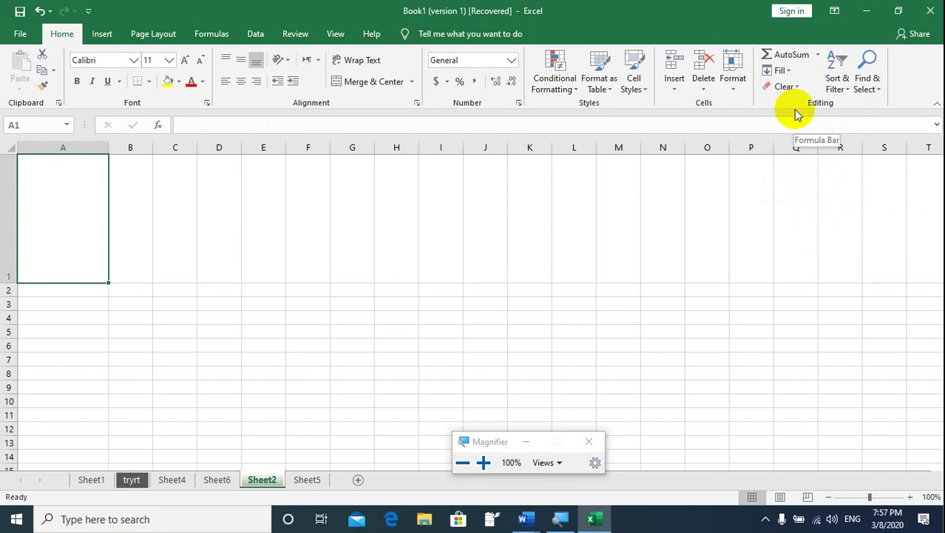
pyautogui.hotkey('ctrl', 'z')
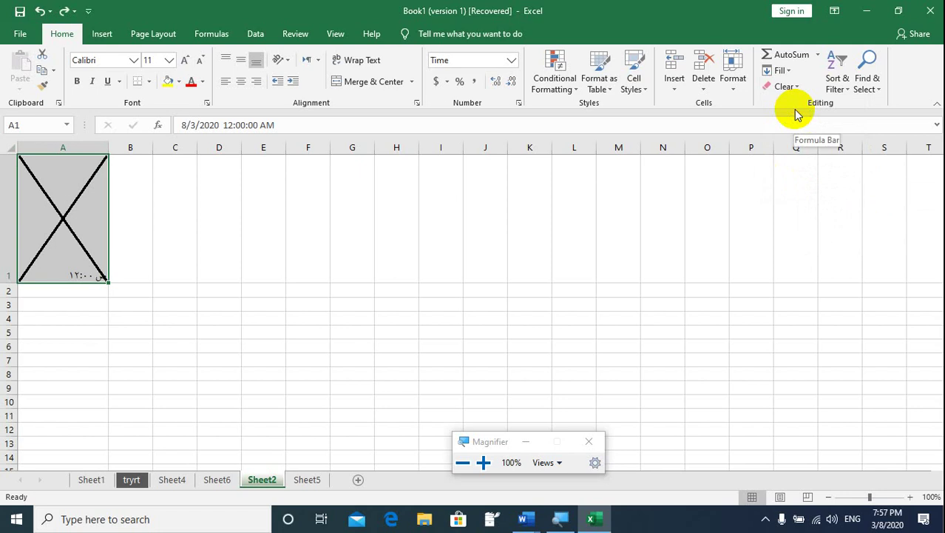
pyautogui.hotkey('ctrl', 'y')
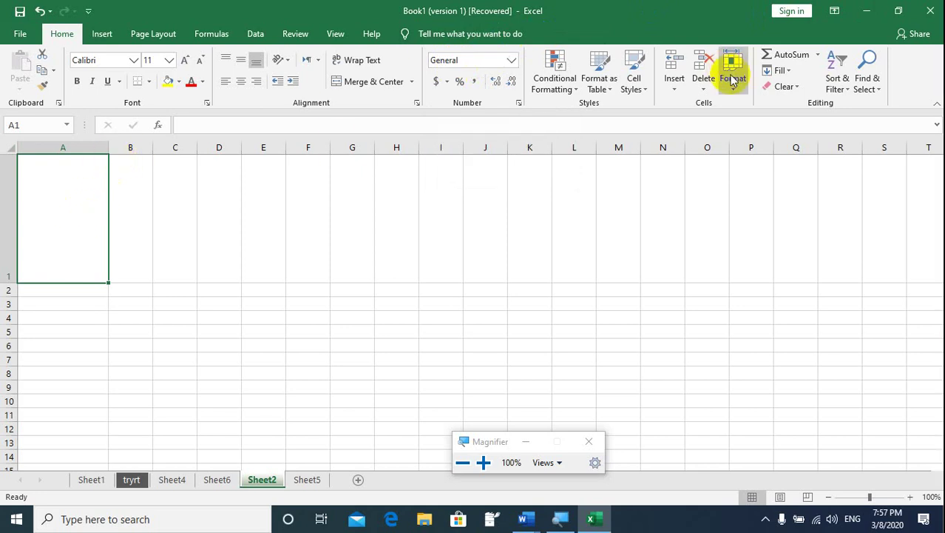
# Try clearing only the formats of cell A1, and undo the clearing.
pyautogui.click(801, 87)
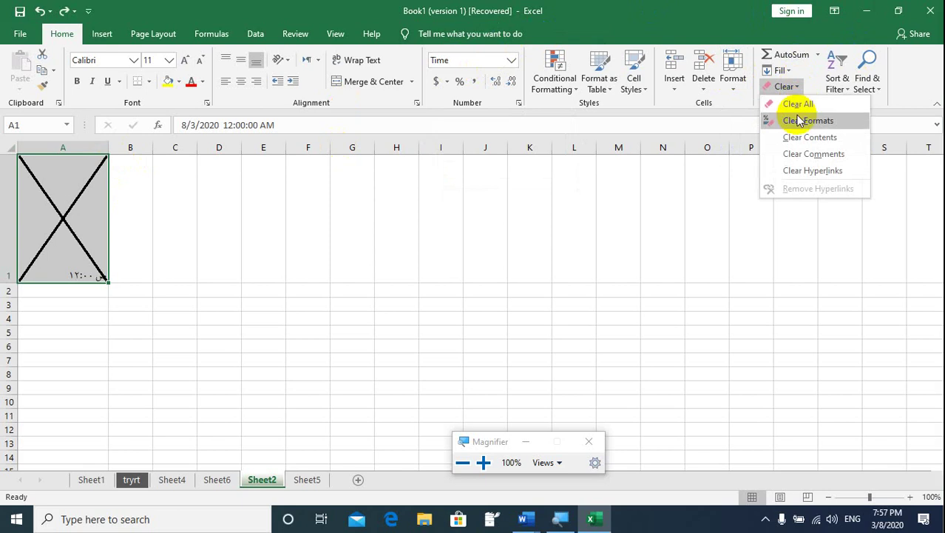
pyautogui.click(801, 121)
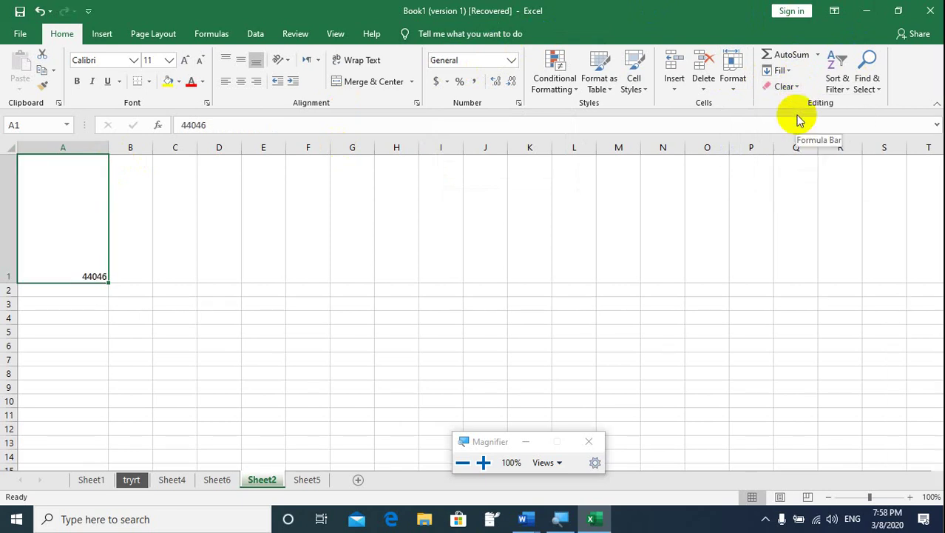
pyautogui.hotkey('ctrl', 'z')
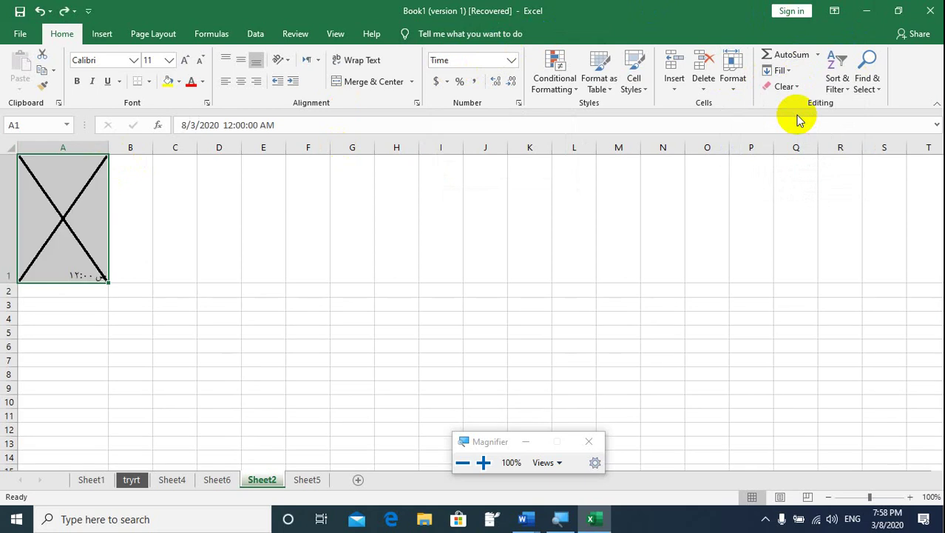
# Clear only the contents of cell A1, and show the available clearing options again.
pyautogui.click(781, 86)
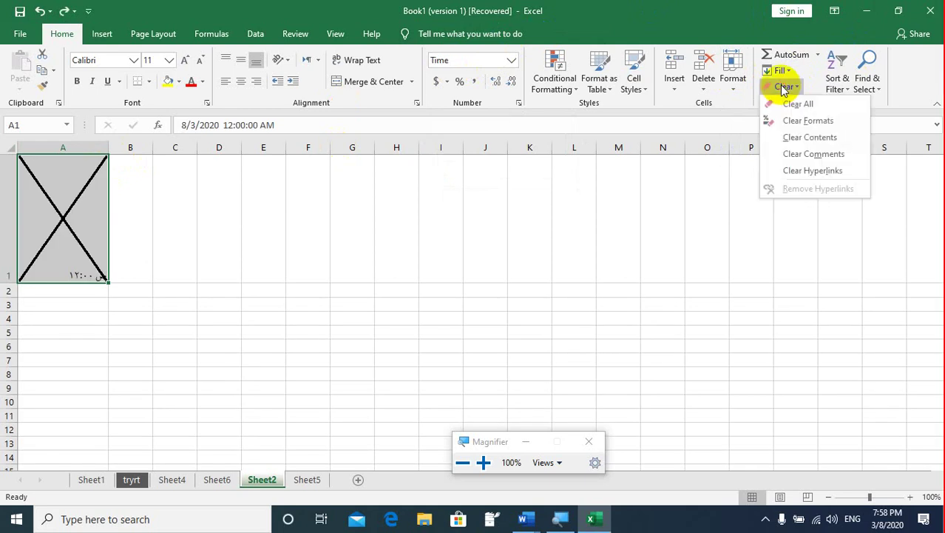
pyautogui.click(794, 137)
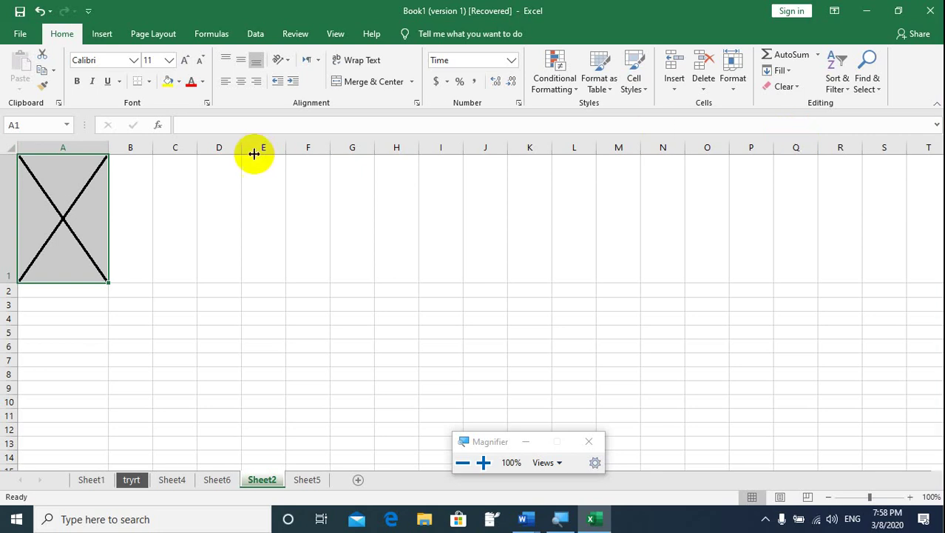
pyautogui.click(789, 86)
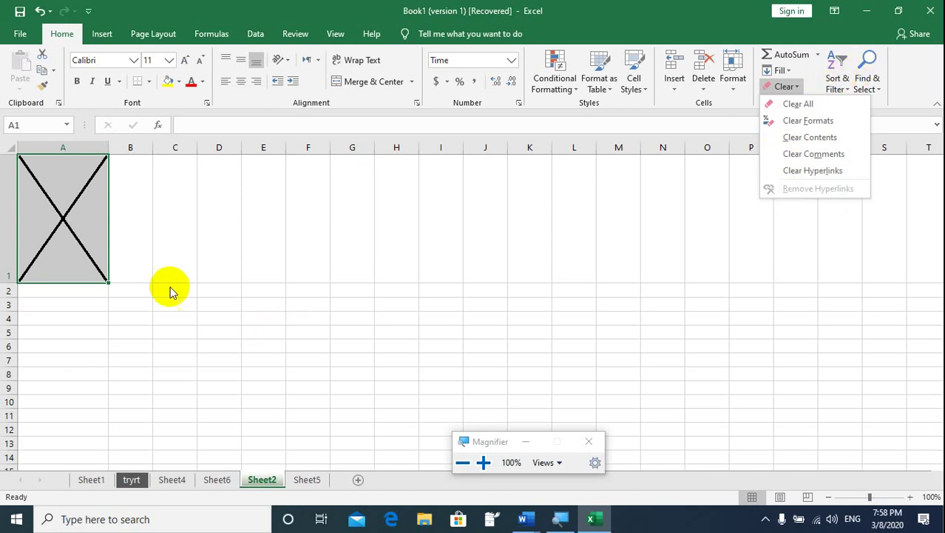
# Delete the whole formatted column A from the sheet.
pyautogui.click(76, 141)
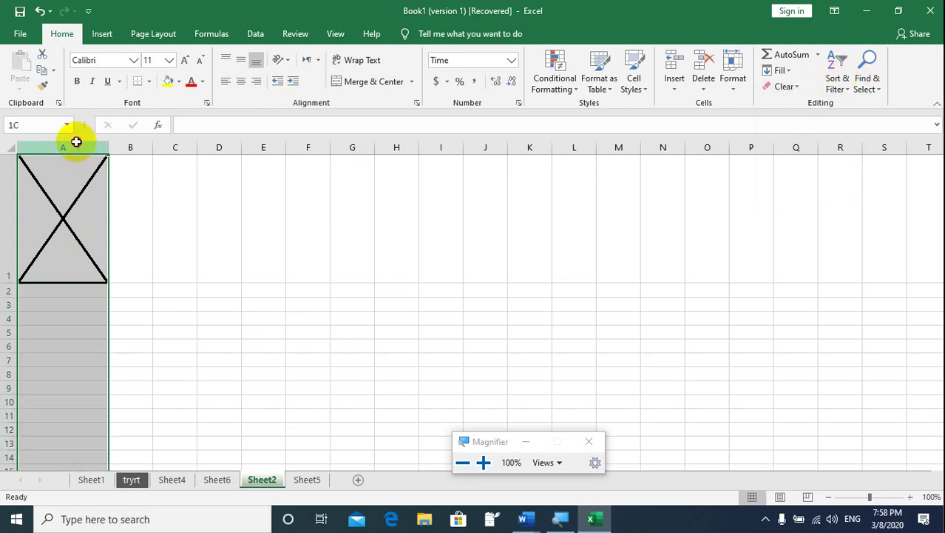
pyautogui.rightClick(76, 141)
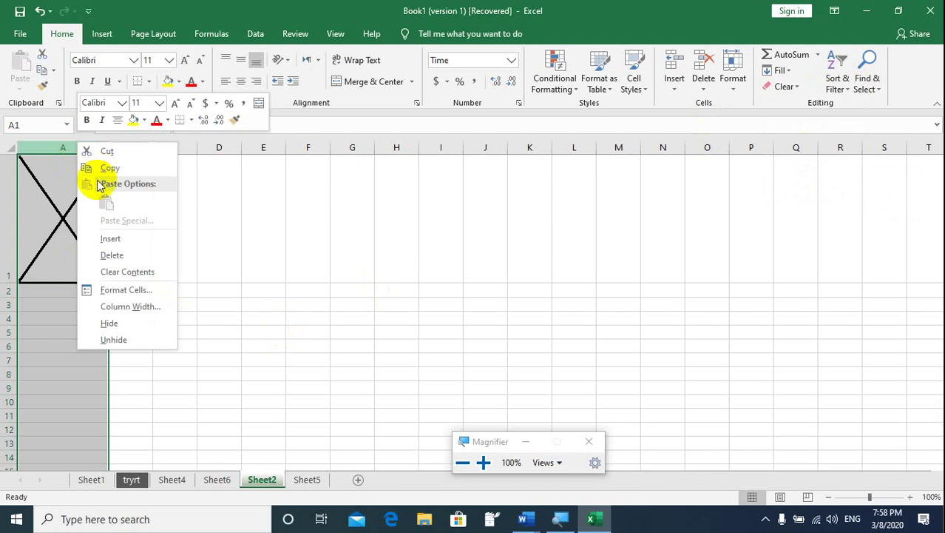
pyautogui.click(112, 255)
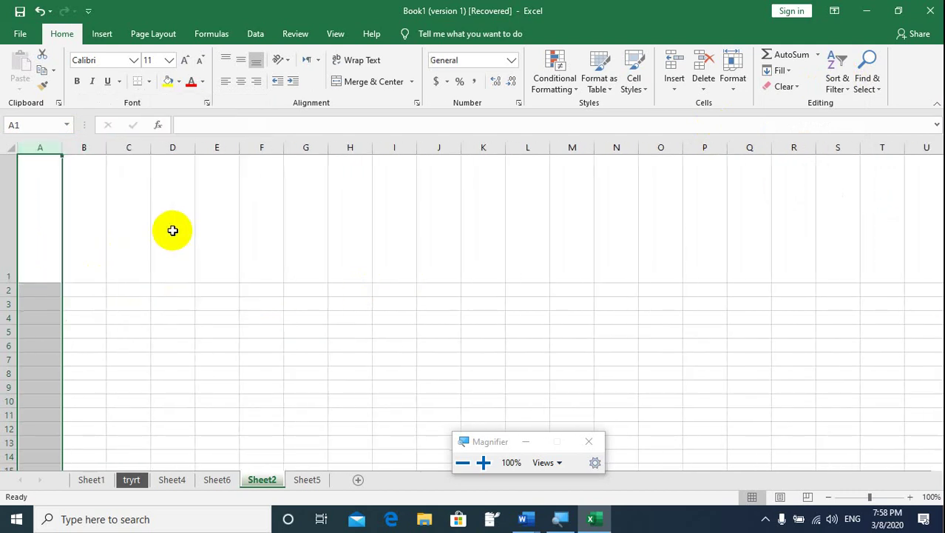
# Enter the numbers 10, 6, 9, 6, 4, 2 and 11 down cells D5 to D11.
pyautogui.click(178, 331)
pyautogui.write('10')
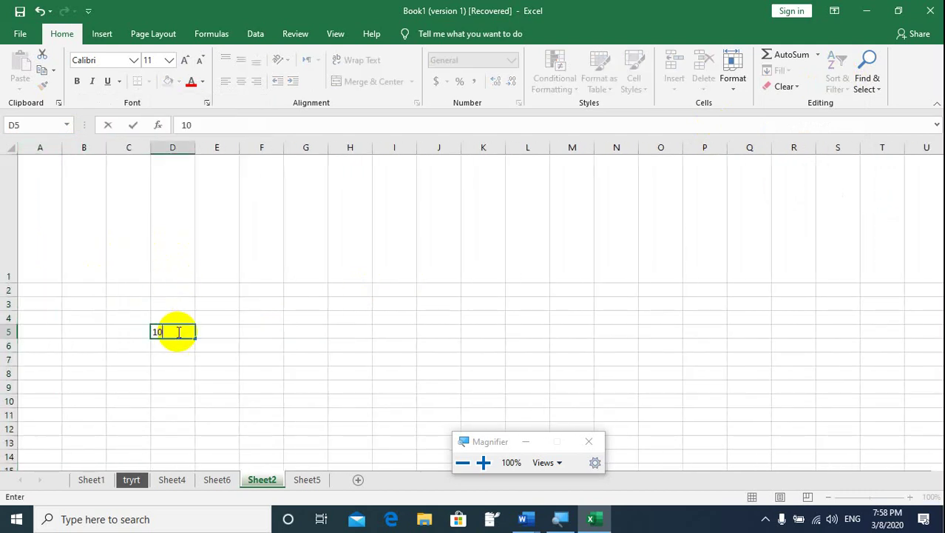
pyautogui.press('Return')
pyautogui.write('6')
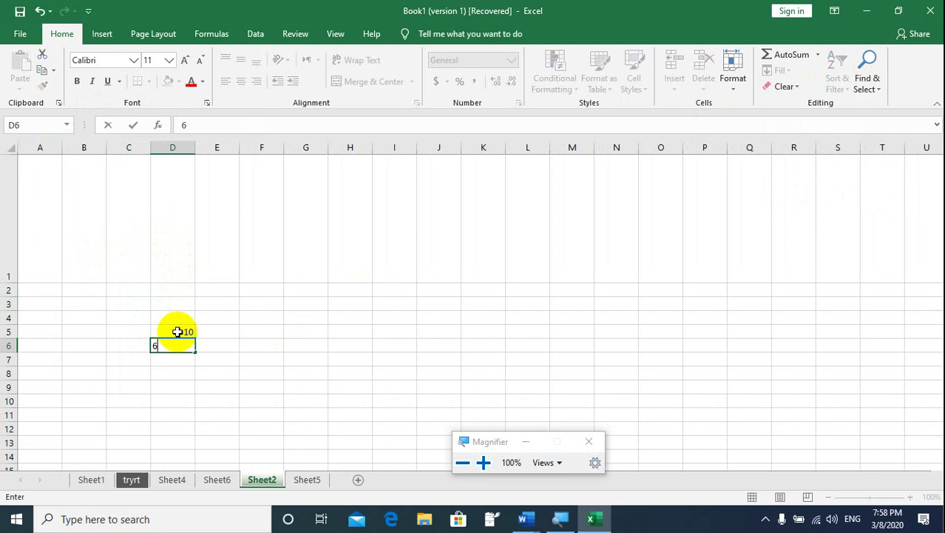
pyautogui.press('Return')
pyautogui.write('9')
pyautogui.press('Return')
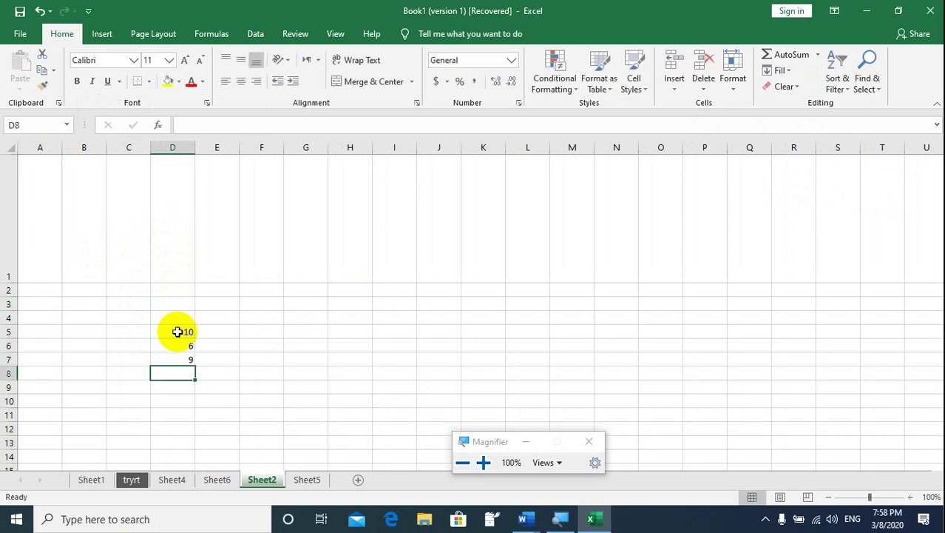
pyautogui.write('6')
pyautogui.press('Return')
pyautogui.write('4')
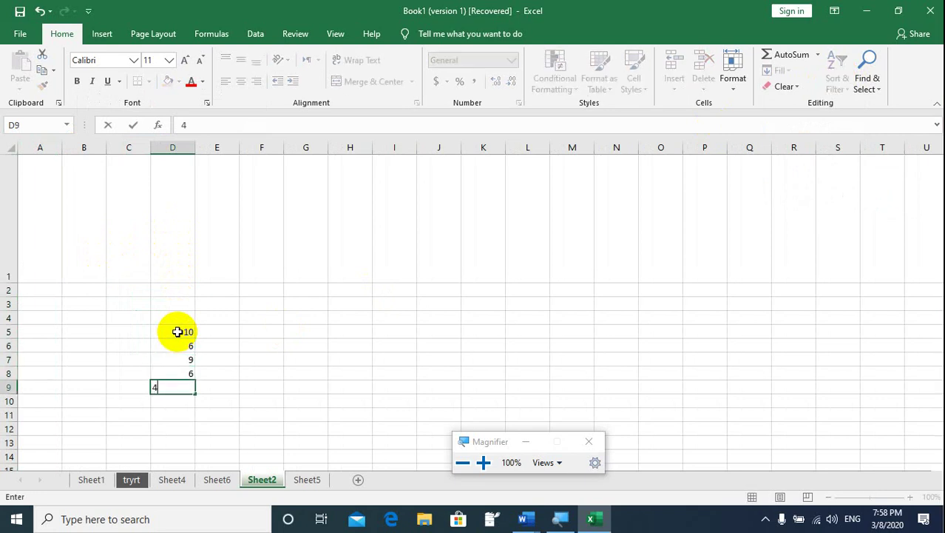
pyautogui.press('Return')
pyautogui.write('2')
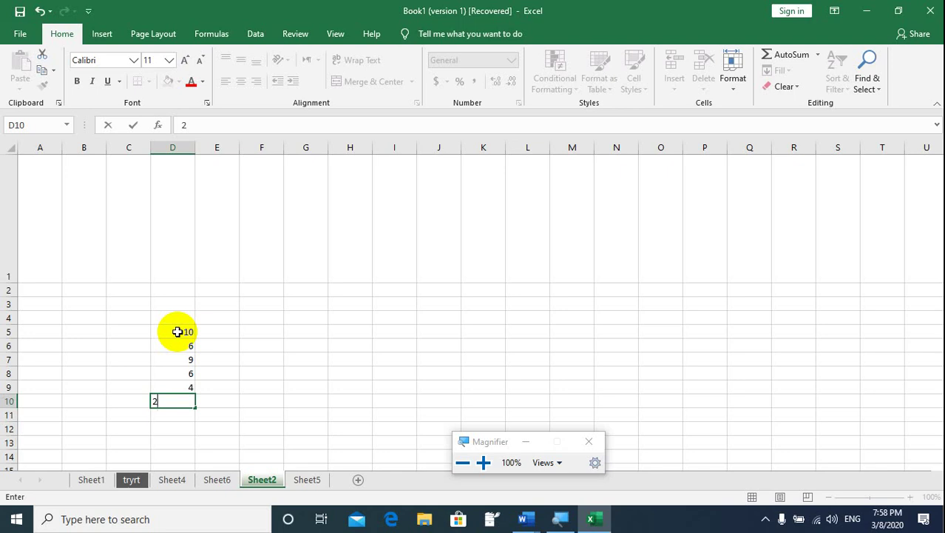
pyautogui.press('Return')
pyautogui.write('11')
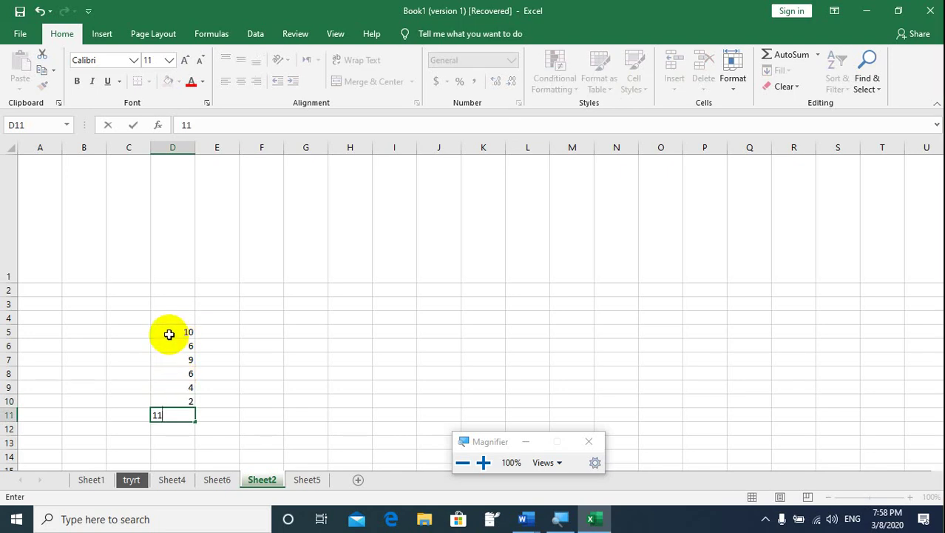
# Try sorting the numbers in D5:D11 from smallest to largest, and undo the sort.
pyautogui.moveTo(169, 334); pyautogui.dragTo(170, 414)
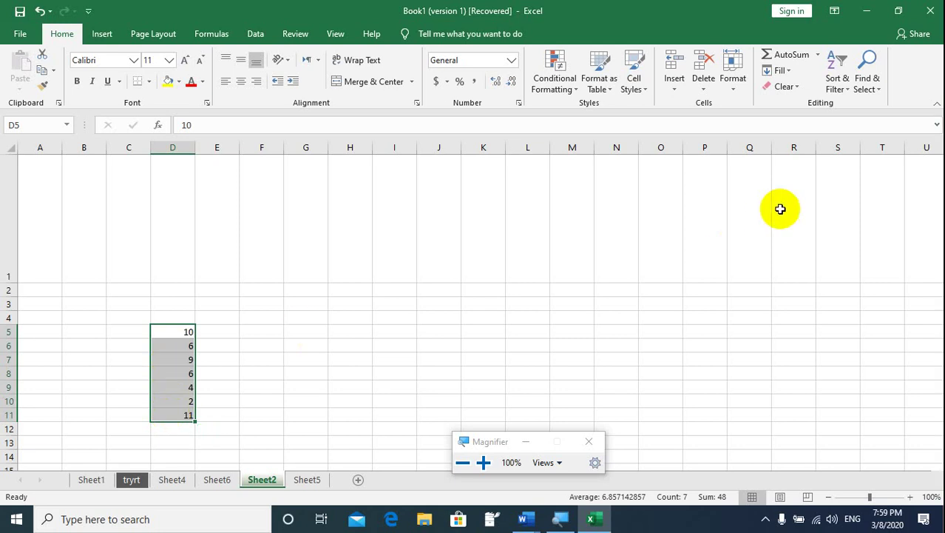
pyautogui.click(841, 82)
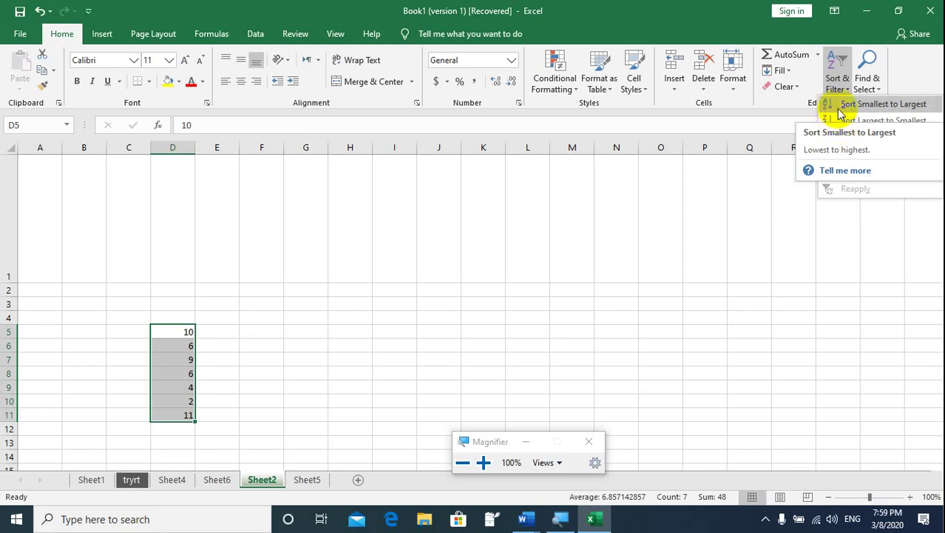
pyautogui.click(840, 109)
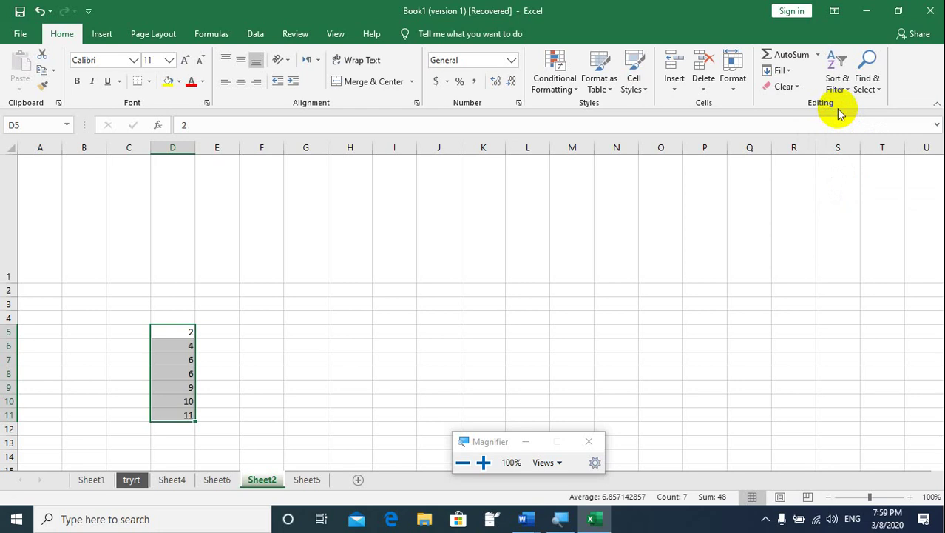
pyautogui.hotkey('ctrl', 'z')
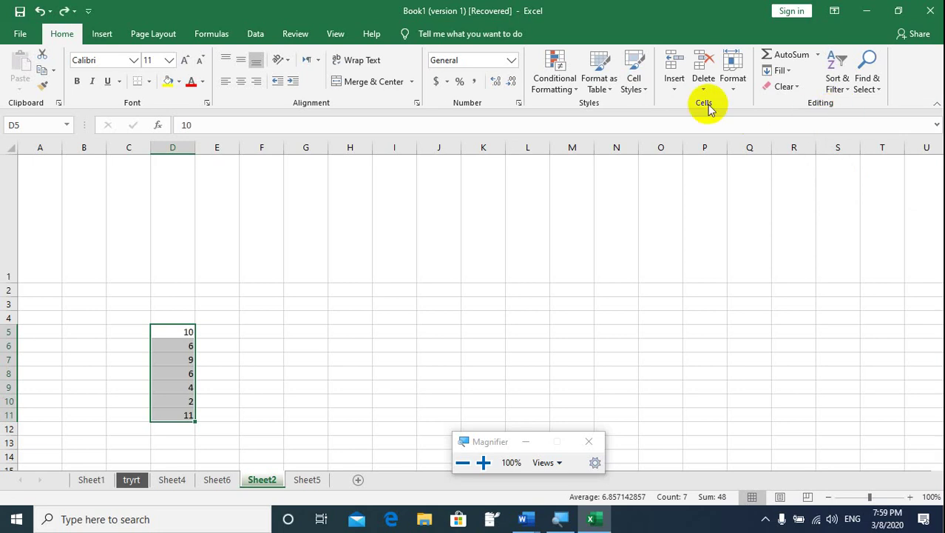
# Enter Arabic first names beside the numbers, one per cell down column C from C5 to C8.
pyautogui.click(124, 327)
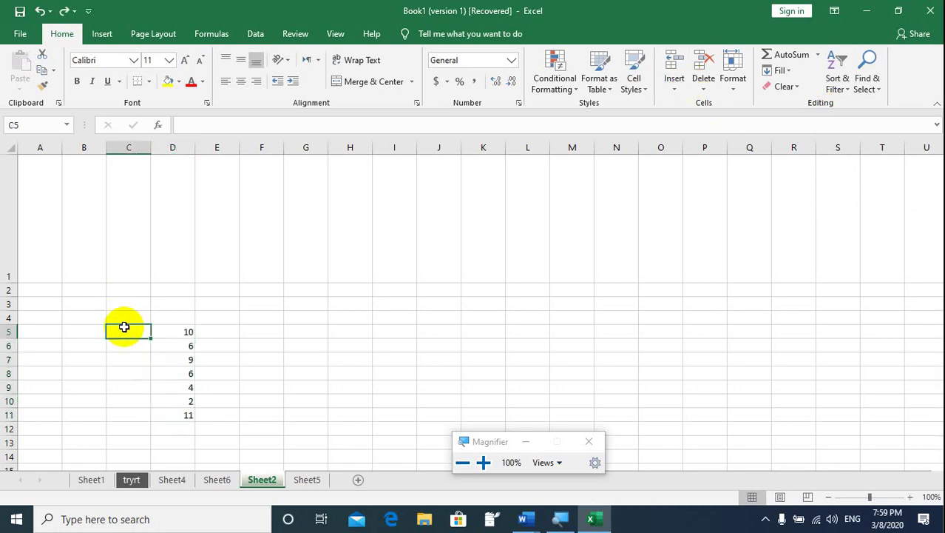
pyautogui.press('BackSpace')
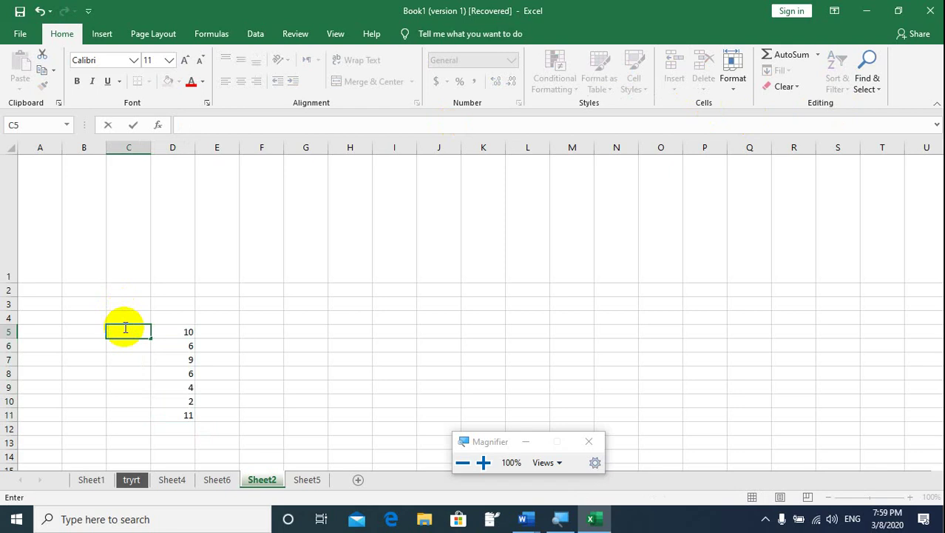
pyautogui.write('محمد')
pyautogui.press('Return')
pyautogui.write('علي')
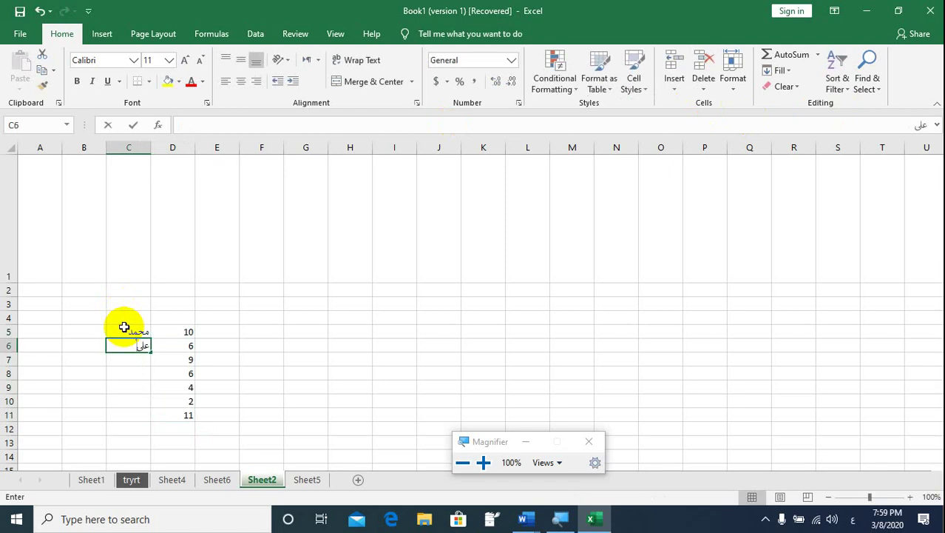
pyautogui.press('Return')
pyautogui.write('محمود')
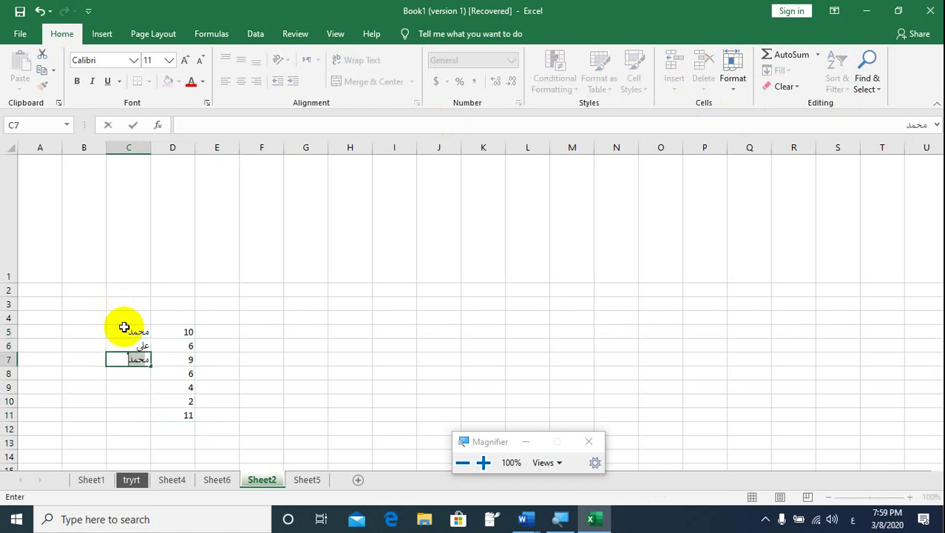
pyautogui.press('Return')
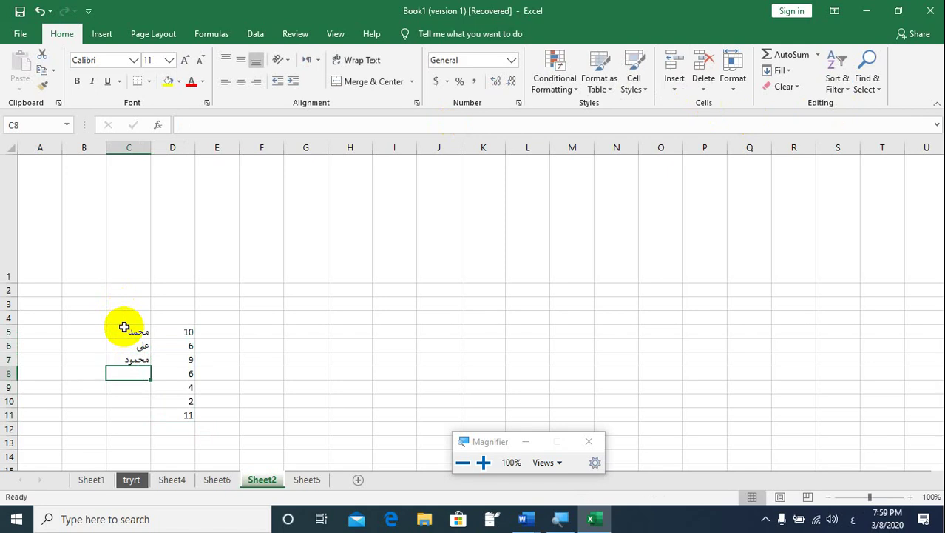
pyautogui.write('مص')
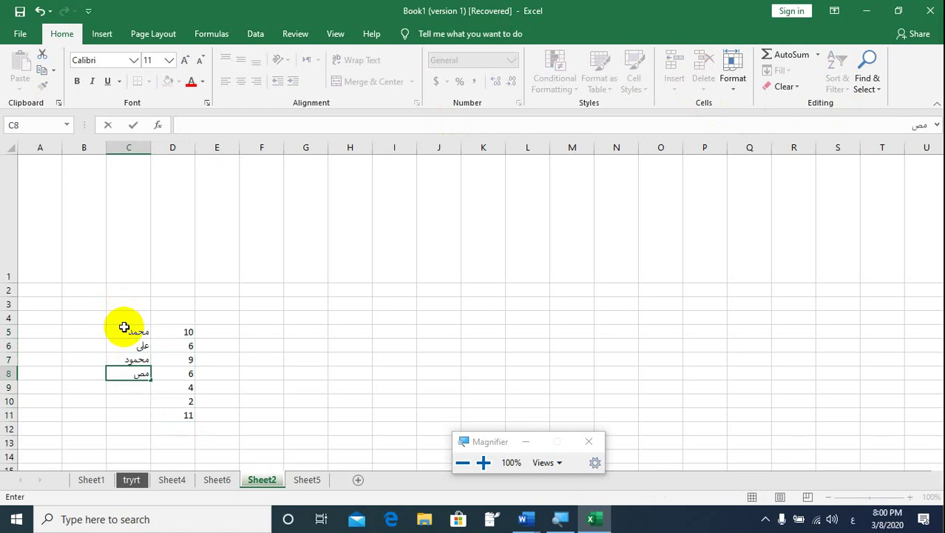
# Fill cells C8 to C11 with first names, completing the name column beside the numbers.
pyautogui.write('طفى')
pyautogui.press('Return')
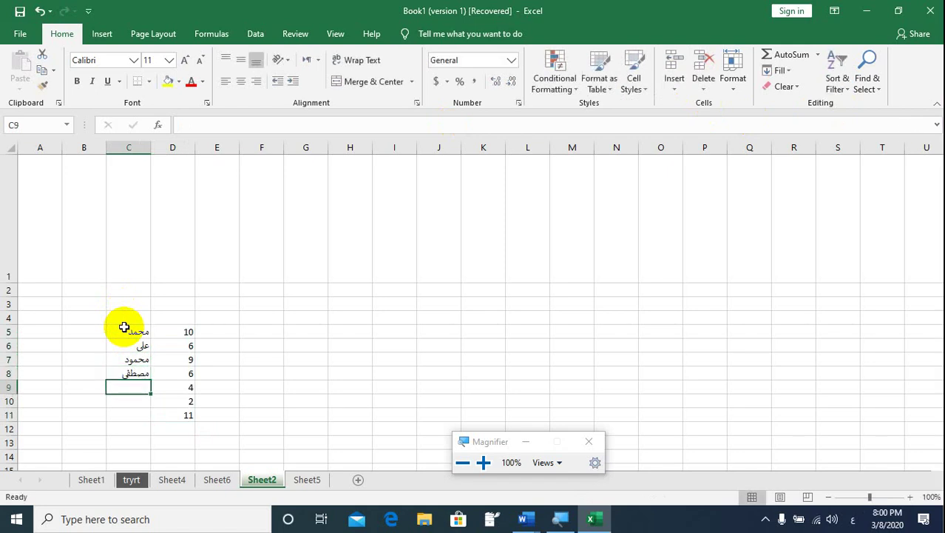
pyautogui.write('كريم')
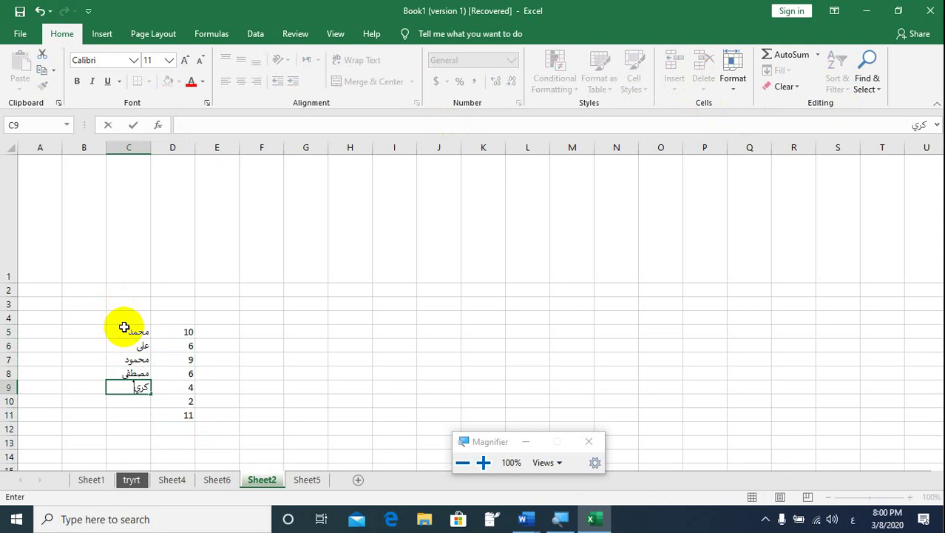
pyautogui.press('Return')
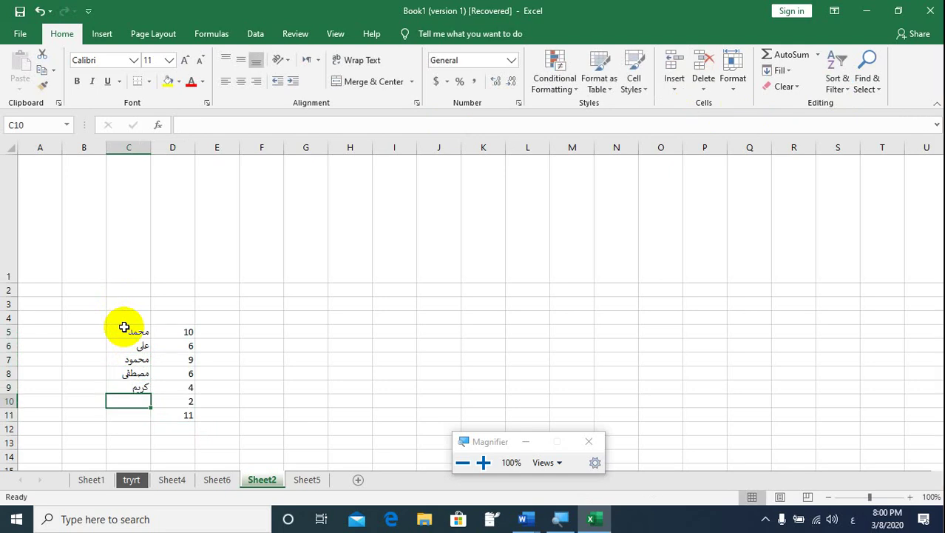
pyautogui.write('احمد')
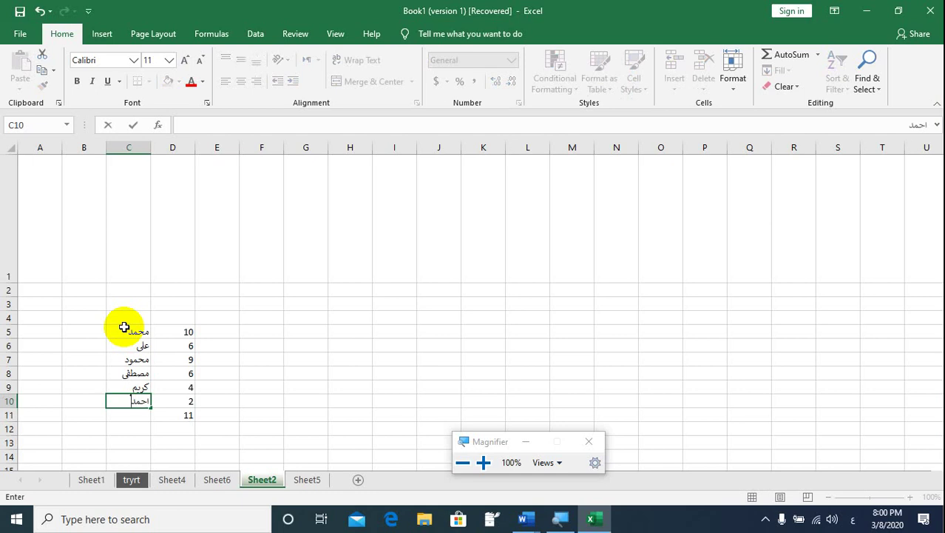
pyautogui.press('Return')
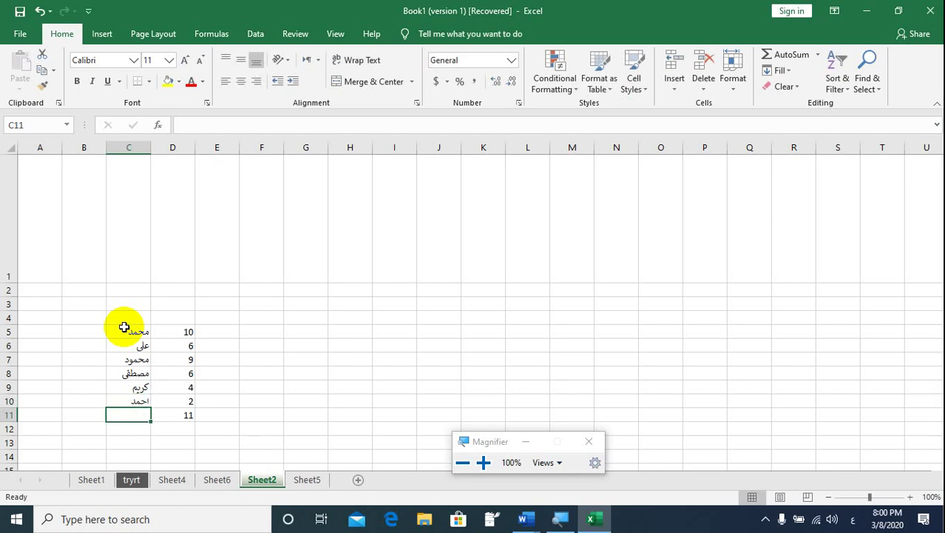
pyautogui.press('F2')
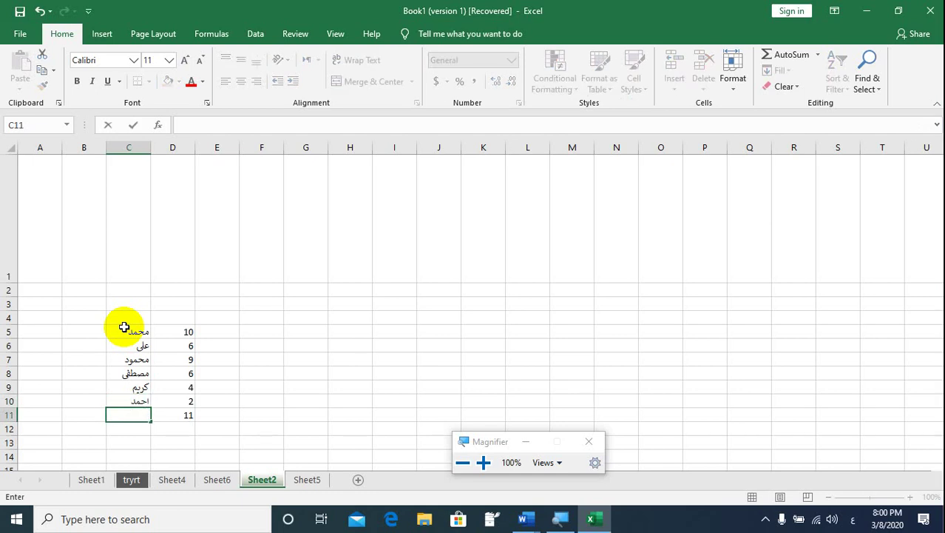
pyautogui.write('عبد الرحمن')
# Sort D5:D11 from smallest to largest with the selection expanded to the adjacent names, and undo the sort.
pyautogui.moveTo(125, 327); pyautogui.dragTo(176, 423)
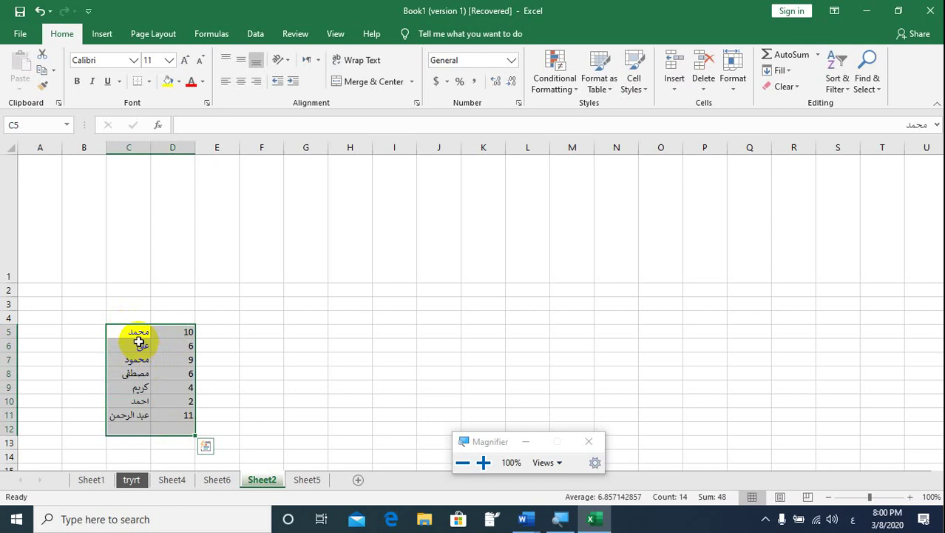
pyautogui.moveTo(137, 337); pyautogui.dragTo(178, 415)
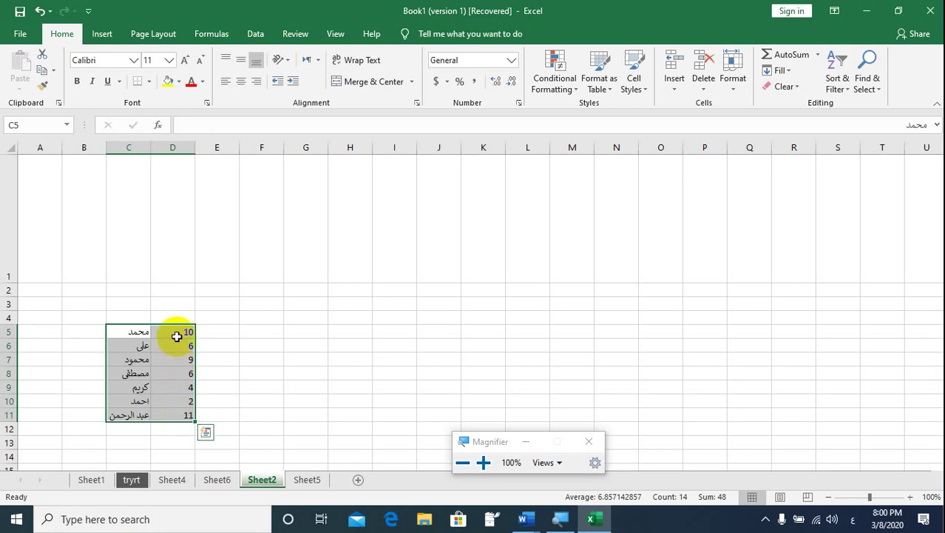
pyautogui.moveTo(178, 331); pyautogui.dragTo(176, 413)
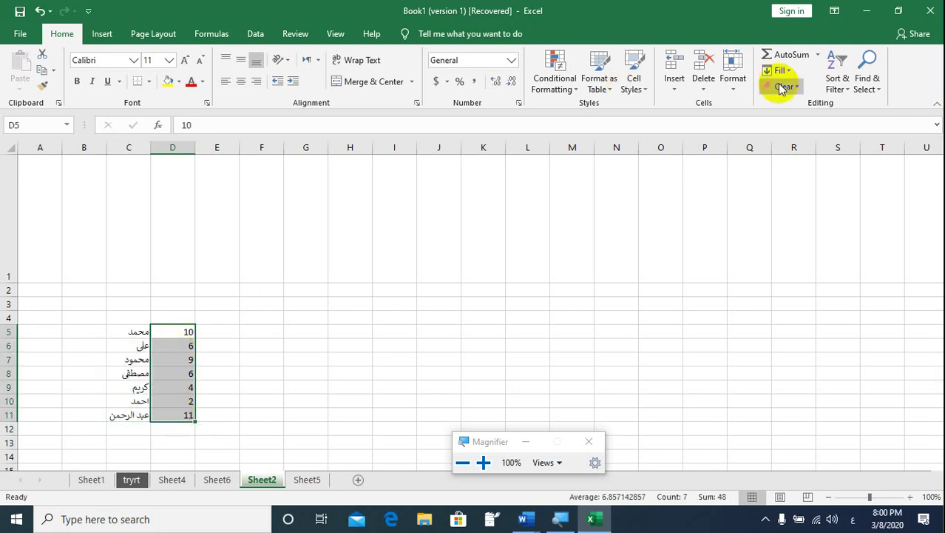
pyautogui.click(821, 87)
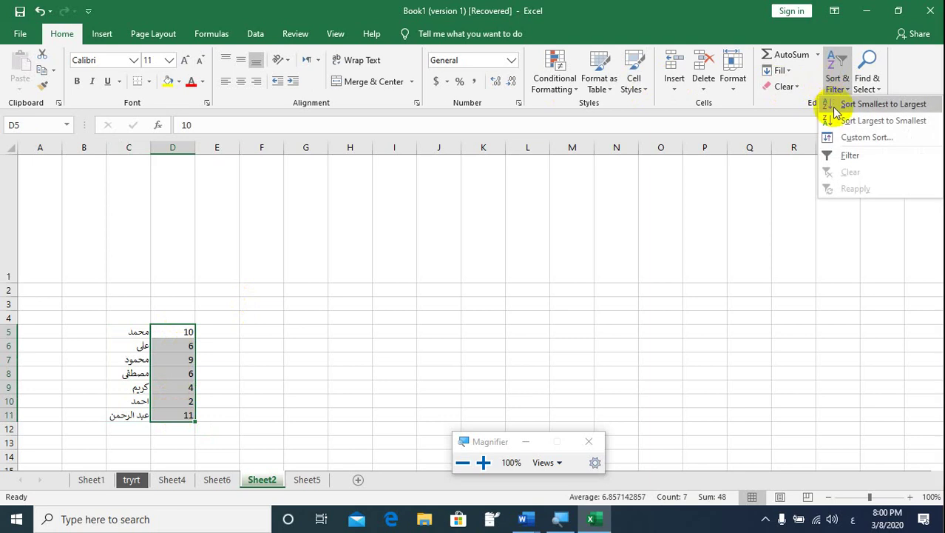
pyautogui.click(835, 108)
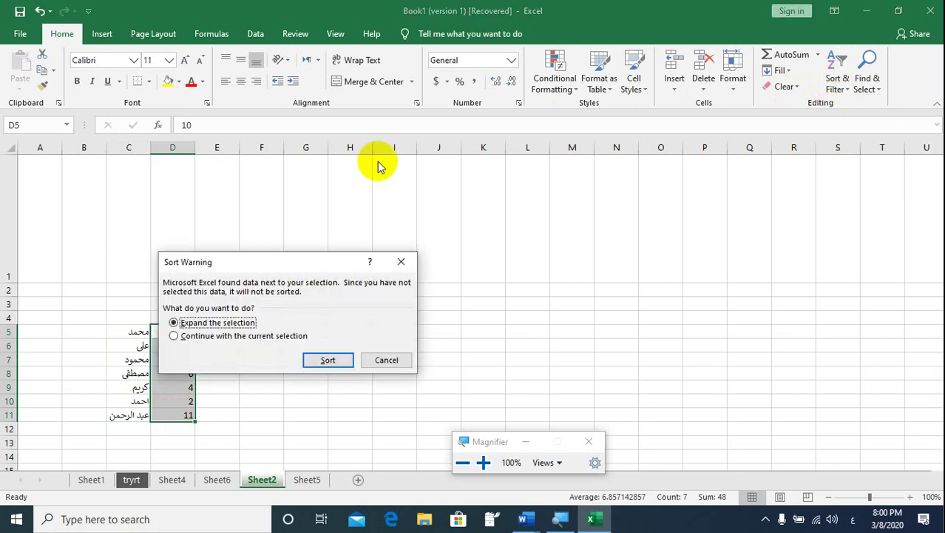
pyautogui.click(246, 259)
pyautogui.moveTo(246, 259); pyautogui.dragTo(284, 196)
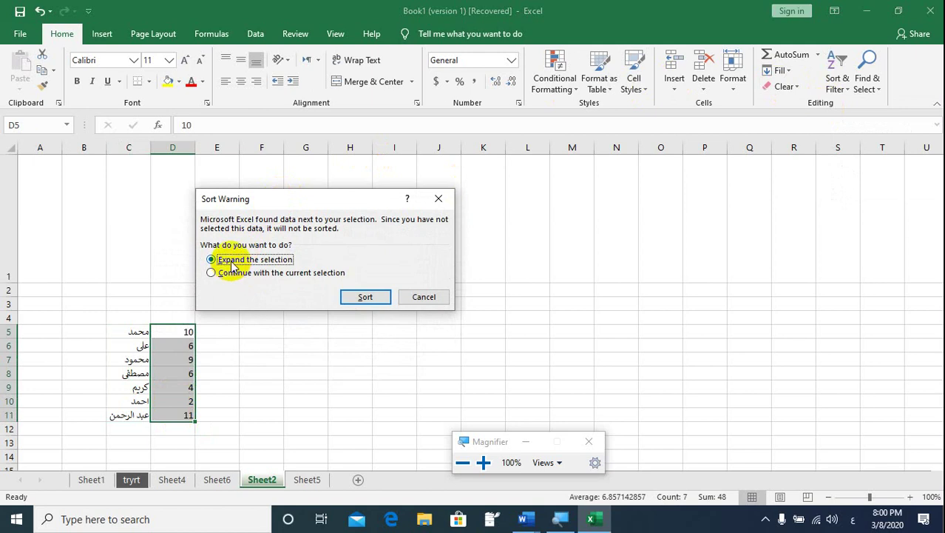
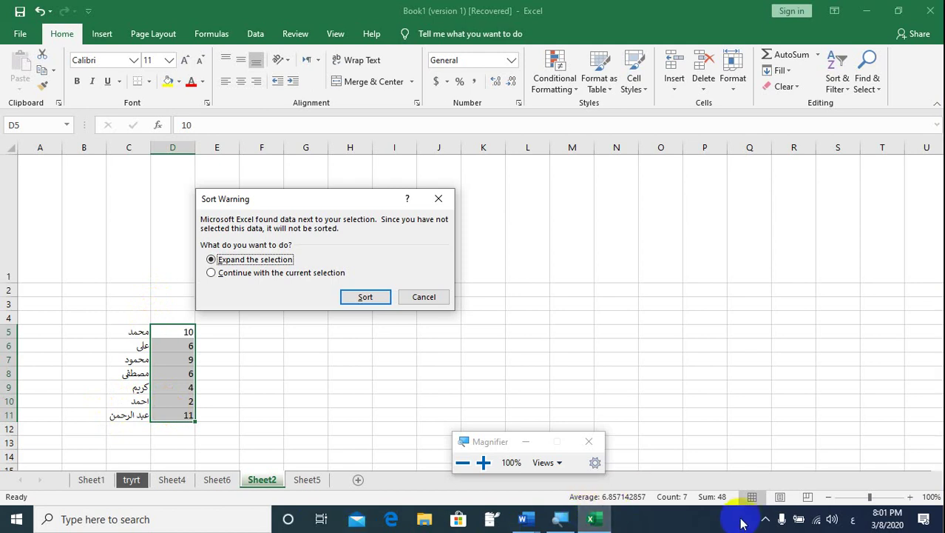
pyautogui.click(767, 520)
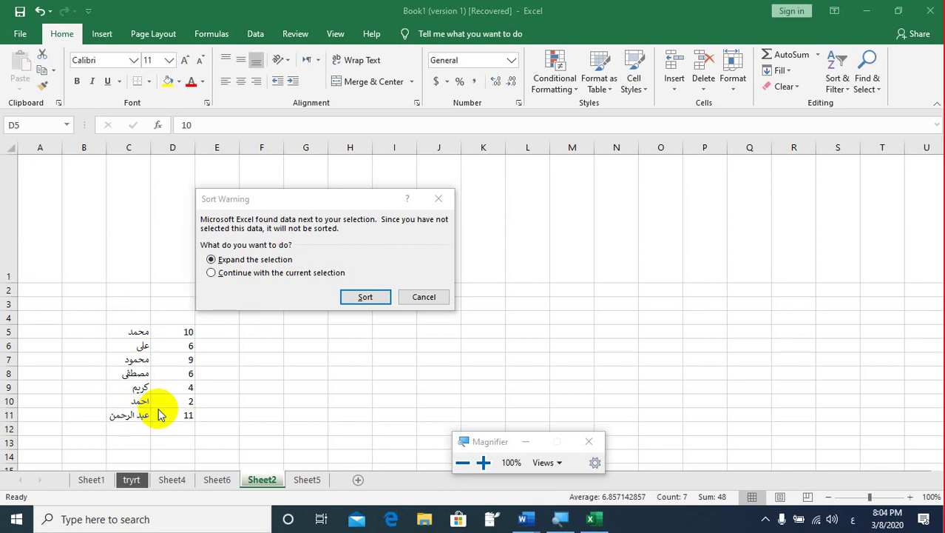
pyautogui.click(364, 298)
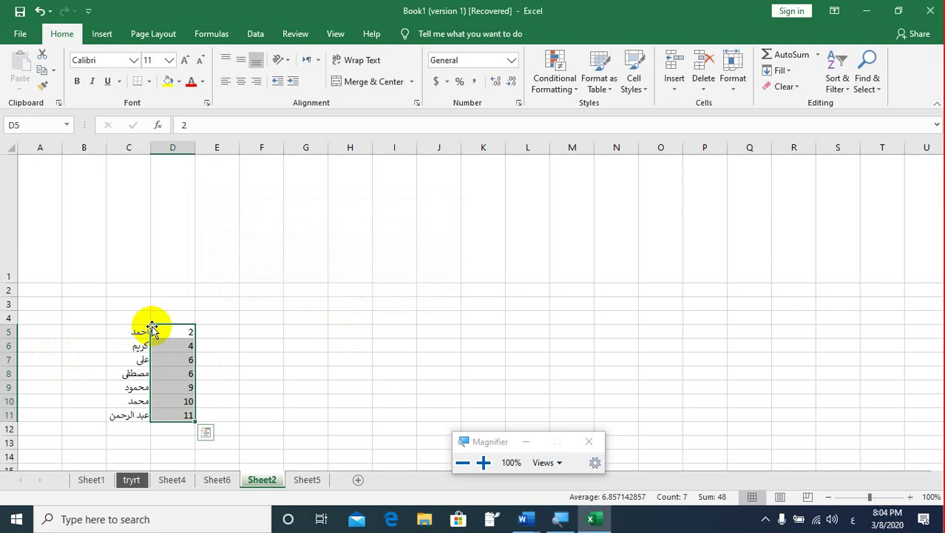
pyautogui.click(484, 462)
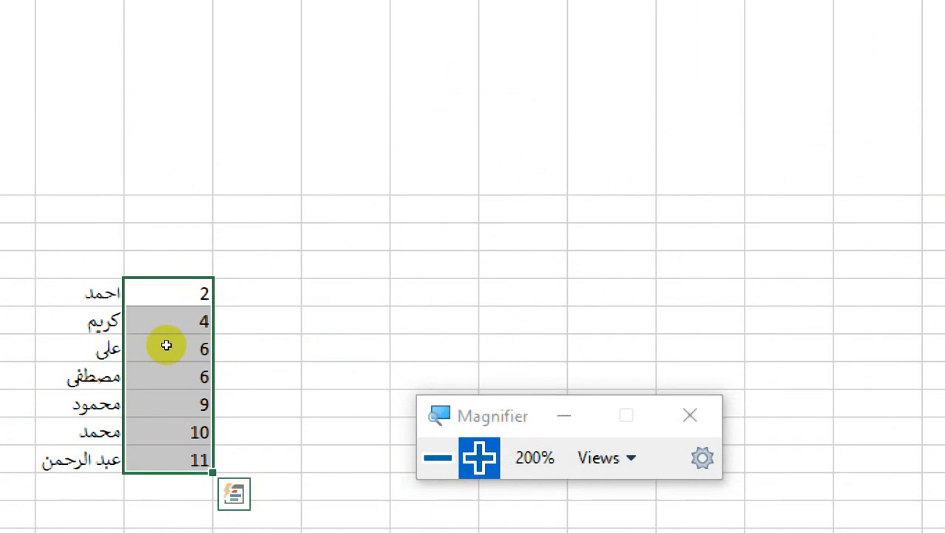
pyautogui.hotkey('ctrl', 'z')
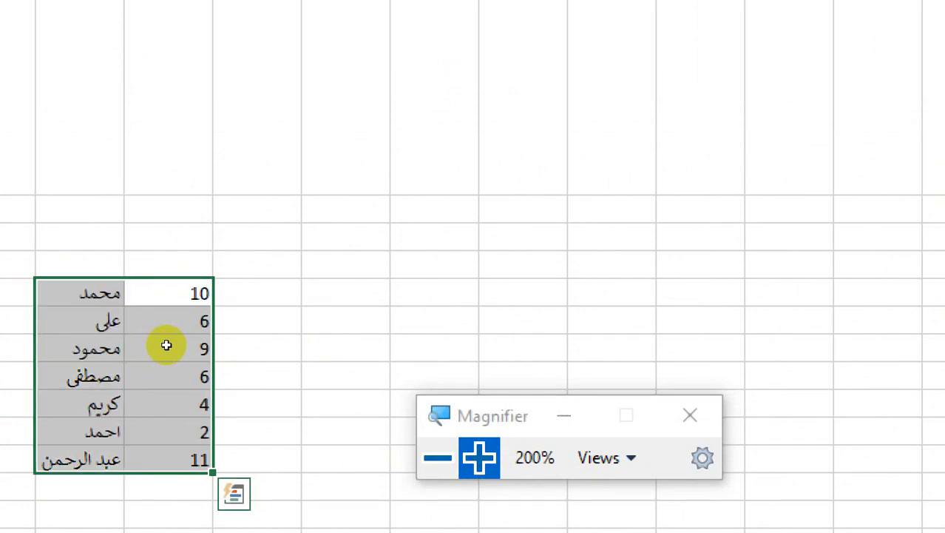
# Sort D5:D11 from smallest to largest, continuing with the current selection only so the names stay out of the sort.
pyautogui.moveTo(167, 293); pyautogui.dragTo(175, 417)
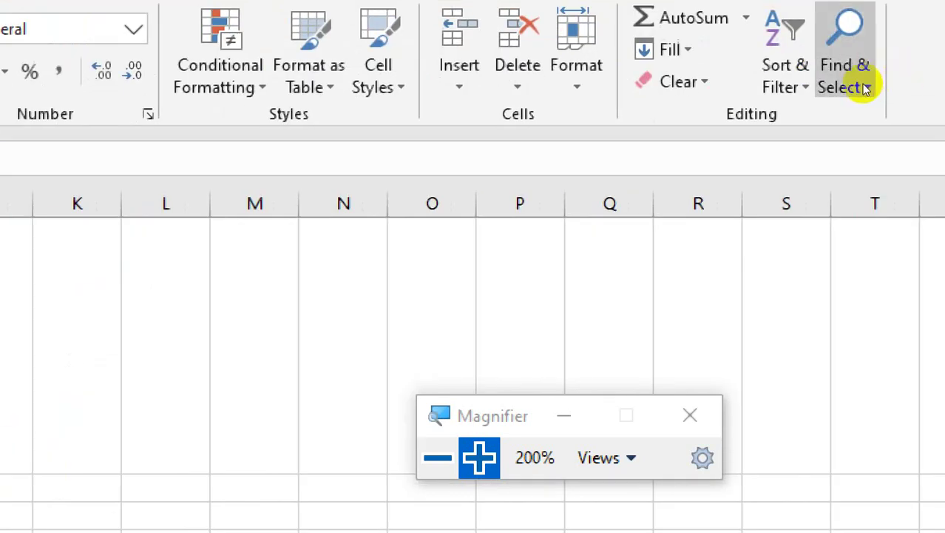
pyautogui.click(785, 74)
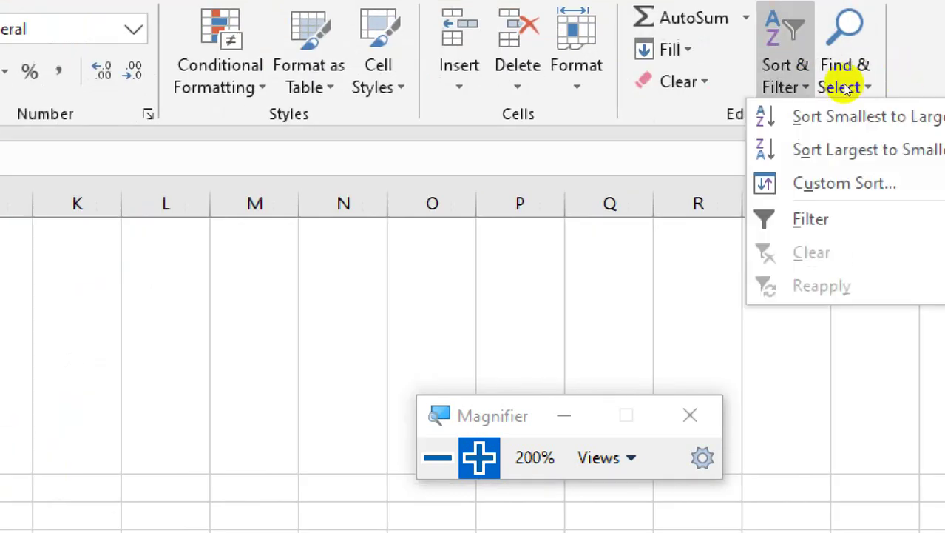
pyautogui.click(839, 114)
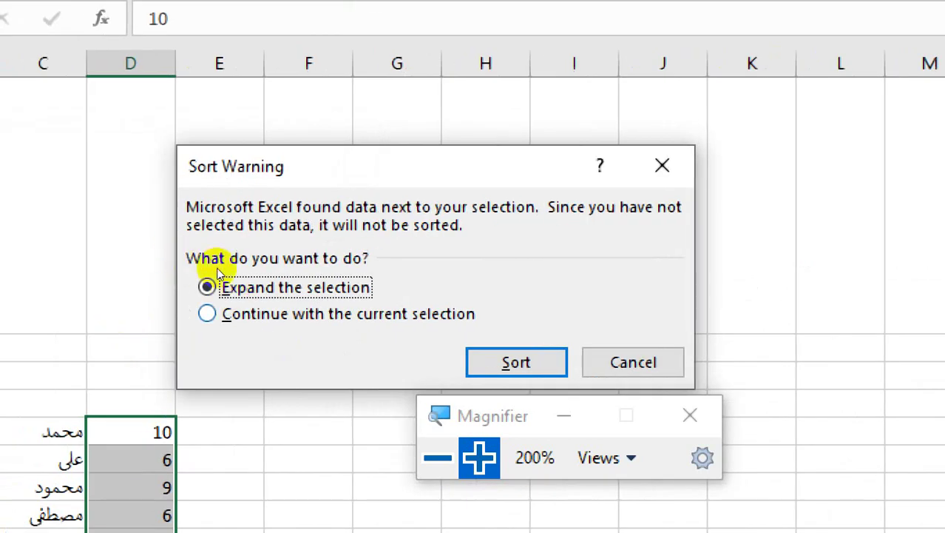
pyautogui.press('Down')
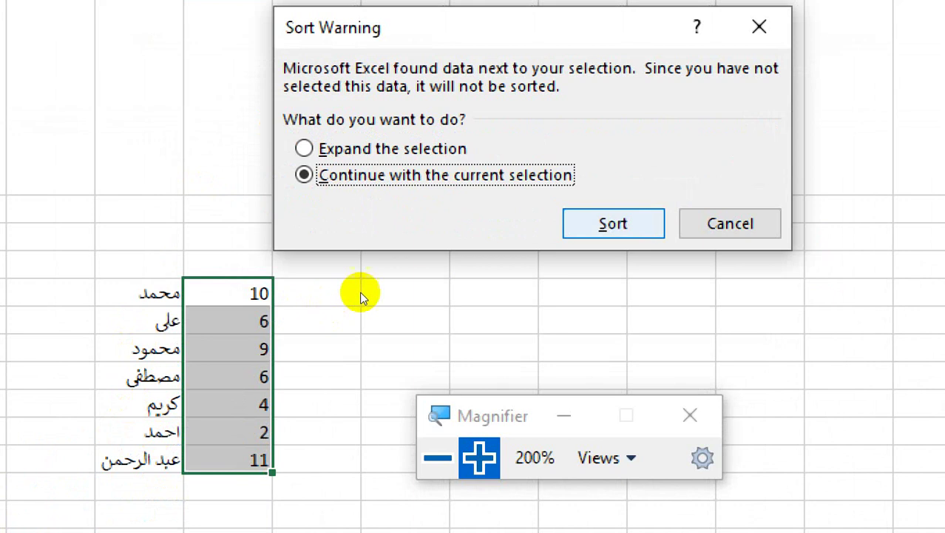
pyautogui.press('Return')
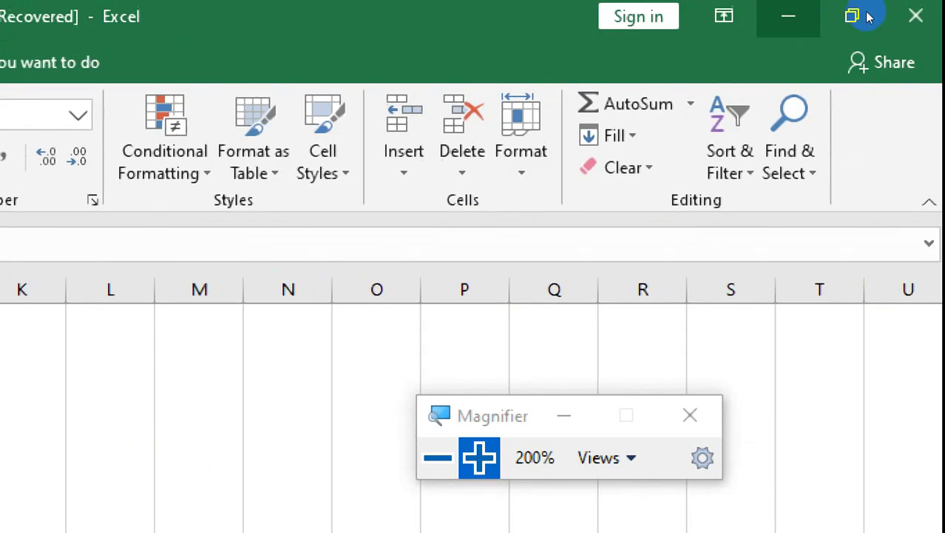
pyautogui.click(731, 161)
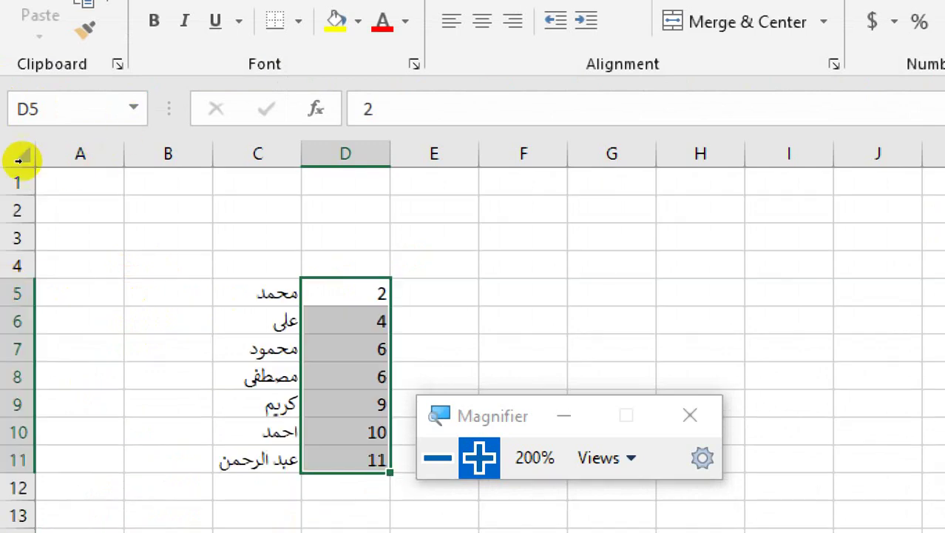
# Enter the header "الاسم" in cell A1.
pyautogui.hotkey('ctrl', 'Home')
pyautogui.write('ال')
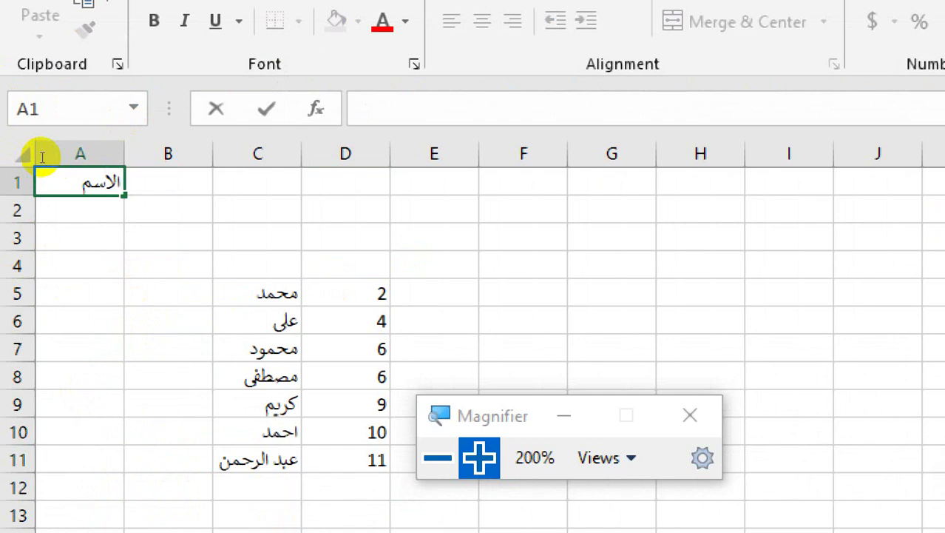
pyautogui.write('اسم')
pyautogui.press('Tab')
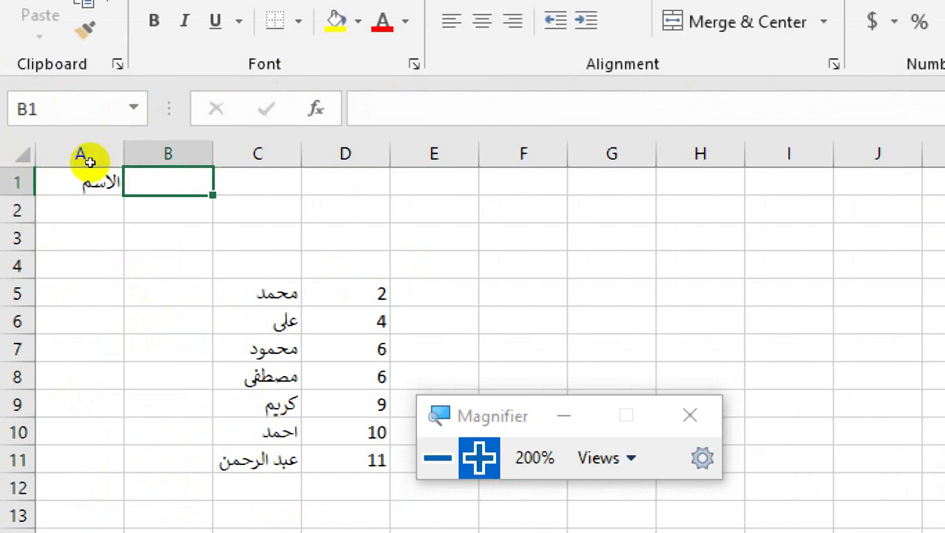
# Close the ByteFence notification and start a blank workbook with the header "الاسم" in cell A1.
pyautogui.press('super+d')
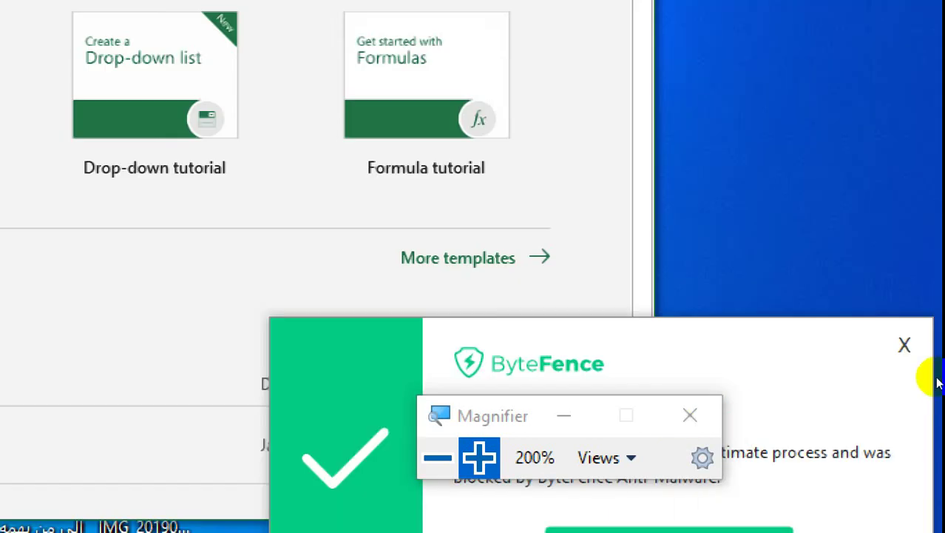
pyautogui.click(904, 345)
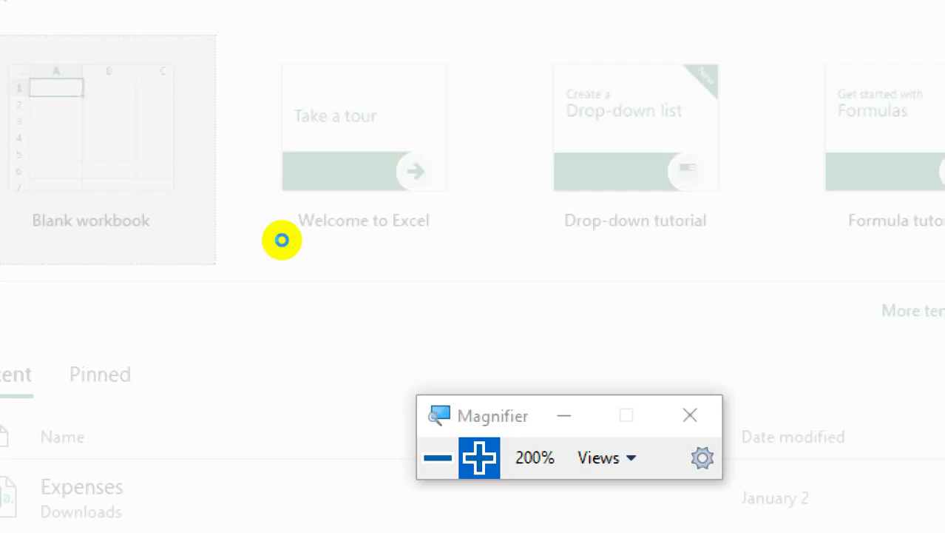
pyautogui.click(247, 247)
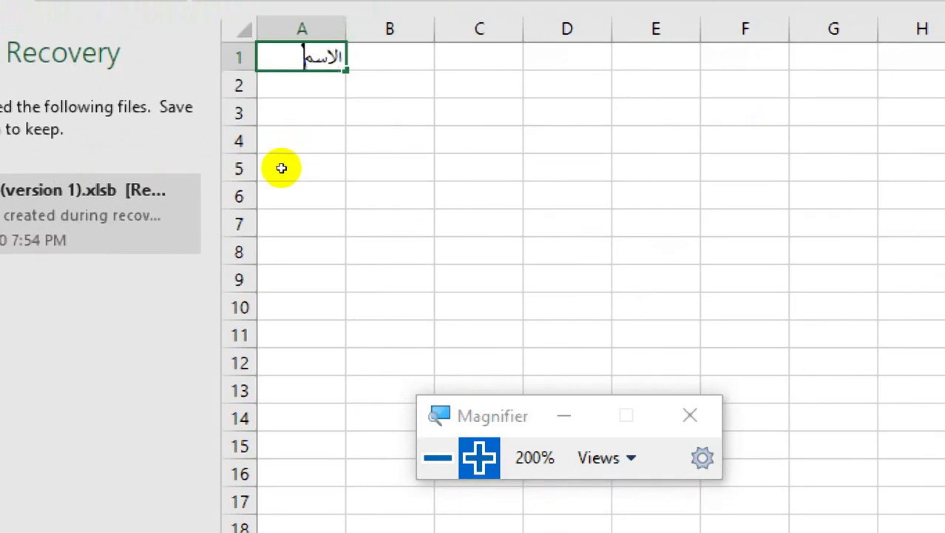
pyautogui.press('Tab')
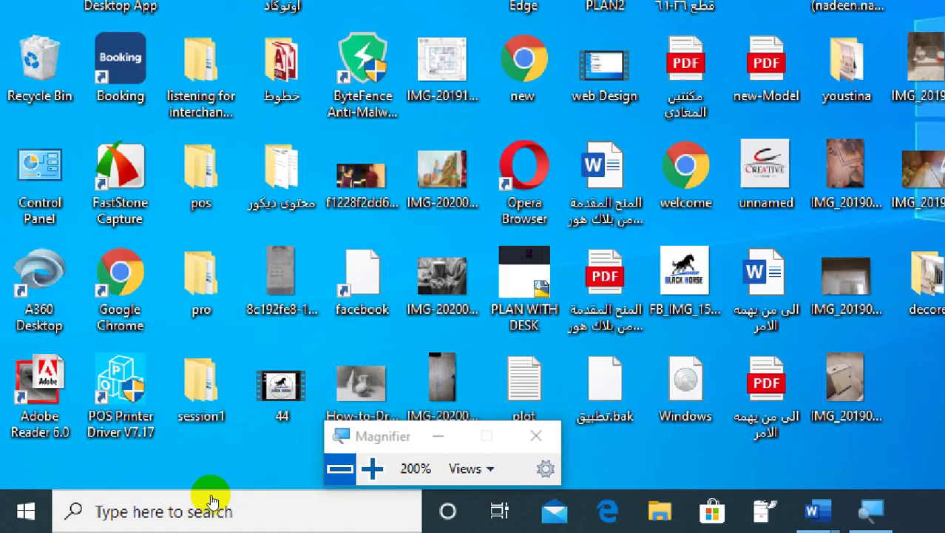
# Reset the Magnifier to 100% and search Windows for "ex" to launch Excel.
pyautogui.click(340, 468)
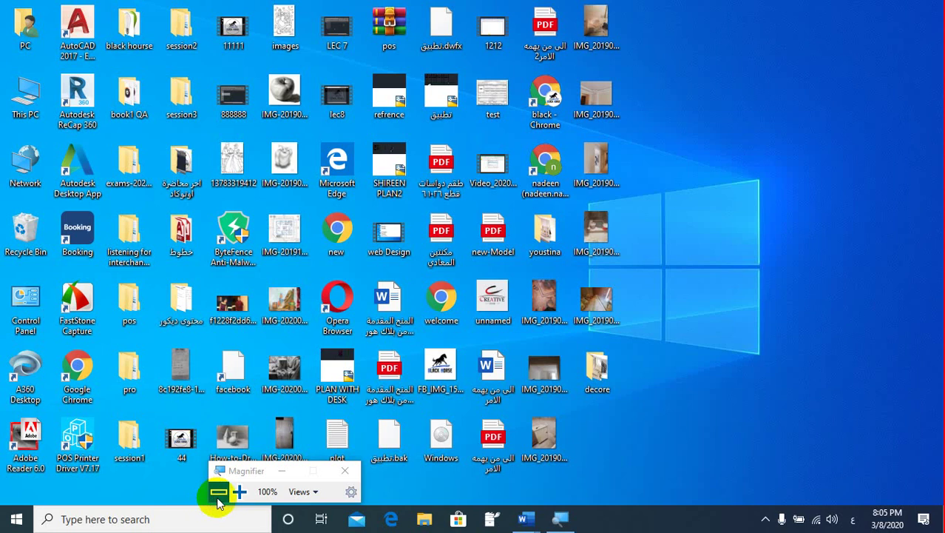
pyautogui.click(26, 511)
pyautogui.write('ثث')
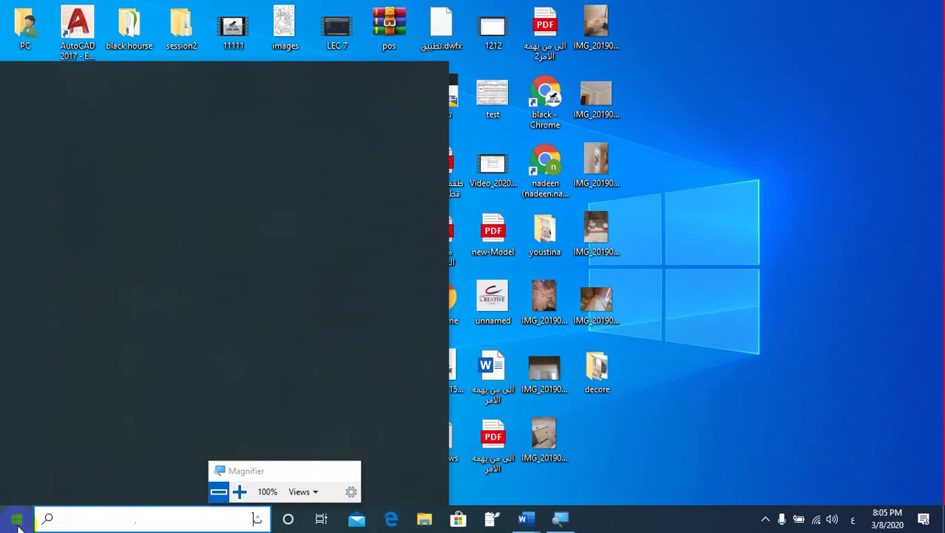
pyautogui.press('BackSpace')
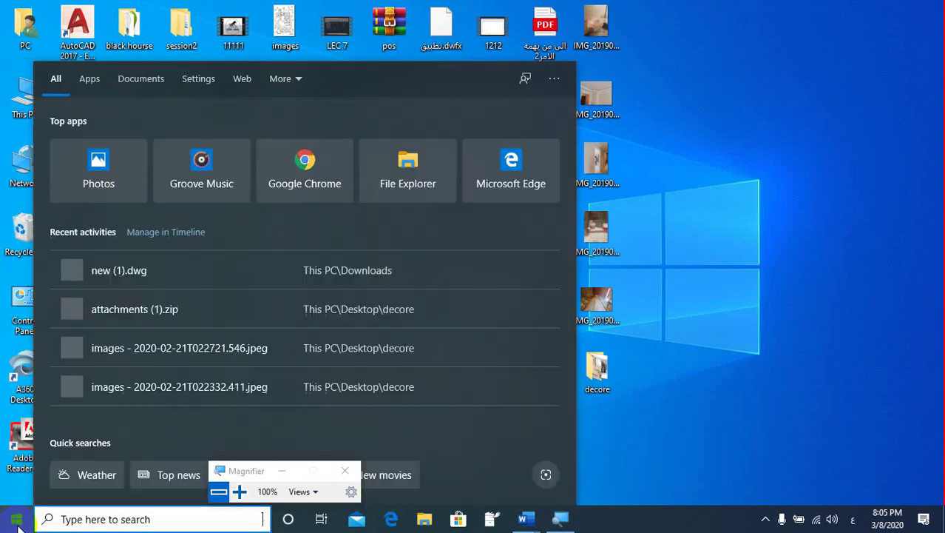
pyautogui.hotkey('alt', 'shift')
pyautogui.write('ex')
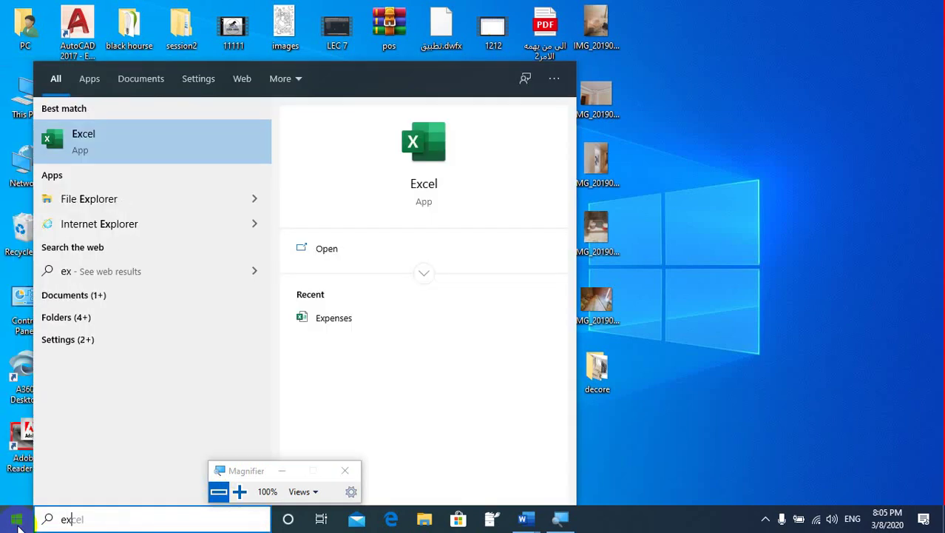
pyautogui.click(93, 155)
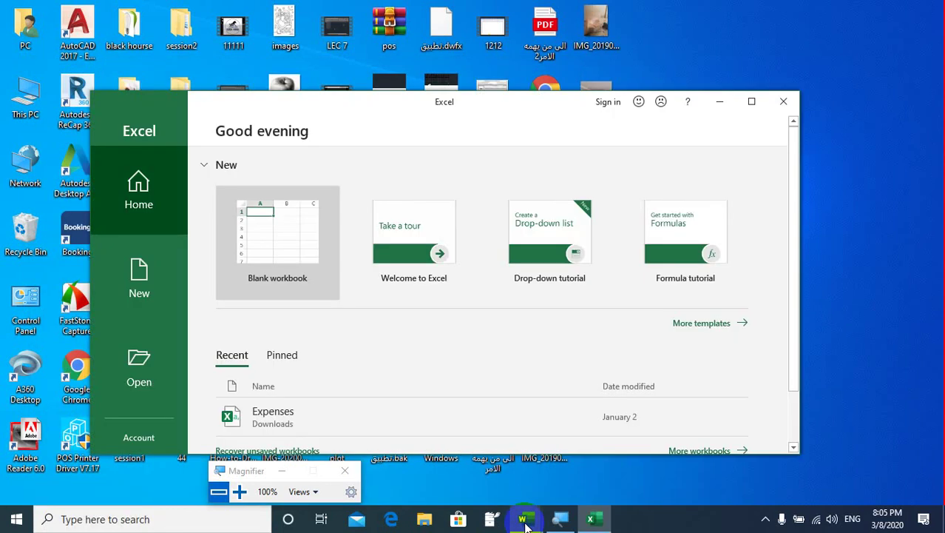
pyautogui.moveTo(525, 520)
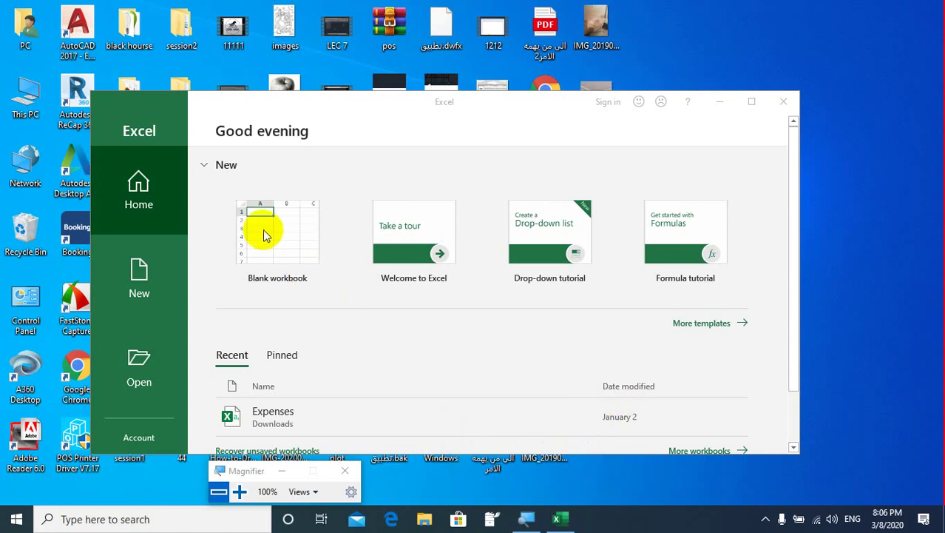
# Start a blank workbook in a maximized window and open the recovered file Book1 (version 1).xlsb.
pyautogui.click(265, 229)
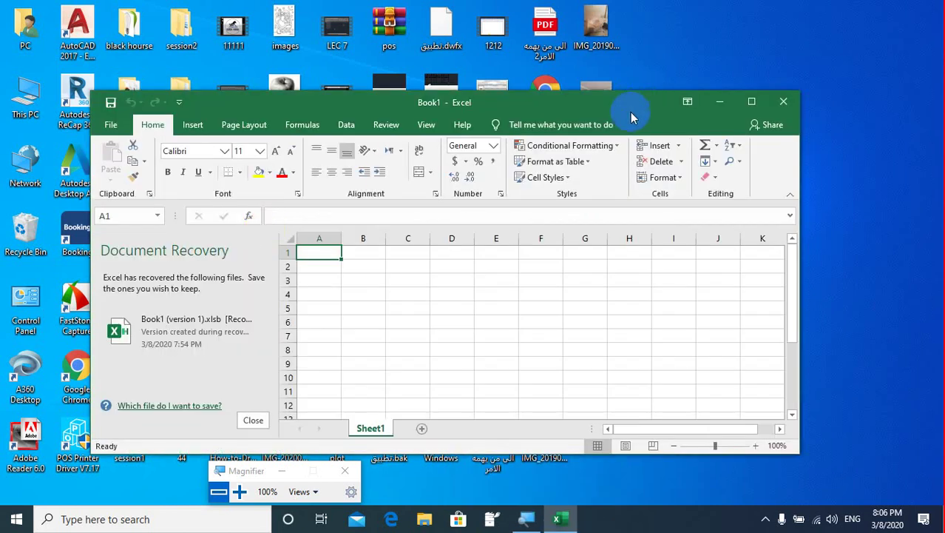
pyautogui.click(752, 101)
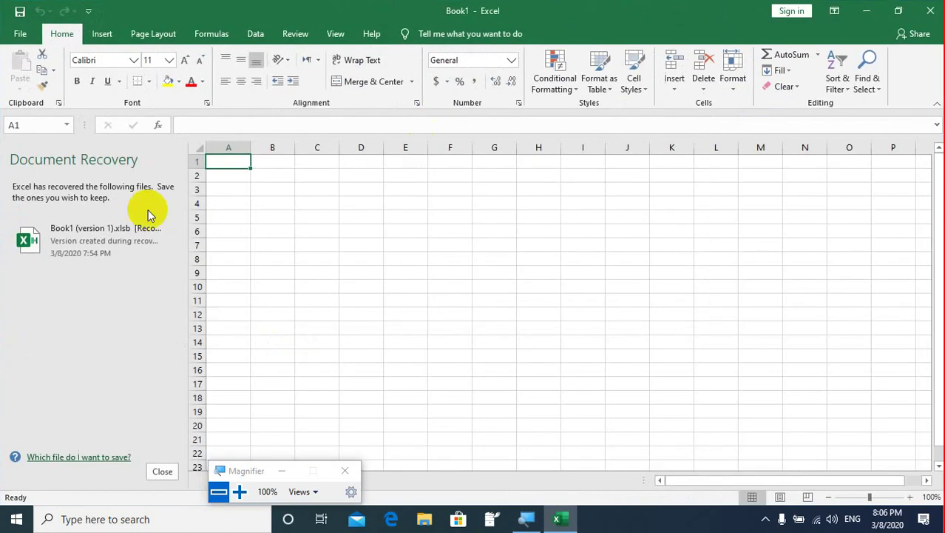
pyautogui.click(88, 243)
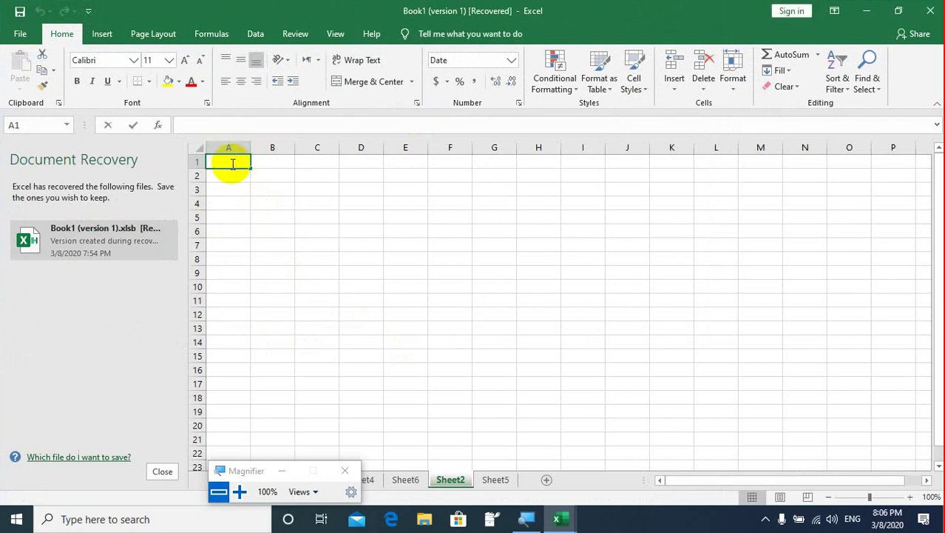
# Enter the headers "الاسم" in cell A1 and "الرقم" in cell B1 of Sheet2, using Arabic input.
pyautogui.write('hgh')
pyautogui.press('BackSpace')
pyautogui.press('BackSpace')
pyautogui.press('BackSpace')
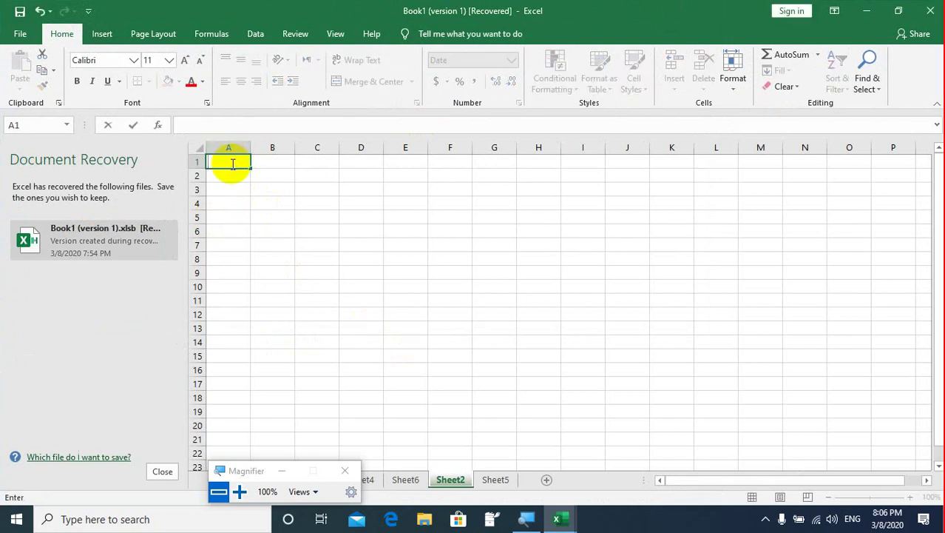
pyautogui.hotkey('alt', 'shift')
pyautogui.write('الاسم')
pyautogui.click(271, 160)
pyautogui.write('الرث')
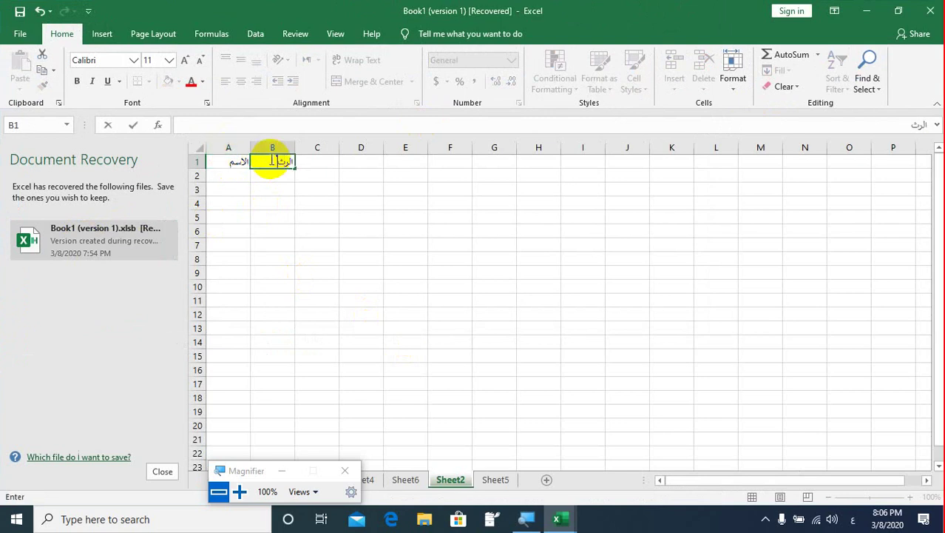
pyautogui.press('BackSpace')
# Enter three different first names in cells A2 to A4 under the "الاسم" header.
pyautogui.click(232, 176)
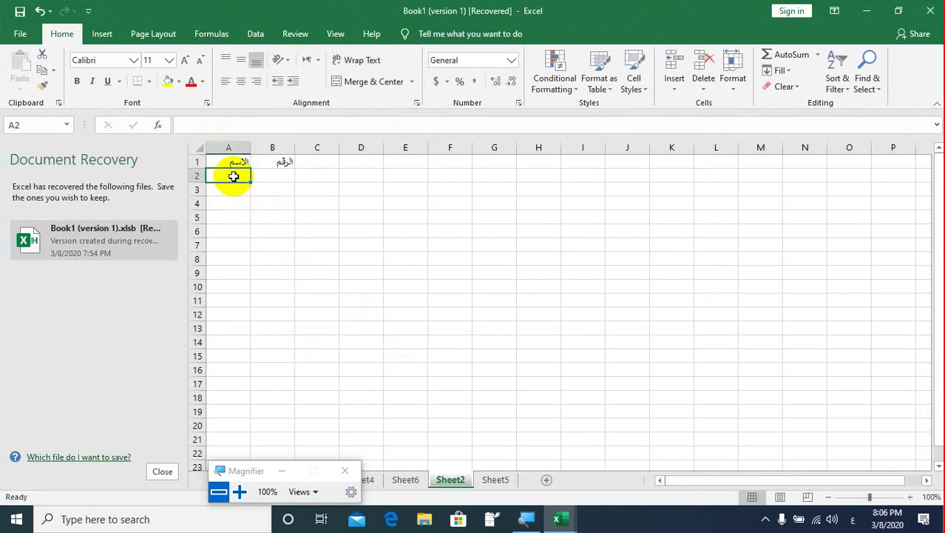
pyautogui.write('محمد')
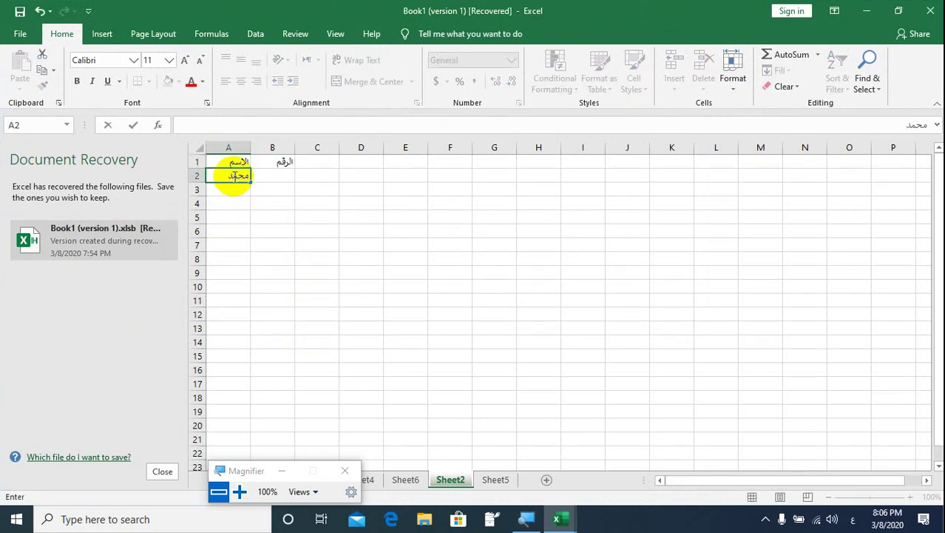
pyautogui.press('Return')
pyautogui.write('احم')
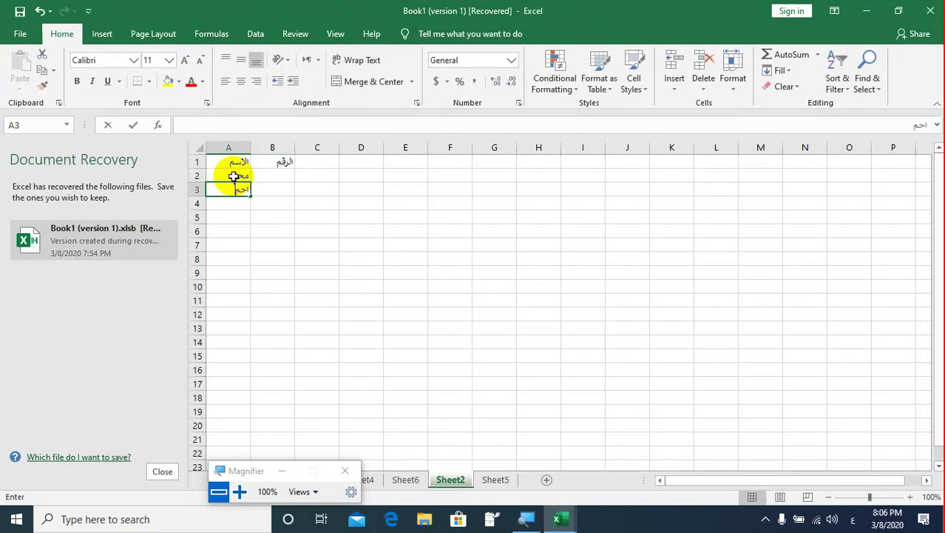
pyautogui.write('د')
pyautogui.press('Return')
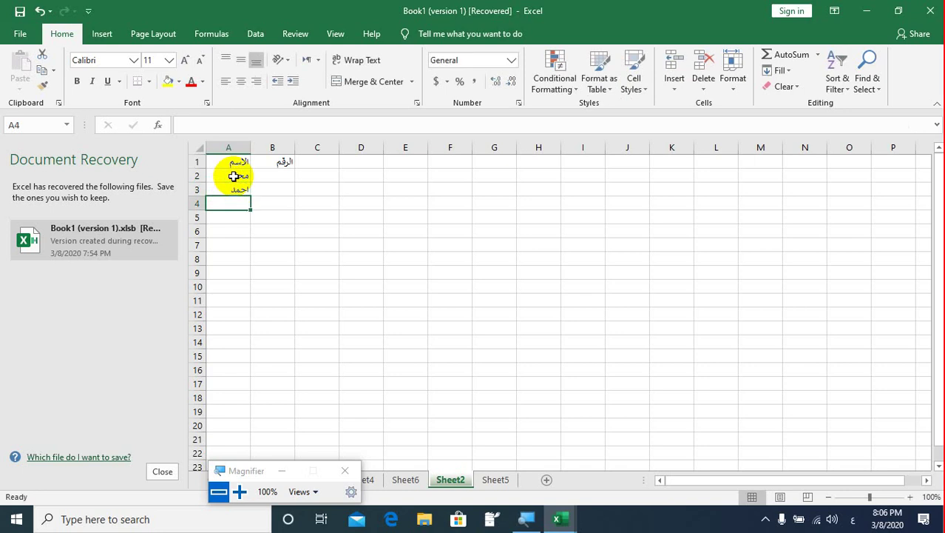
pyautogui.write('مث')
pyautogui.press('BackSpace')
pyautogui.press('BackSpace')
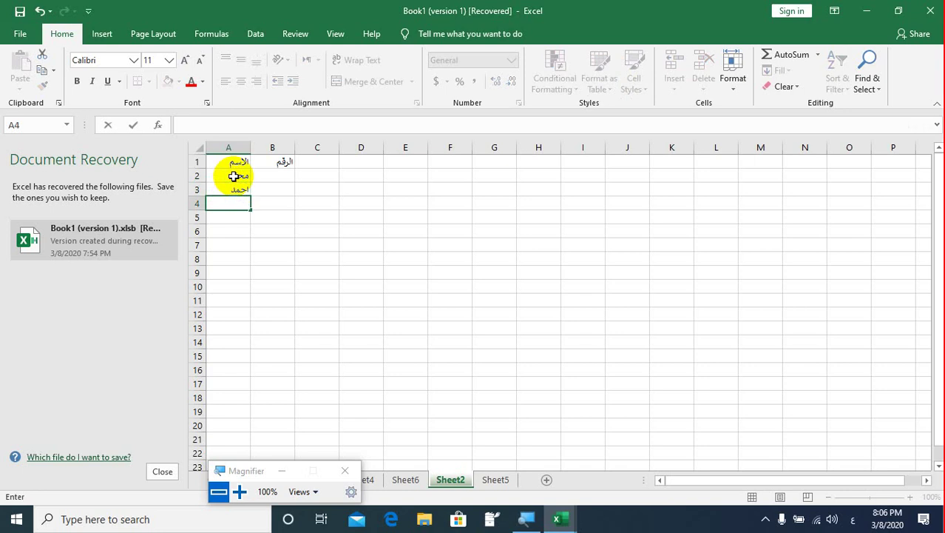
pyautogui.write('مض')
pyautogui.press('BackSpace')
pyautogui.write('صطفى')
# Magnify the screen to 200% and fill the three names in A2:A4 down to A12.
pyautogui.moveTo(233, 176); pyautogui.dragTo(234, 203)
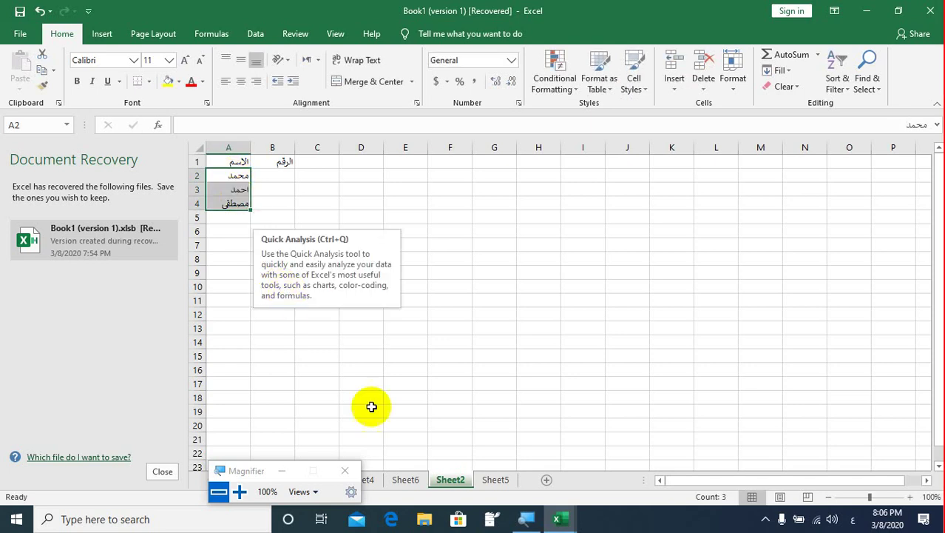
pyautogui.click(239, 491)
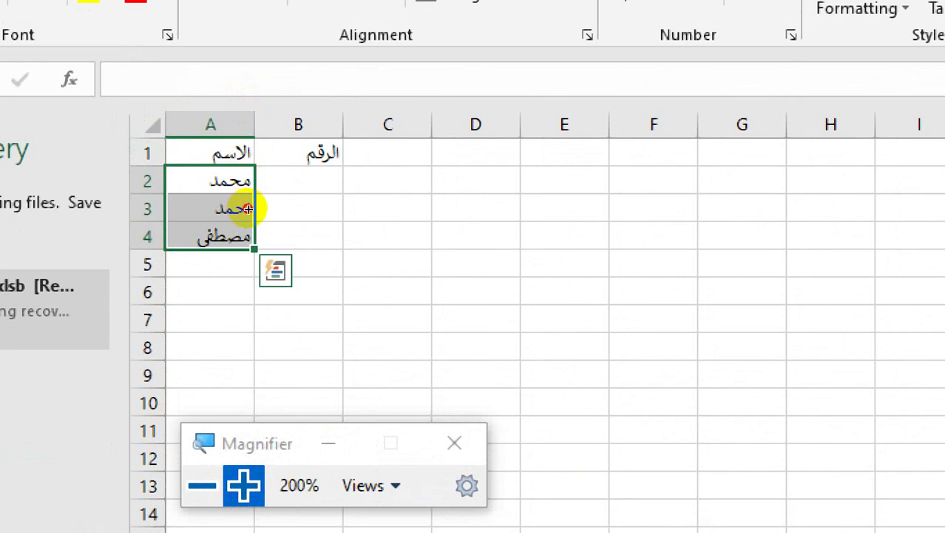
pyautogui.moveTo(253, 250); pyautogui.dragTo(238, 328)
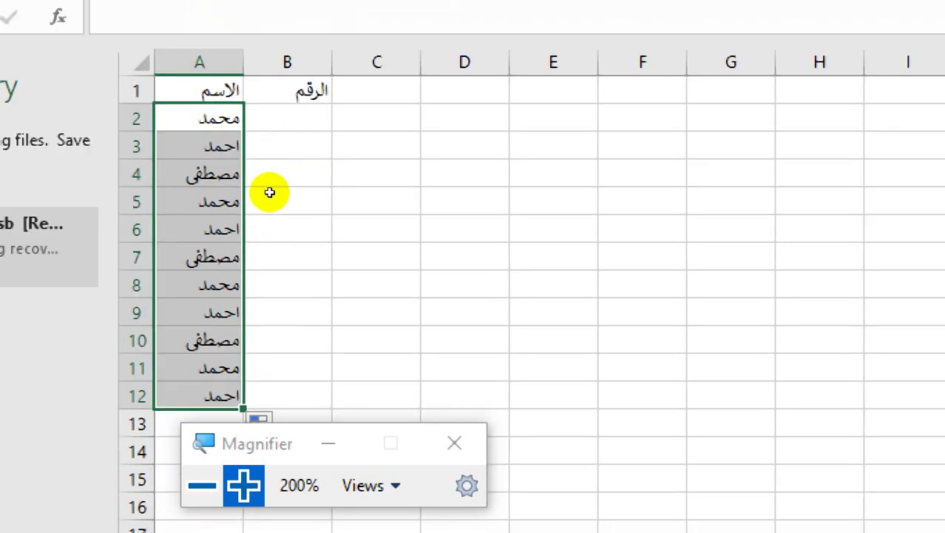
pyautogui.click(268, 191)
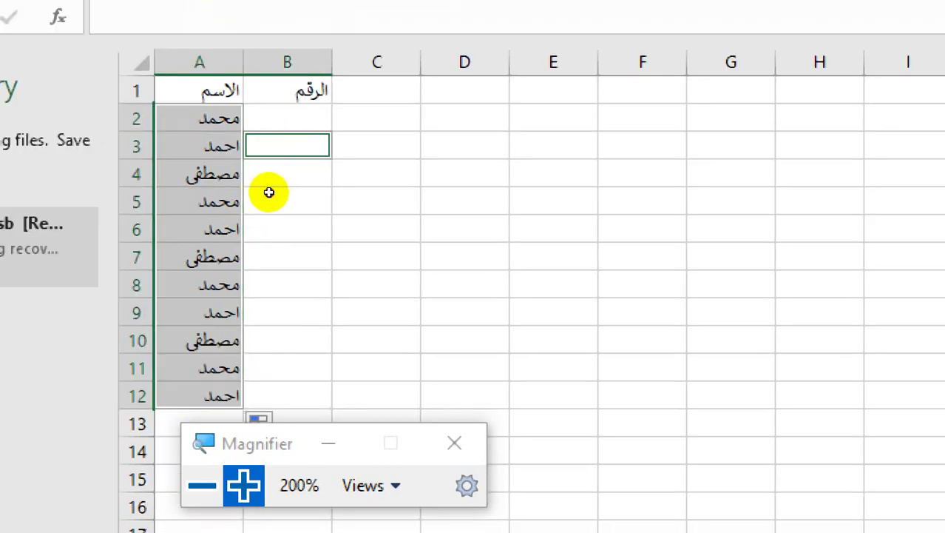
pyautogui.hotkey('ctrl', 'z')
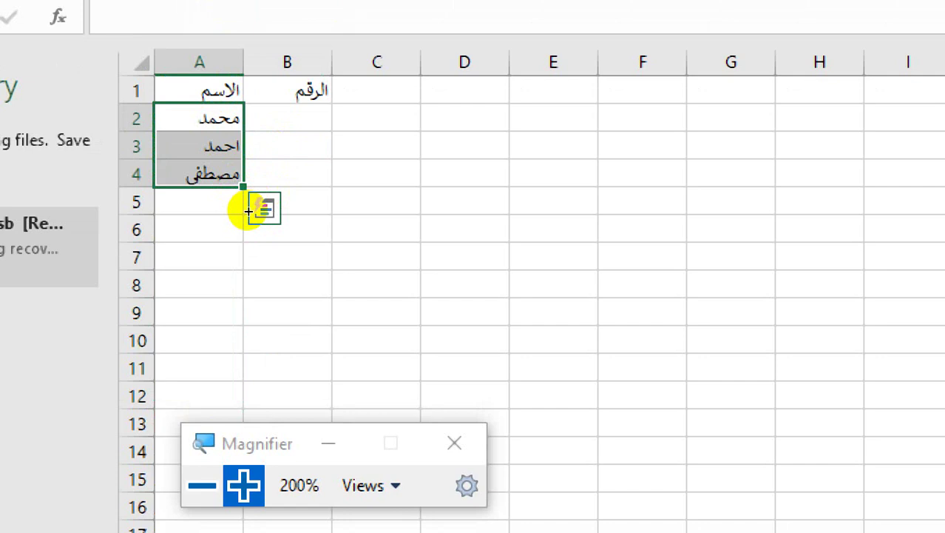
pyautogui.moveTo(243, 187); pyautogui.dragTo(232, 317)
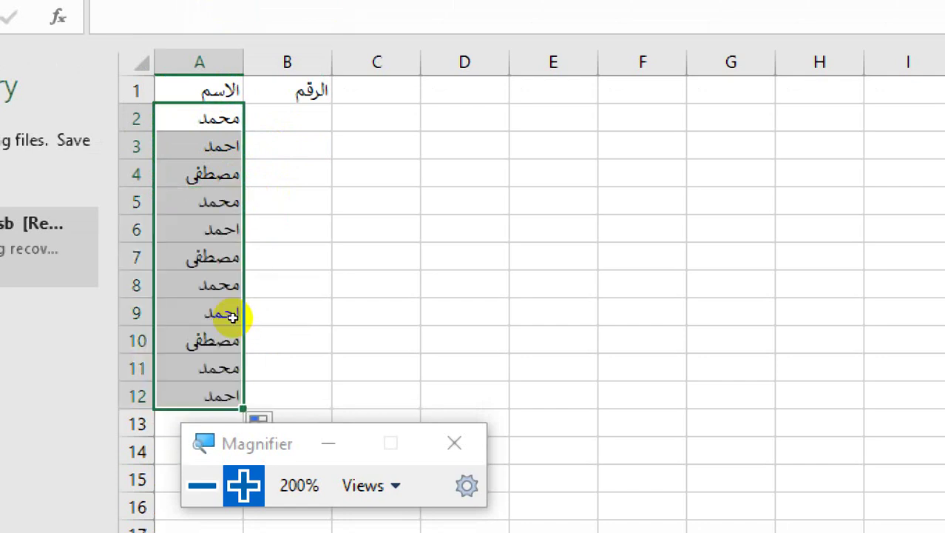
# Enter 12 in cell B2 as the first value under the "الرقم" header.
pyautogui.click(262, 170)
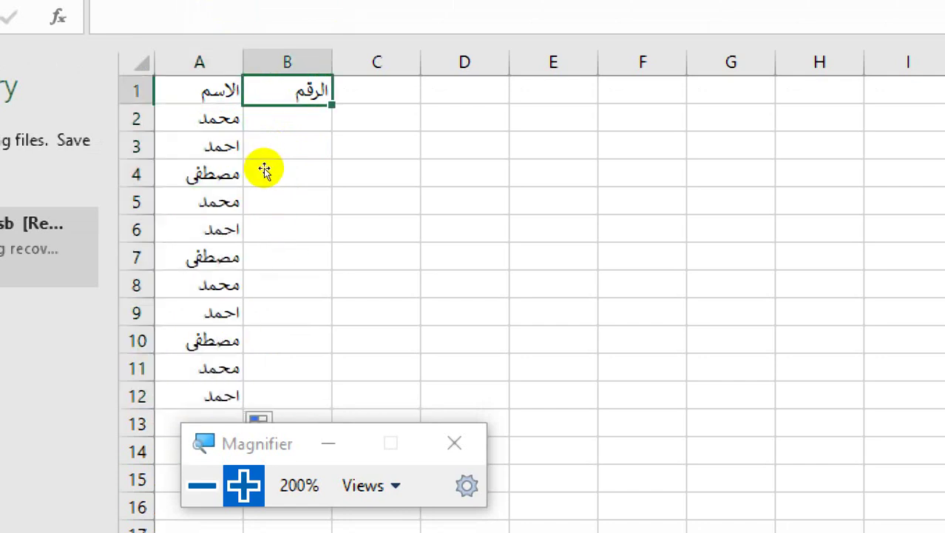
pyautogui.press('Down')
pyautogui.write('12')
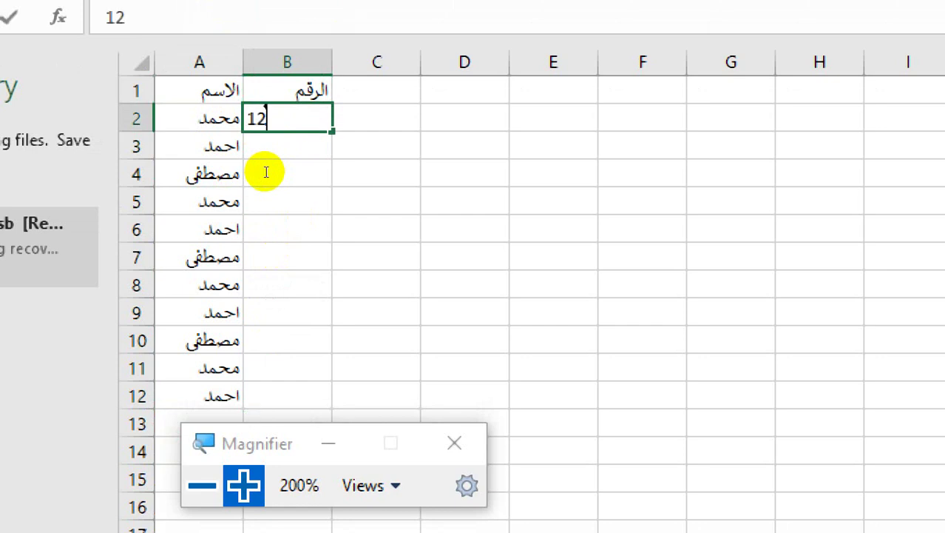
pyautogui.press('Return')
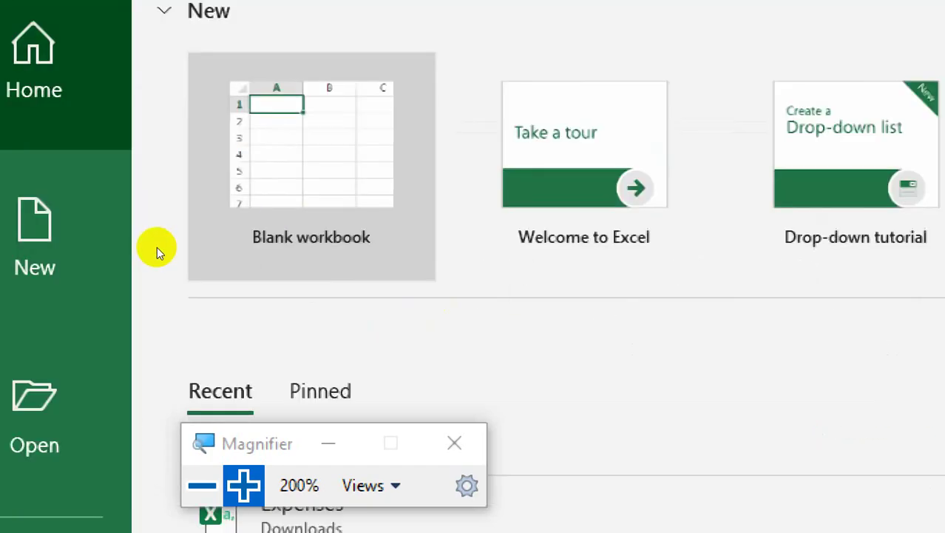
# Start a blank workbook and open the recovered file Book1 (version 1).xlsb.
pyautogui.click(270, 231)
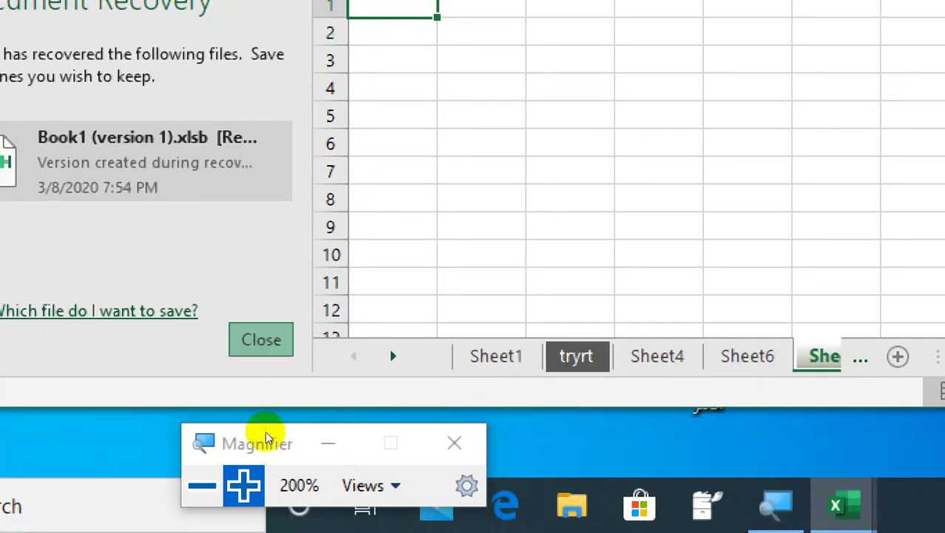
pyautogui.press('Return')
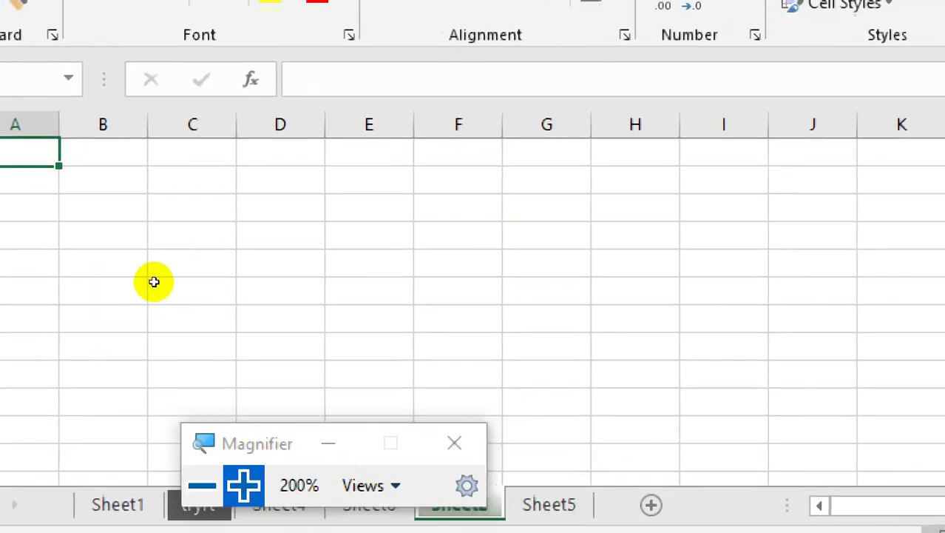
# Turn off the Magnifier and switch the recovered workbook to Sheet5.
pyautogui.hotkey('ctrl', 'pageup')
pyautogui.click(230, 446)
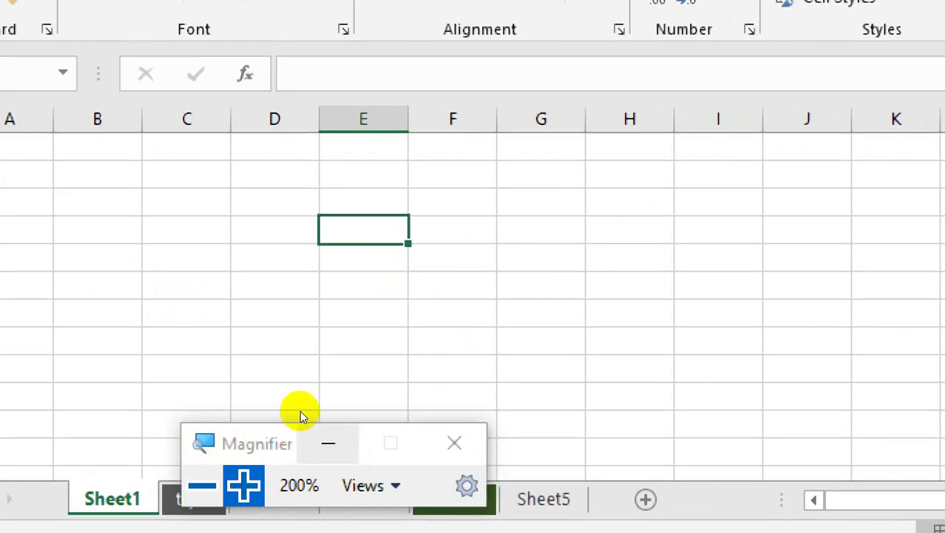
pyautogui.press('super+Escape')
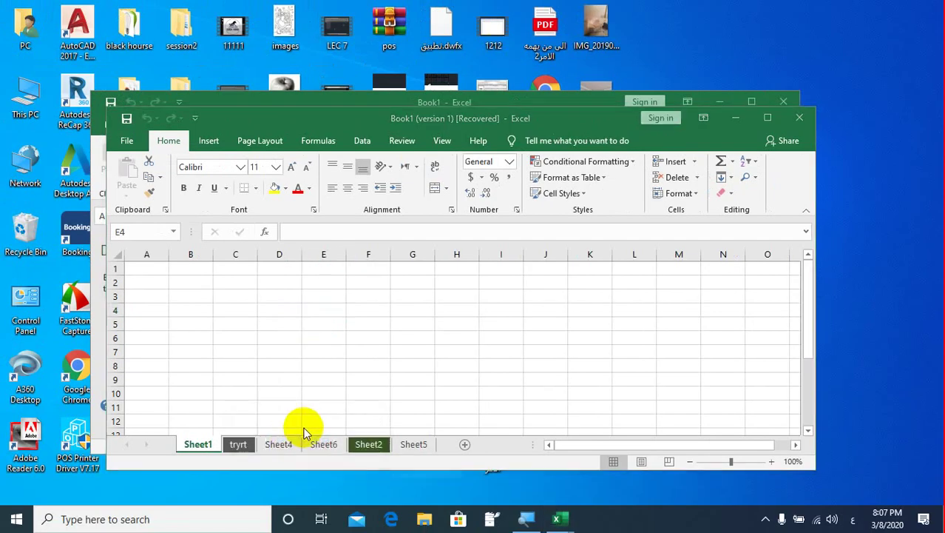
pyautogui.click(289, 444)
pyautogui.click(318, 444)
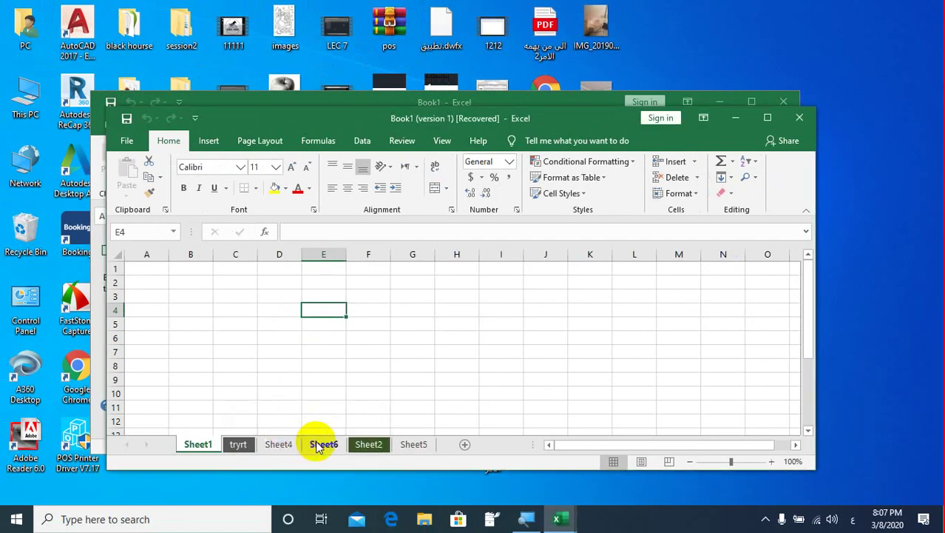
pyautogui.click(362, 443)
pyautogui.click(412, 444)
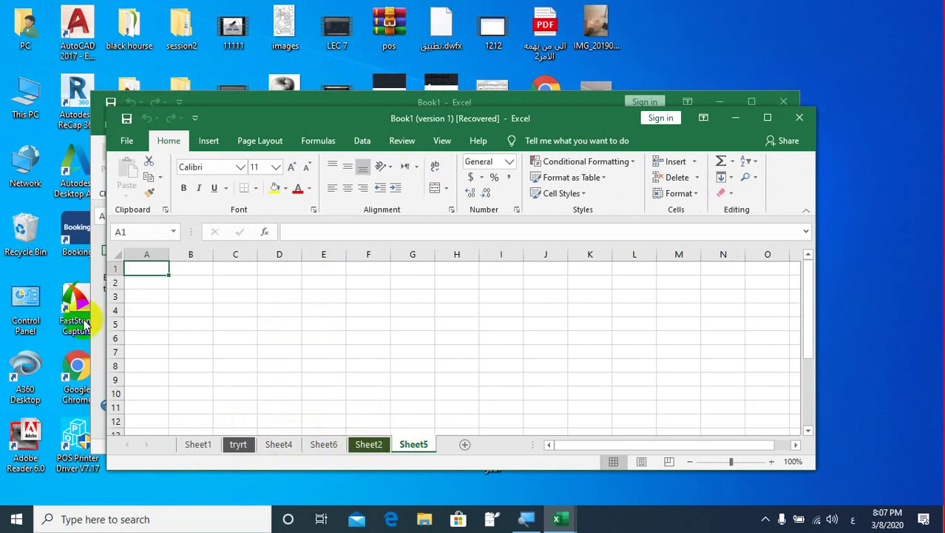
# Enter the headers "الاسم" in cell A1 and "الرقم" in cell B1 of Sheet5.
pyautogui.write('الس')
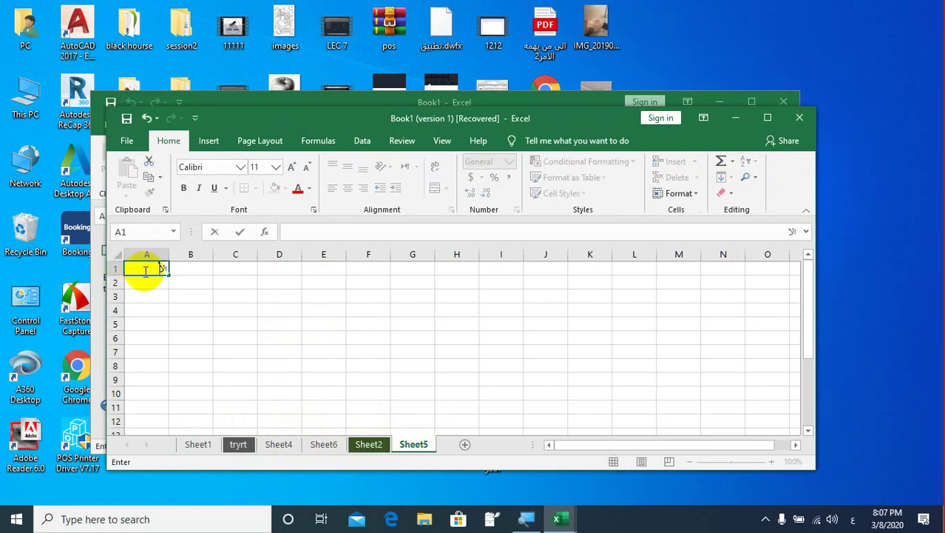
pyautogui.click(182, 270)
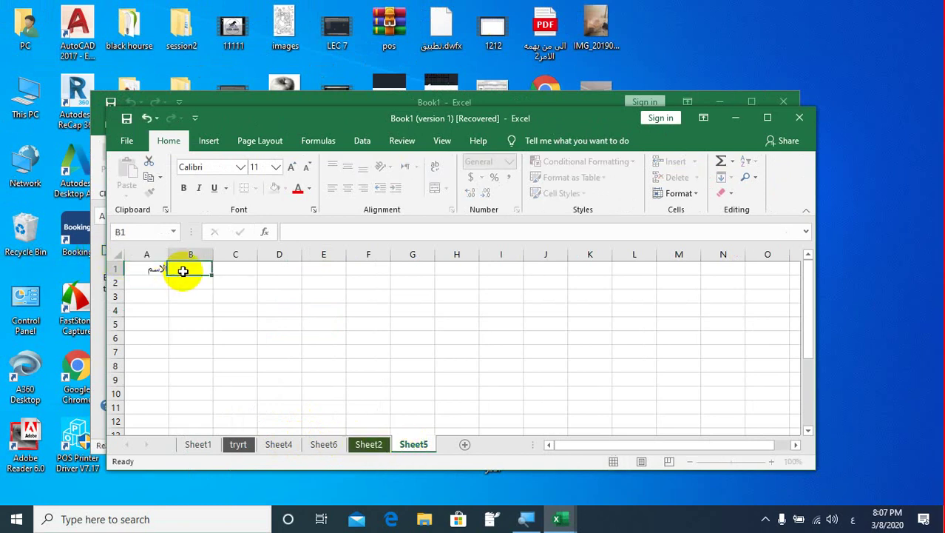
pyautogui.write('الرث')
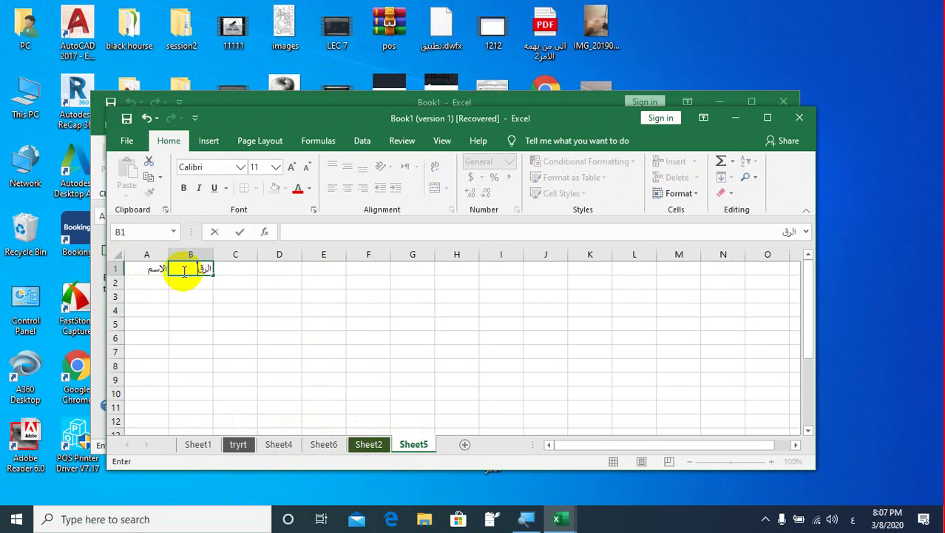
pyautogui.write('م')
# Enter three different first names in A2:A4 and fill them down to A9.
pyautogui.click(152, 288)
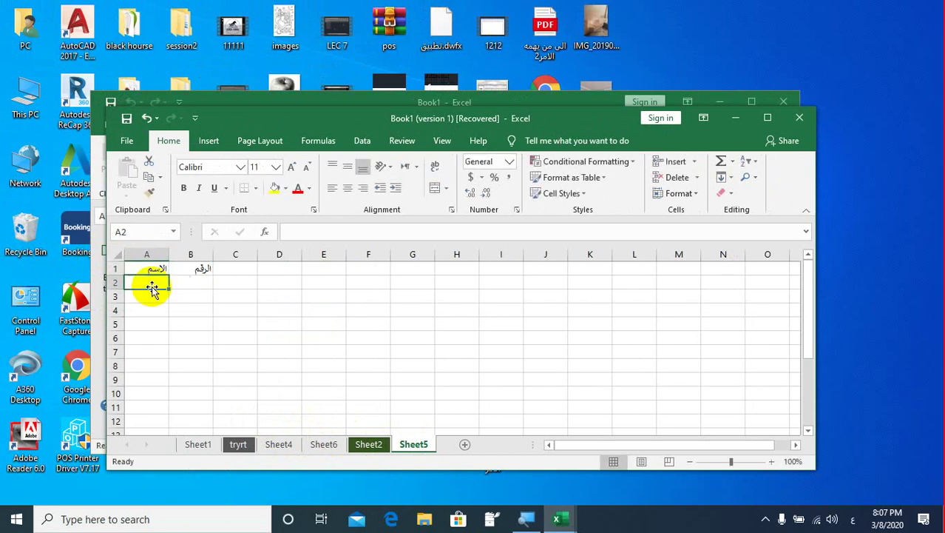
pyautogui.write('محمد')
pyautogui.press('Return')
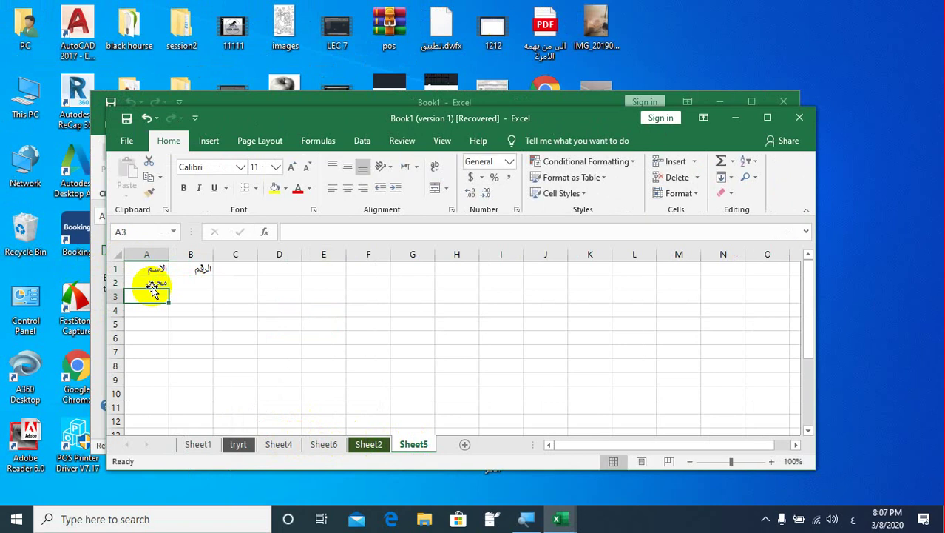
pyautogui.write('احمد')
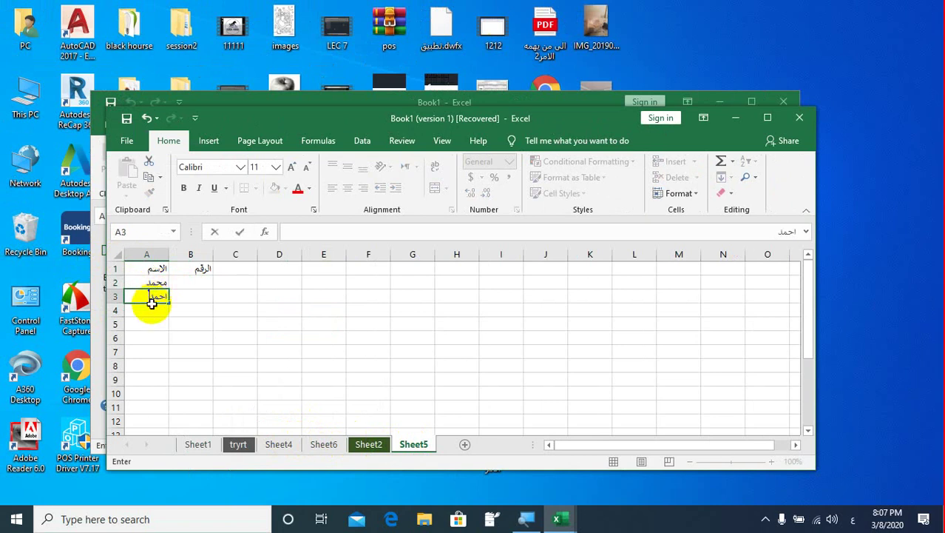
pyautogui.click(151, 308)
pyautogui.write('علي')
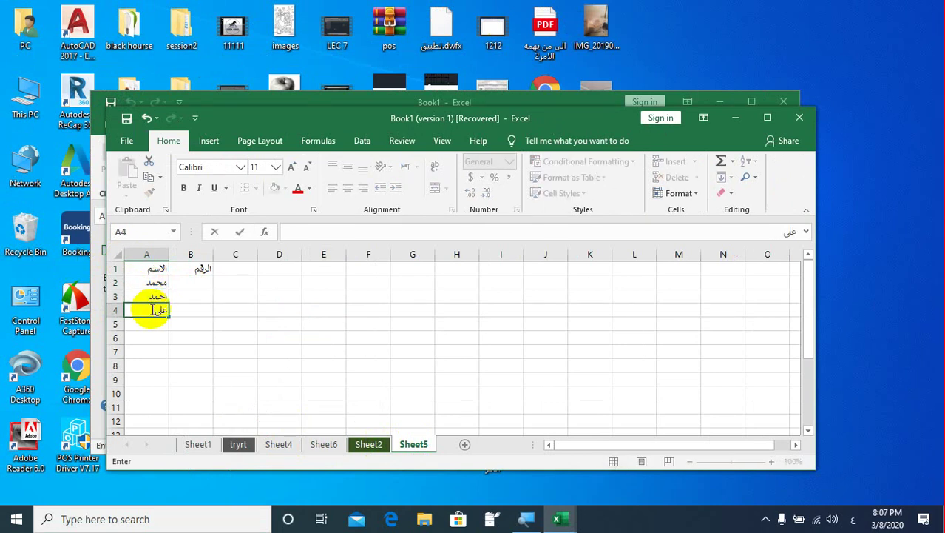
pyautogui.moveTo(159, 283); pyautogui.dragTo(162, 383)
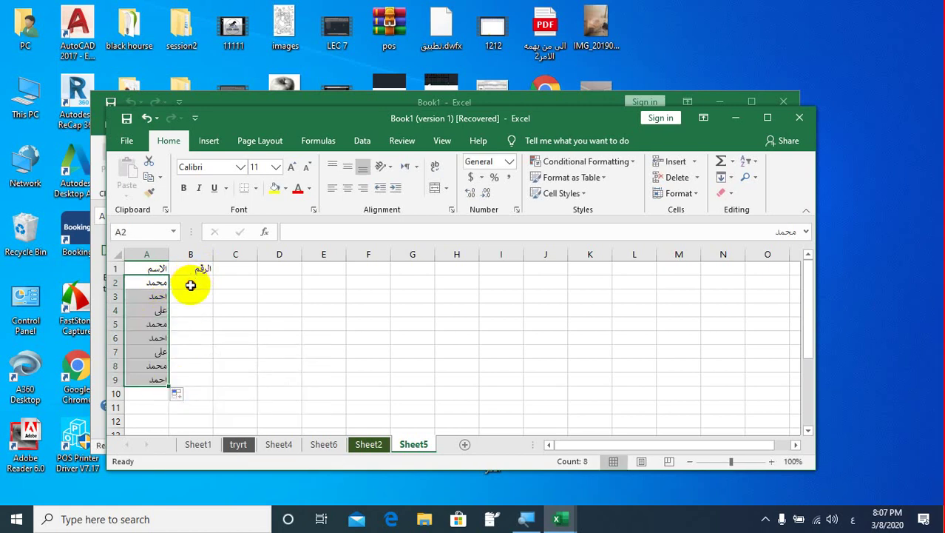
# Enter the numbers 12, 22, 44 and 66 in cells B2 to B5 under the header "الرقم".
pyautogui.click(190, 285)
pyautogui.write('12')
pyautogui.press('Return')
pyautogui.write('22')
pyautogui.press('Return')
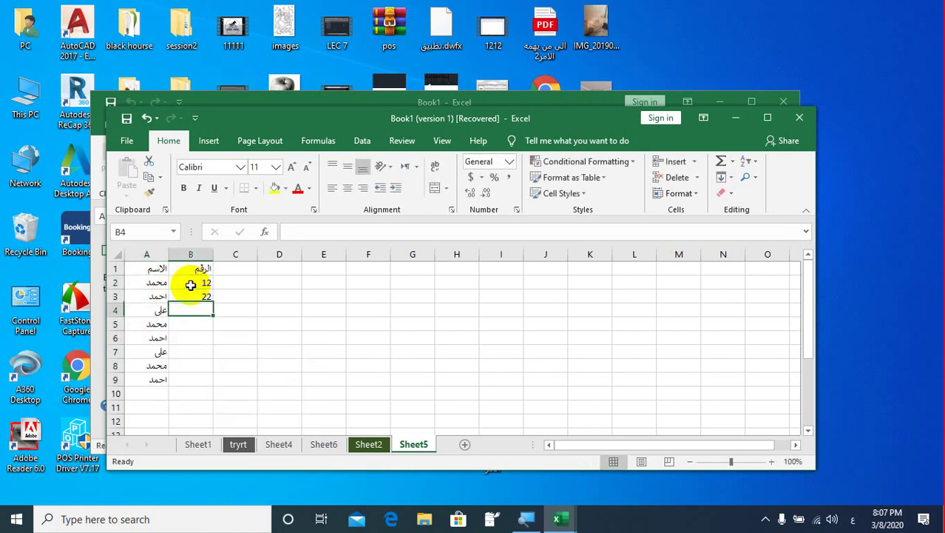
pyautogui.write('44')
pyautogui.press('Return')
pyautogui.write('66')
pyautogui.press('Return')
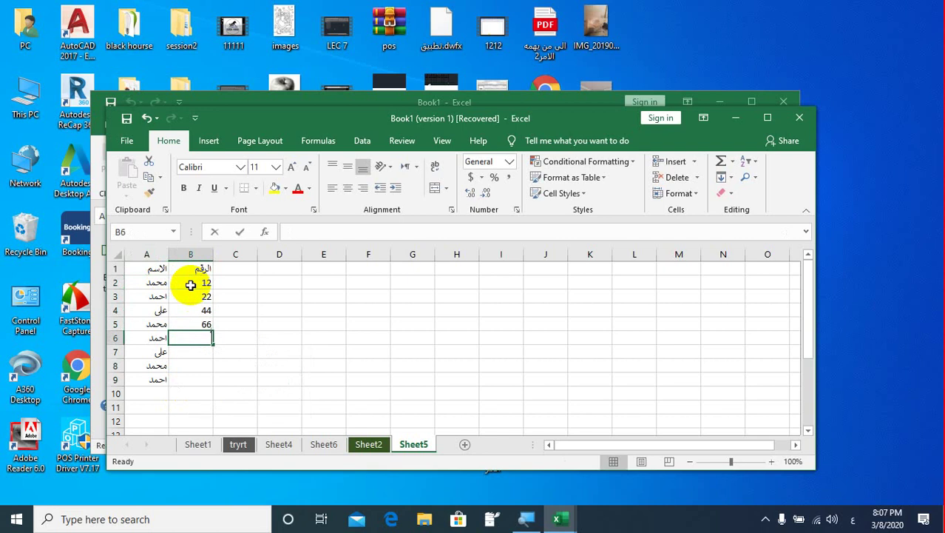
# Enter the numbers 12, 88, 99 and 33 in cells B6 to B9.
pyautogui.write('12')
pyautogui.press('Return')
pyautogui.press('Return')
pyautogui.write('67')
pyautogui.press('Up')
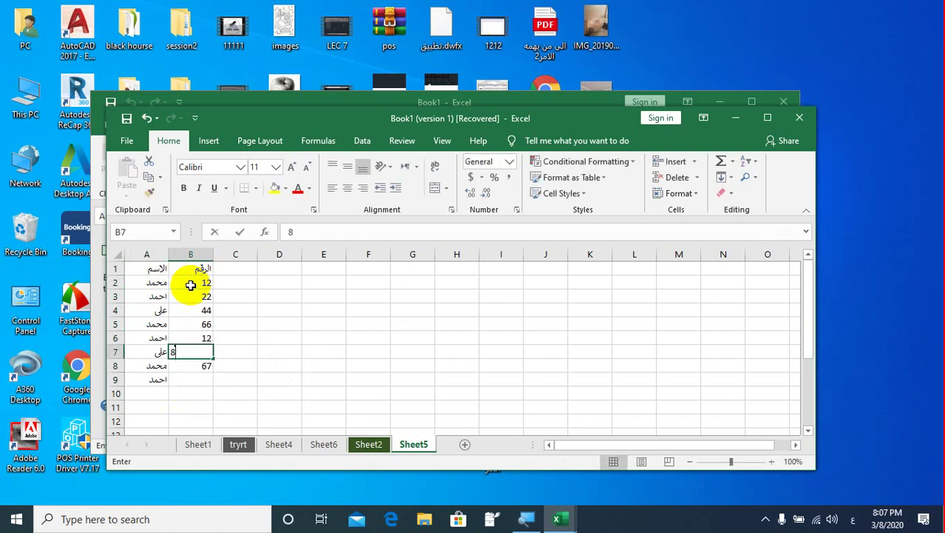
pyautogui.write('88')
pyautogui.press('Return')
pyautogui.write('99')
pyautogui.press('Return')
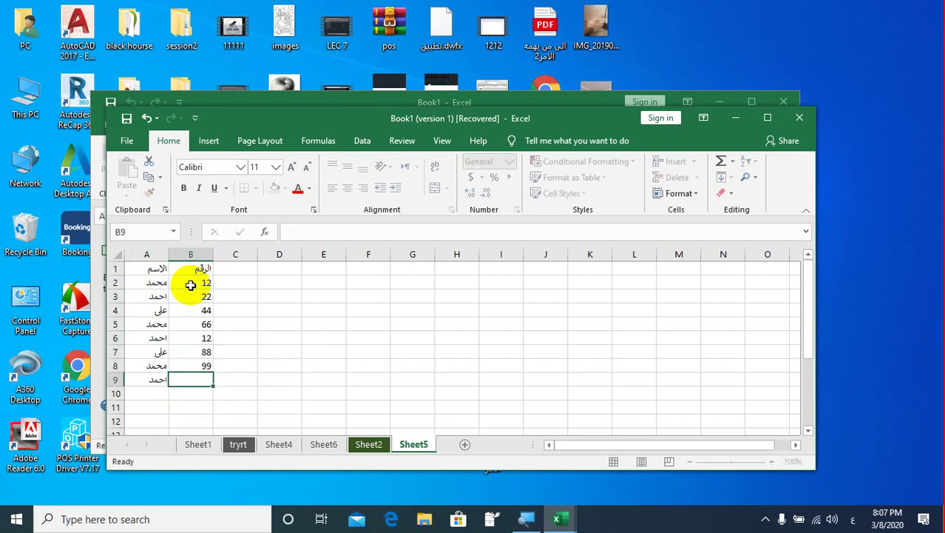
pyautogui.write('33')
pyautogui.press('Return')
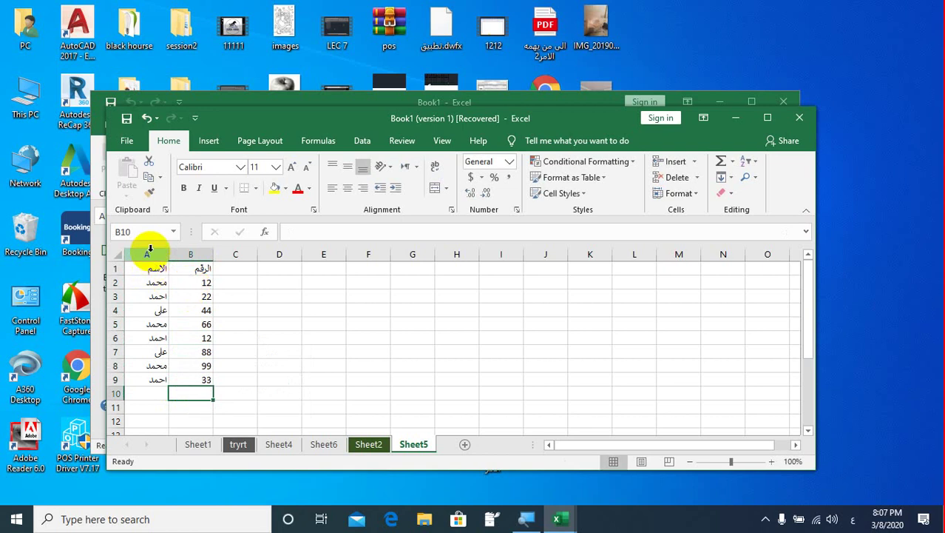
# Maximize the workbook window and turn on Filter for columns A and B.
pyautogui.click(767, 118)
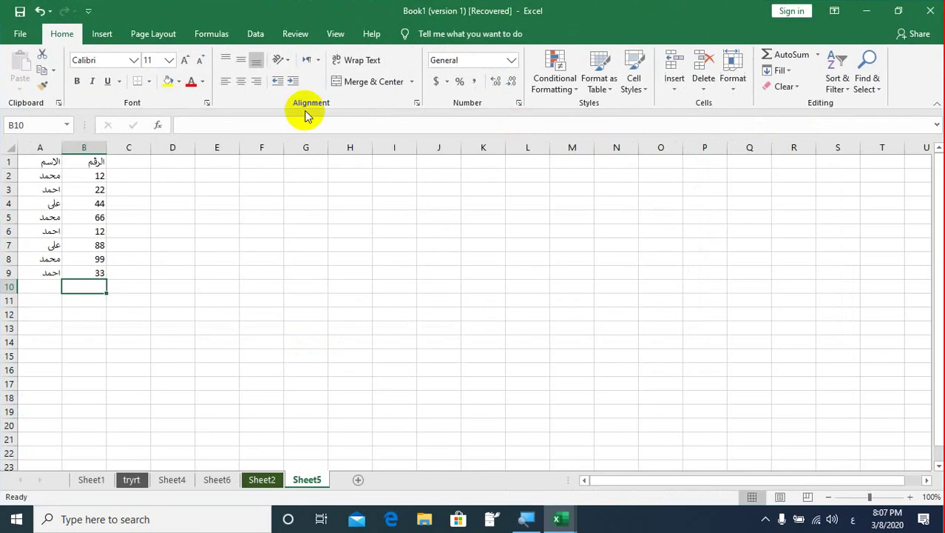
pyautogui.moveTo(41, 143); pyautogui.dragTo(74, 145)
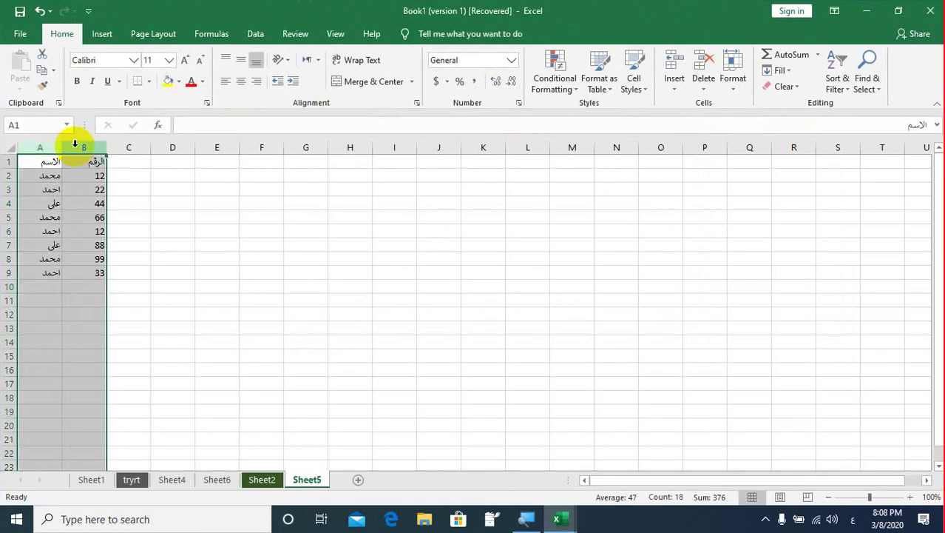
pyautogui.click(835, 80)
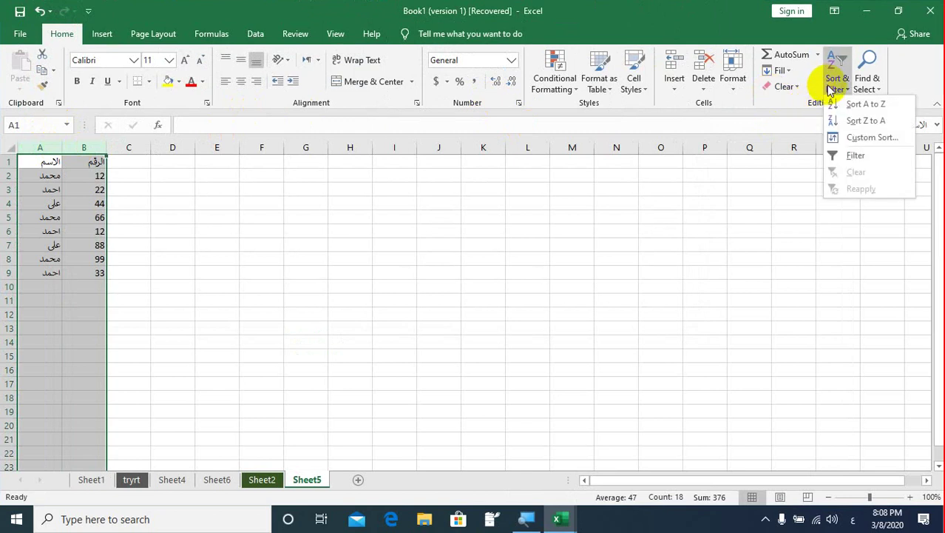
pyautogui.click(834, 157)
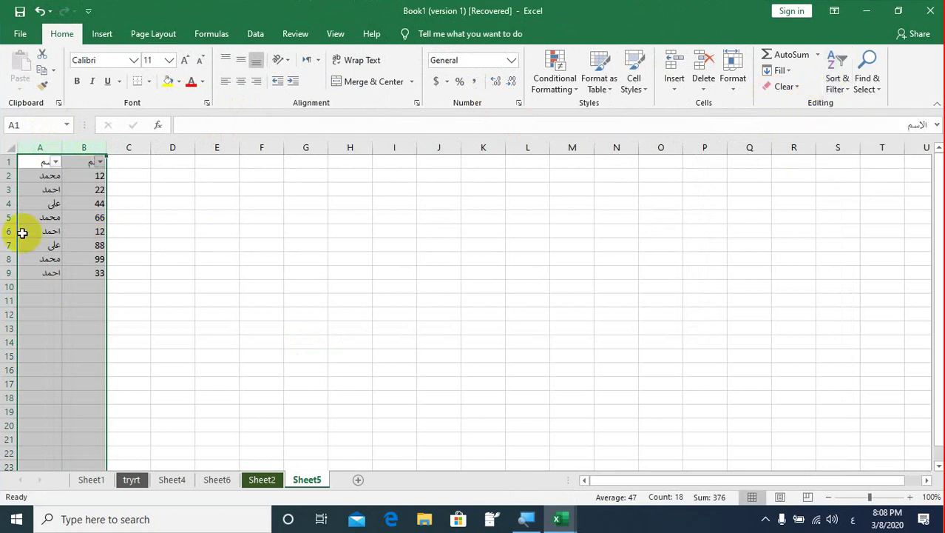
pyautogui.click(48, 202)
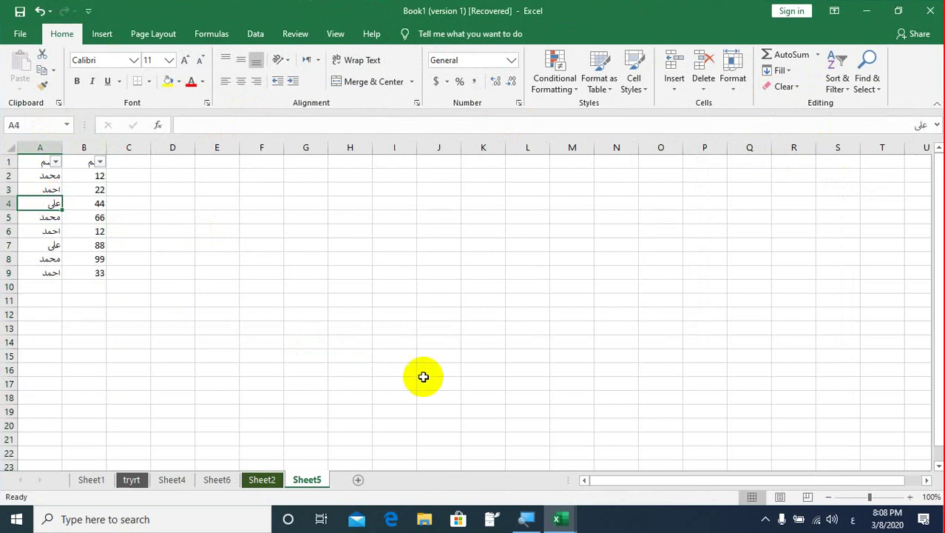
# Examine the sort and filter options of the "الاسم" column.
pyautogui.click(910, 496)
pyautogui.click(911, 497)
pyautogui.click(911, 496)
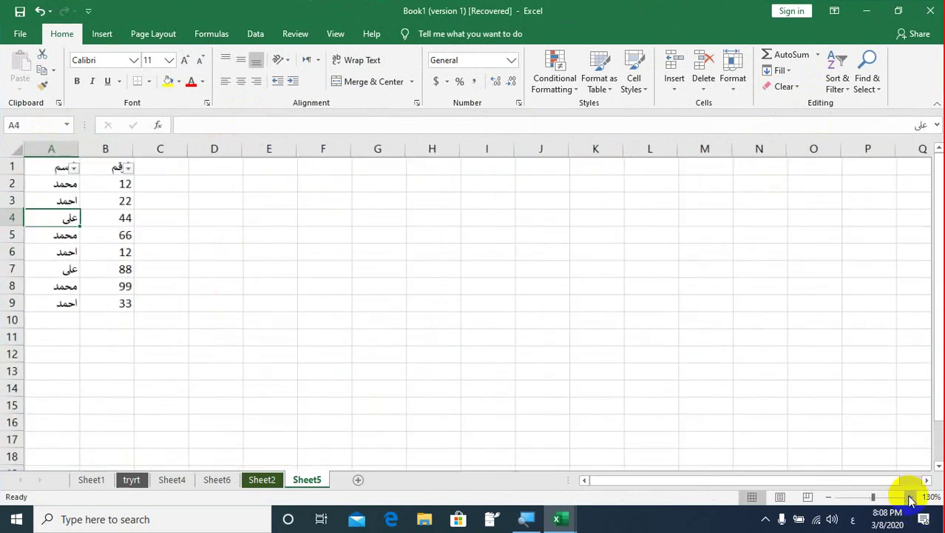
pyautogui.click(911, 496)
pyautogui.click(911, 496)
pyautogui.click(911, 497)
pyautogui.click(910, 496)
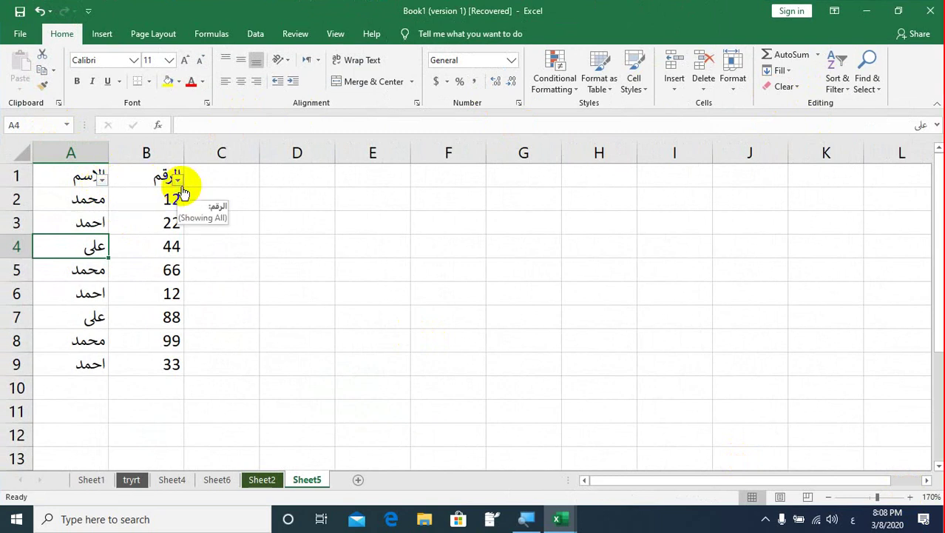
pyautogui.click(102, 180)
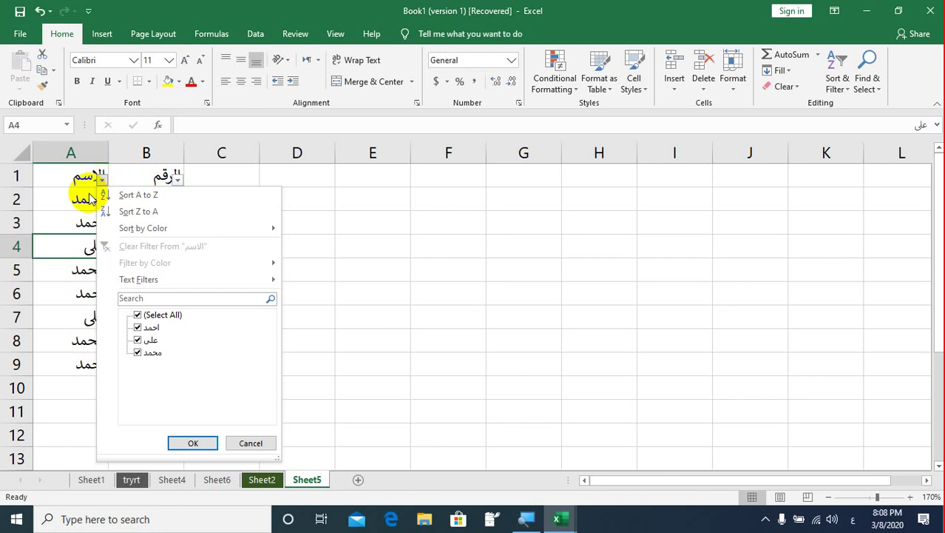
pyautogui.click(75, 216)
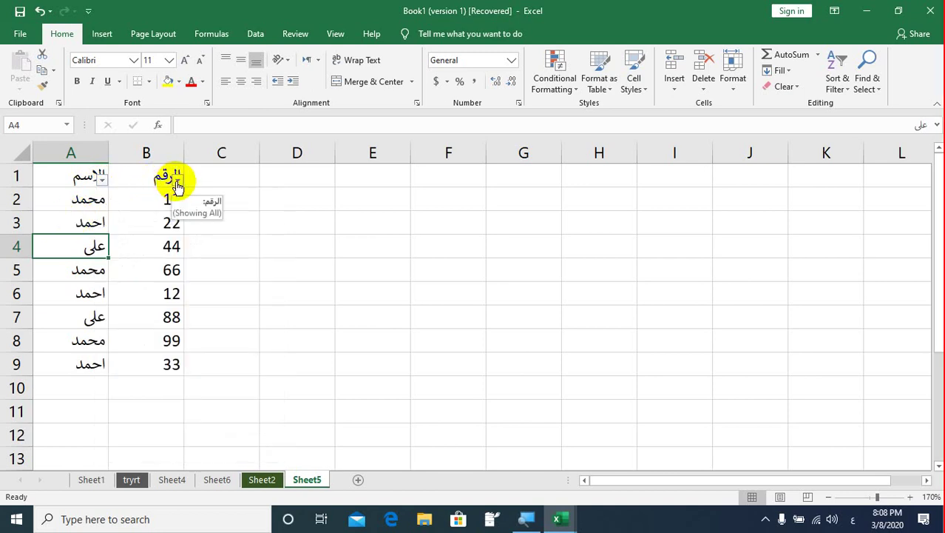
# Filter the "الرقم" column to show only the rows with the value 12.
pyautogui.click(178, 181)
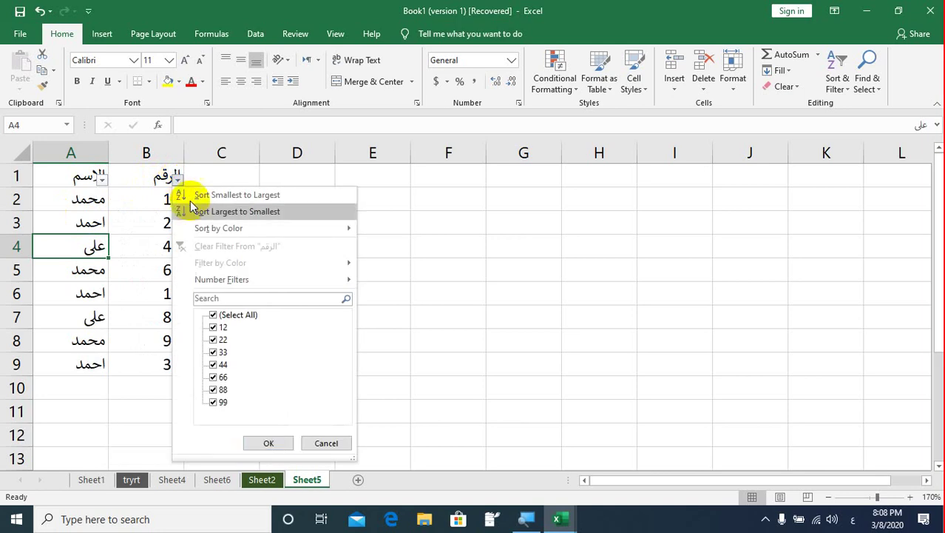
pyautogui.click(215, 317)
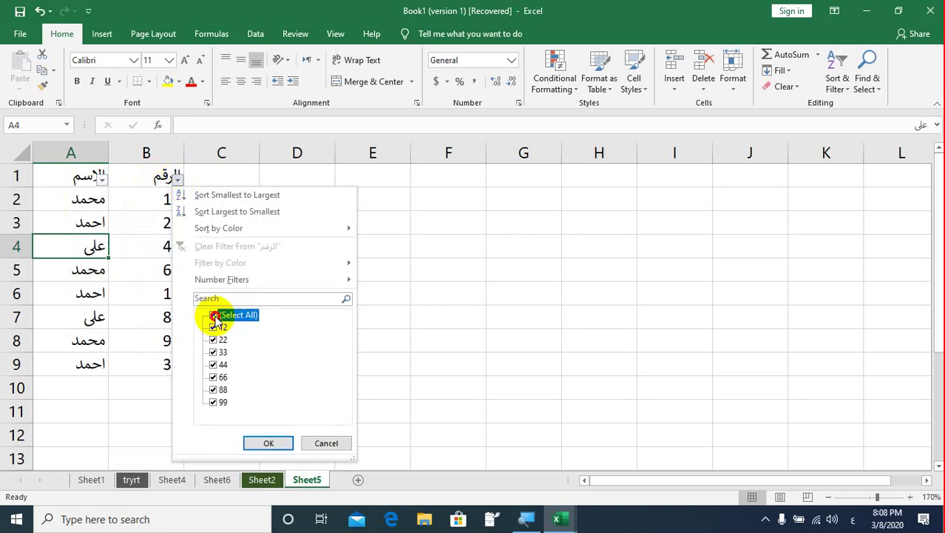
pyautogui.click(215, 327)
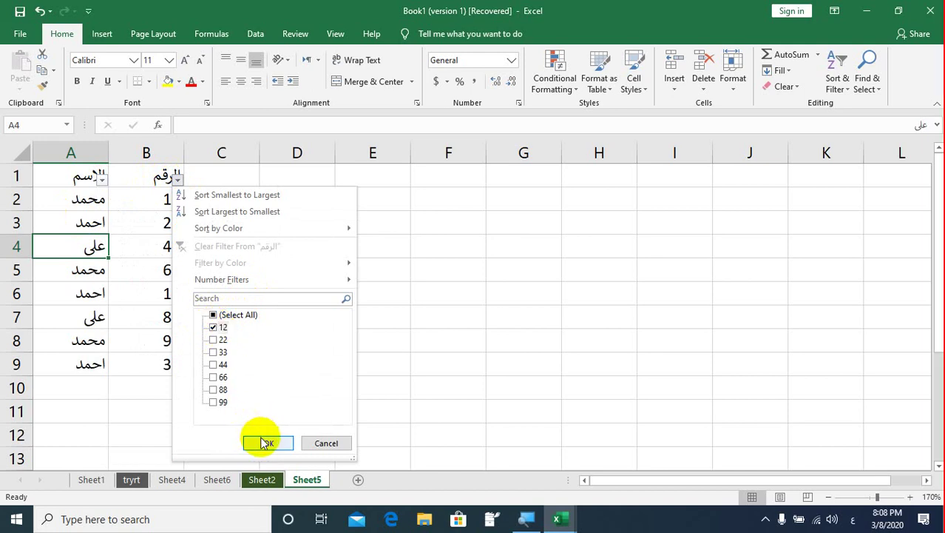
pyautogui.click(214, 316)
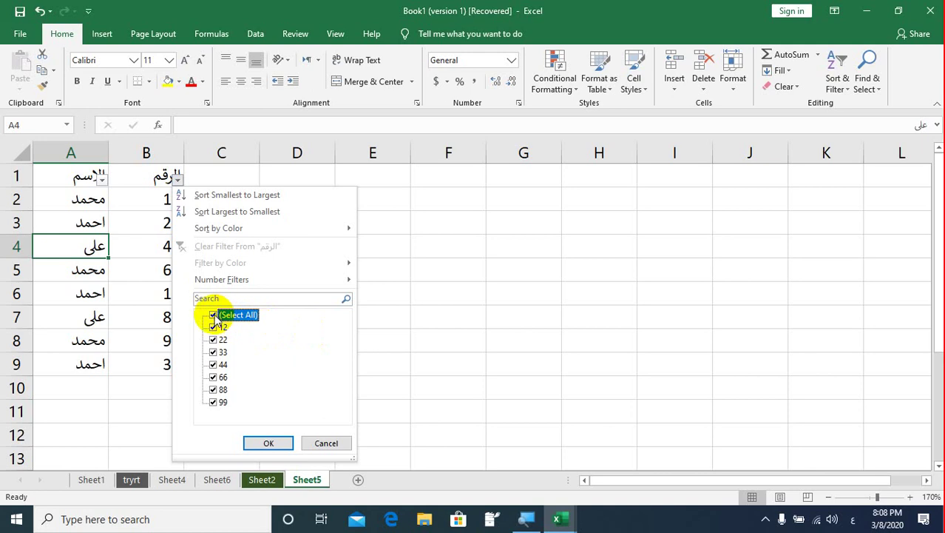
pyautogui.click(214, 316)
pyautogui.click(213, 327)
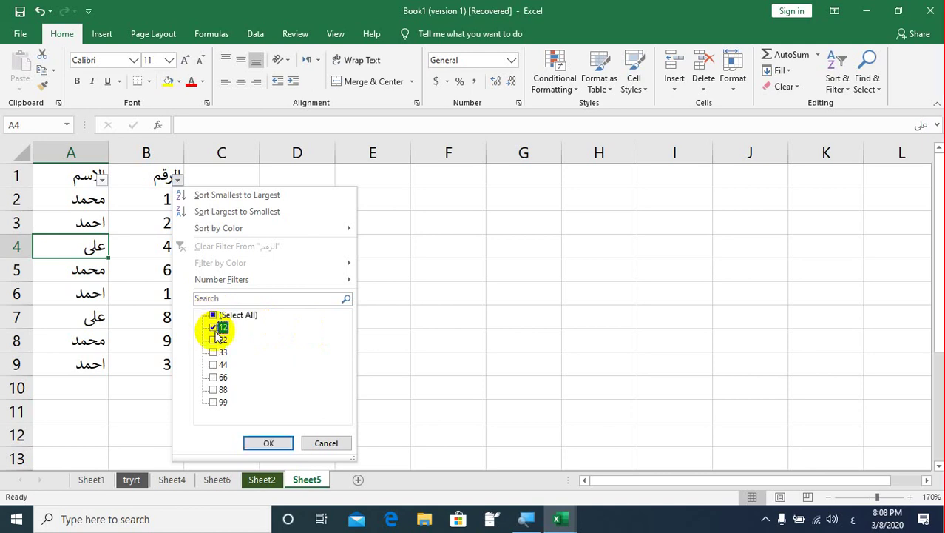
pyautogui.click(268, 442)
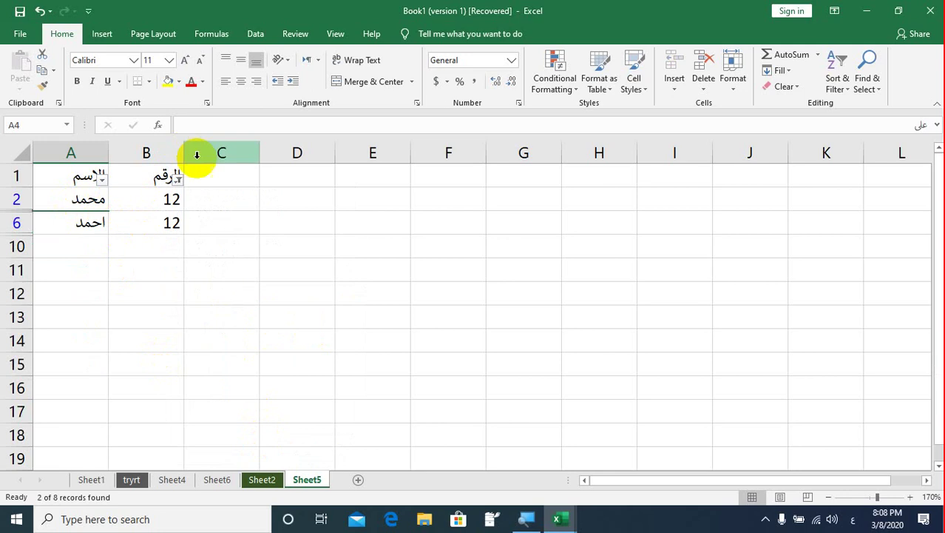
# Reset the "الرقم" column filter to show all values.
pyautogui.click(178, 180)
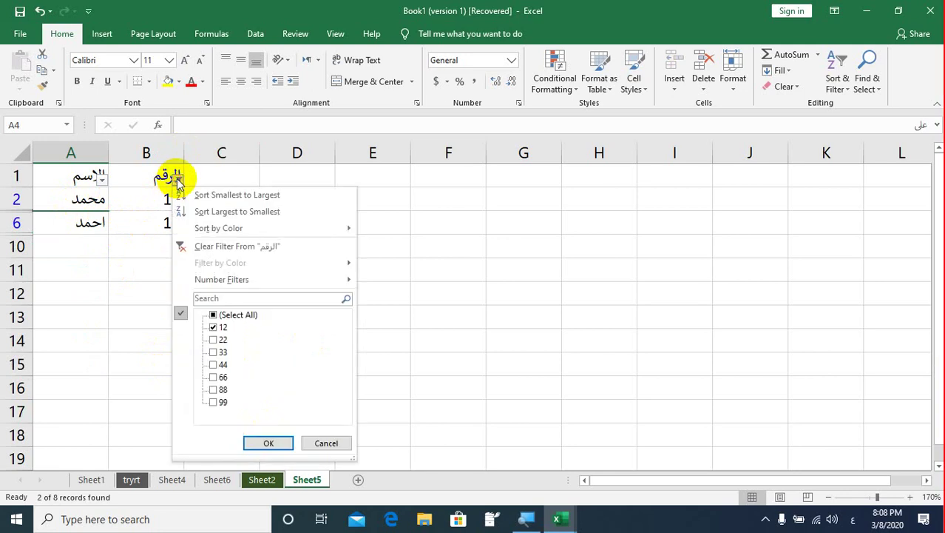
pyautogui.click(213, 315)
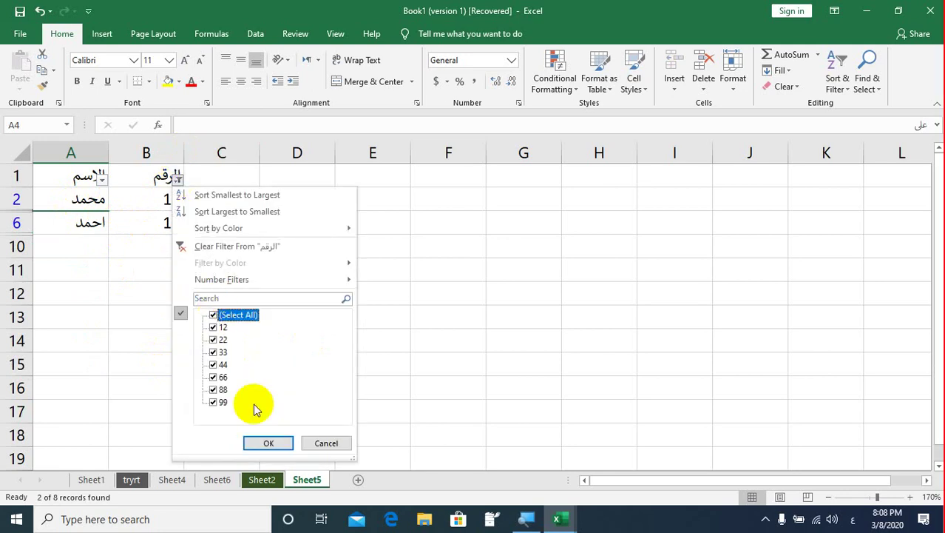
pyautogui.click(268, 444)
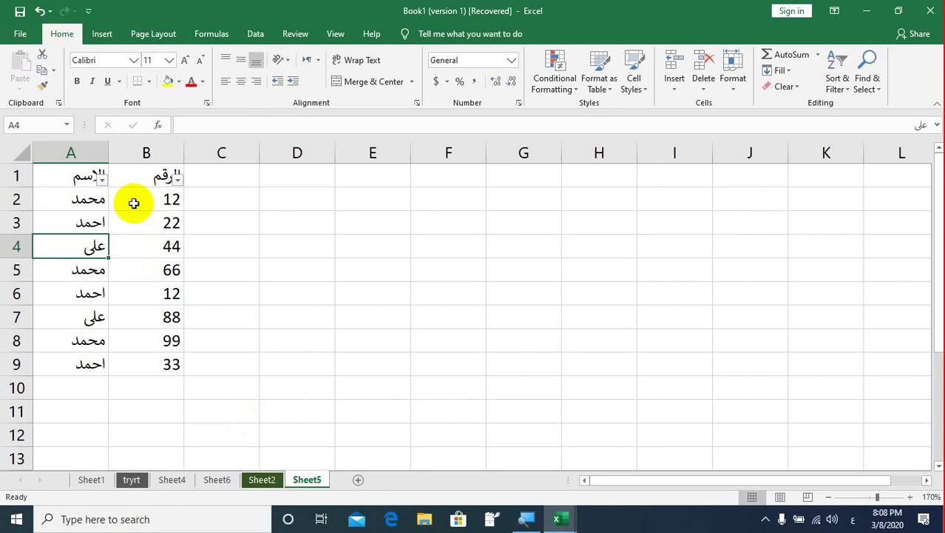
# Filter the "الاسم" column to only the first name held in A2, and undo that filter.
pyautogui.click(102, 180)
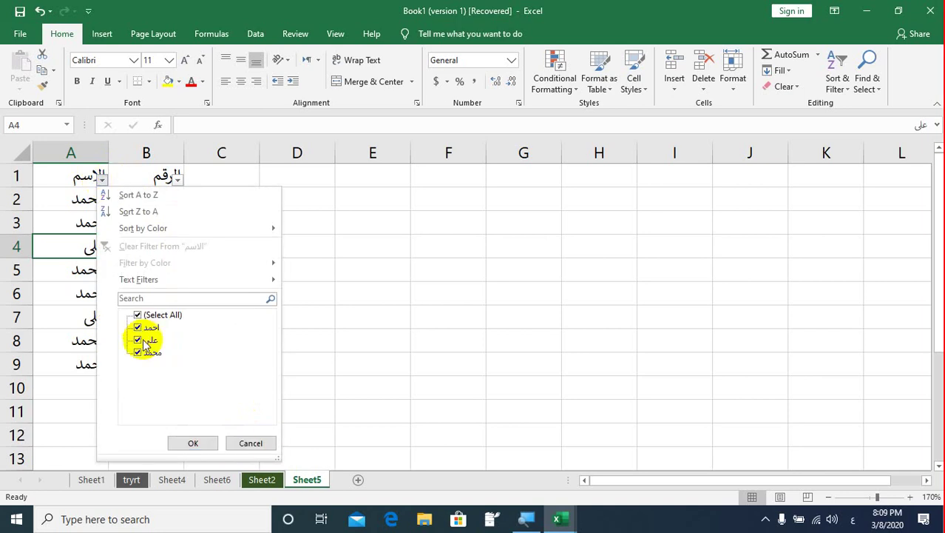
pyautogui.click(138, 317)
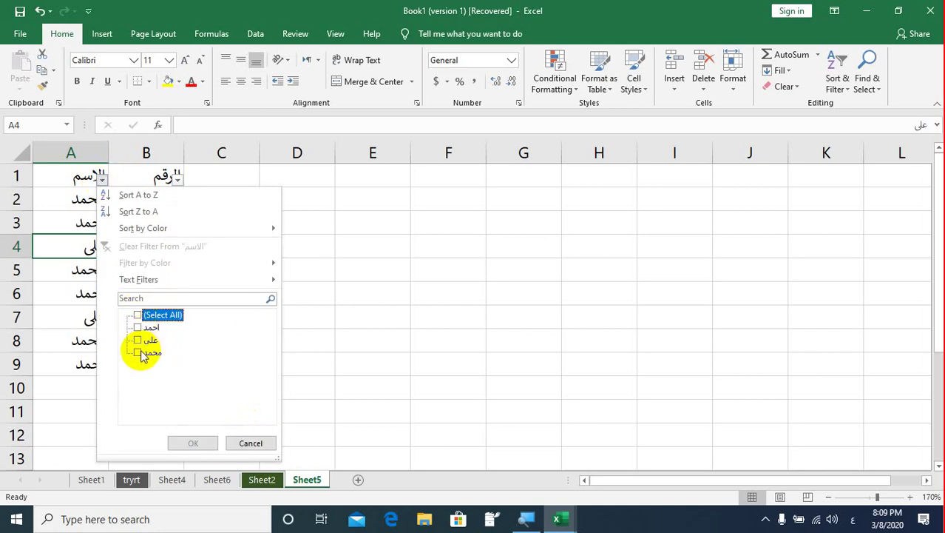
pyautogui.click(137, 352)
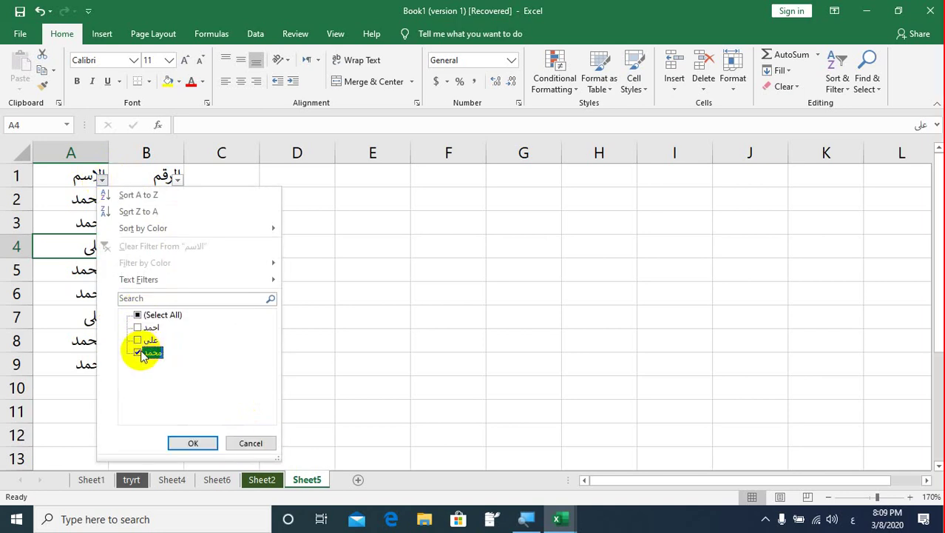
pyautogui.click(182, 444)
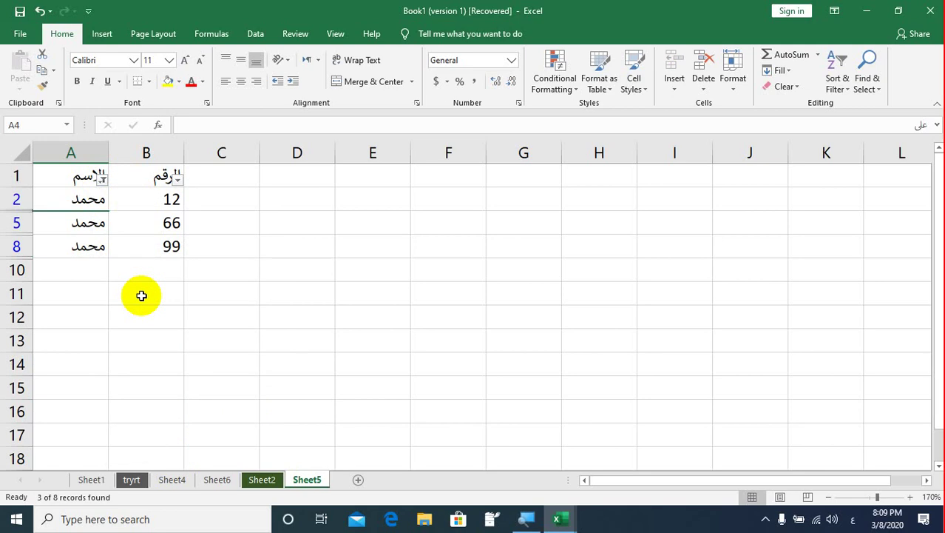
pyautogui.hotkey('ctrl', 'z')
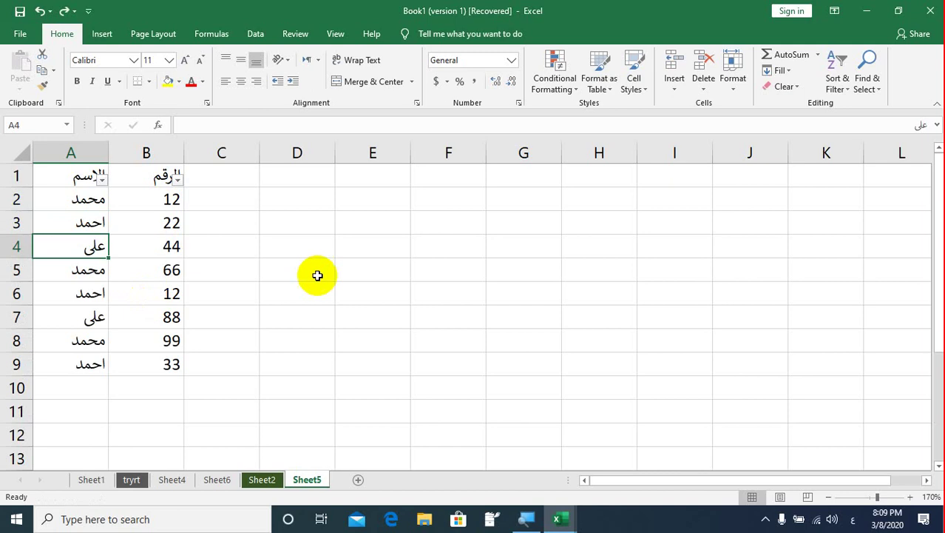
# Use Find to list all cells on Sheet5 containing the first name held in A2.
pyautogui.click(870, 70)
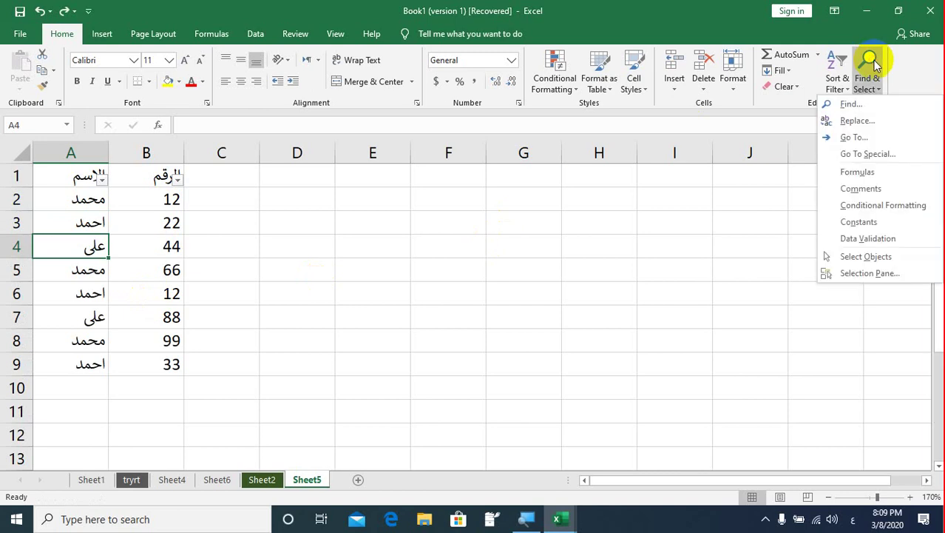
pyautogui.click(864, 111)
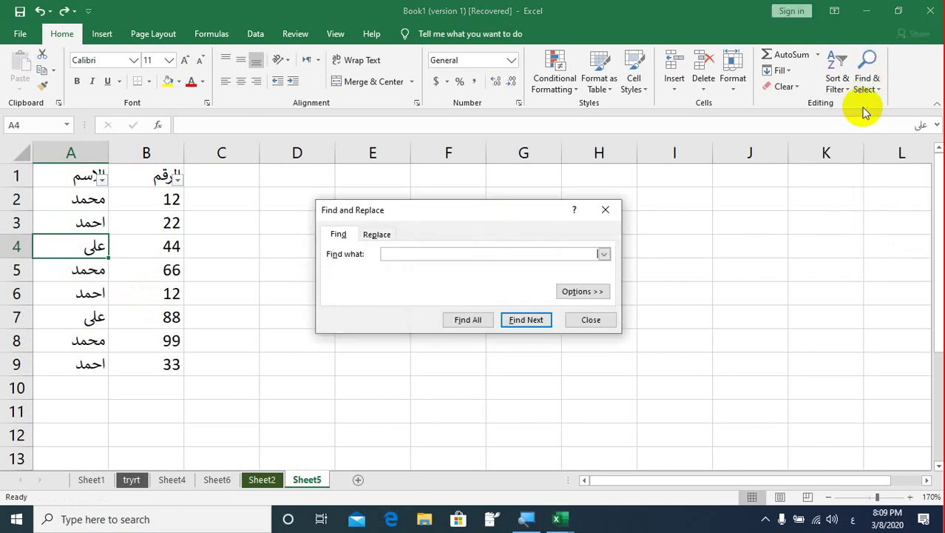
pyautogui.click(471, 254)
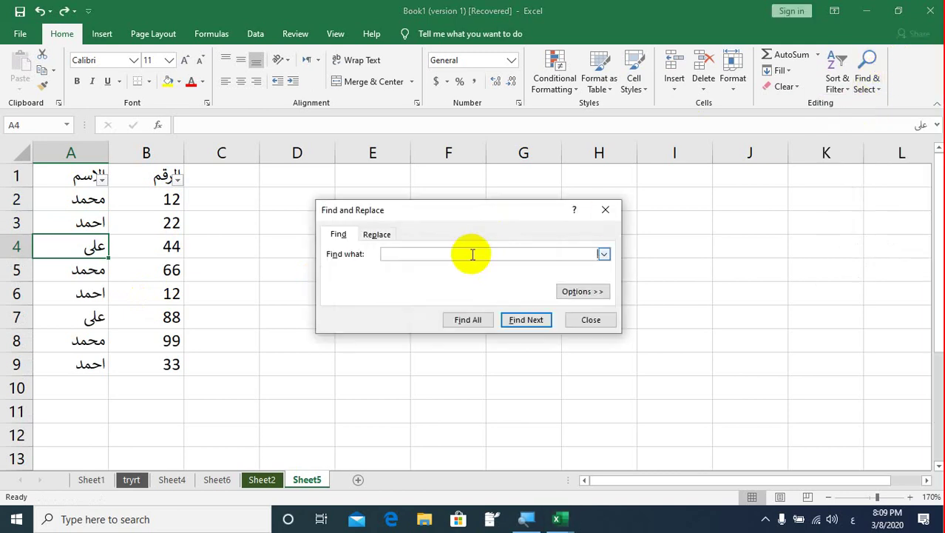
pyautogui.write('عحم')
pyautogui.click(468, 319)
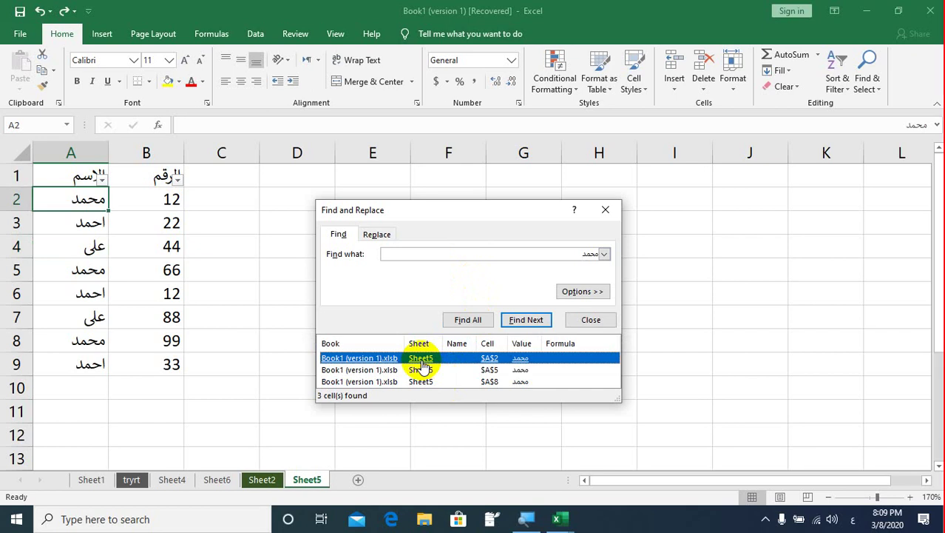
# Go through the found cells from the results list: A5, A8 and back to A2.
pyautogui.click(382, 370)
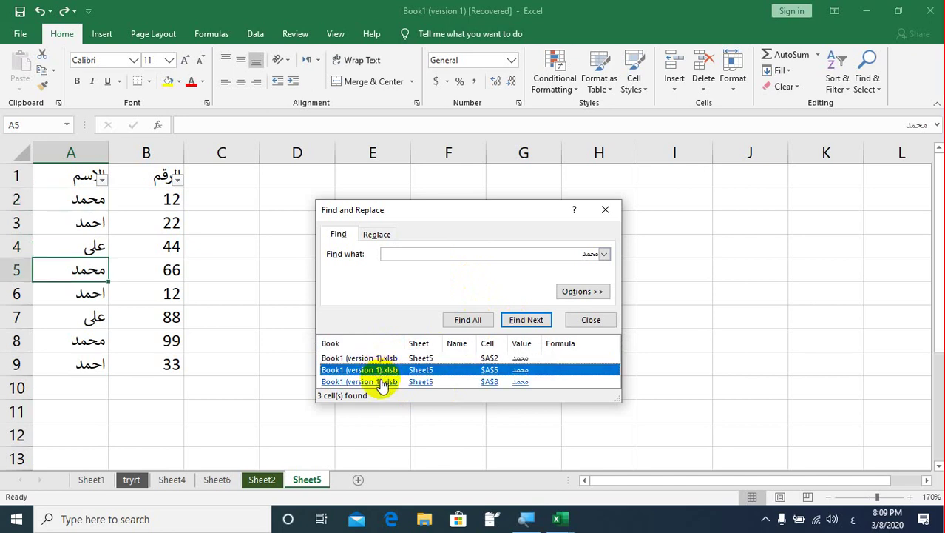
pyautogui.click(383, 383)
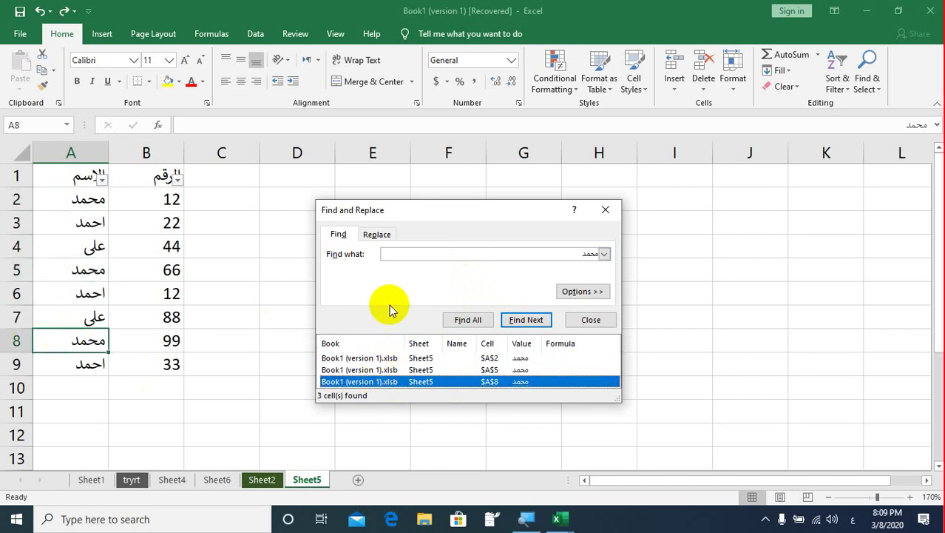
pyautogui.click(369, 358)
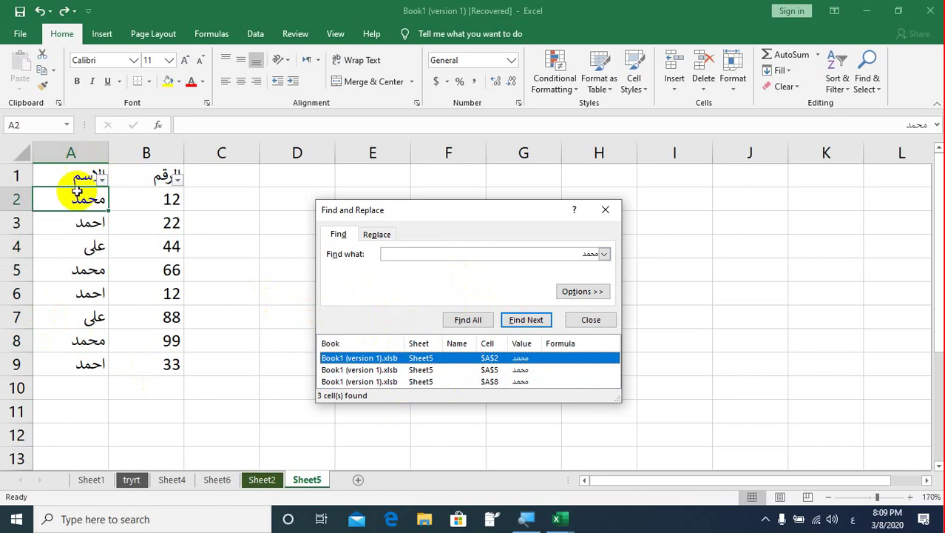
# Go to the found cell A5 from the results list and close Find and Replace.
pyautogui.click(376, 370)
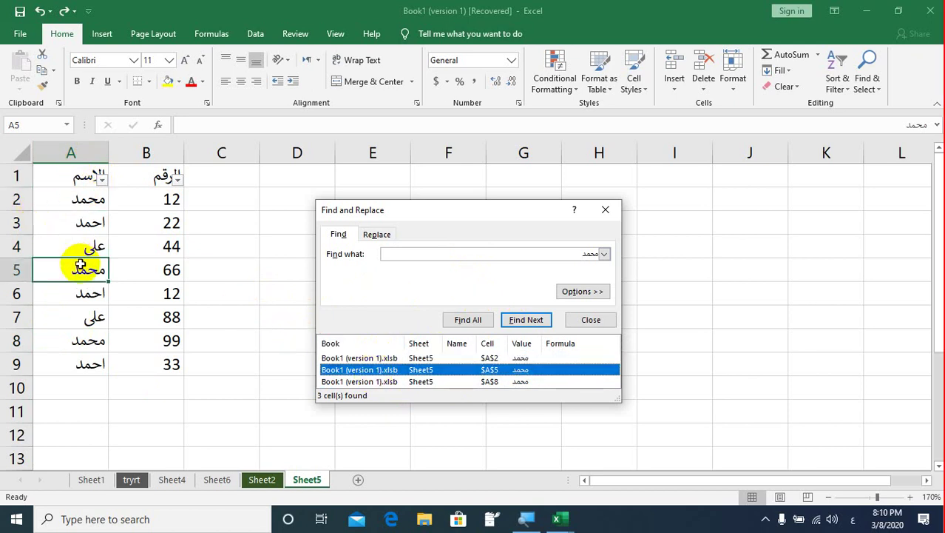
pyautogui.click(606, 211)
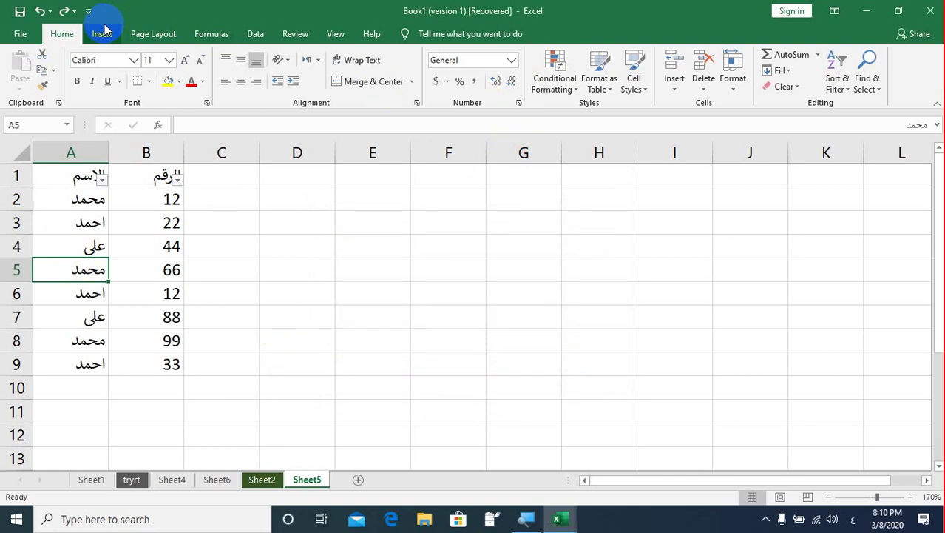
# Sort the table by the "الاسم" column in ascending order, expanding the selection to the adjacent data.
pyautogui.click(71, 152)
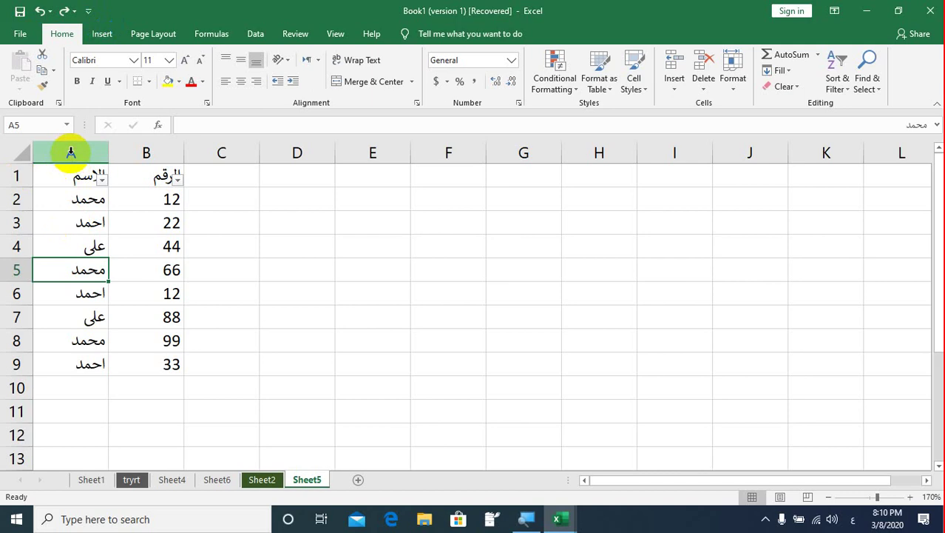
pyautogui.click(847, 87)
pyautogui.click(845, 103)
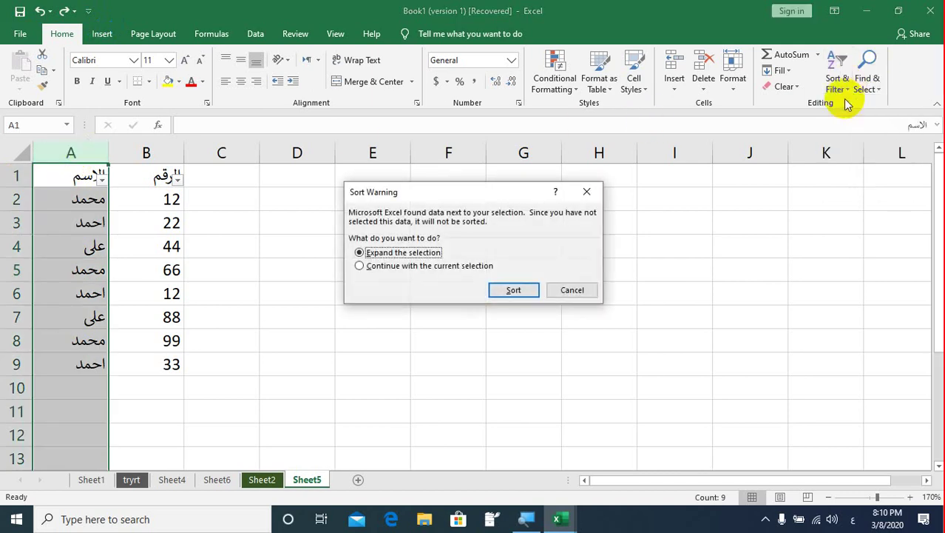
pyautogui.click(513, 290)
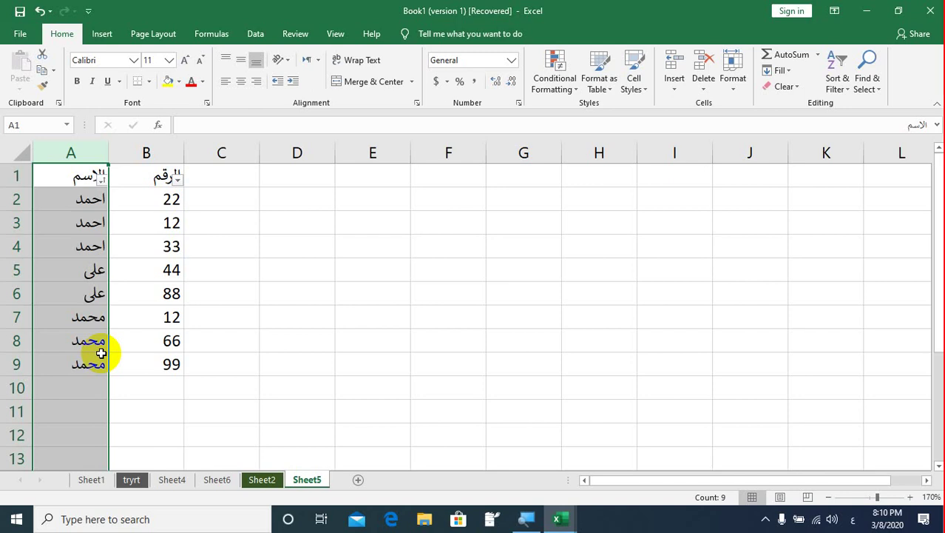
# Create a table without its own headers over the range A1:J22 on Sheet1.
pyautogui.click(100, 35)
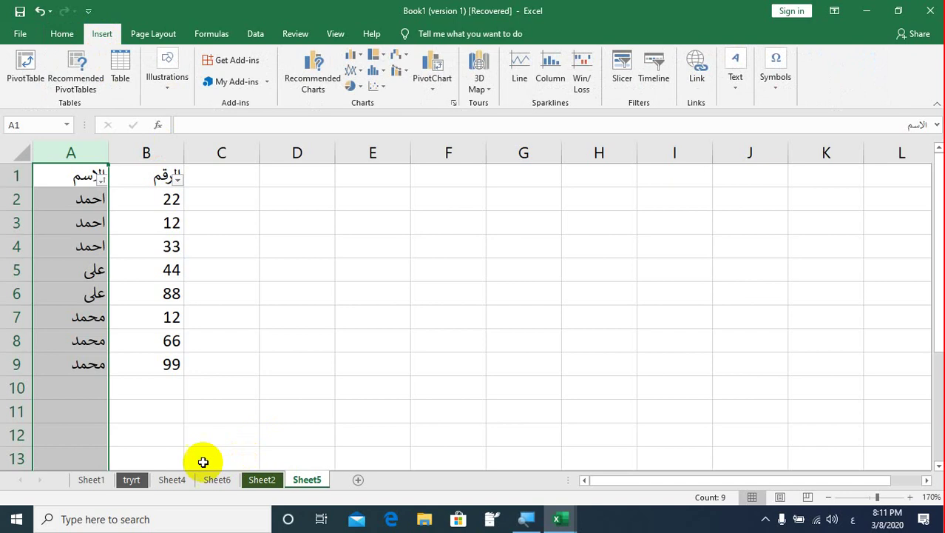
pyautogui.click(179, 478)
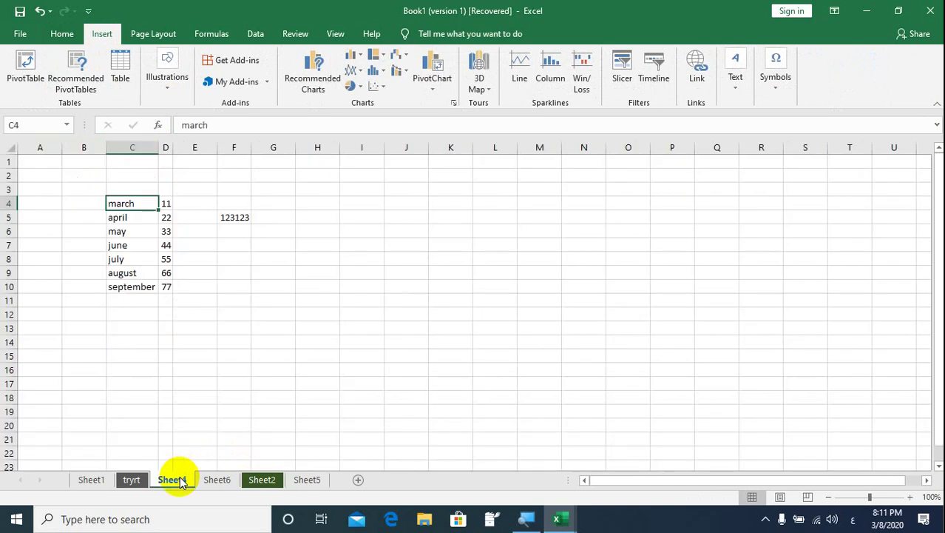
pyautogui.click(87, 480)
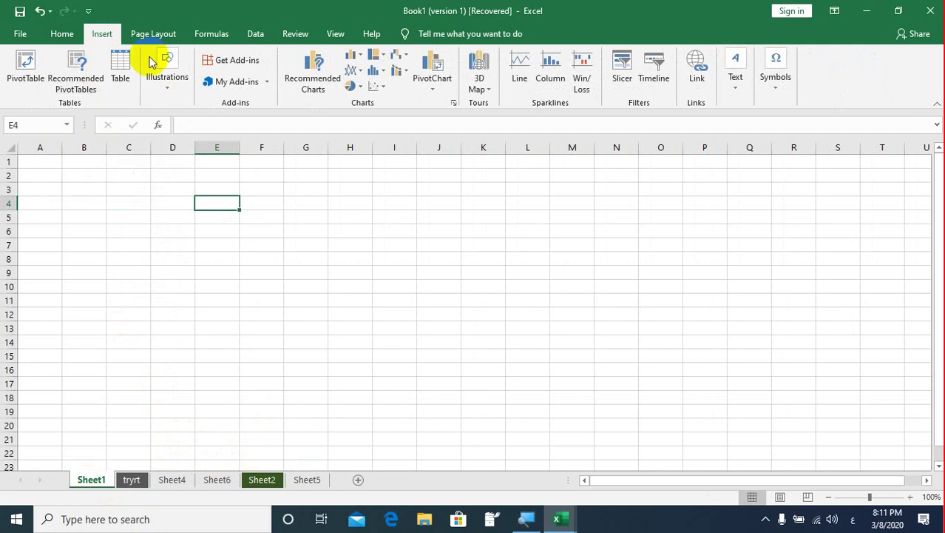
pyautogui.click(129, 74)
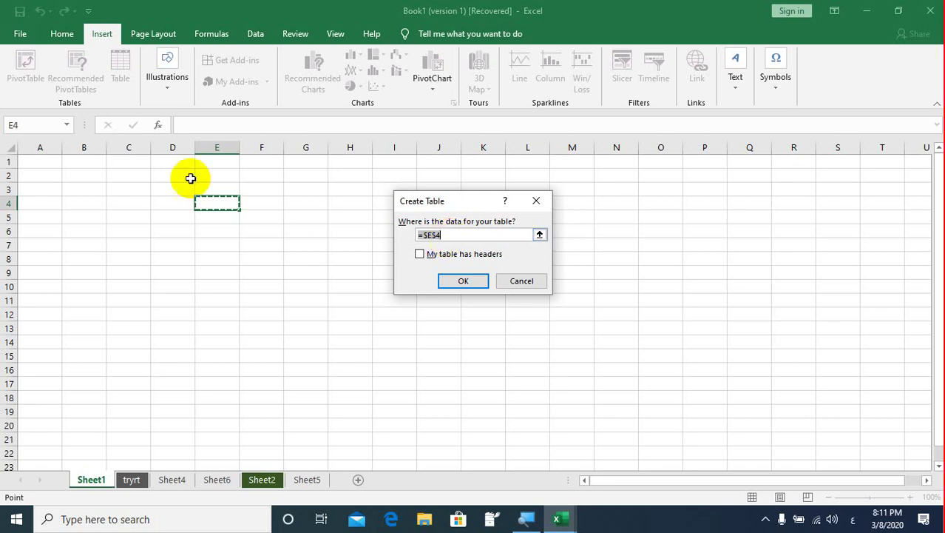
pyautogui.moveTo(38, 161); pyautogui.dragTo(454, 453)
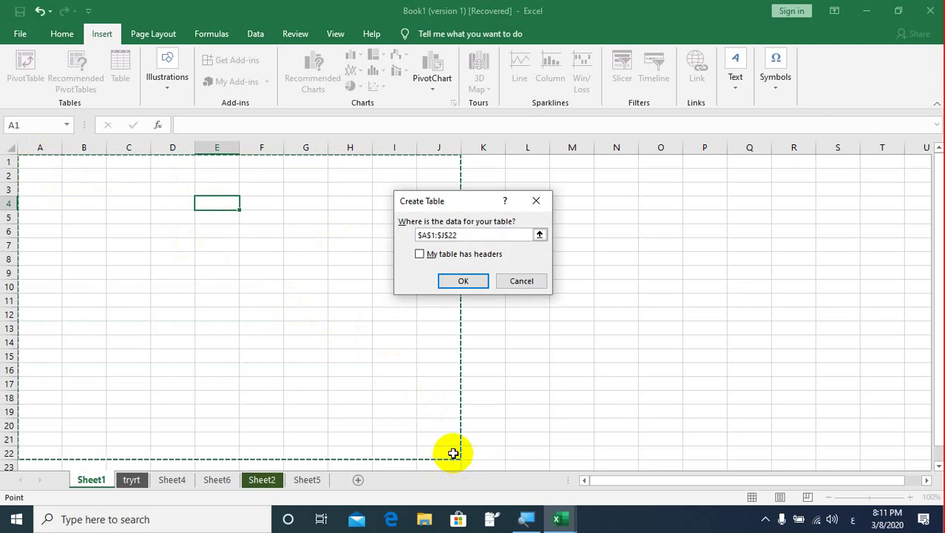
pyautogui.press('Return')
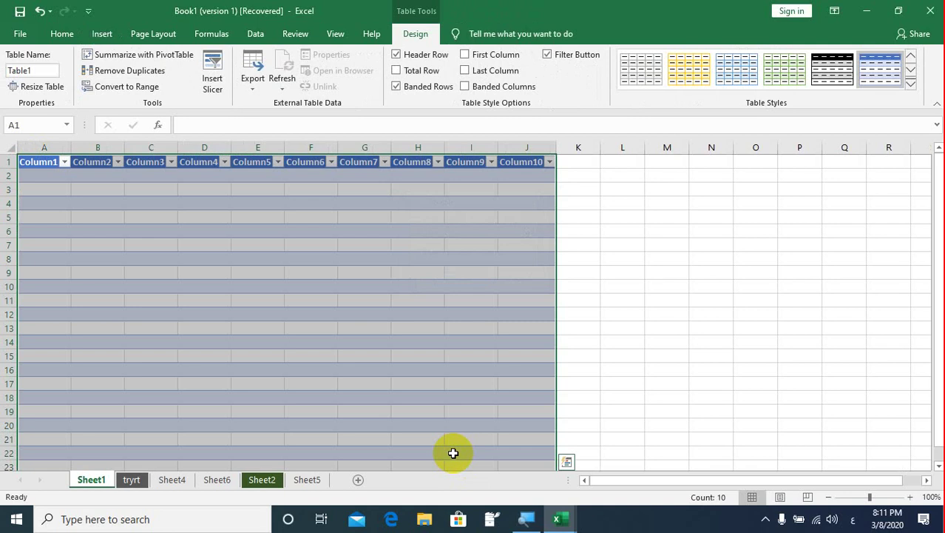
# Look at the sort and filter options of the Column1 header, and close them without changes.
pyautogui.click(104, 248)
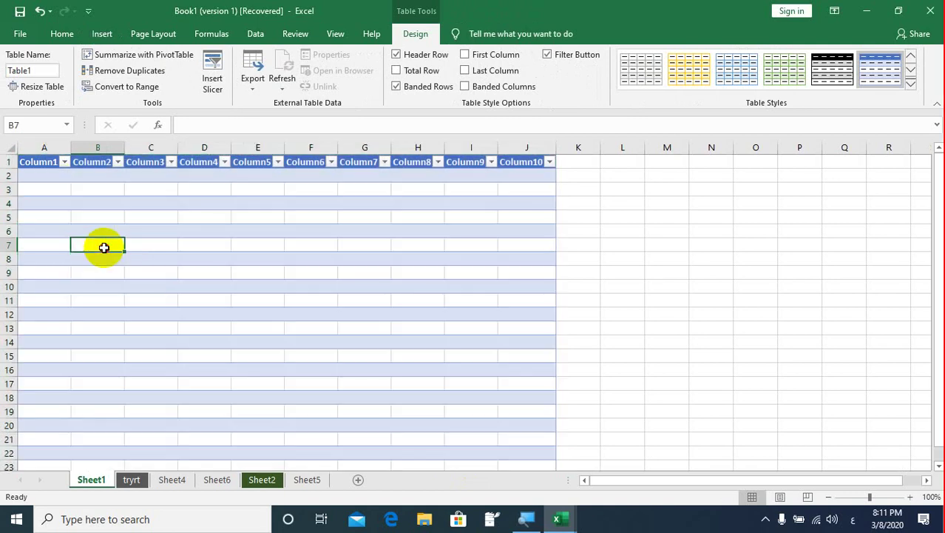
pyautogui.moveTo(103, 247); pyautogui.dragTo(59, 158)
pyautogui.click(66, 164)
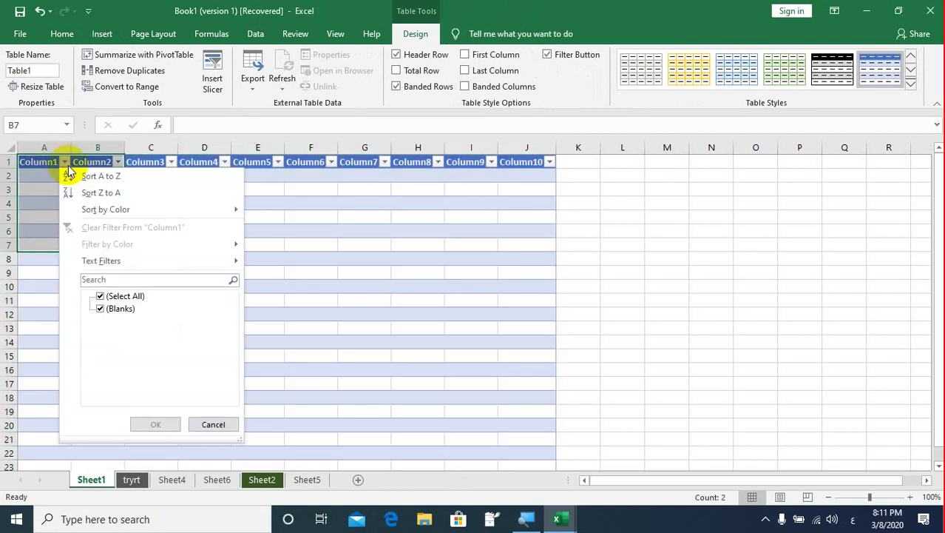
pyautogui.click(66, 165)
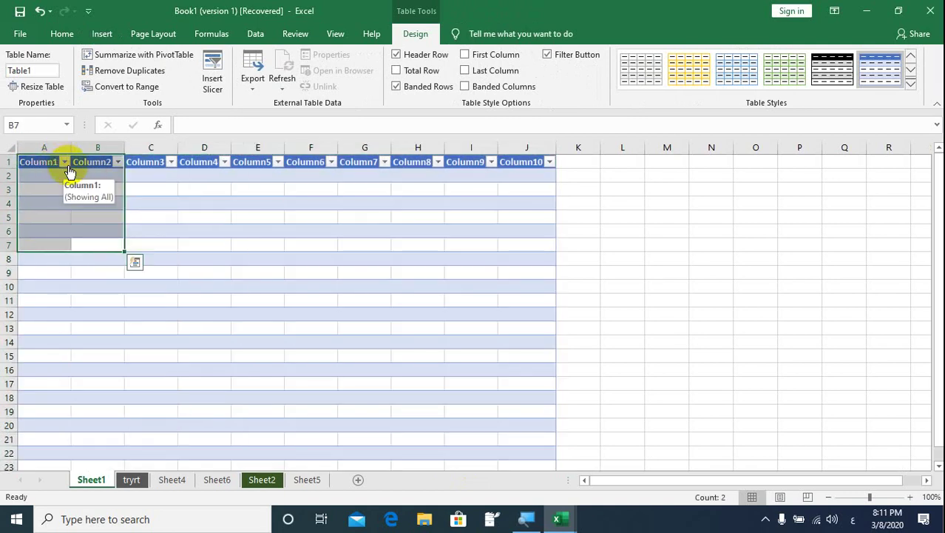
# Apply the first, uncoloured style in the Light group to the Sheet1 table.
pyautogui.click(151, 246)
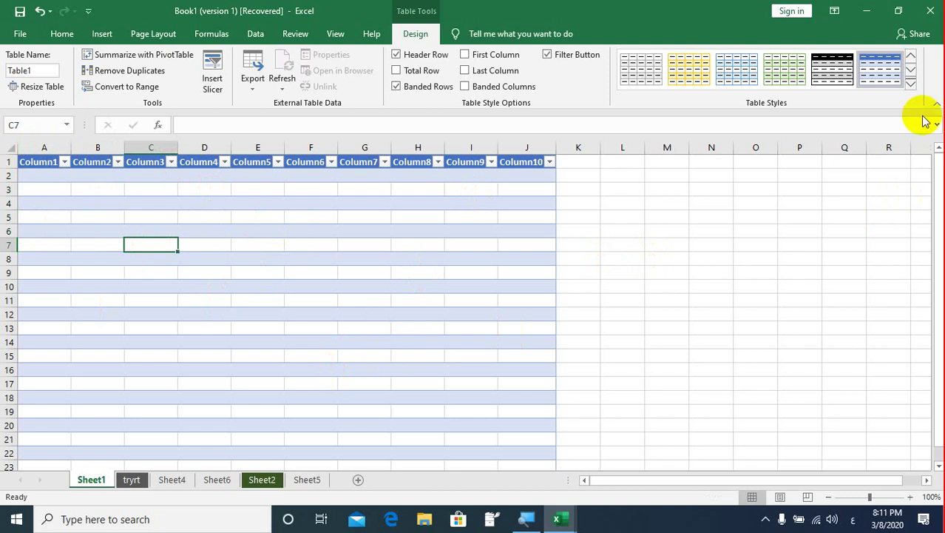
pyautogui.click(910, 85)
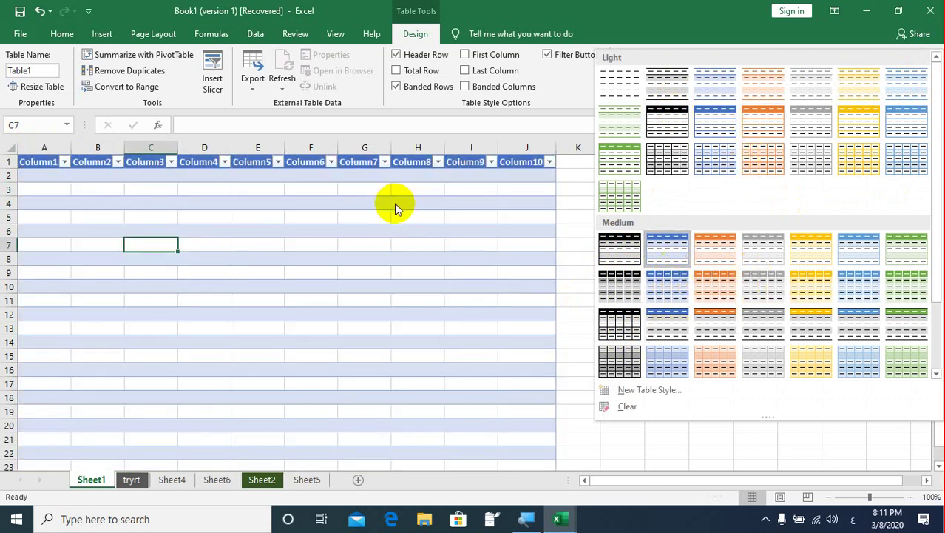
pyautogui.click(617, 87)
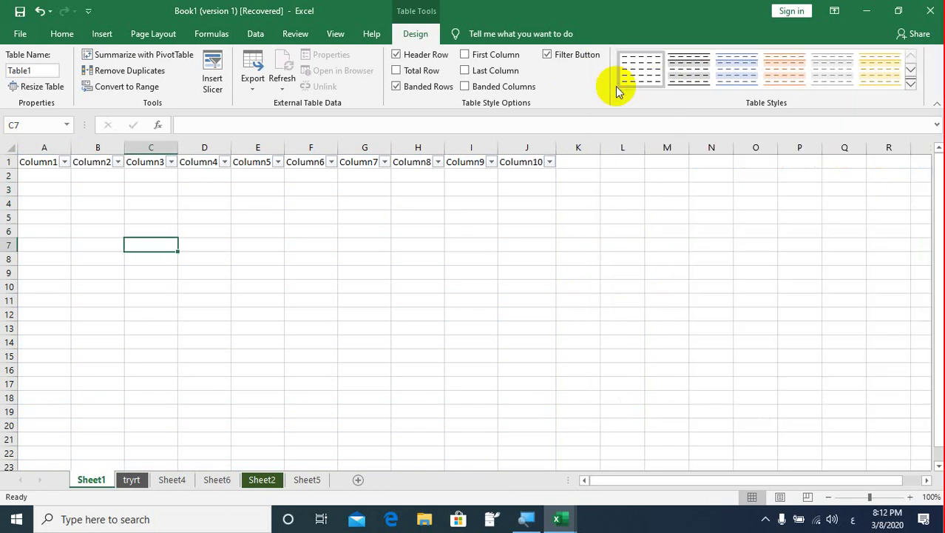
# Replace the Column1 header in cell A1 with the text "تتمنت".
pyautogui.doubleClick(46, 162)
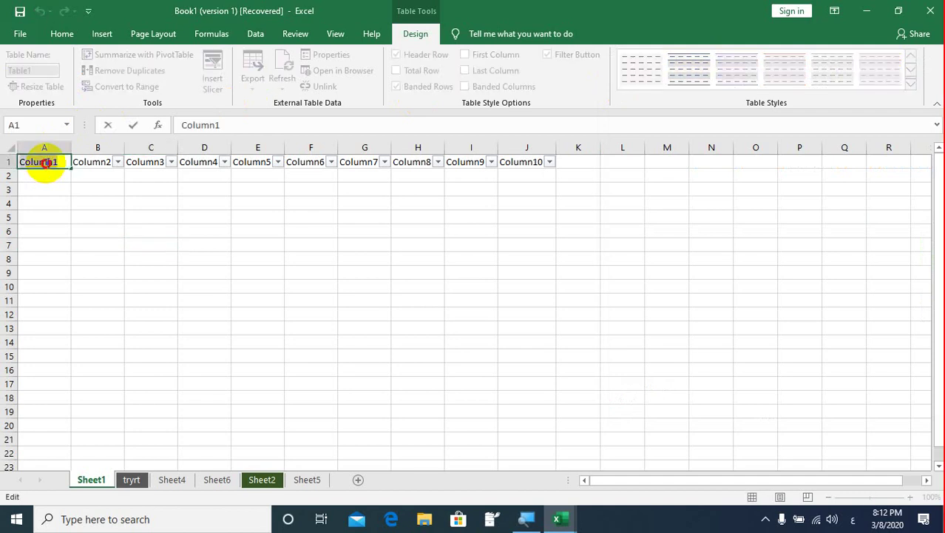
pyautogui.doubleClick(46, 162)
pyautogui.press('BackSpace')
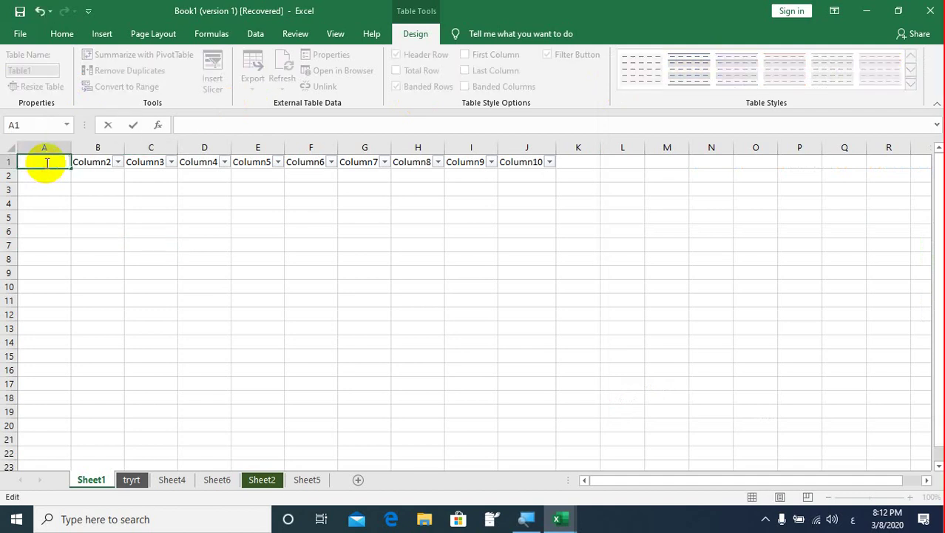
pyautogui.write('تتم')
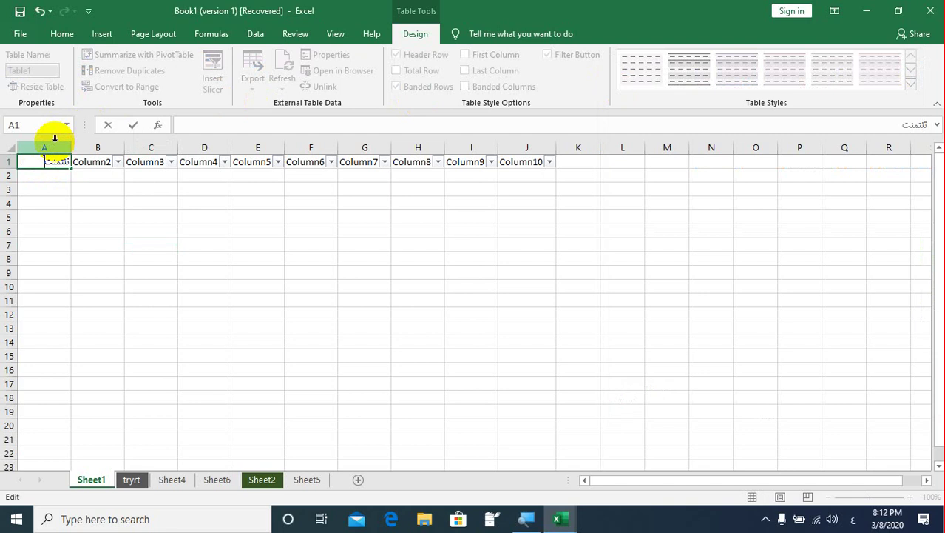
pyautogui.write('نت')
pyautogui.press('Return')
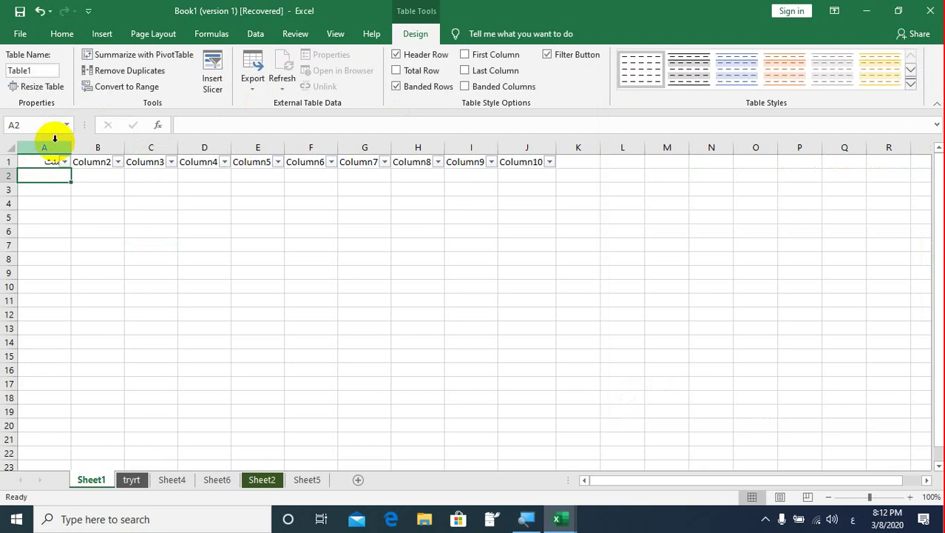
# Undo the header rename, the table style change and the table creation on Sheet1.
pyautogui.hotkey('ctrl', 'z')
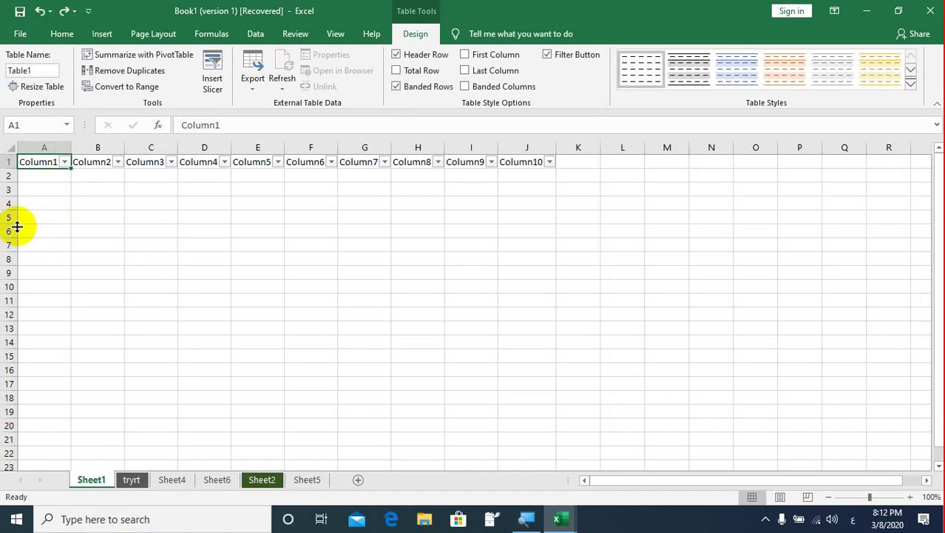
pyautogui.hotkey('ctrl', 'z')
pyautogui.hotkey('ctrl', 'z')
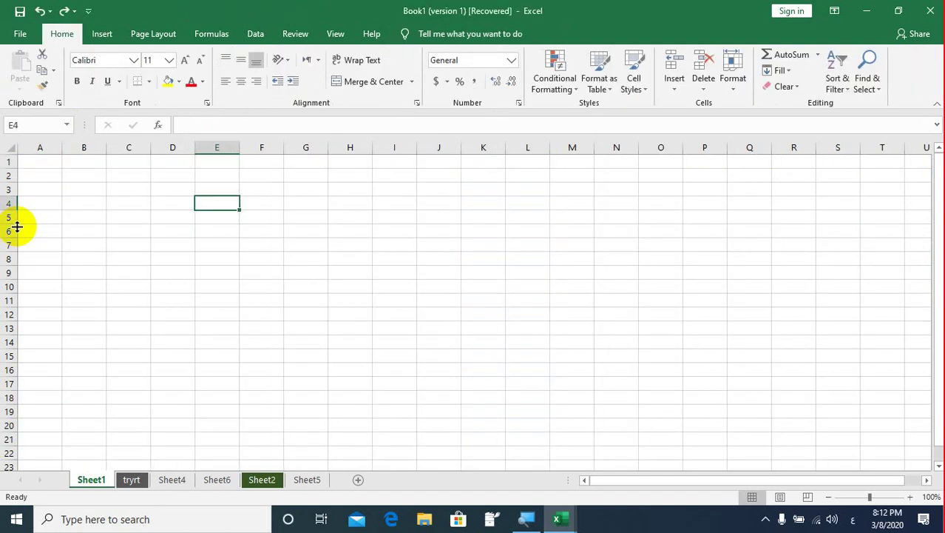
# Create a table without its own headers over the range A1:K87 on Sheet1.
pyautogui.click(100, 34)
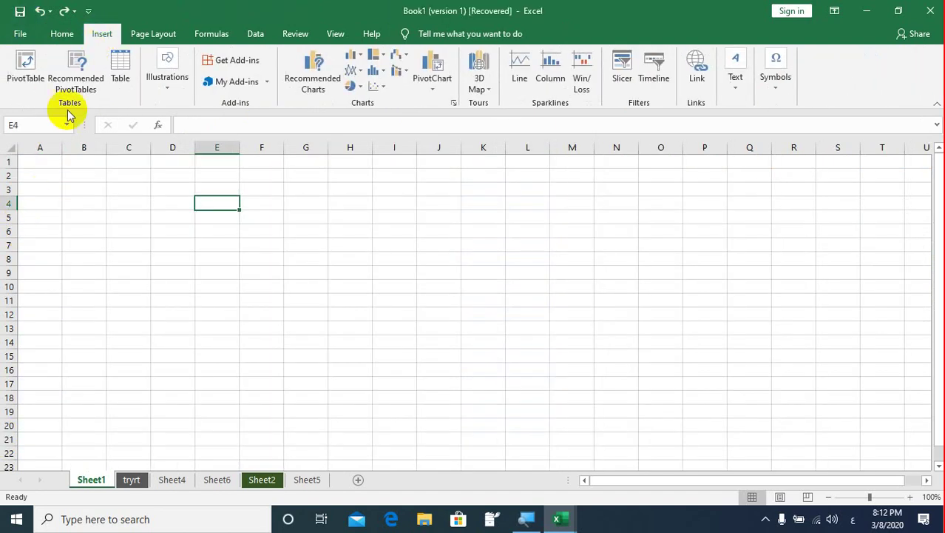
pyautogui.click(122, 70)
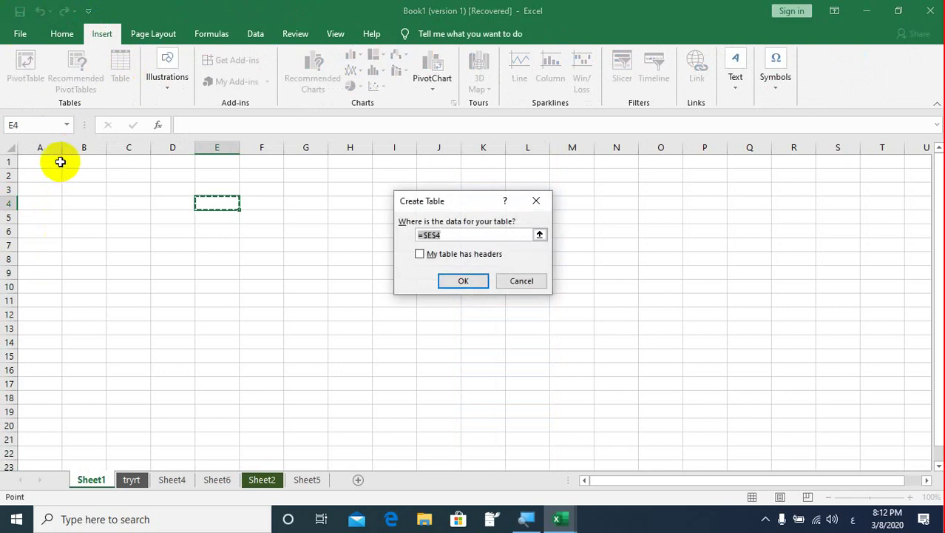
pyautogui.moveTo(55, 163); pyautogui.dragTo(471, 443)
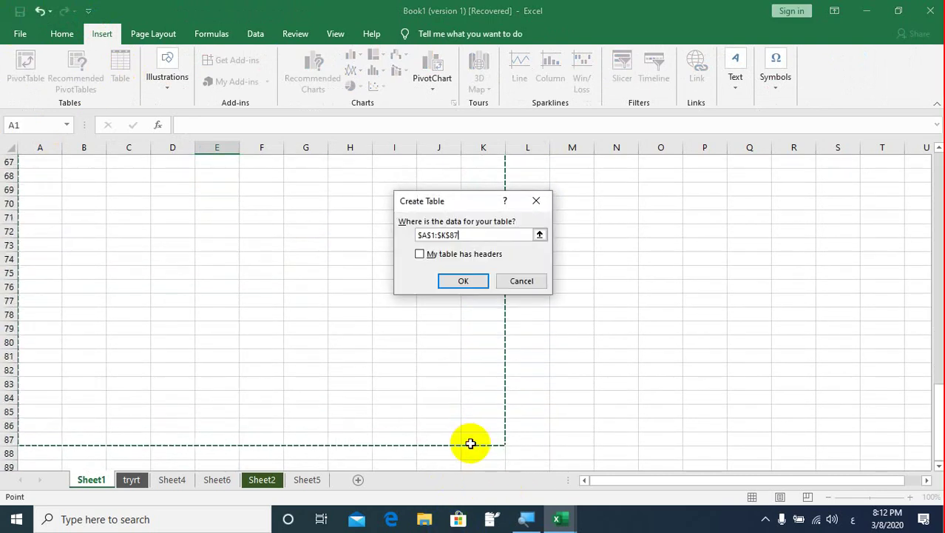
pyautogui.press('Return')
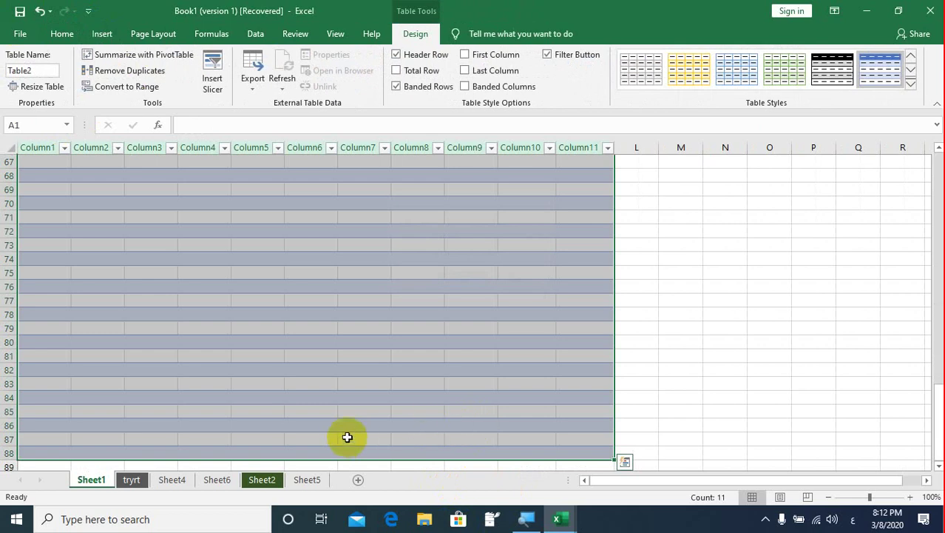
pyautogui.click(333, 437)
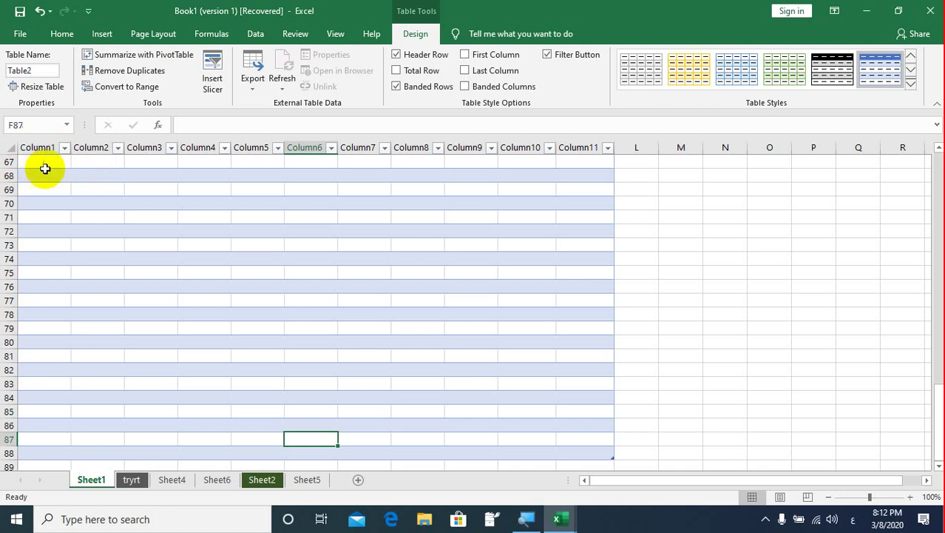
# Move up and down through the Column2 cells to examine how the table headers display while scrolling.
pyautogui.click(111, 247)
pyautogui.press('Up')
pyautogui.press('Up')
pyautogui.press('Up')
pyautogui.press('Up')
pyautogui.press('Up')
pyautogui.press('Up')
pyautogui.press('Up')
pyautogui.press('Up')
pyautogui.press('Up')
pyautogui.press('Up')
pyautogui.press('Up')
pyautogui.press('Up')
pyautogui.press('Up')
pyautogui.press('Up')
pyautogui.press('Up')
pyautogui.press('Up')
pyautogui.press('Up')
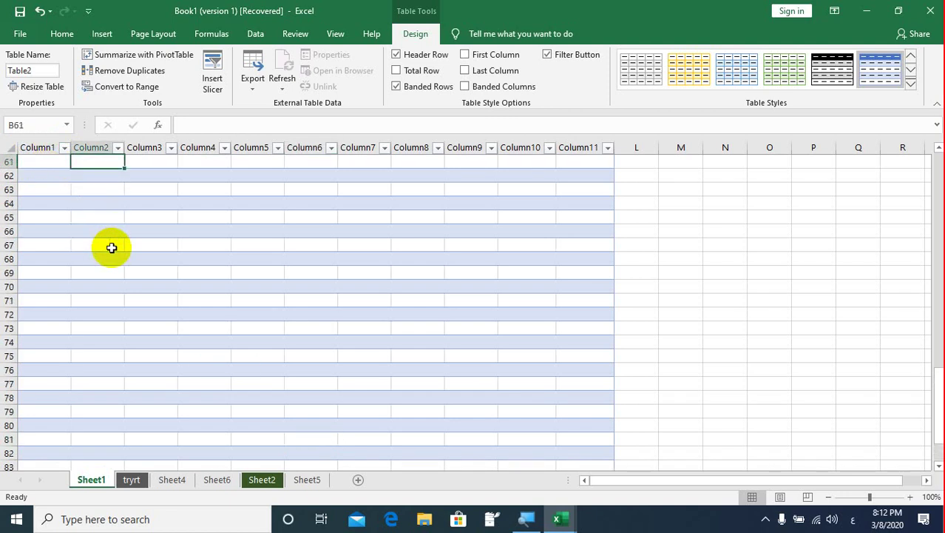
pyautogui.press('Up')
pyautogui.press('Up')
pyautogui.press('Up')
pyautogui.press('Up')
pyautogui.press('Up')
pyautogui.press('Up')
pyautogui.press('Up')
pyautogui.press('Up')
pyautogui.press('Down')
pyautogui.press('Down')
pyautogui.press('Down')
pyautogui.press('Down')
pyautogui.press('Down')
pyautogui.press('Down')
pyautogui.press('Down')
pyautogui.press('Down')
pyautogui.press('Down')
pyautogui.press('Down')
pyautogui.press('Down')
pyautogui.press('Down')
pyautogui.press('Down')
pyautogui.press('Down')
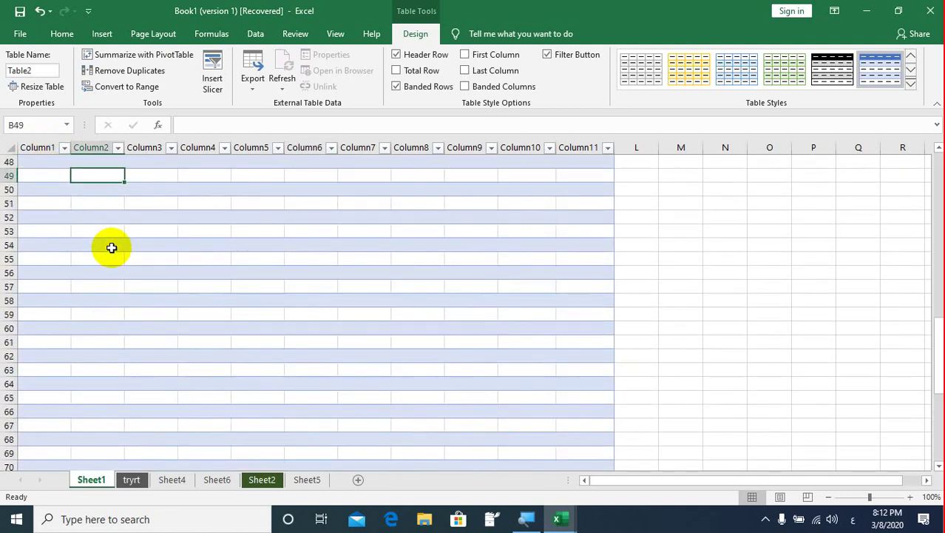
pyautogui.press('Down')
pyautogui.press('Down')
pyautogui.press('Down')
pyautogui.press('Down')
pyautogui.press('Down')
pyautogui.press('Down')
pyautogui.press('Down')
pyautogui.press('Down')
pyautogui.press('Down')
pyautogui.press('Down')
pyautogui.press('Down')
pyautogui.press('Down')
pyautogui.press('Down')
pyautogui.press('Down')
pyautogui.press('Down')
pyautogui.press('Down')
pyautogui.press('Down')
pyautogui.press('Down')
pyautogui.press('Down')
pyautogui.press('Down')
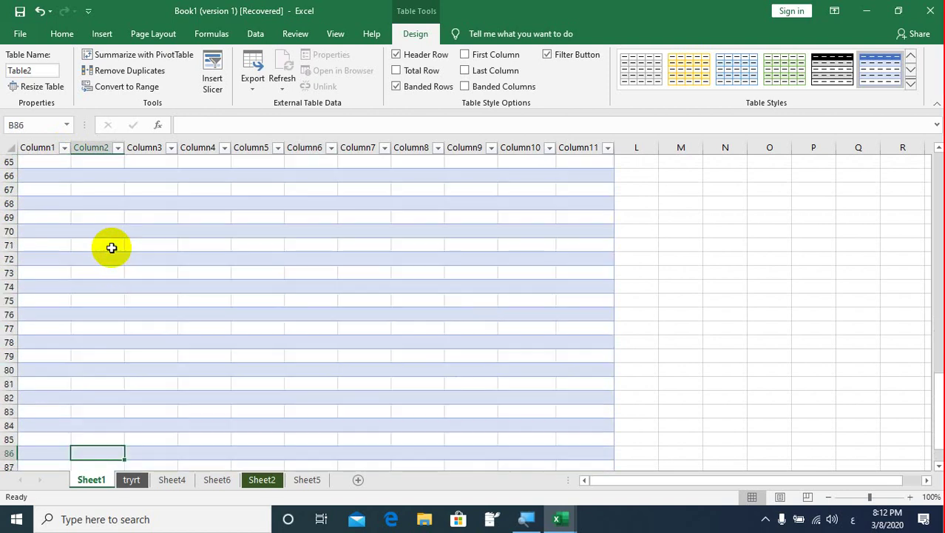
# Move the active cell in and out of the table's last row in column B to compare the column headings.
pyautogui.press('Up')
pyautogui.press('Up')
pyautogui.press('Up')
pyautogui.press('Up')
pyautogui.press('Up')
pyautogui.press('Up')
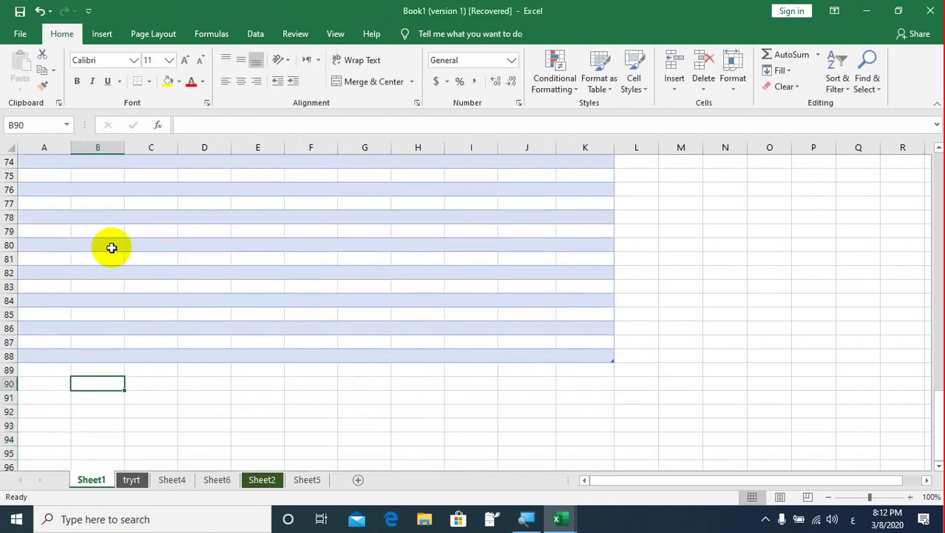
pyautogui.press('Down')
pyautogui.press('Up')
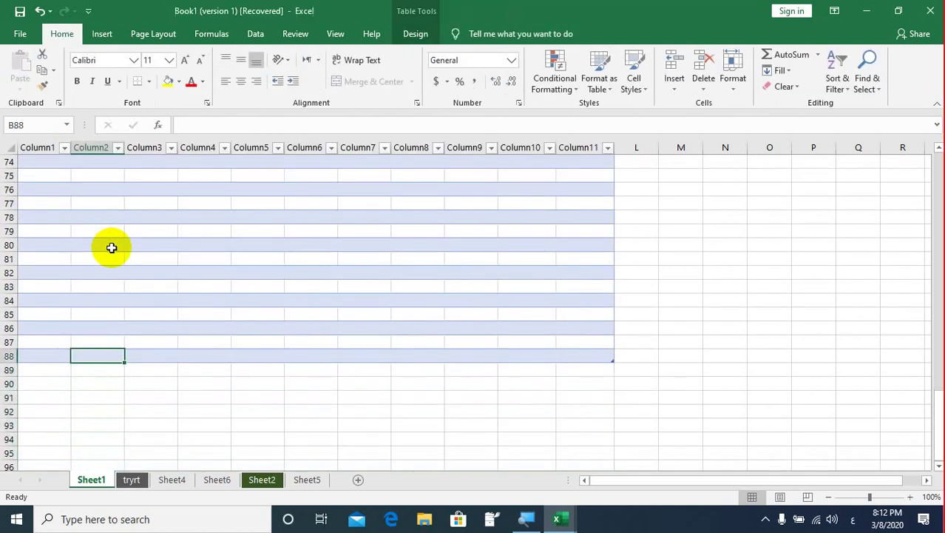
pyautogui.press('Down')
pyautogui.press('Up')
pyautogui.press('Down')
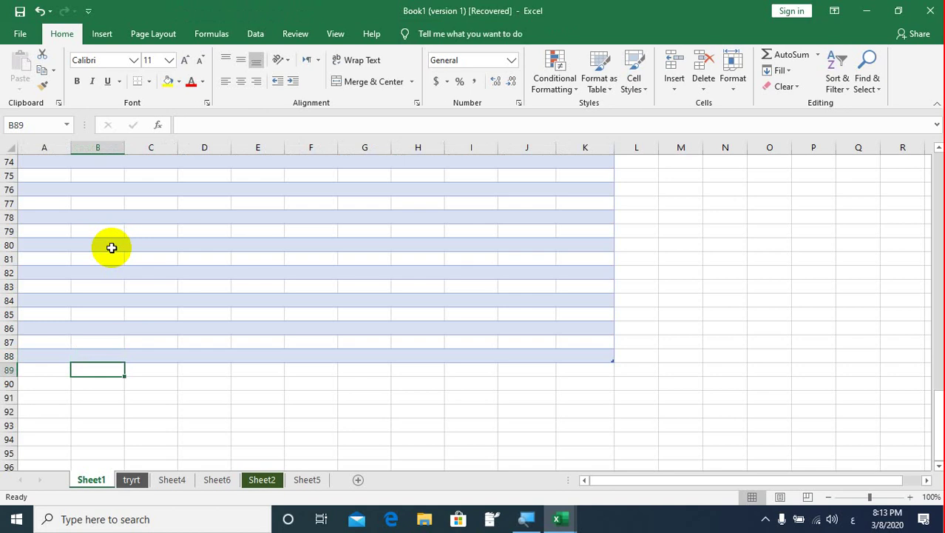
# Extend the Sheet1 table downward to row 116, keeping its columns A through K.
pyautogui.click(105, 35)
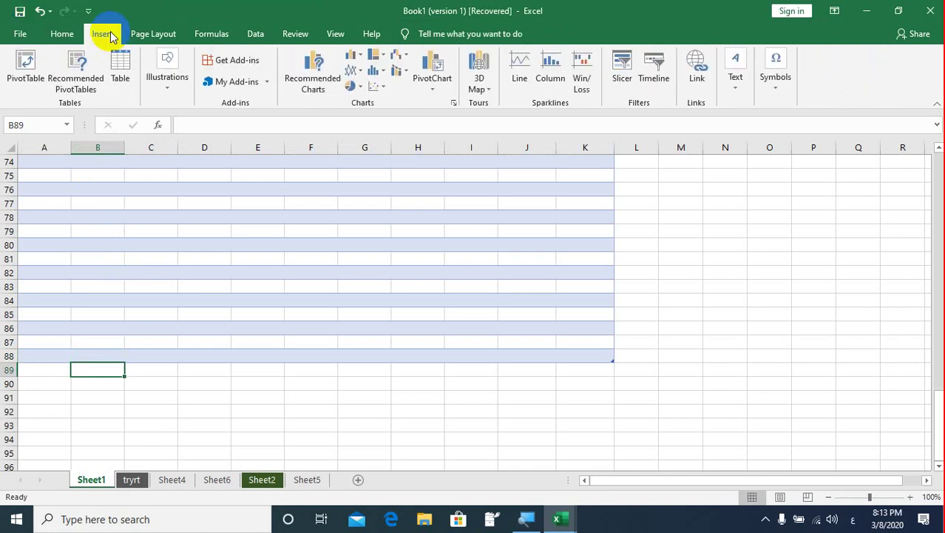
pyautogui.click(35, 146)
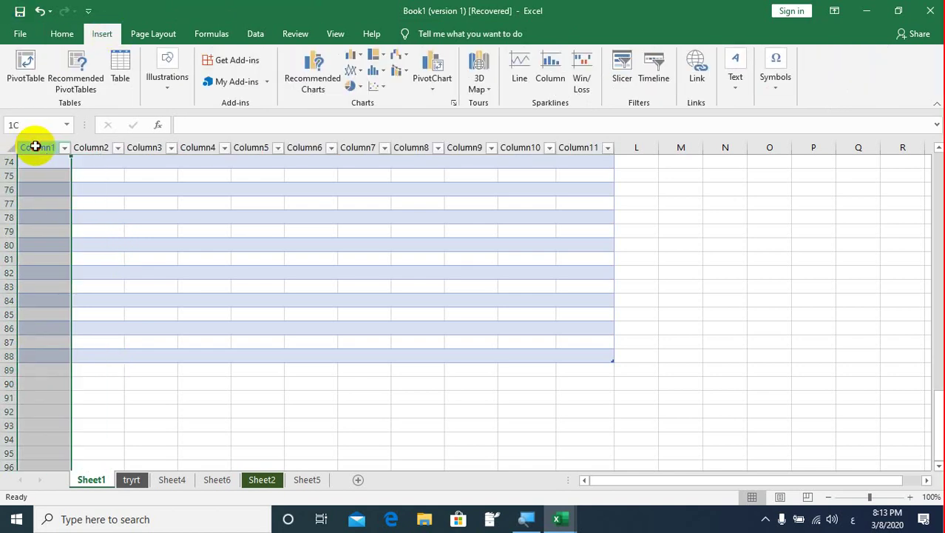
pyautogui.moveTo(35, 147); pyautogui.dragTo(406, 178)
pyautogui.click(586, 347)
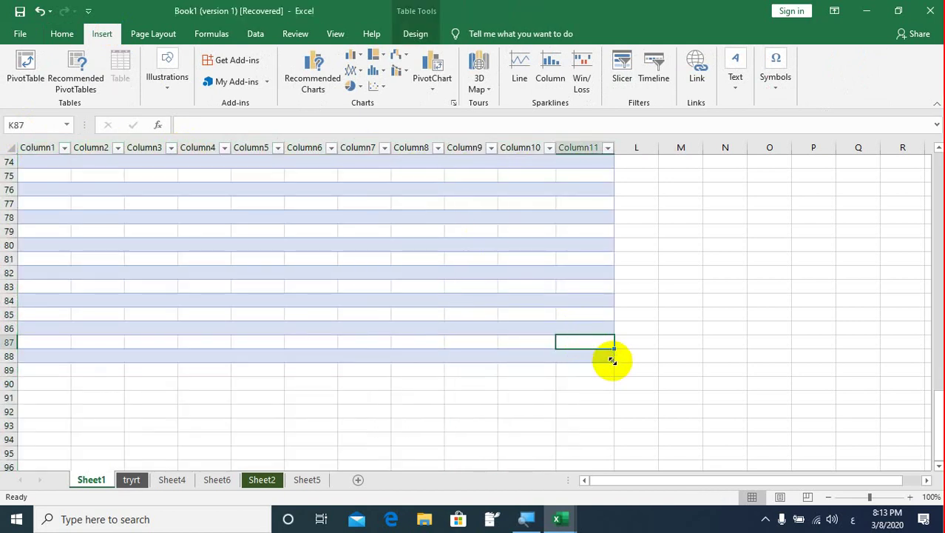
pyautogui.moveTo(612, 360); pyautogui.dragTo(612, 446)
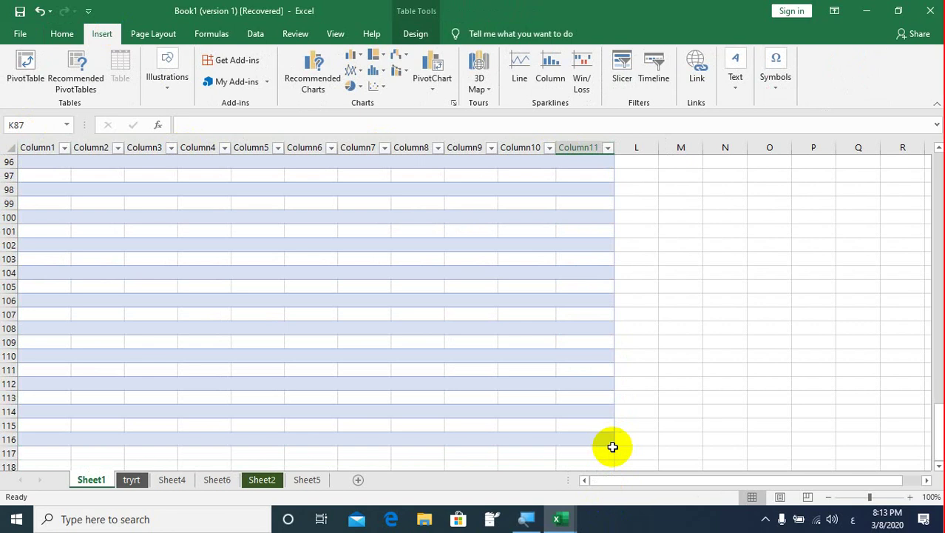
pyautogui.click(183, 87)
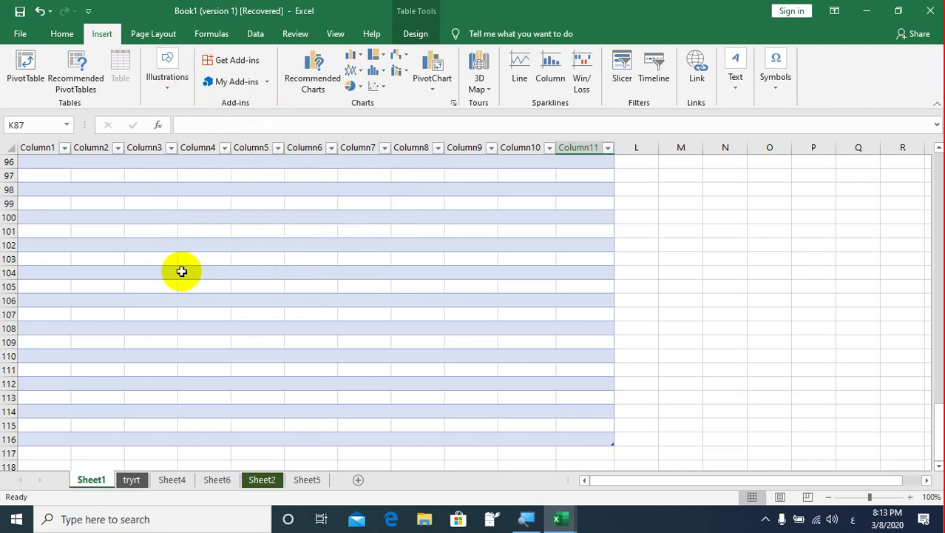
# Enter the numbers 12, 33, 44 and 566 in cells E5 to E8 on Sheet6.
pyautogui.click(215, 481)
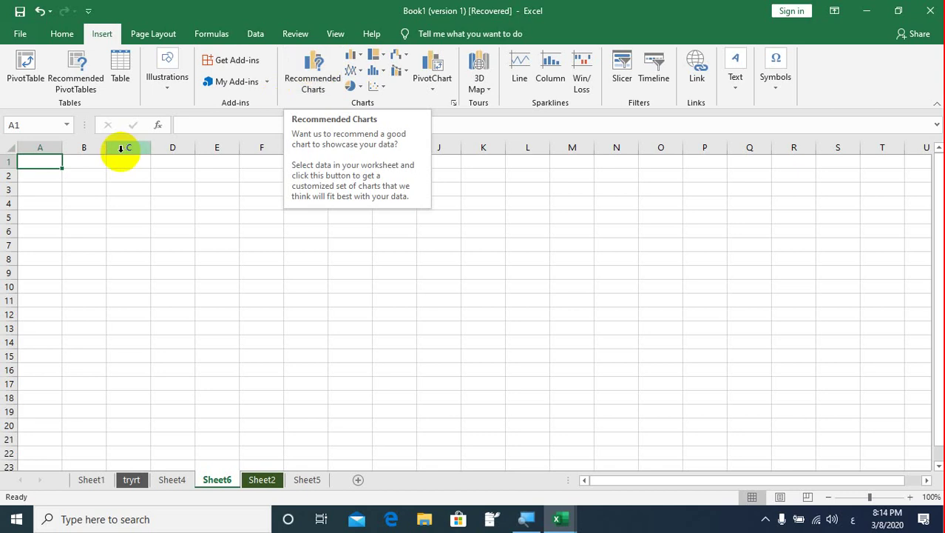
pyautogui.click(219, 169)
pyautogui.click(207, 195)
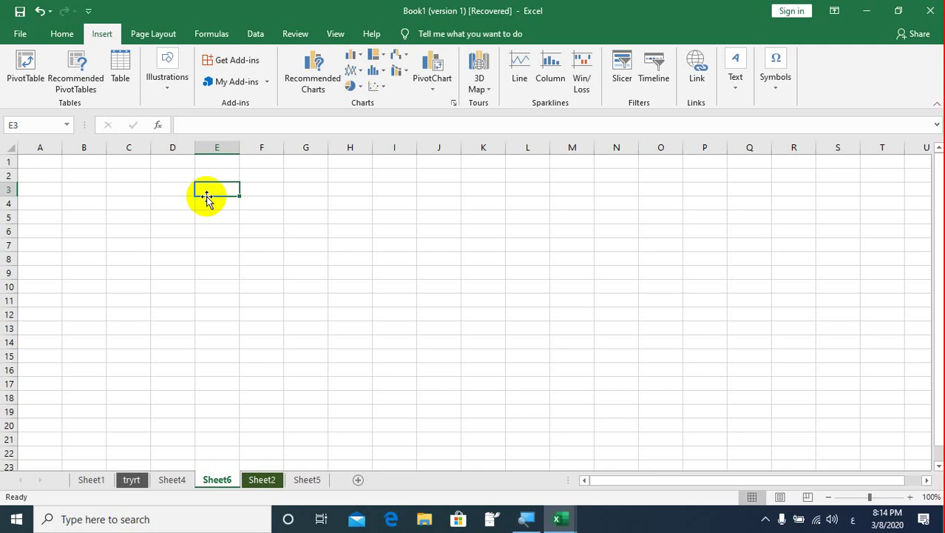
pyautogui.press('Down')
pyautogui.press('Down')
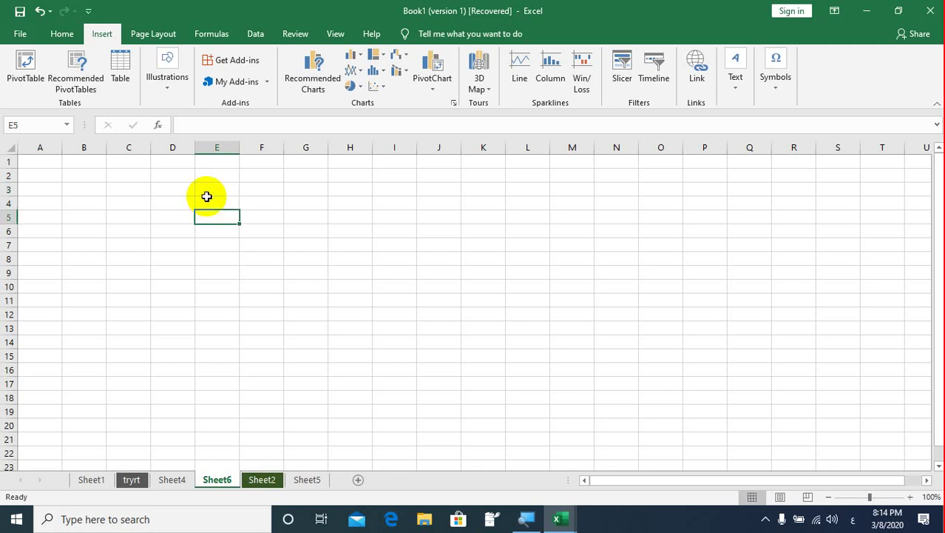
pyautogui.write('12')
pyautogui.press('Return')
pyautogui.write('33')
pyautogui.press('Return')
pyautogui.write('44')
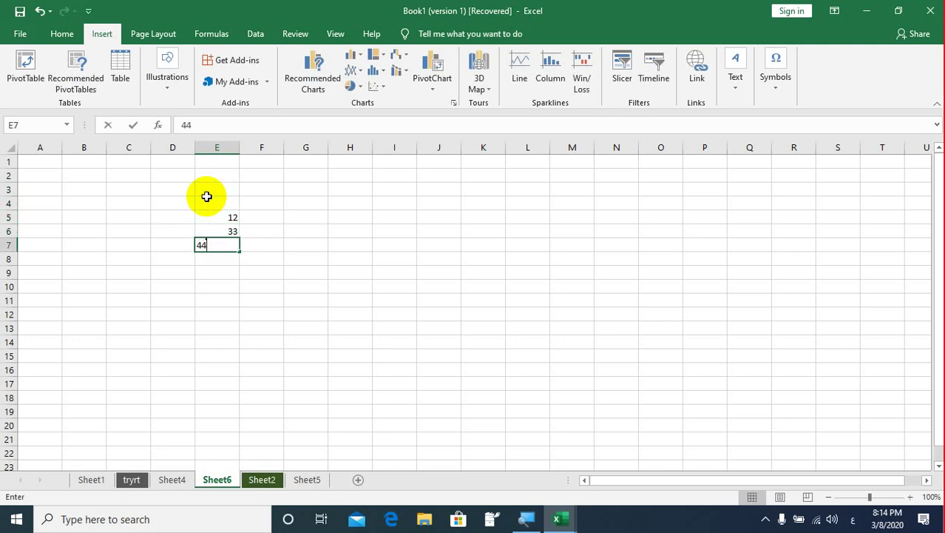
pyautogui.press('Return')
pyautogui.write('566')
pyautogui.press('Return')
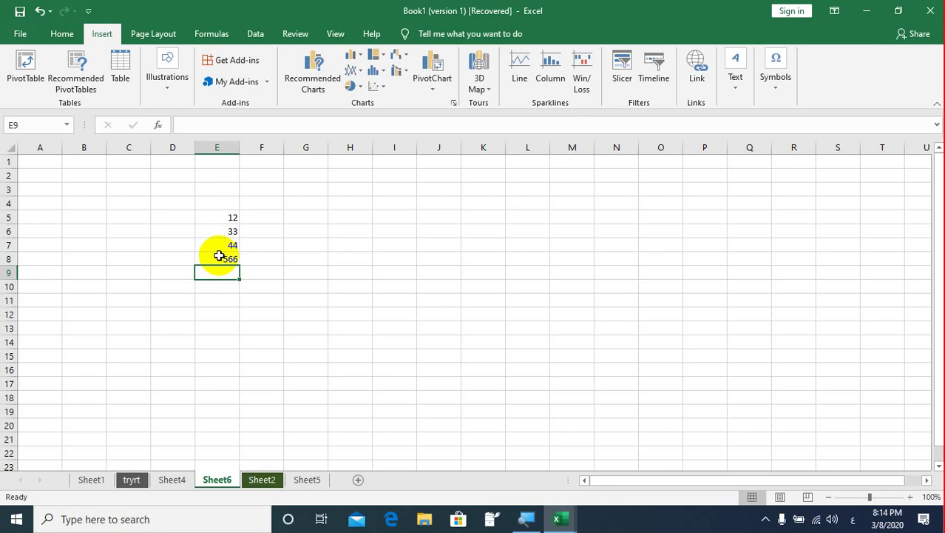
# Calculate the average of the four numbers in cell E9 with =AVERAGE(E5:E8), picking the function from the suggestions.
pyautogui.write('=شر')
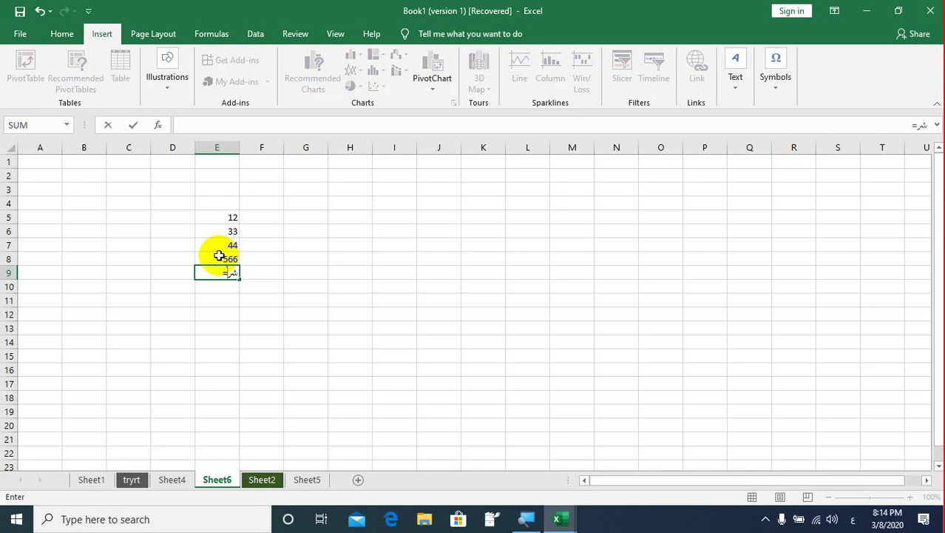
pyautogui.press('BackSpace')
pyautogui.hotkey('alt', 'shift')
pyautogui.write('av')
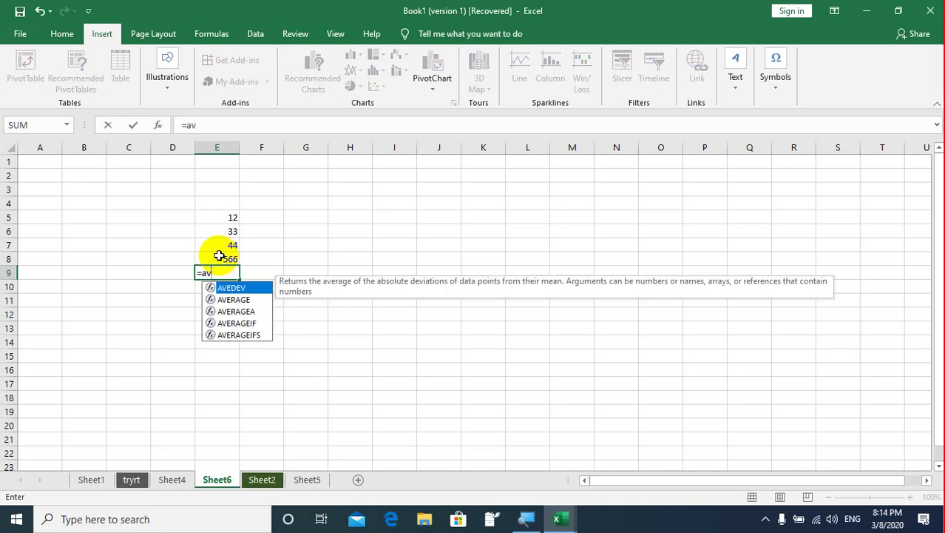
pyautogui.doubleClick(230, 299)
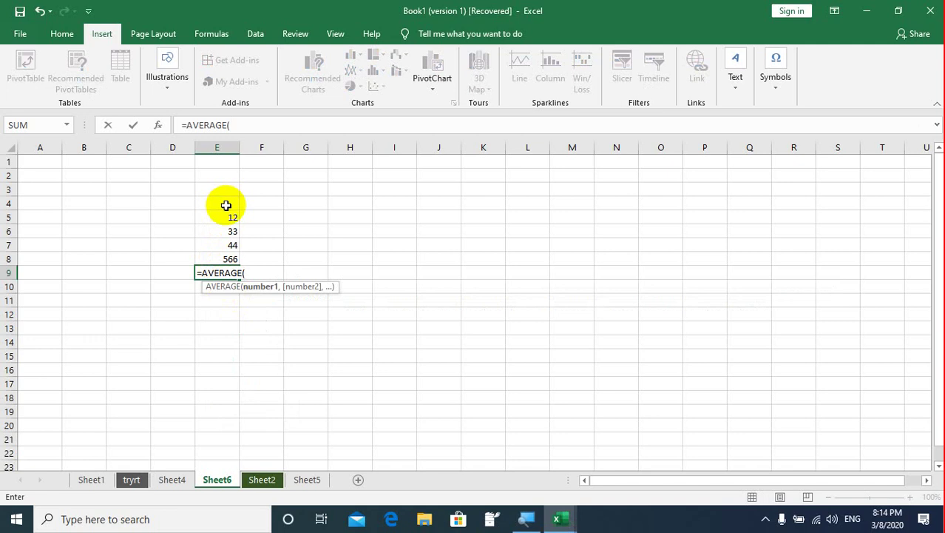
pyautogui.moveTo(222, 215); pyautogui.dragTo(224, 254)
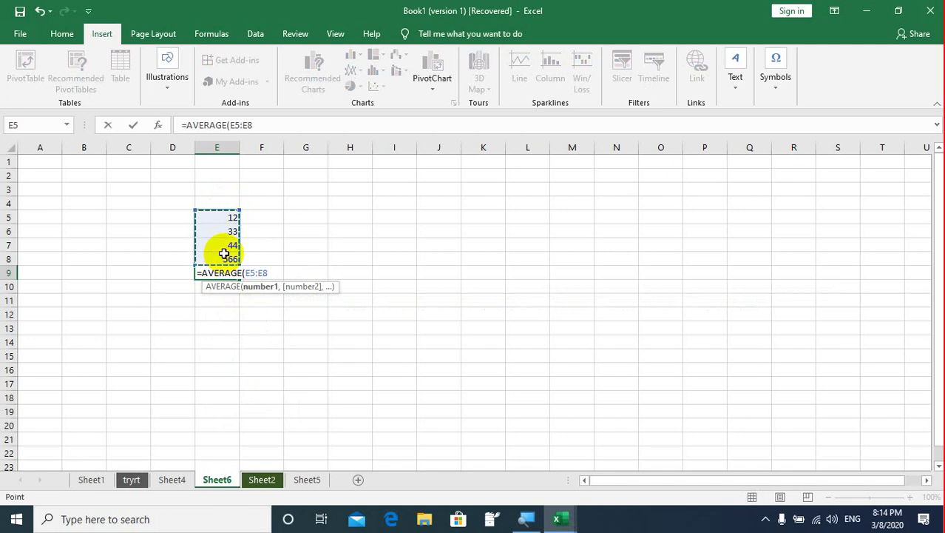
pyautogui.write(')')
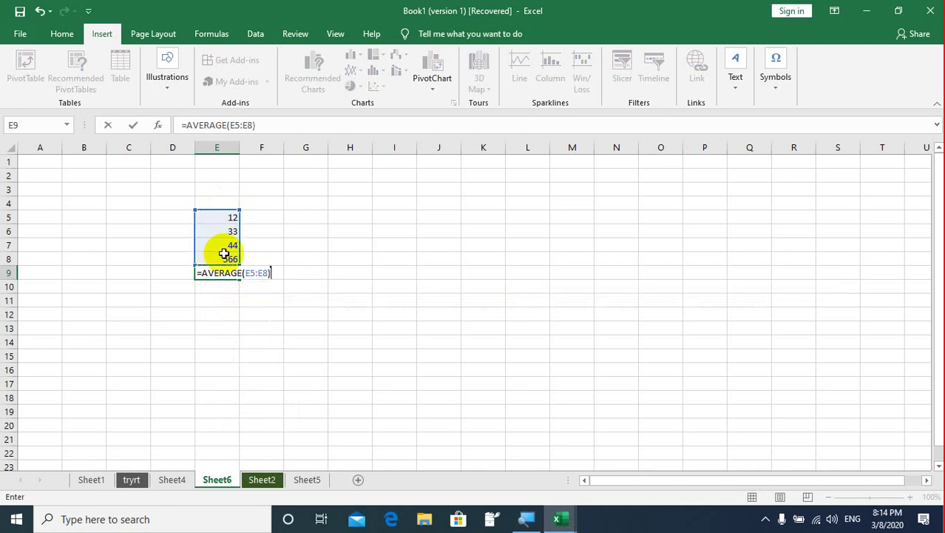
pyautogui.press('Return')
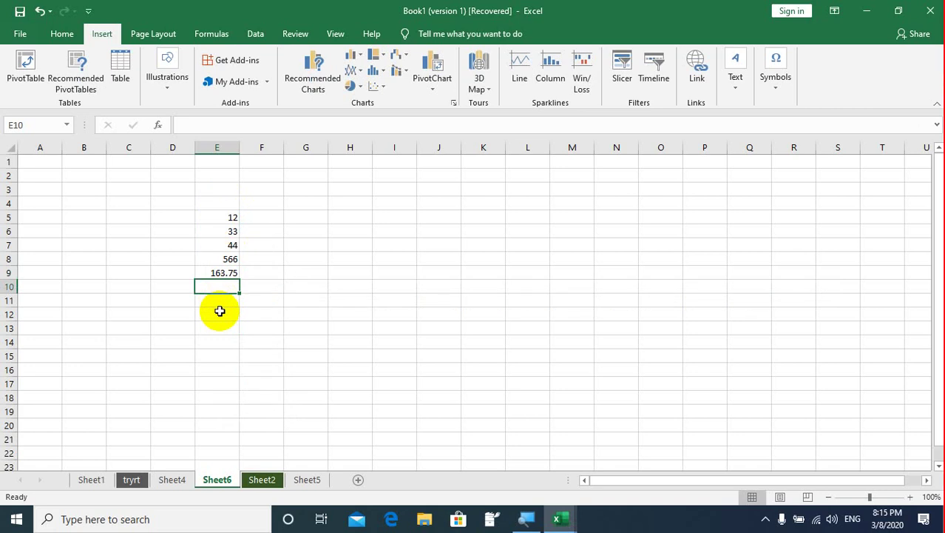
# Replace the formula in cell E9 with one using a misspelled function name, =avareg(E5:E8).
pyautogui.click(217, 272)
pyautogui.doubleClick(221, 275)
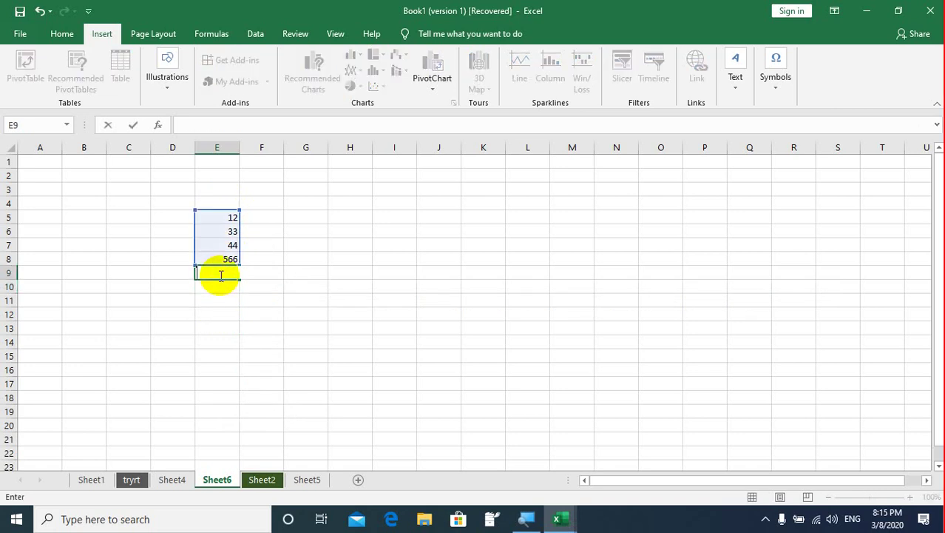
pyautogui.write('=')
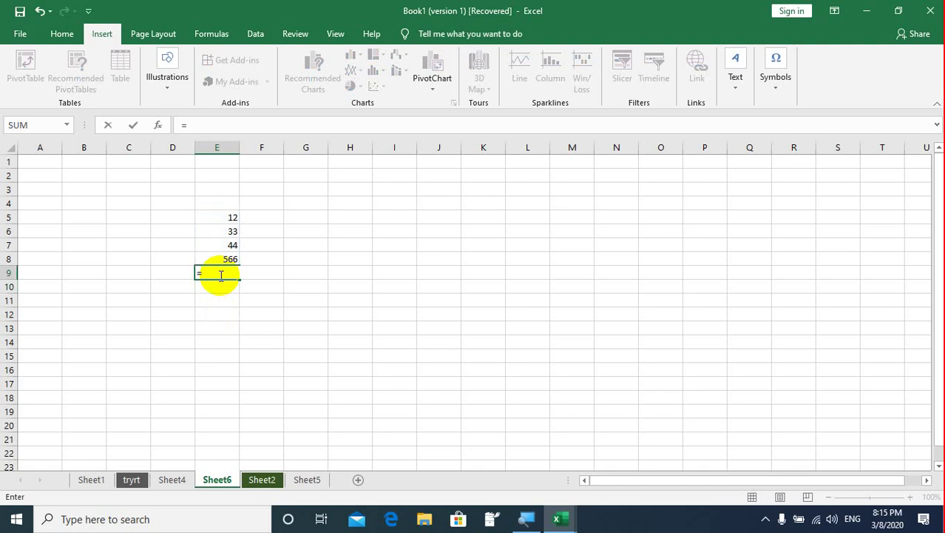
pyautogui.write('avareg(')
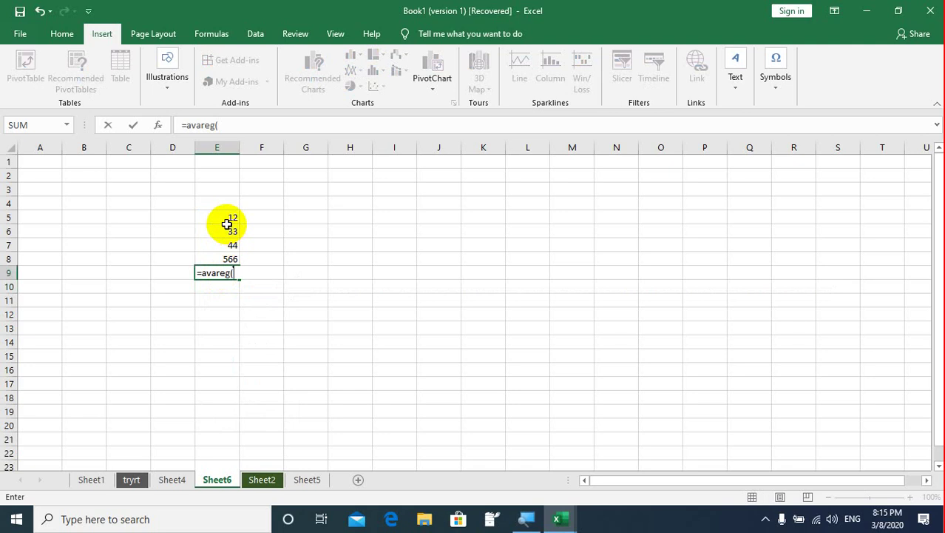
pyautogui.moveTo(228, 216); pyautogui.dragTo(238, 262)
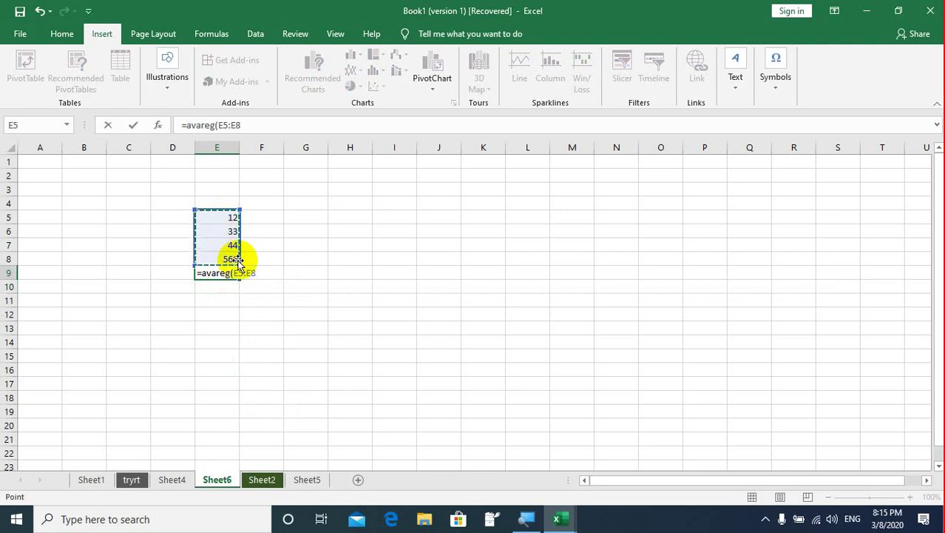
pyautogui.write(')')
pyautogui.press('Return')
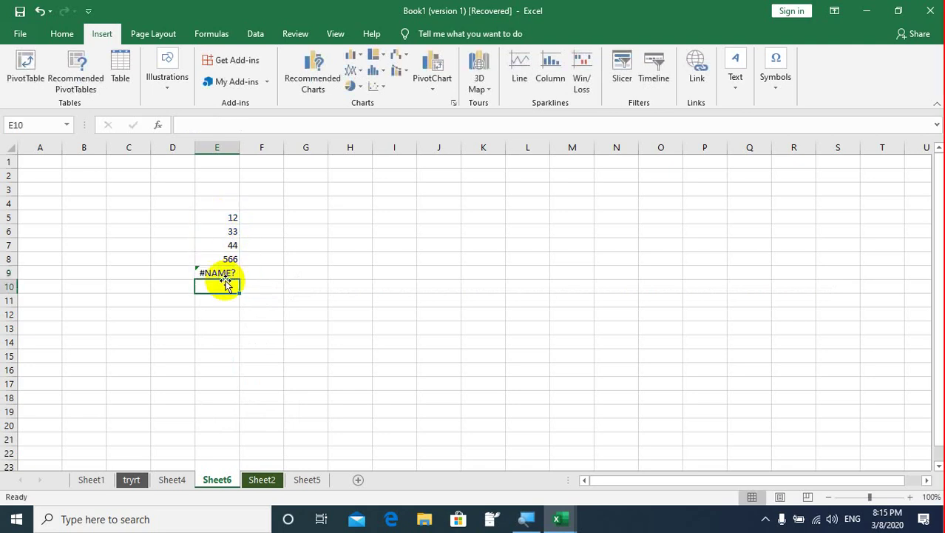
# Correct the misspelled function name in the E9 formula to average, keeping the range E5:E8.
pyautogui.click(224, 273)
pyautogui.doubleClick(228, 275)
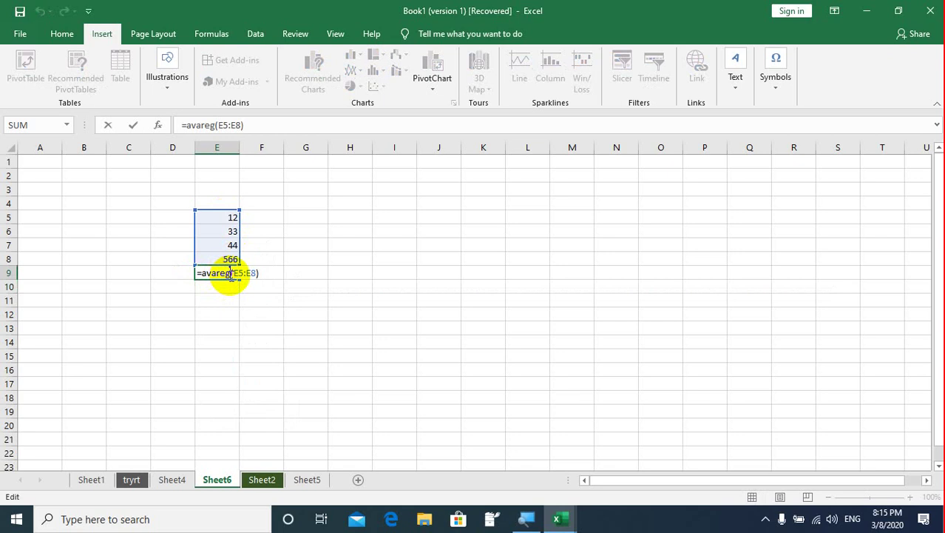
pyautogui.press('BackSpace')
pyautogui.press('BackSpace')
pyautogui.press('BackSpace')
pyautogui.press('BackSpace')
pyautogui.press('BackSpace')
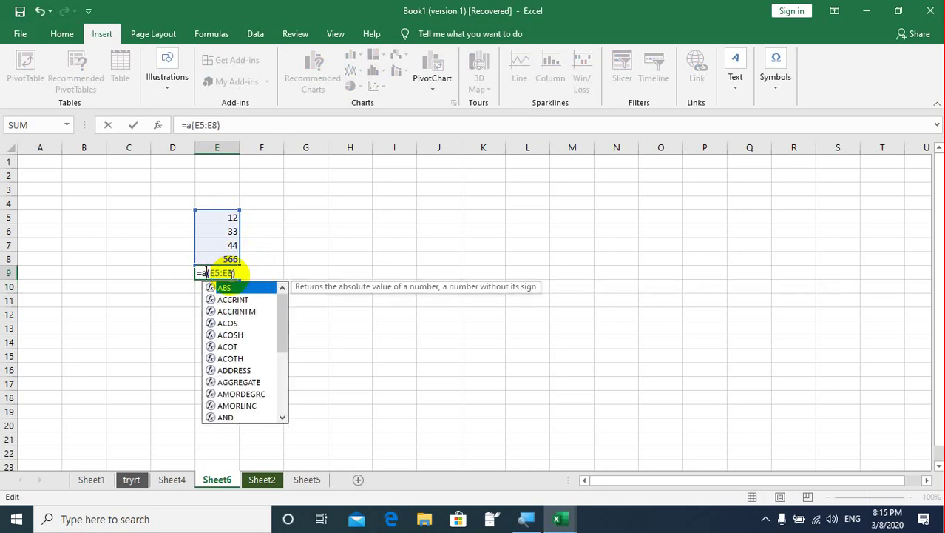
pyautogui.write('v')
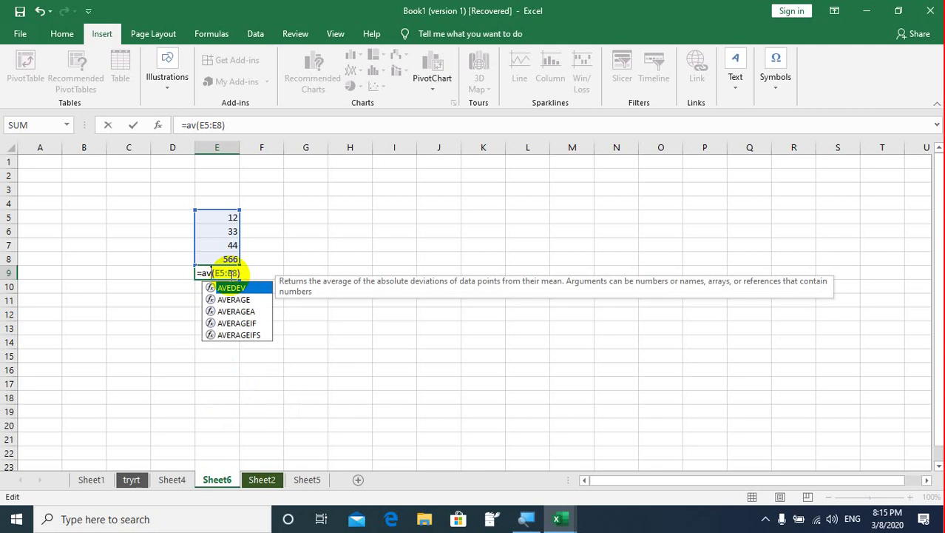
pyautogui.write('er')
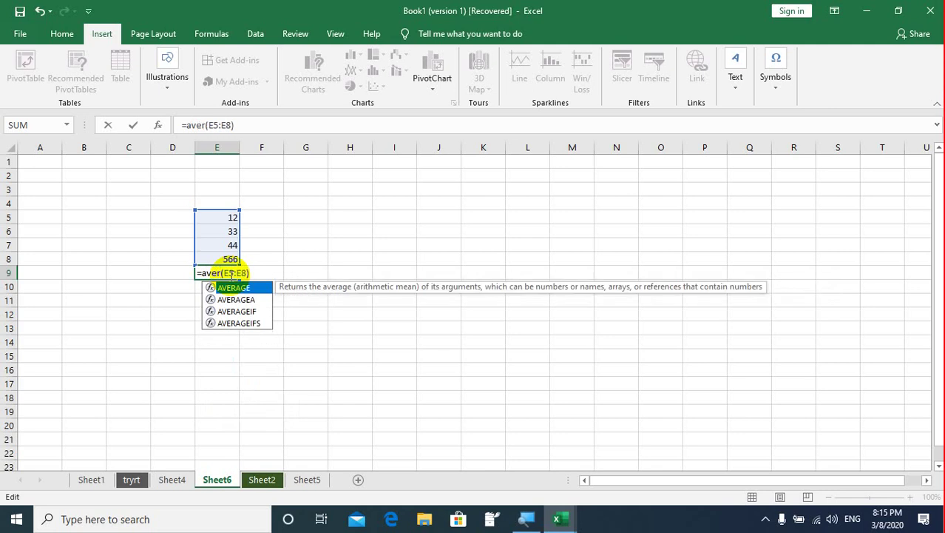
pyautogui.write('ag')
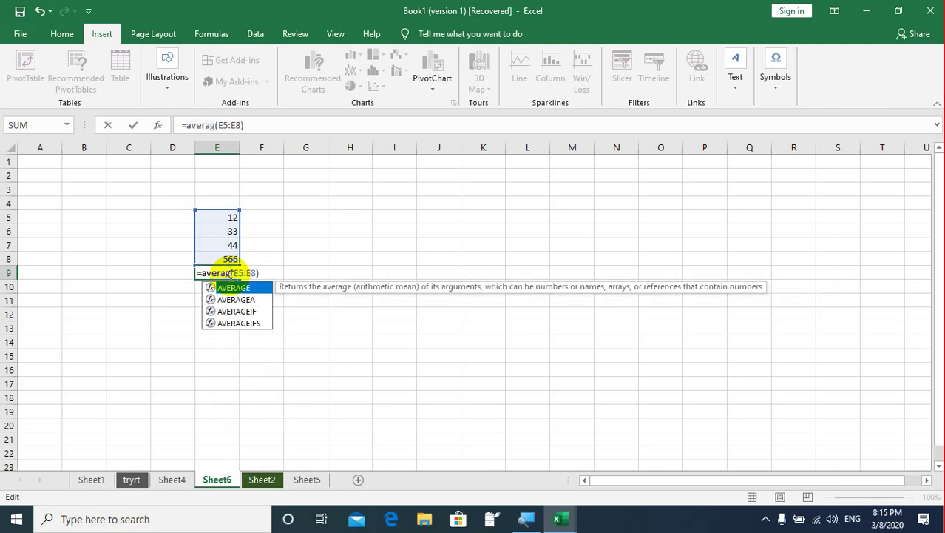
pyautogui.write('e')
pyautogui.click(173, 278)
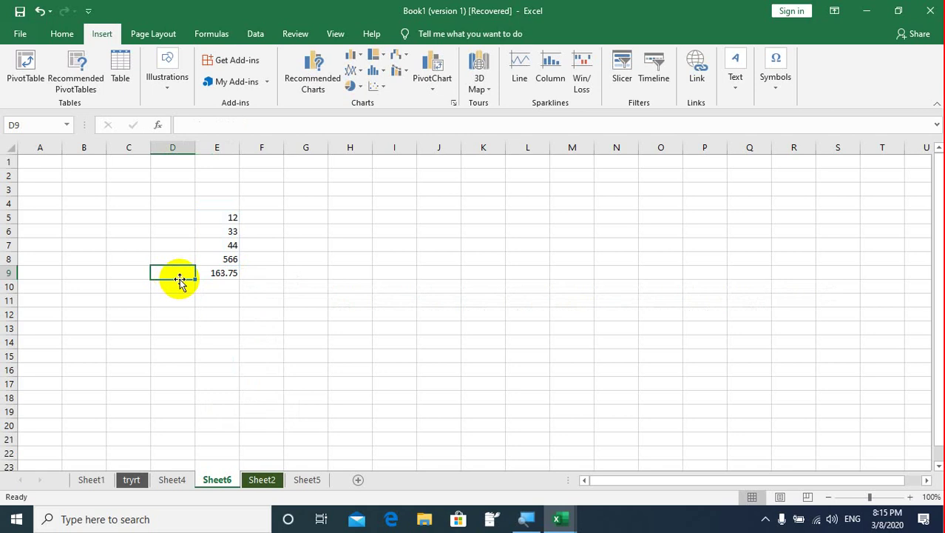
# Open the formula in cell E9 for editing and delete all of its content.
pyautogui.doubleClick(226, 273)
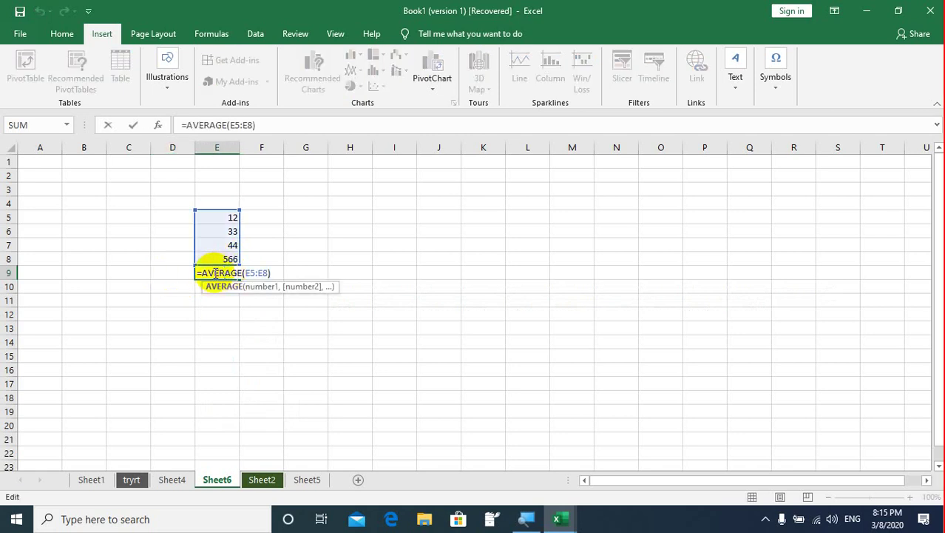
pyautogui.click(214, 273)
pyautogui.press('BackSpace')
pyautogui.press('BackSpace')
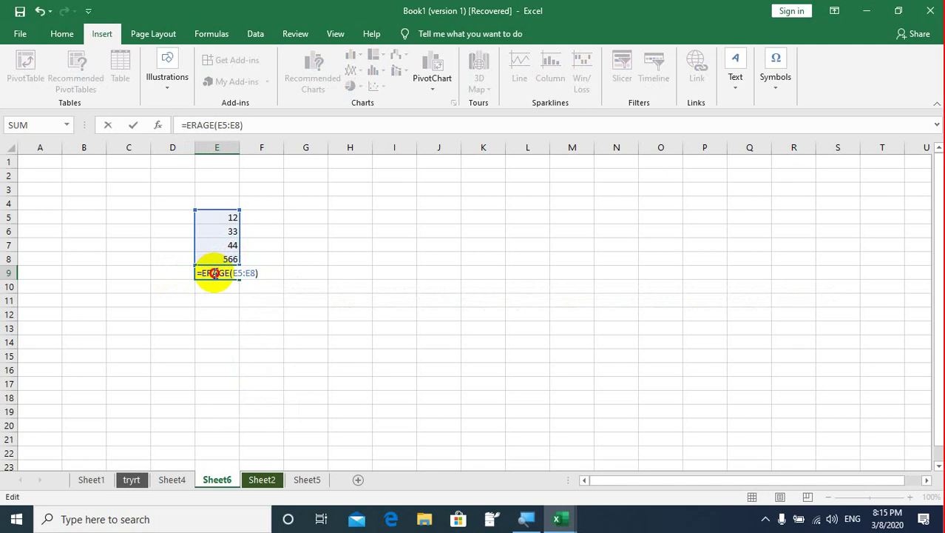
pyautogui.press('Delete')
pyautogui.press('Delete')
pyautogui.press('Delete')
pyautogui.press('Delete')
pyautogui.press('Delete')
pyautogui.press('BackSpace')
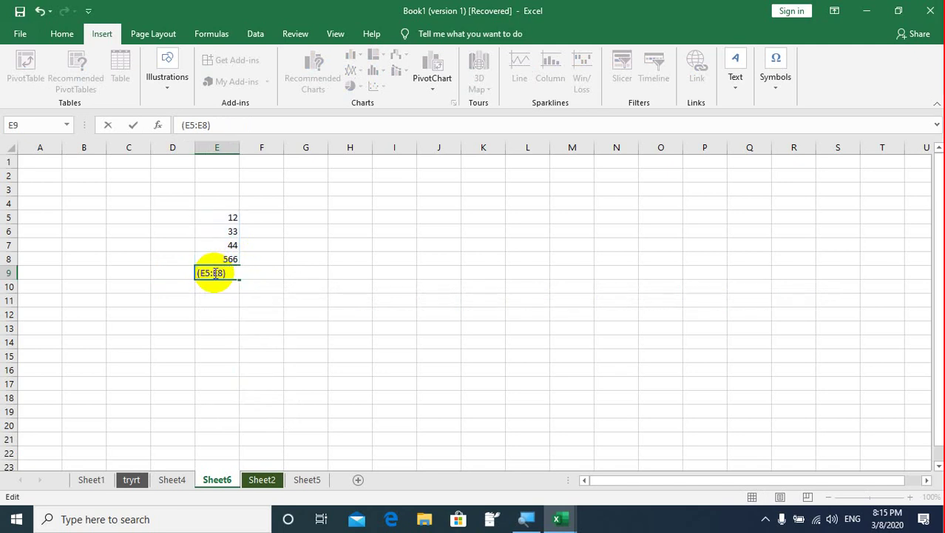
pyautogui.doubleClick(215, 273)
pyautogui.press('BackSpace')
# Enter an average formula for E5:E8 in cell E9, picking AVERAGE from the suggested functions.
pyautogui.write('=a')
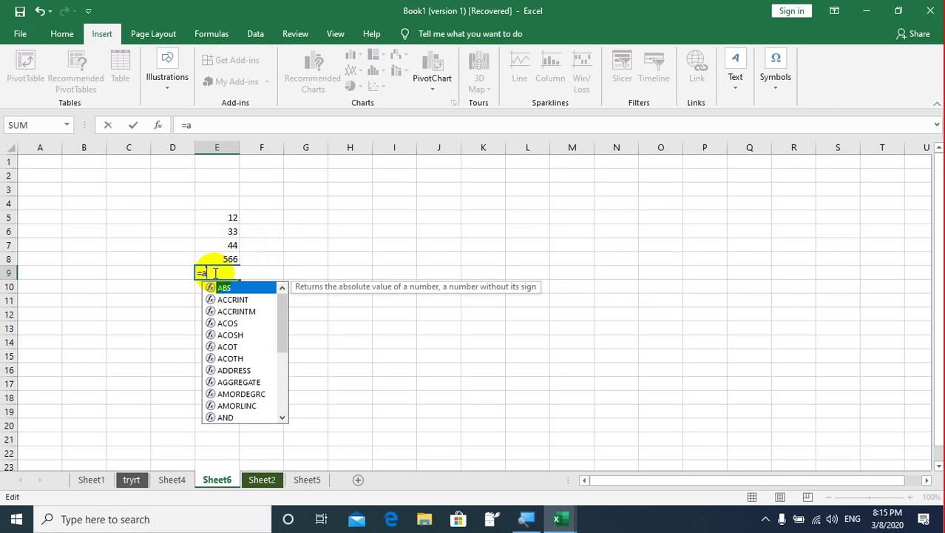
pyautogui.write('v')
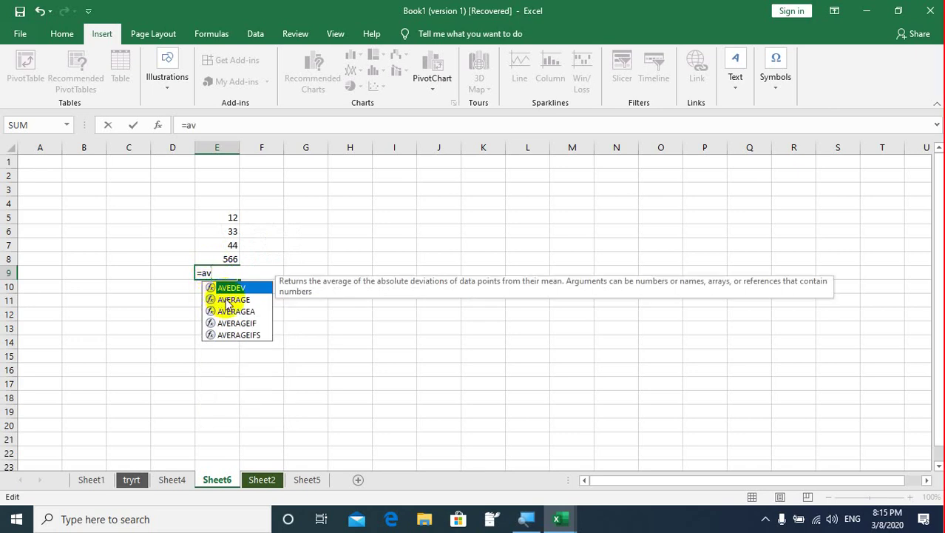
pyautogui.doubleClick(227, 300)
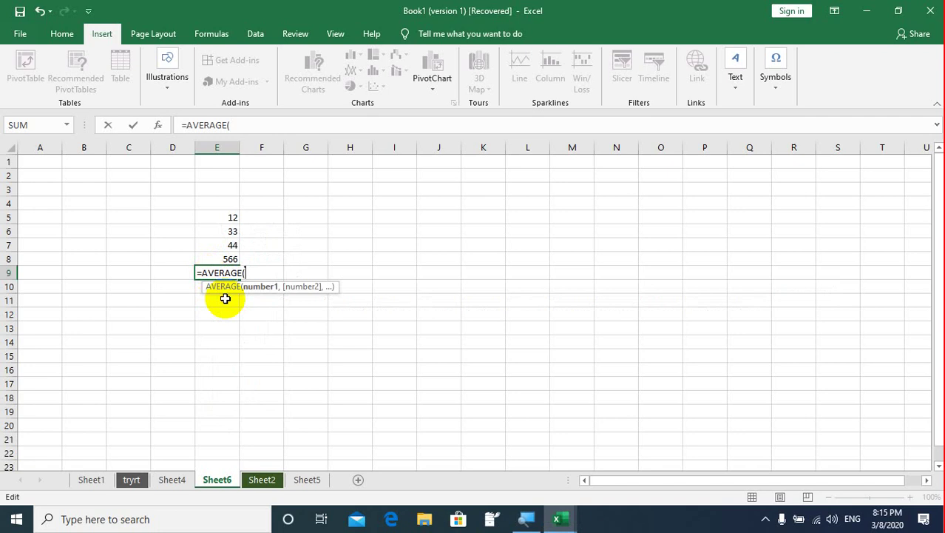
pyautogui.moveTo(216, 217); pyautogui.dragTo(220, 258)
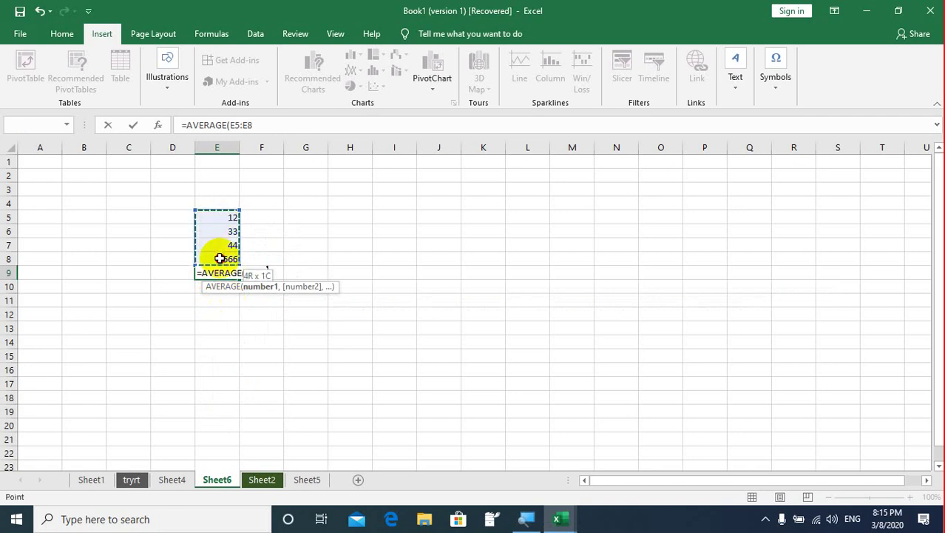
pyautogui.press('Return')
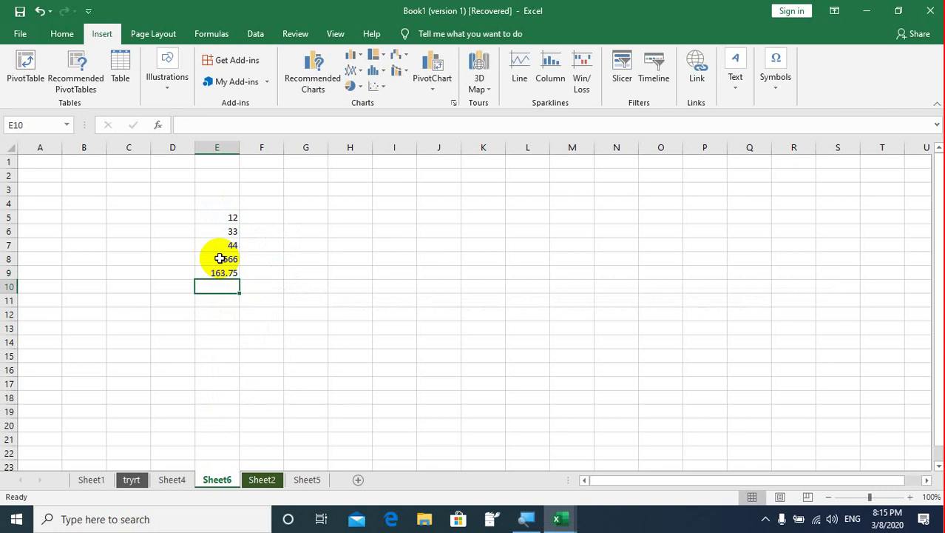
# On Sheet5, enter a COUNT formula in cell A10 that counts the numbers in B2:B9.
pyautogui.click(302, 479)
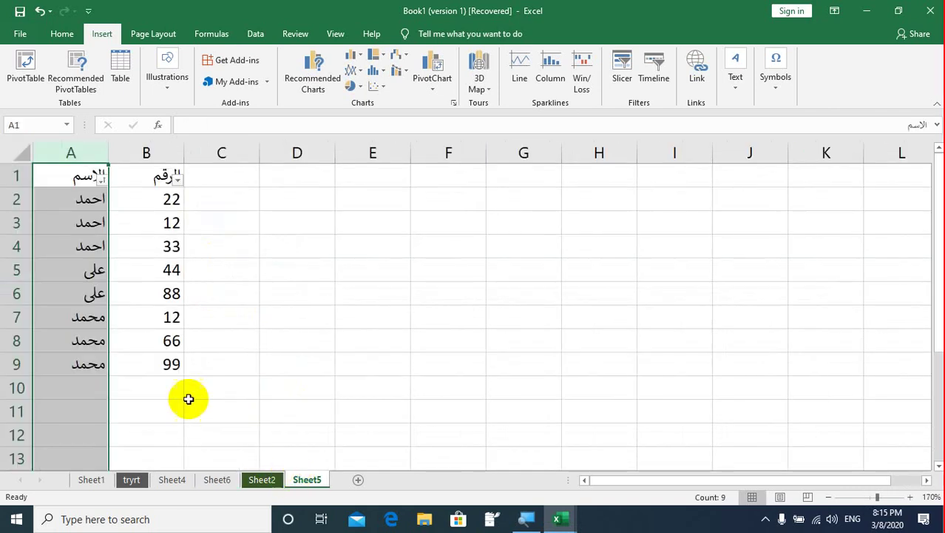
pyautogui.click(131, 391)
pyautogui.click(59, 390)
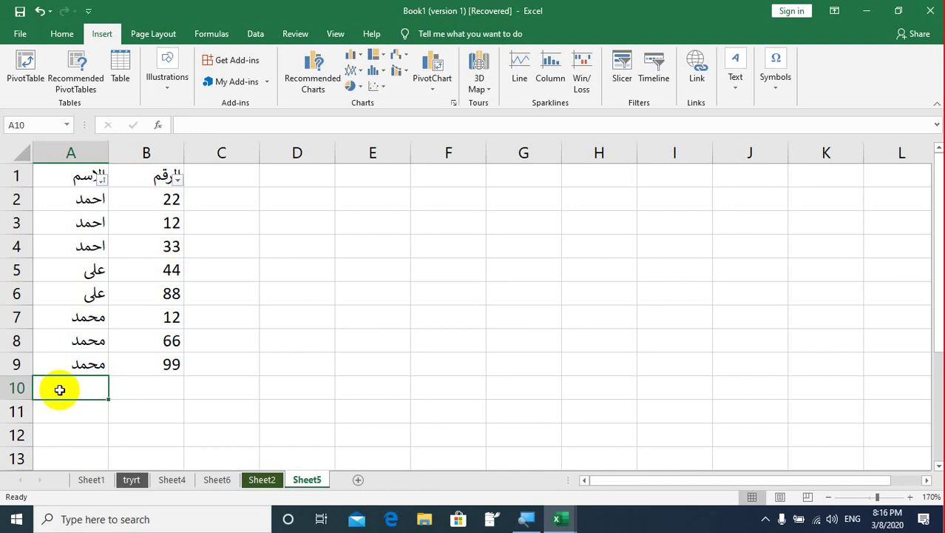
pyautogui.write('=c')
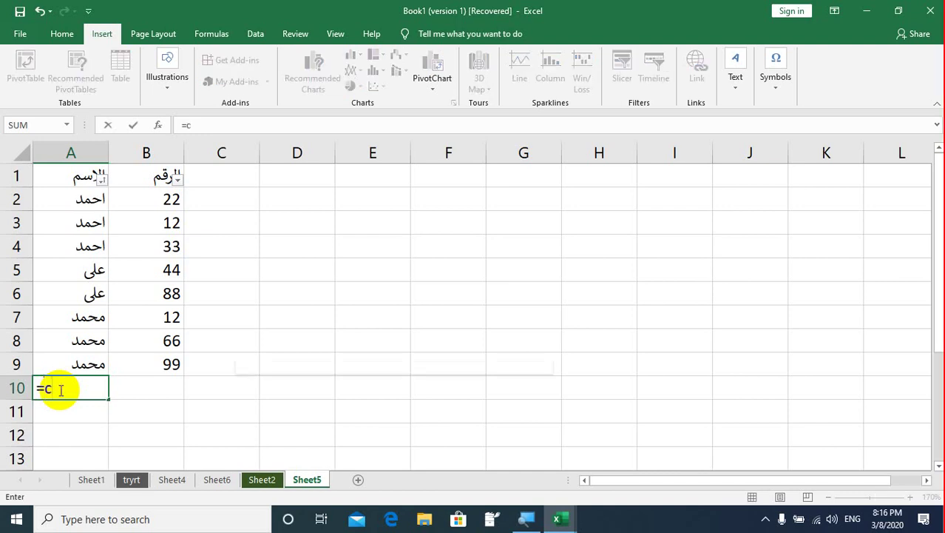
pyautogui.write('ount')
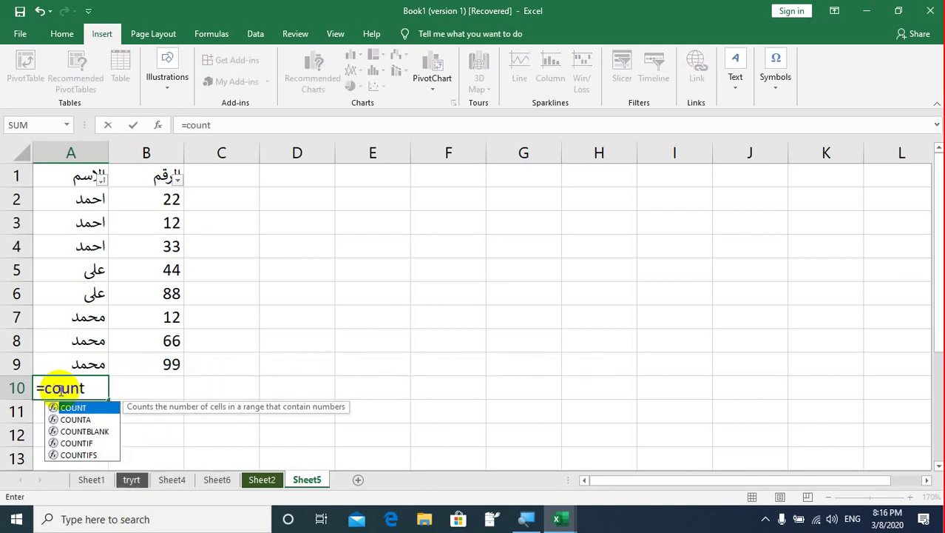
pyautogui.write('(')
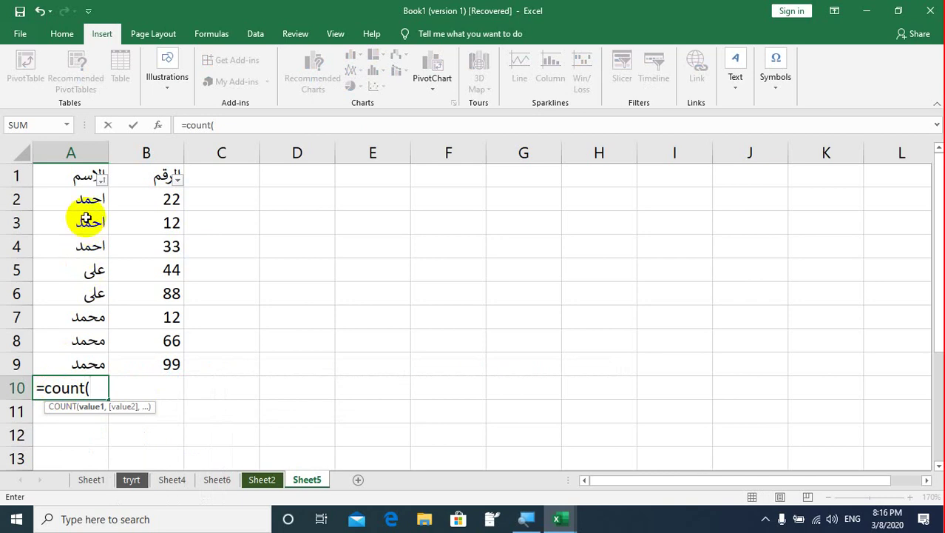
pyautogui.moveTo(125, 199); pyautogui.dragTo(131, 361)
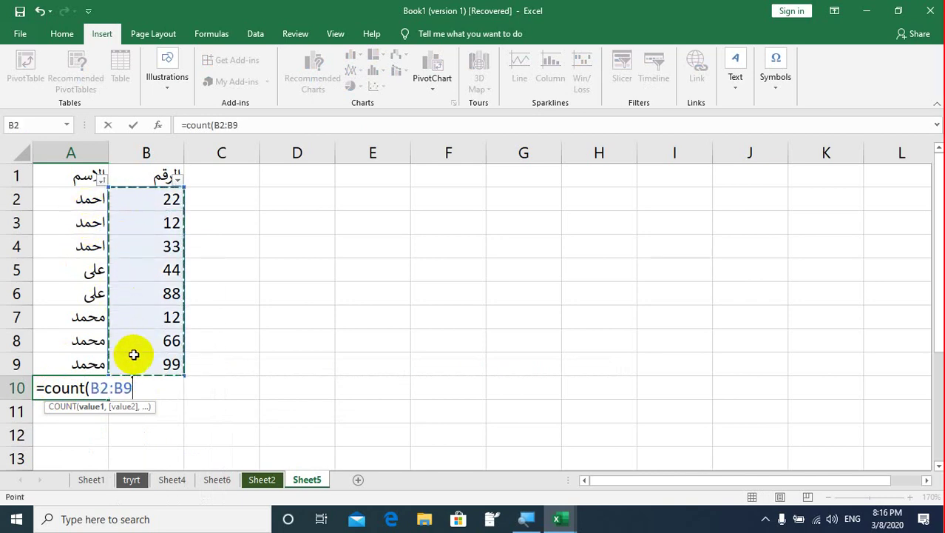
pyautogui.write(')')
pyautogui.press('Return')
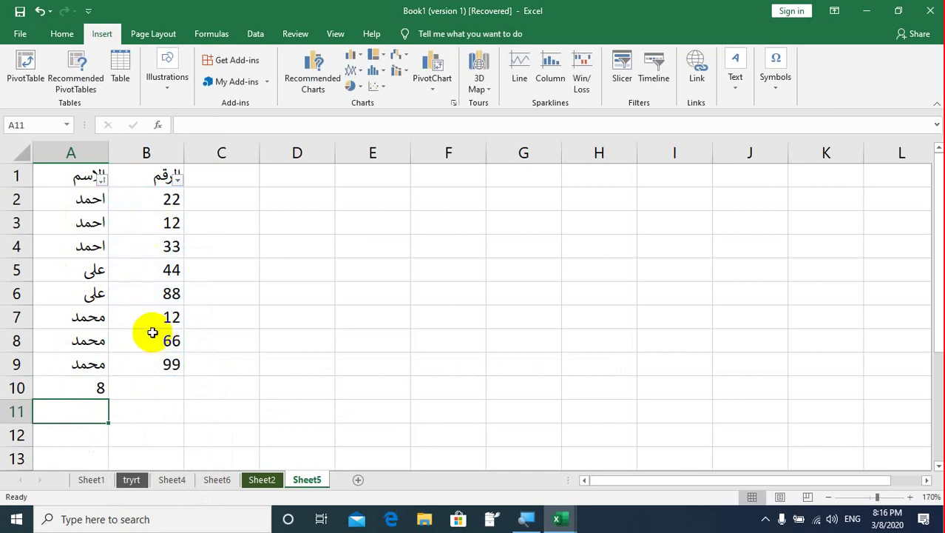
pyautogui.click(101, 388)
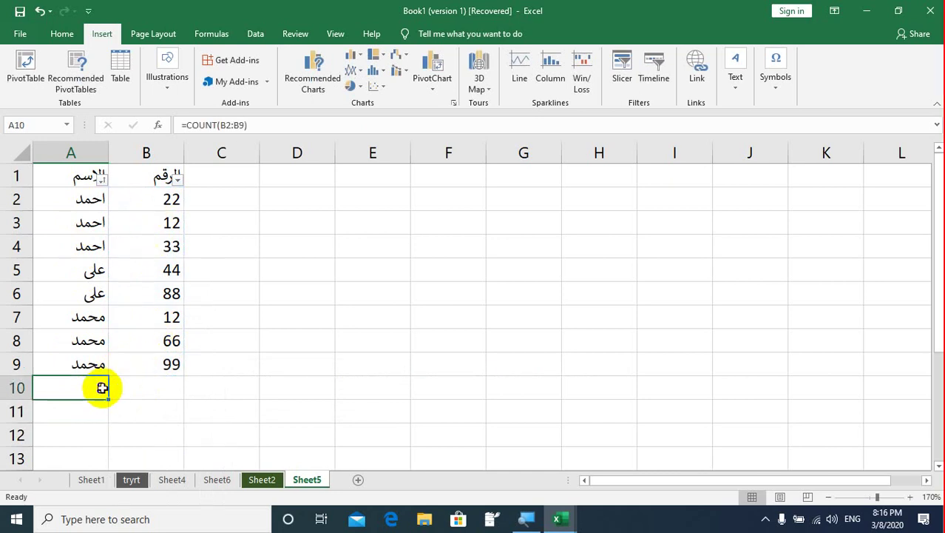
pyautogui.moveTo(100, 392); pyautogui.dragTo(133, 387)
pyautogui.click(85, 392)
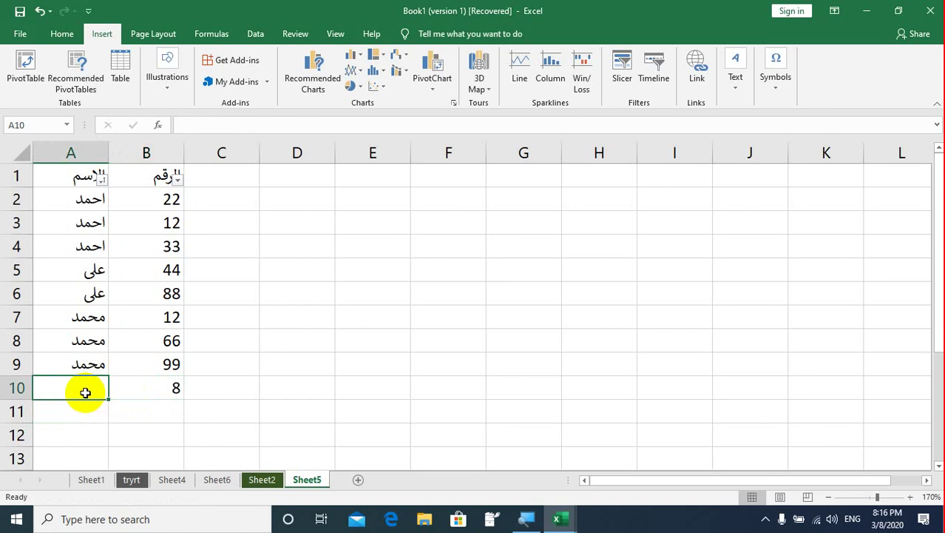
pyautogui.click(162, 382)
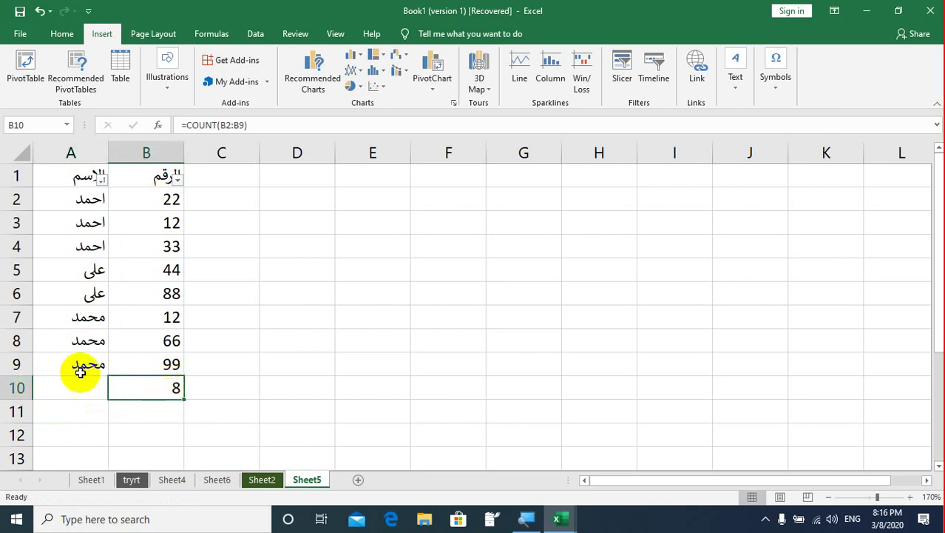
pyautogui.hotkey('ctrl', 'z')
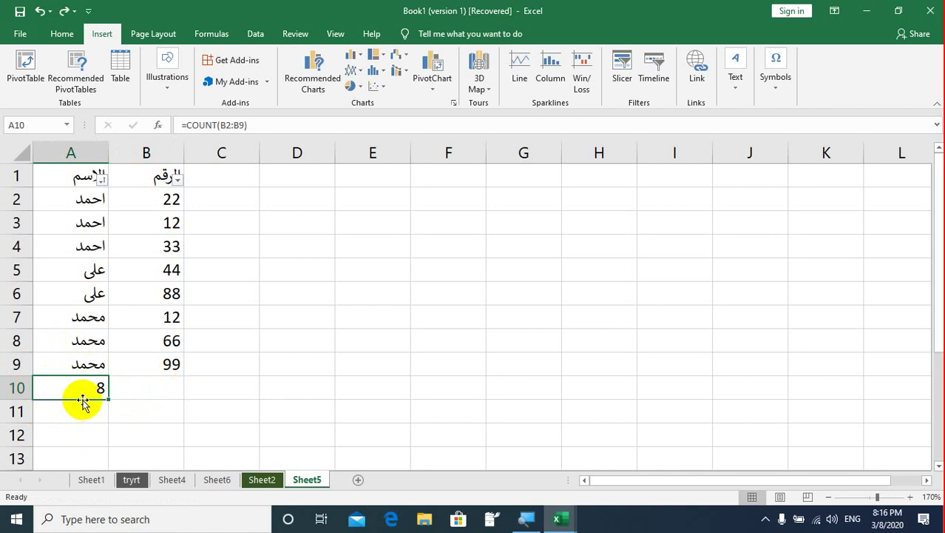
# Move the COUNT formula from cell A10 to cell B10.
pyautogui.moveTo(83, 402); pyautogui.dragTo(127, 396)
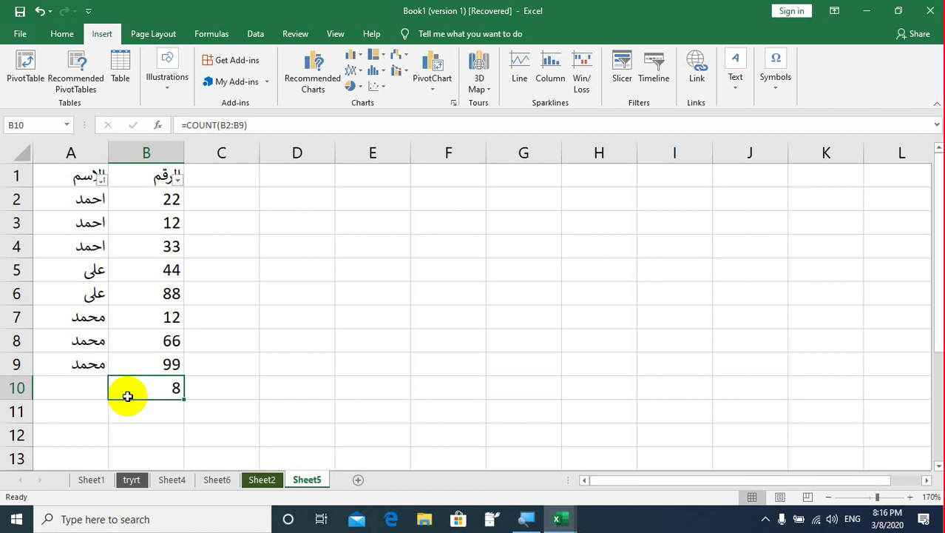
pyautogui.moveTo(116, 393); pyautogui.dragTo(148, 389)
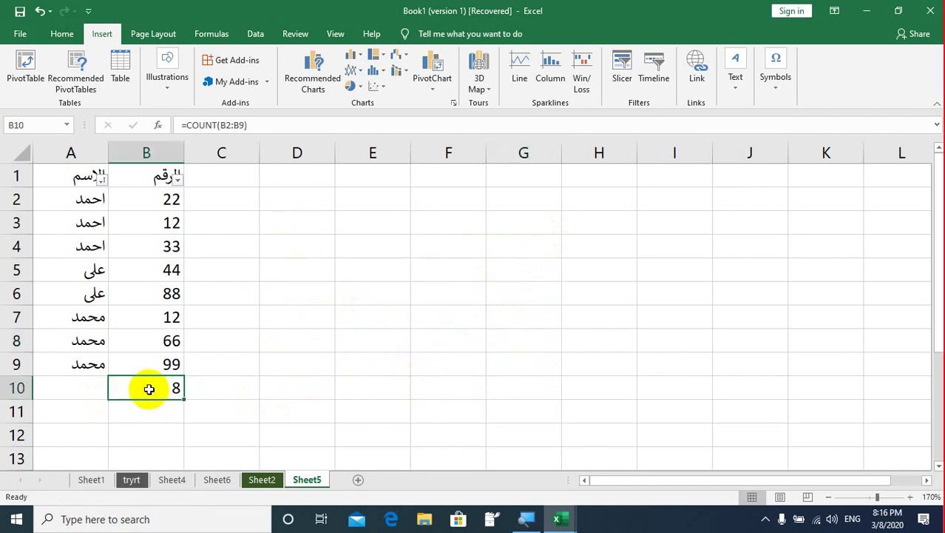
# Enter a COUNT formula for the names in A2:A9 in cell A10.
pyautogui.doubleClick(90, 391)
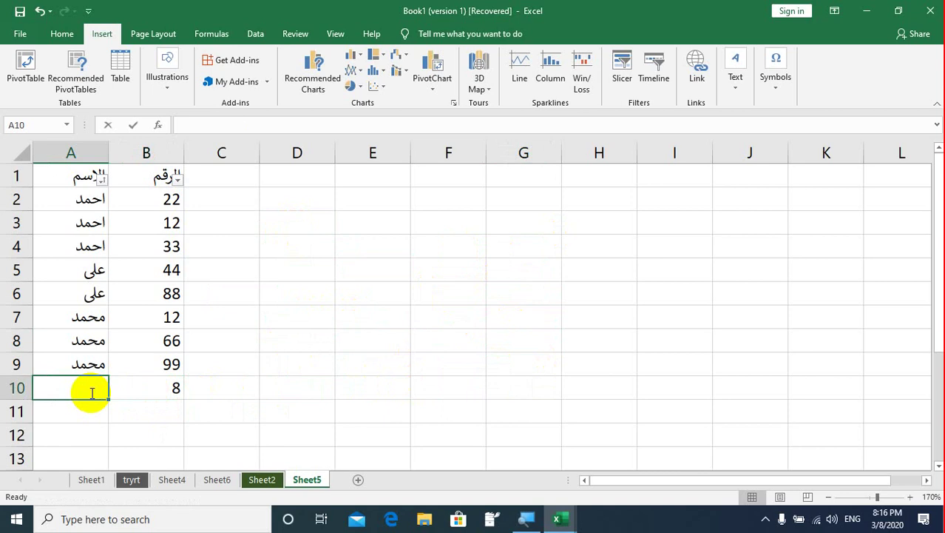
pyautogui.write('=')
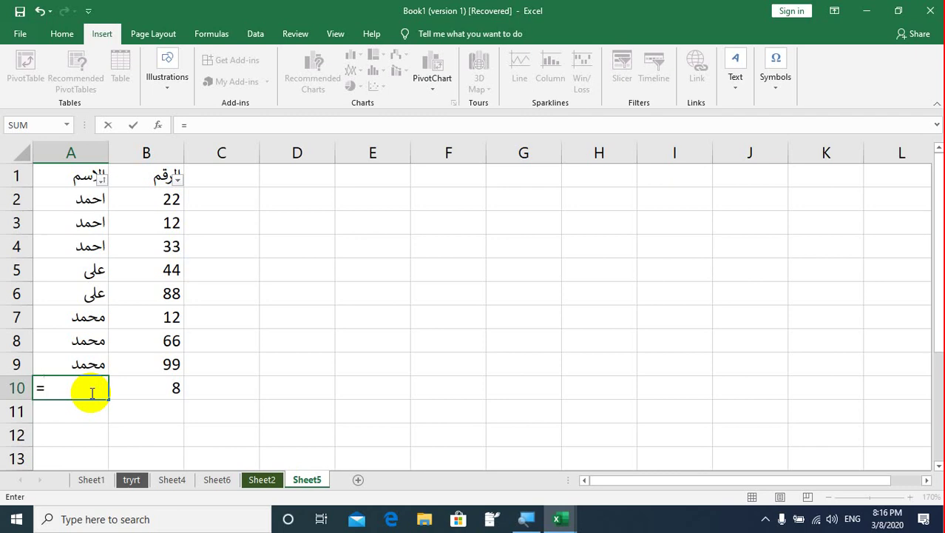
pyautogui.write('count')
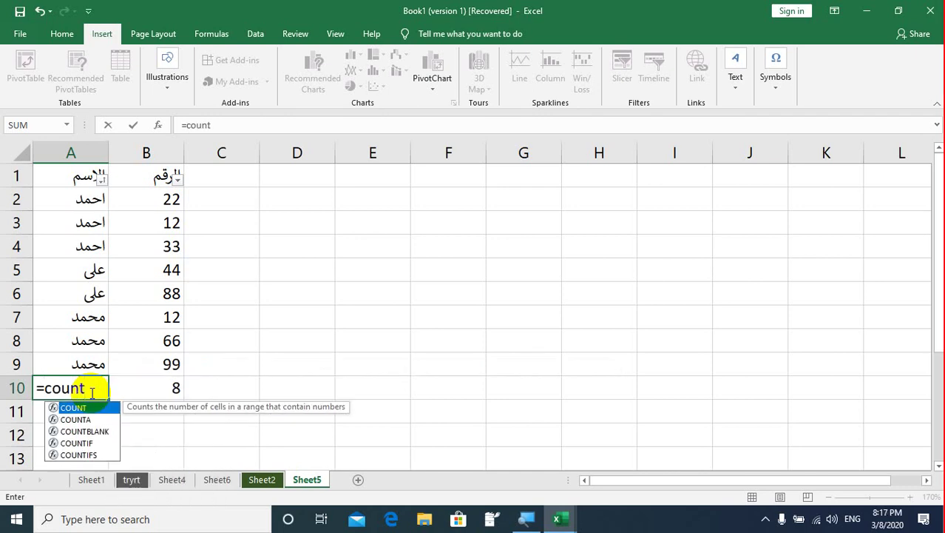
pyautogui.write('(')
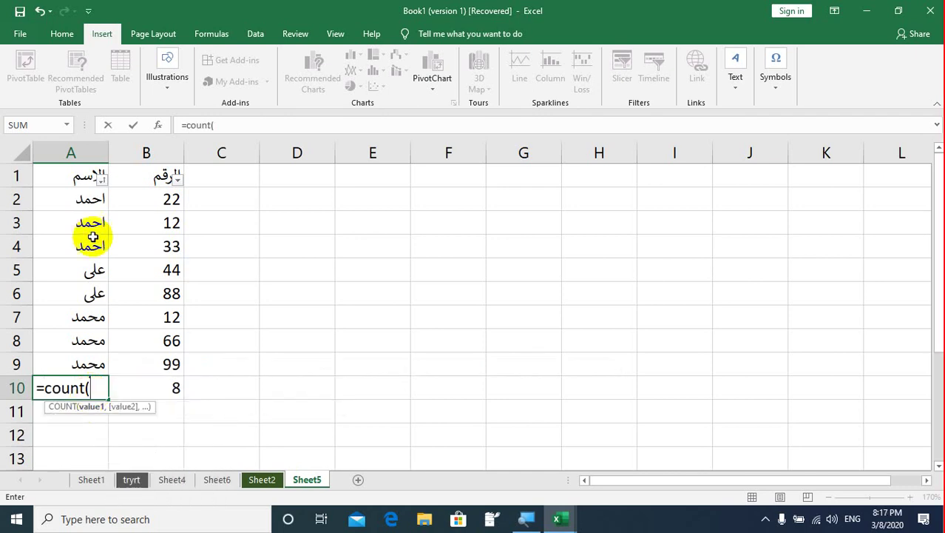
pyautogui.moveTo(89, 199); pyautogui.dragTo(92, 358)
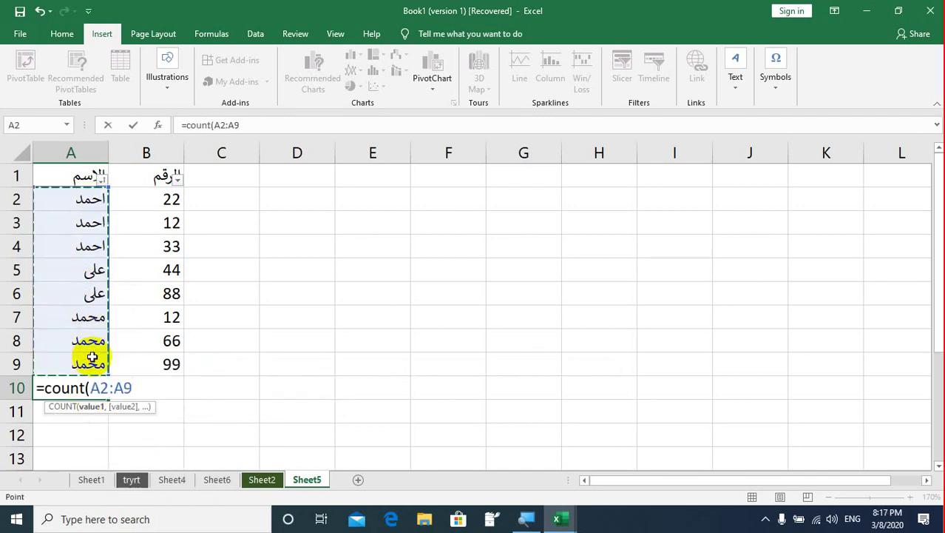
pyautogui.write(')')
pyautogui.press('Return')
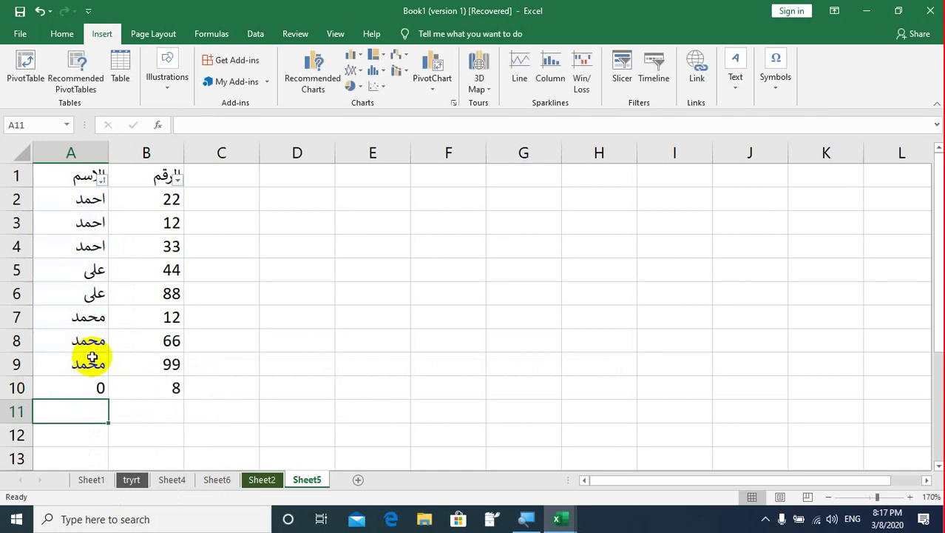
# Change the function in the A10 formula to COUNTA, keeping the range A2:A9, and review the formula.
pyautogui.doubleClick(93, 390)
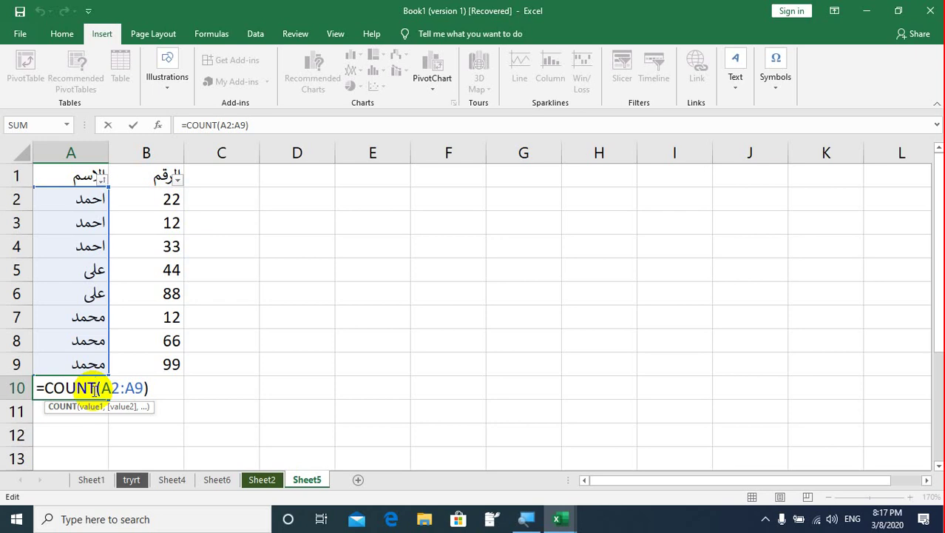
pyautogui.write('a')
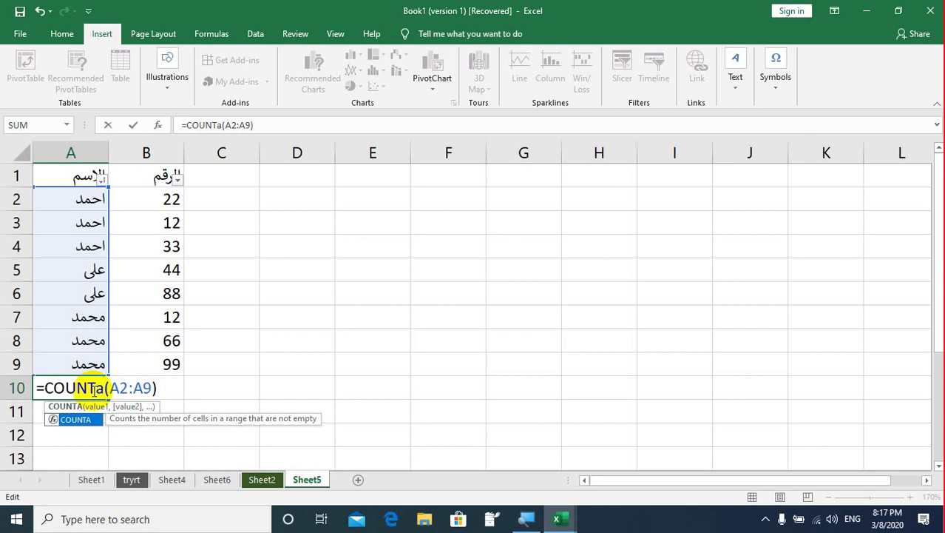
pyautogui.press('Return')
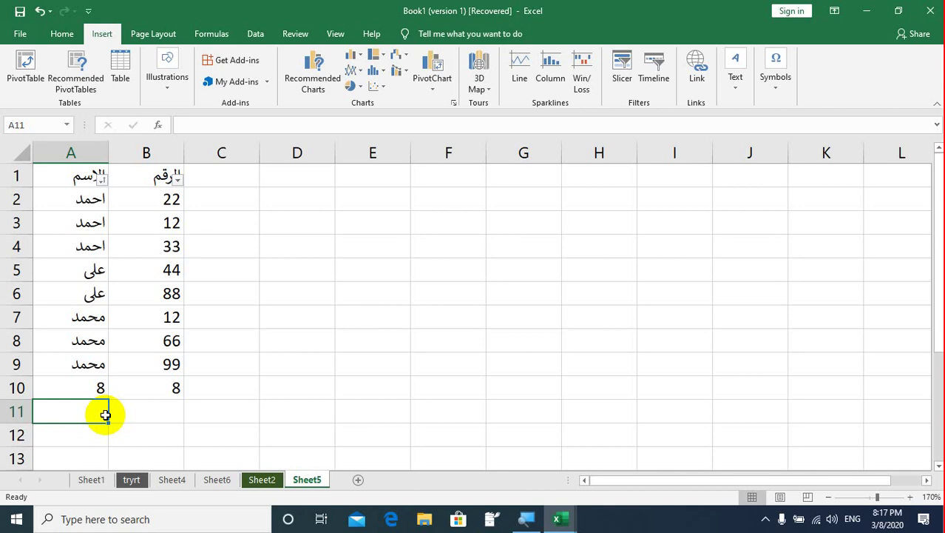
pyautogui.click(74, 390)
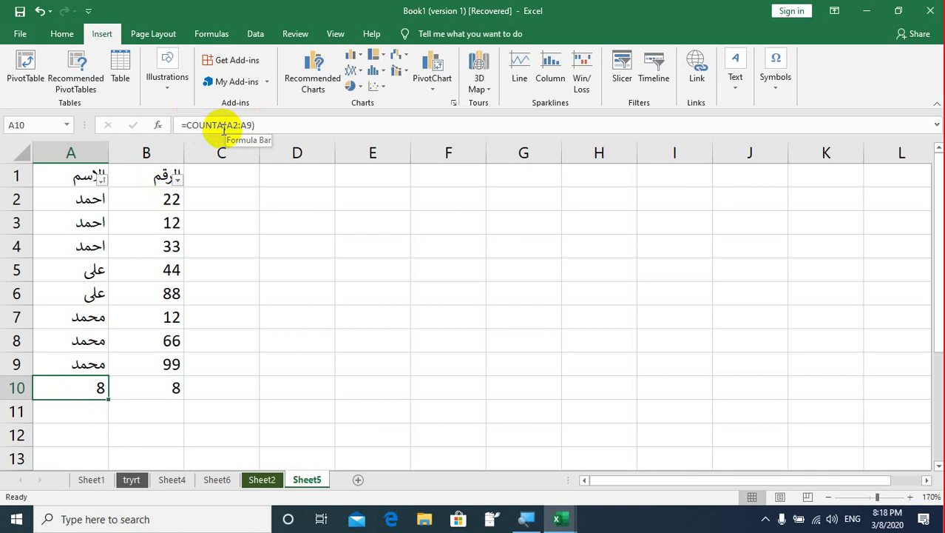
# Enter a MAX formula for the numbers in B2:B9 in cell B11.
pyautogui.click(145, 411)
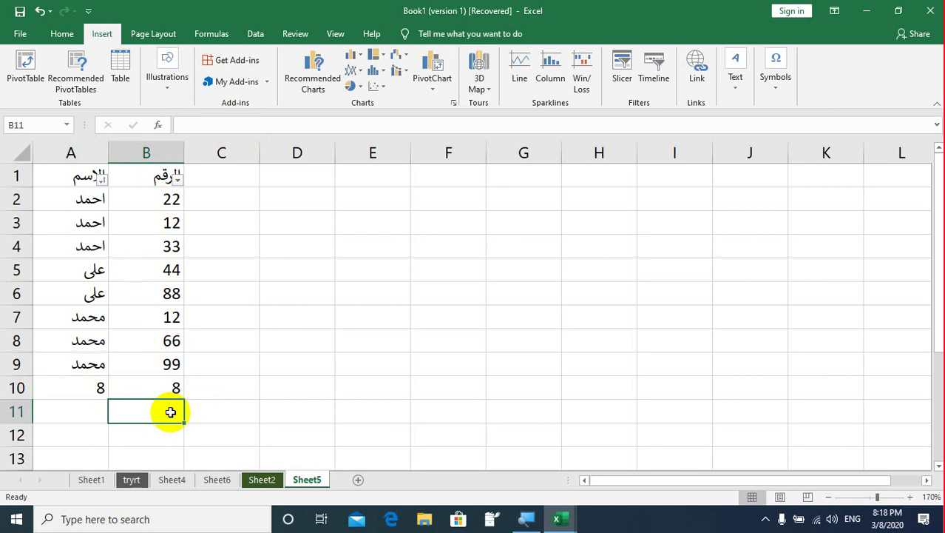
pyautogui.write('=')
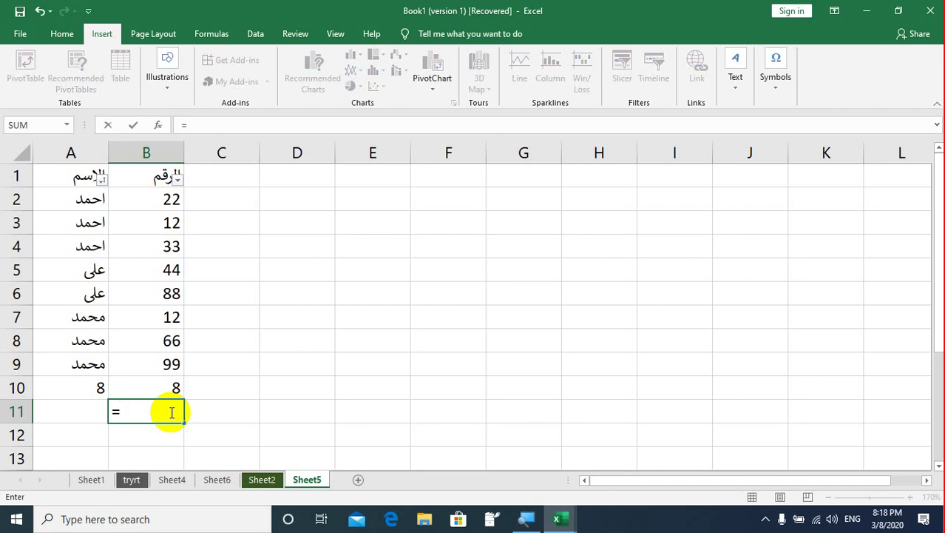
pyautogui.write('max(')
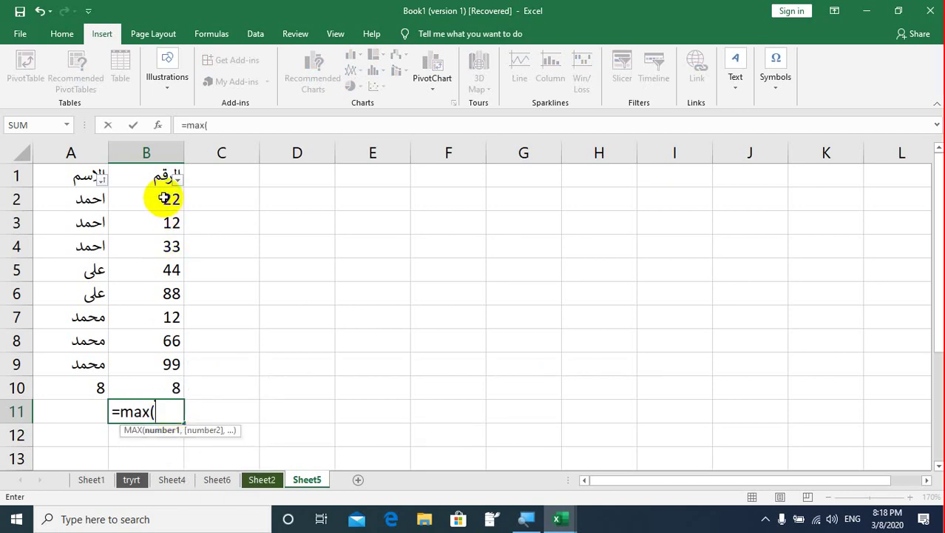
pyautogui.moveTo(161, 196); pyautogui.dragTo(167, 361)
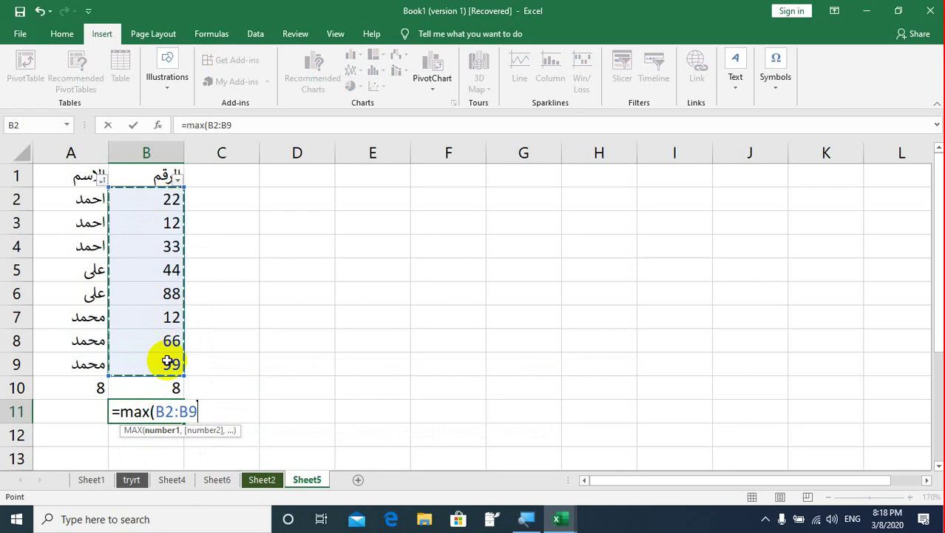
pyautogui.press('Return')
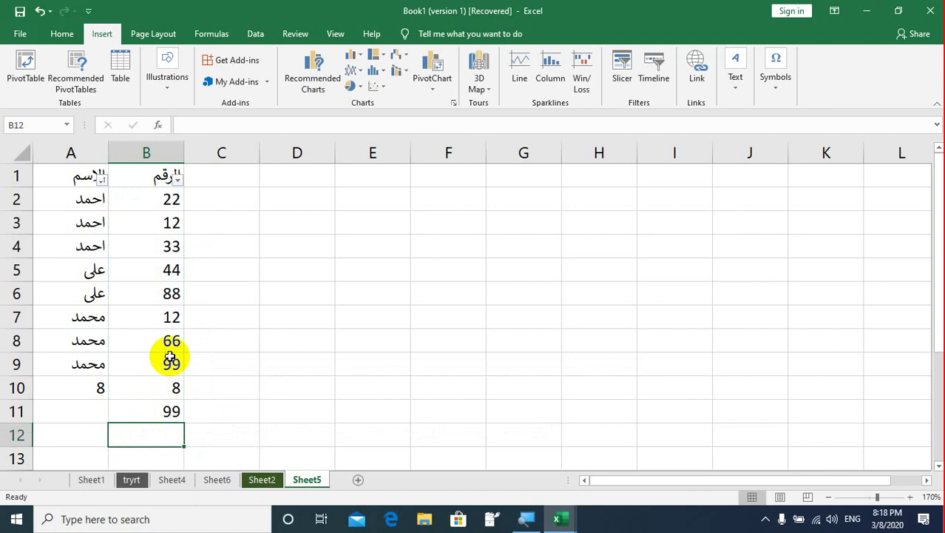
pyautogui.click(171, 276)
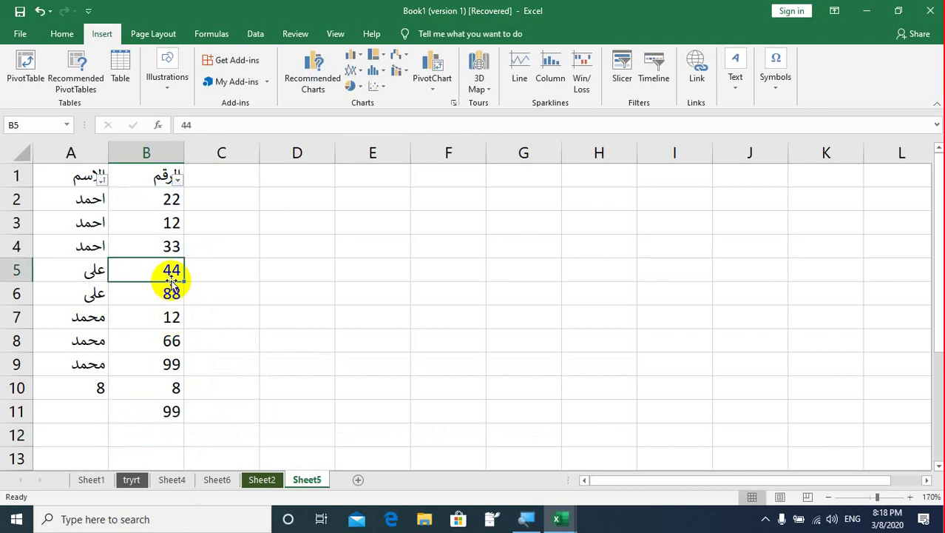
pyautogui.press('F1')
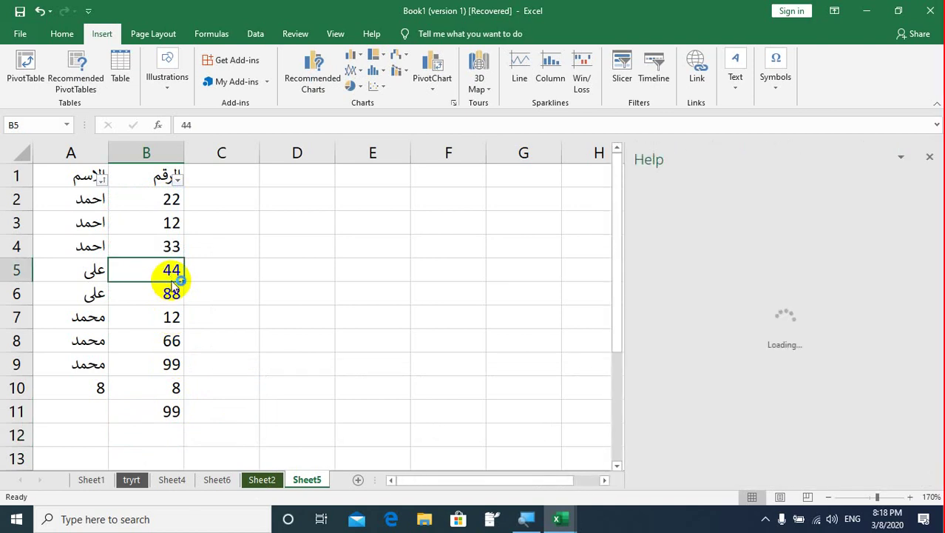
pyautogui.write('10')
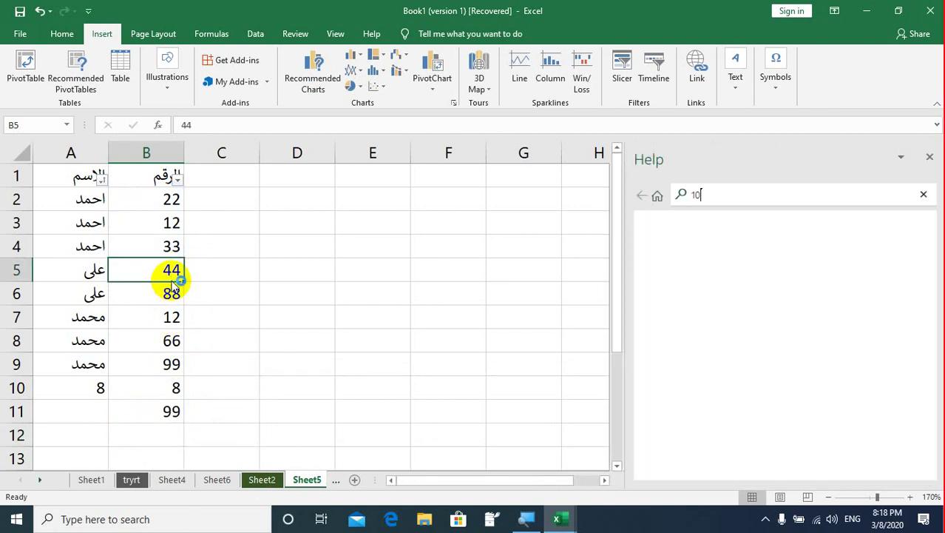
pyautogui.write('00')
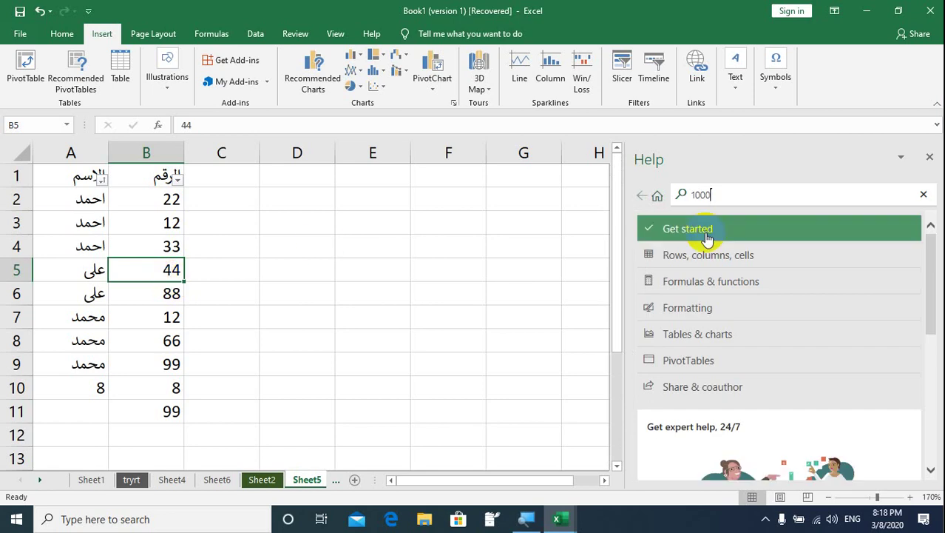
pyautogui.click(929, 158)
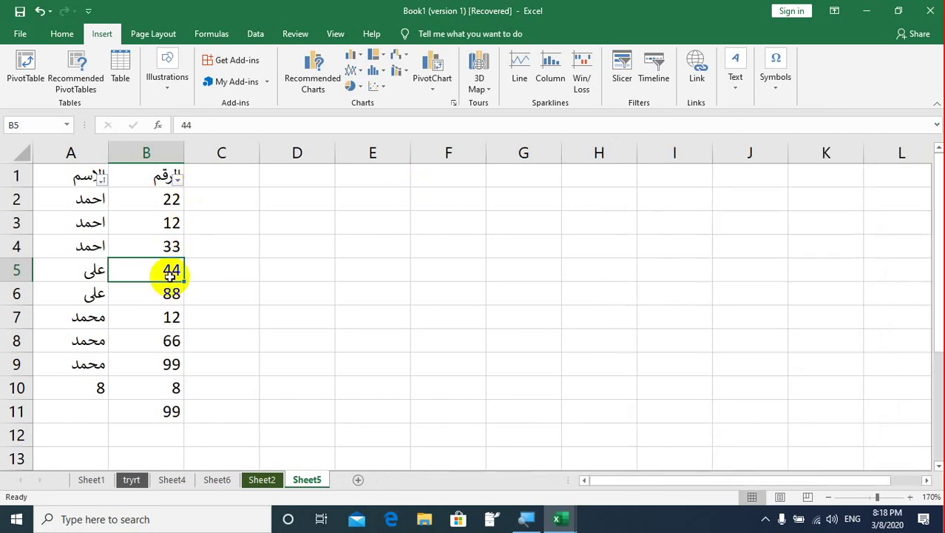
# Set the number in cell B5 to 100.
pyautogui.write('100')
pyautogui.press('Return')
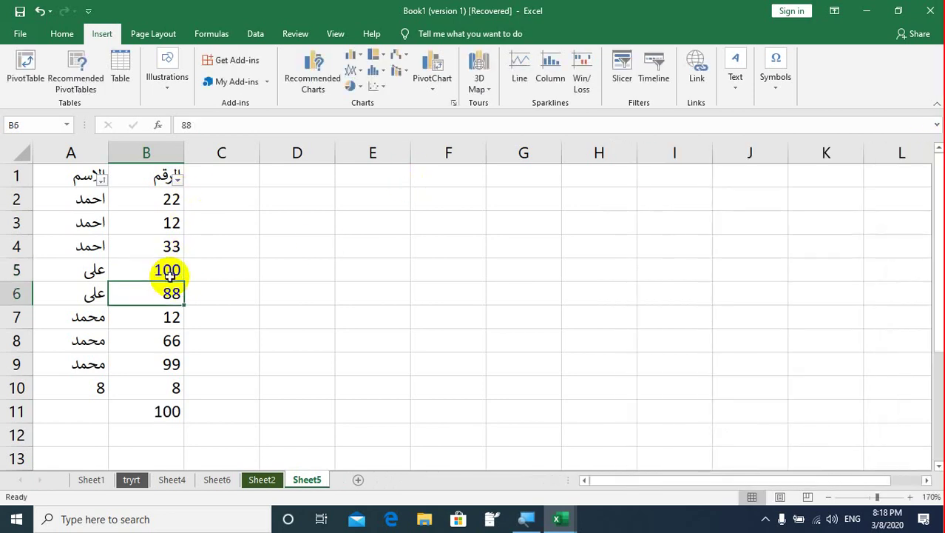
# Replace the formula in cell B11 with a MIN formula for B2:B9.
pyautogui.click(139, 406)
pyautogui.write('=min')
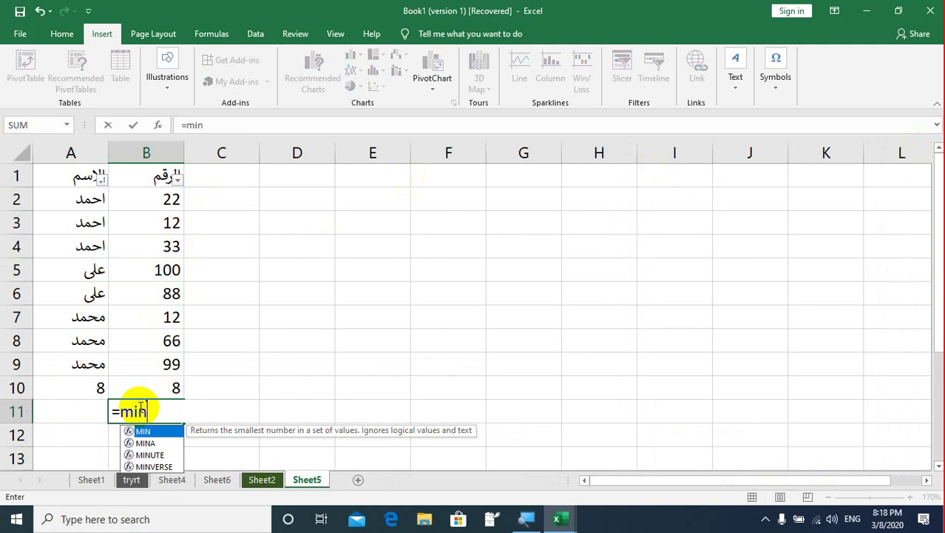
pyautogui.write('(')
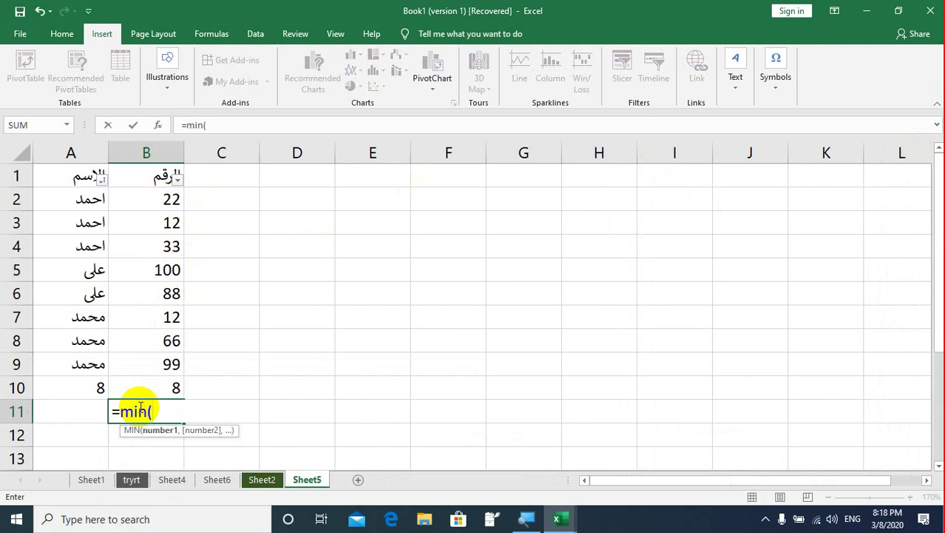
pyautogui.moveTo(170, 196); pyautogui.dragTo(161, 360)
pyautogui.write(')')
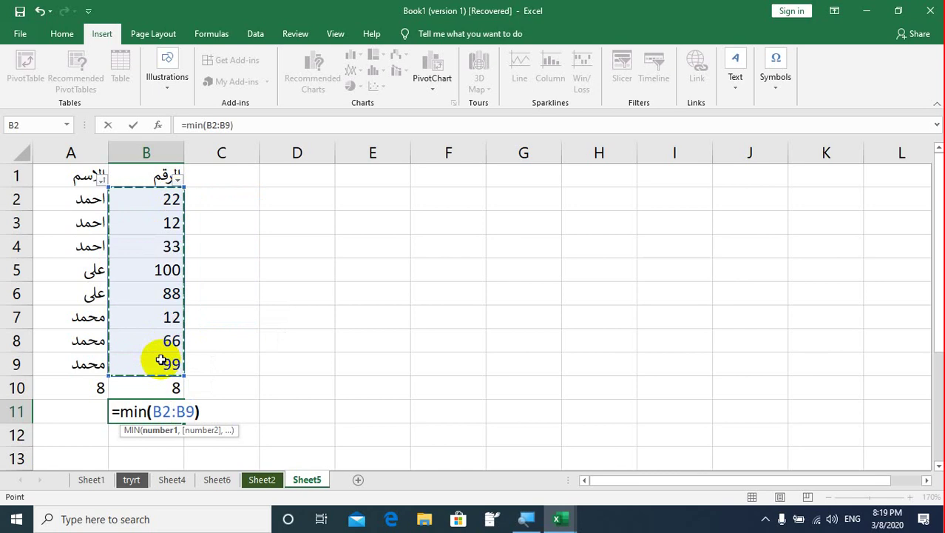
pyautogui.press('Return')
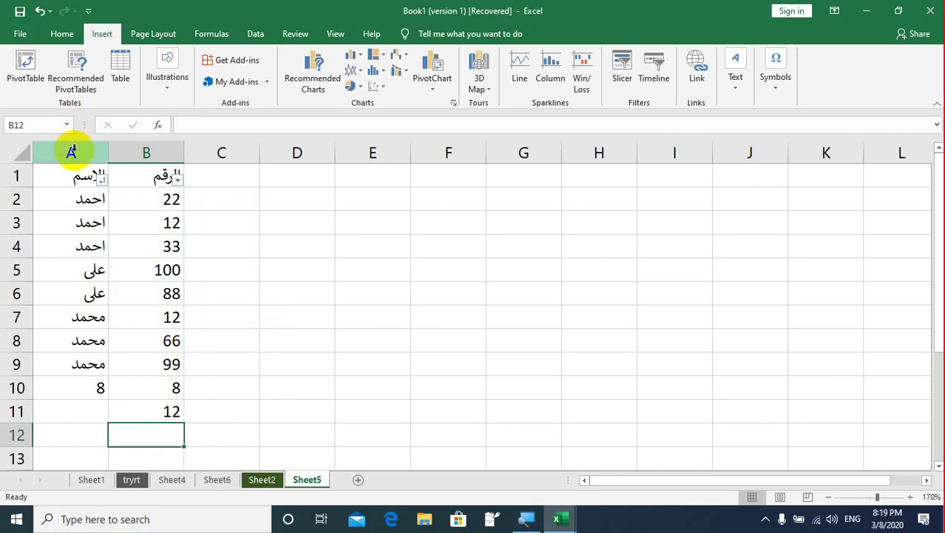
# Delete all contents of columns A and B on Sheet5.
pyautogui.moveTo(71, 151); pyautogui.dragTo(127, 178)
pyautogui.press('Delete')
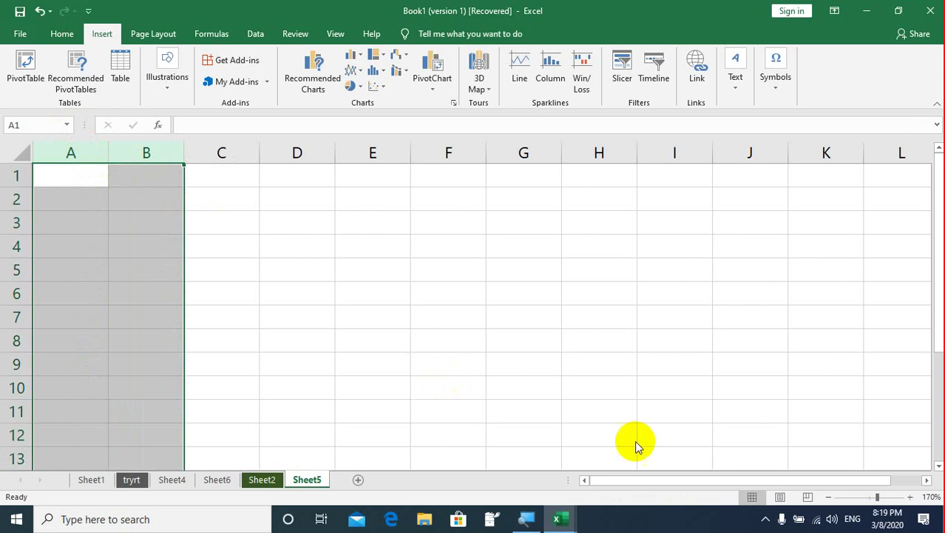
pyautogui.click(768, 522)
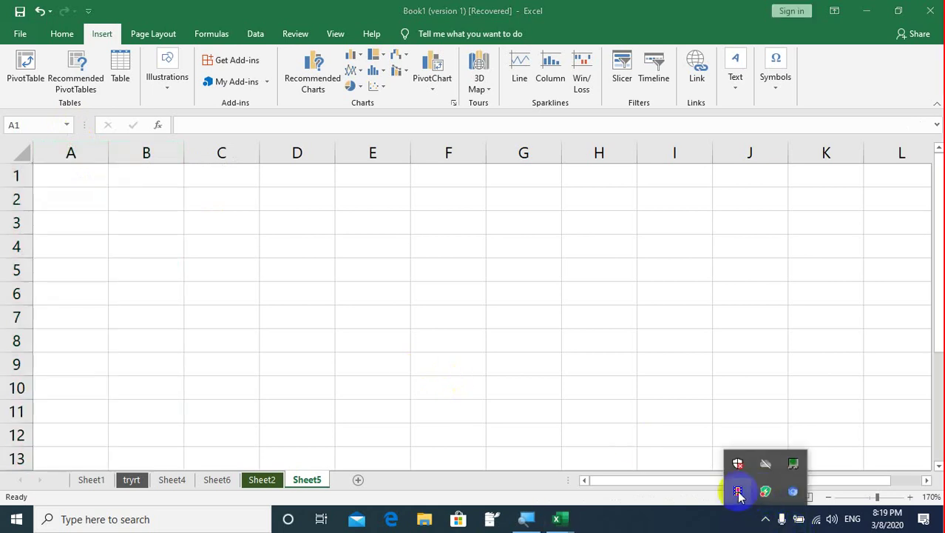